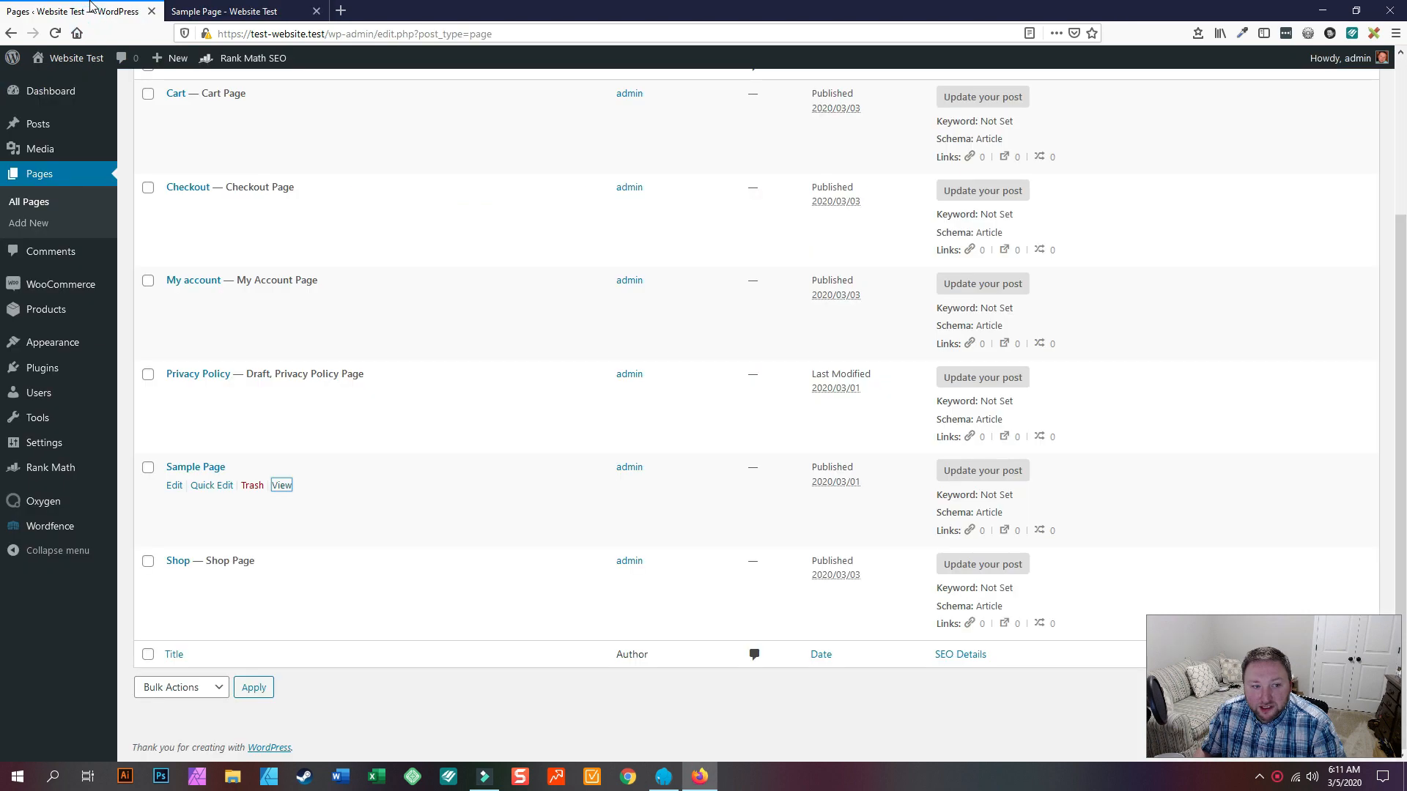
scroll(279, 672, "up", 3)
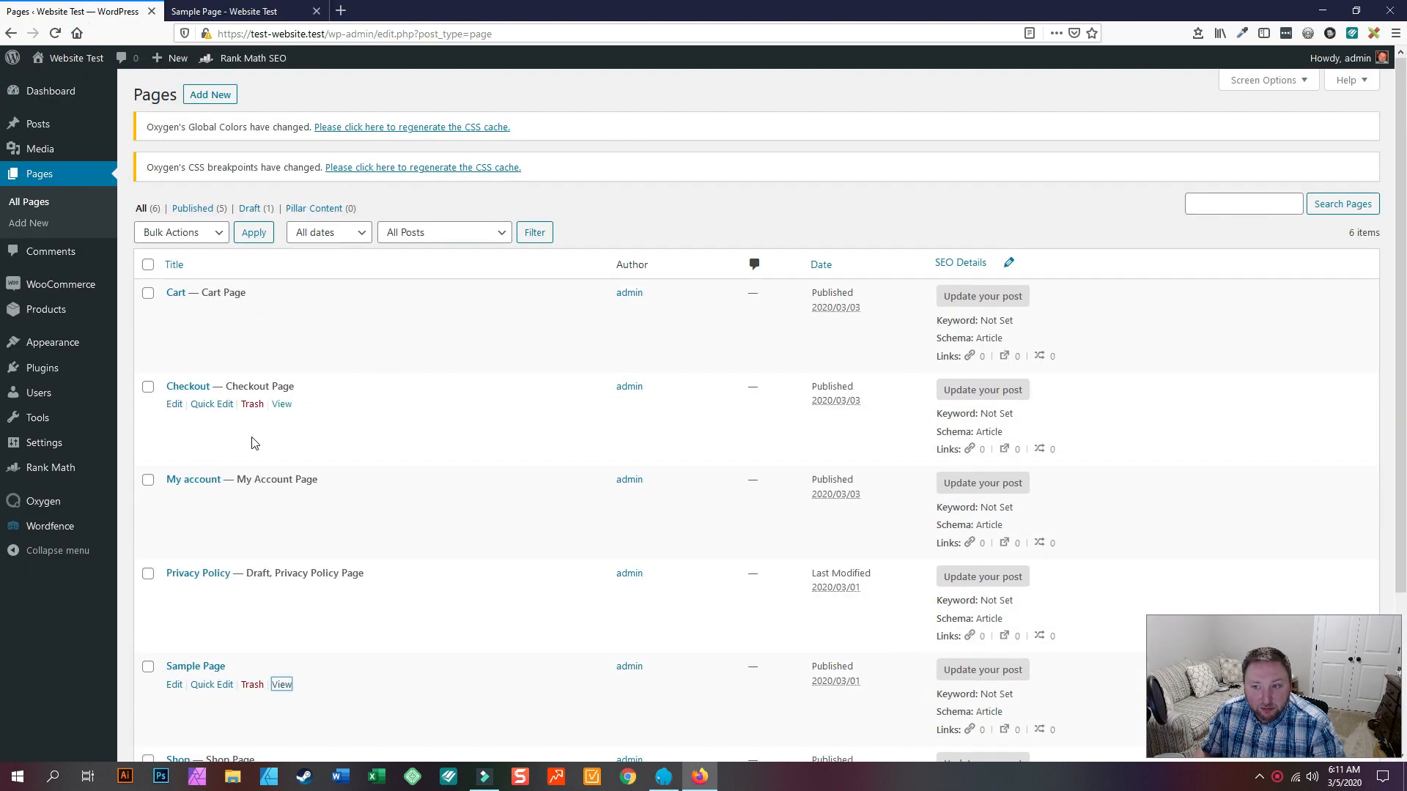
scroll(227, 460, "down", 2)
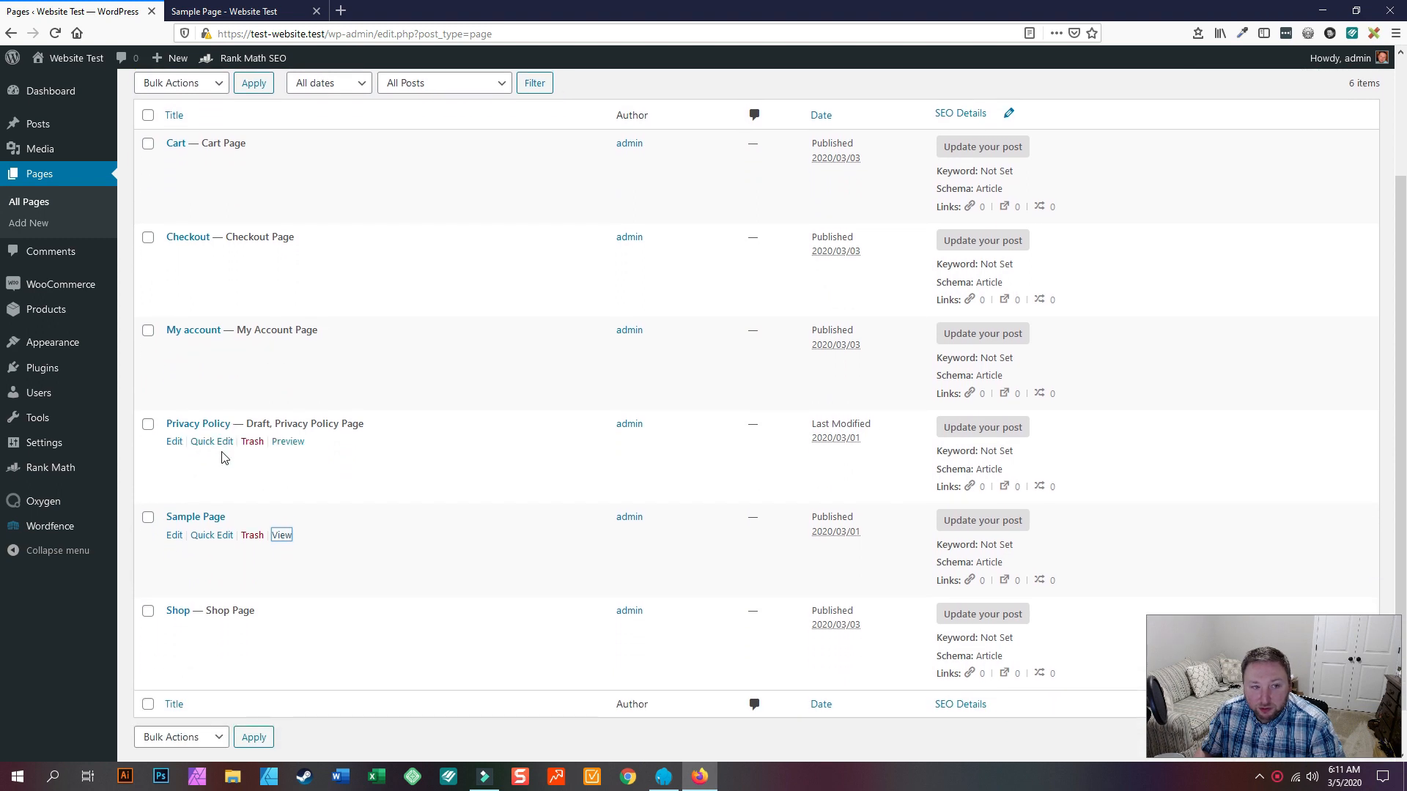
scroll(225, 458, "up", 2)
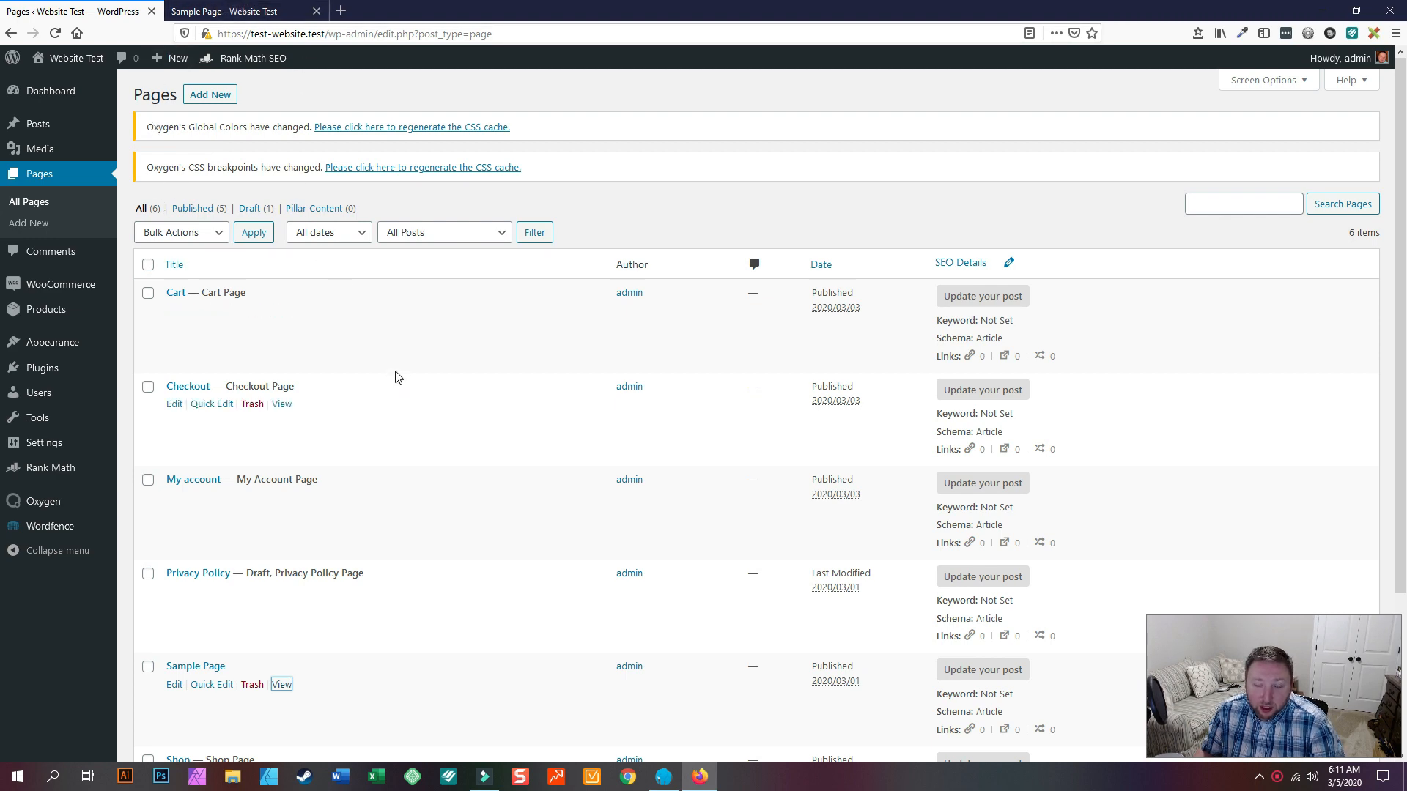
Load oxygenbuilder.com in a new browser tab and view its WooCommerce product tour page
left_click(341, 12)
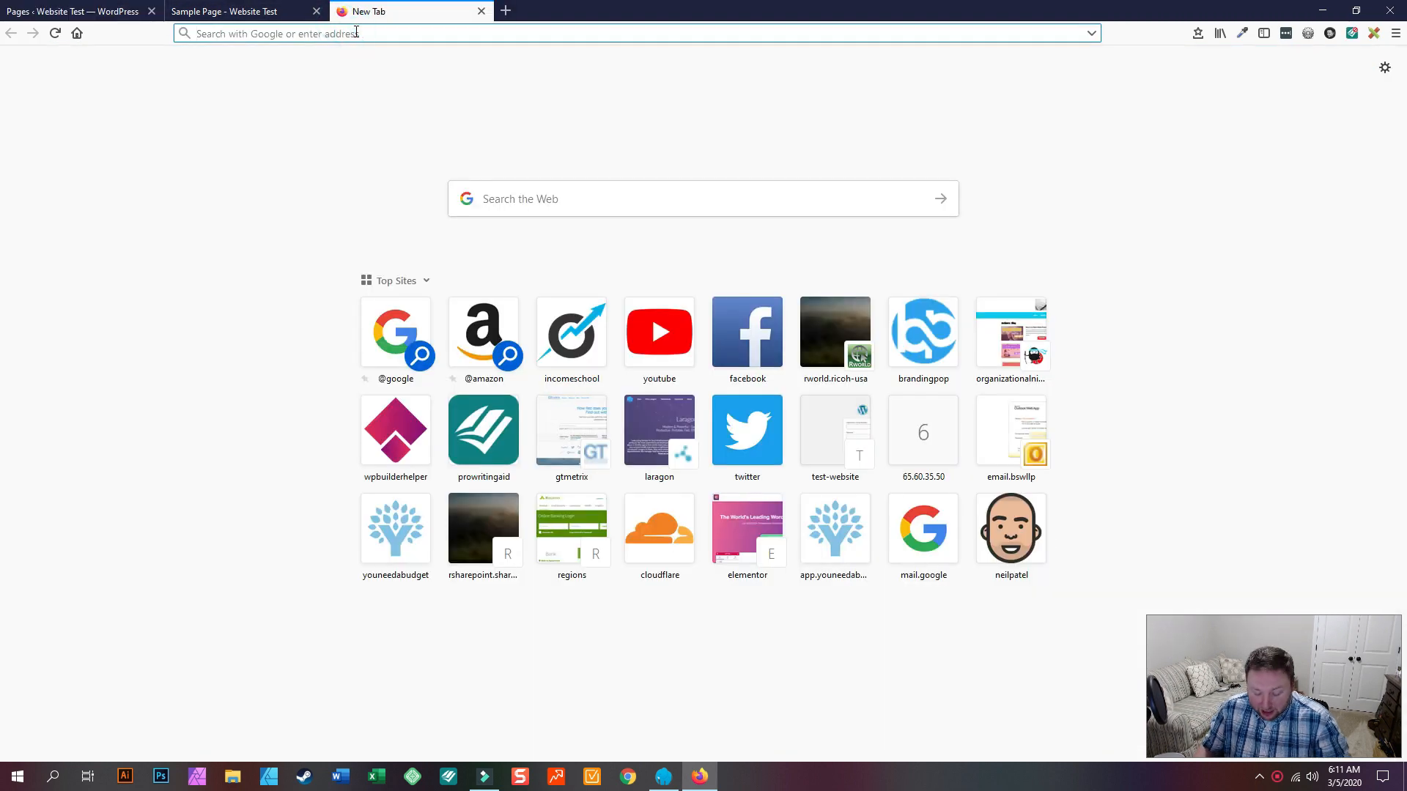
type("oxygen")
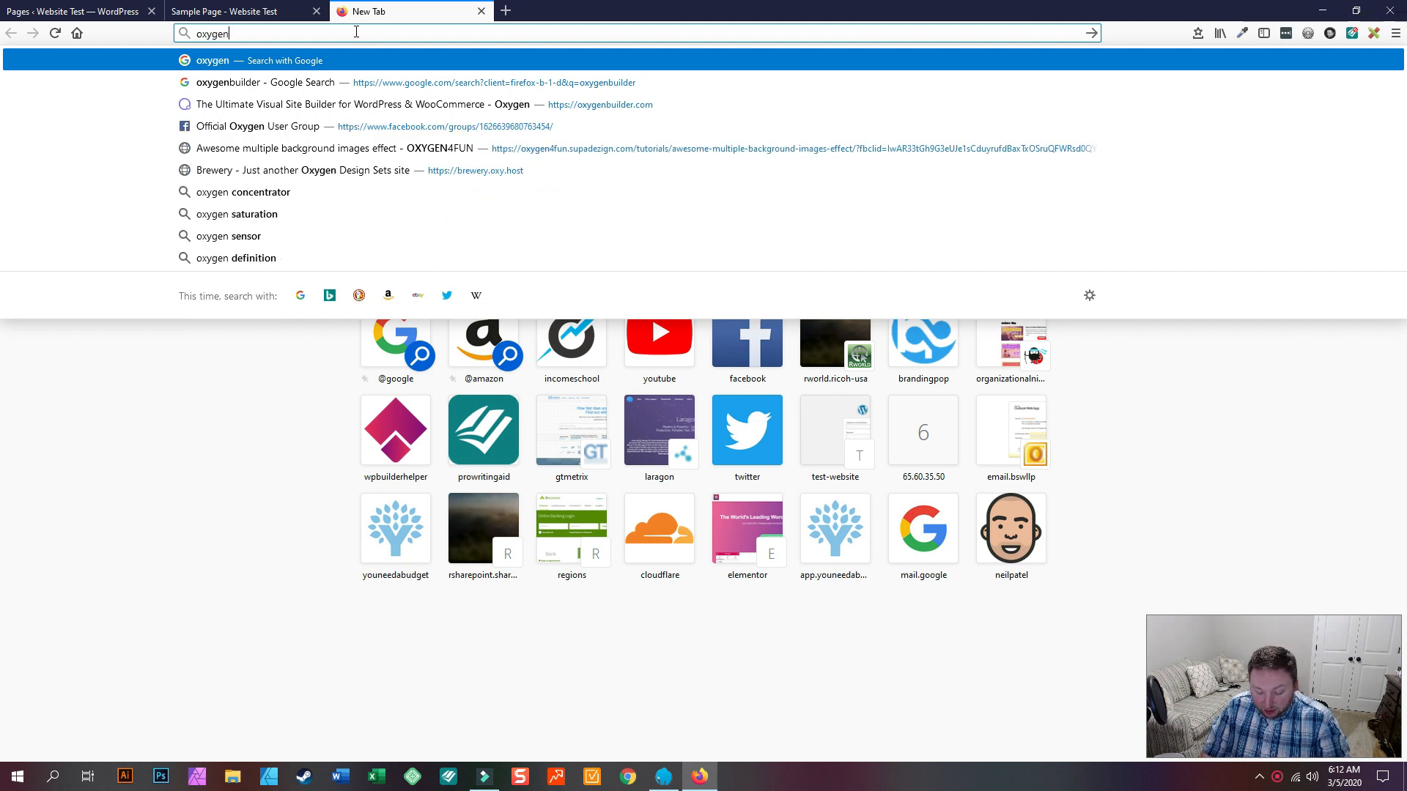
type("builder.com")
key("Return")
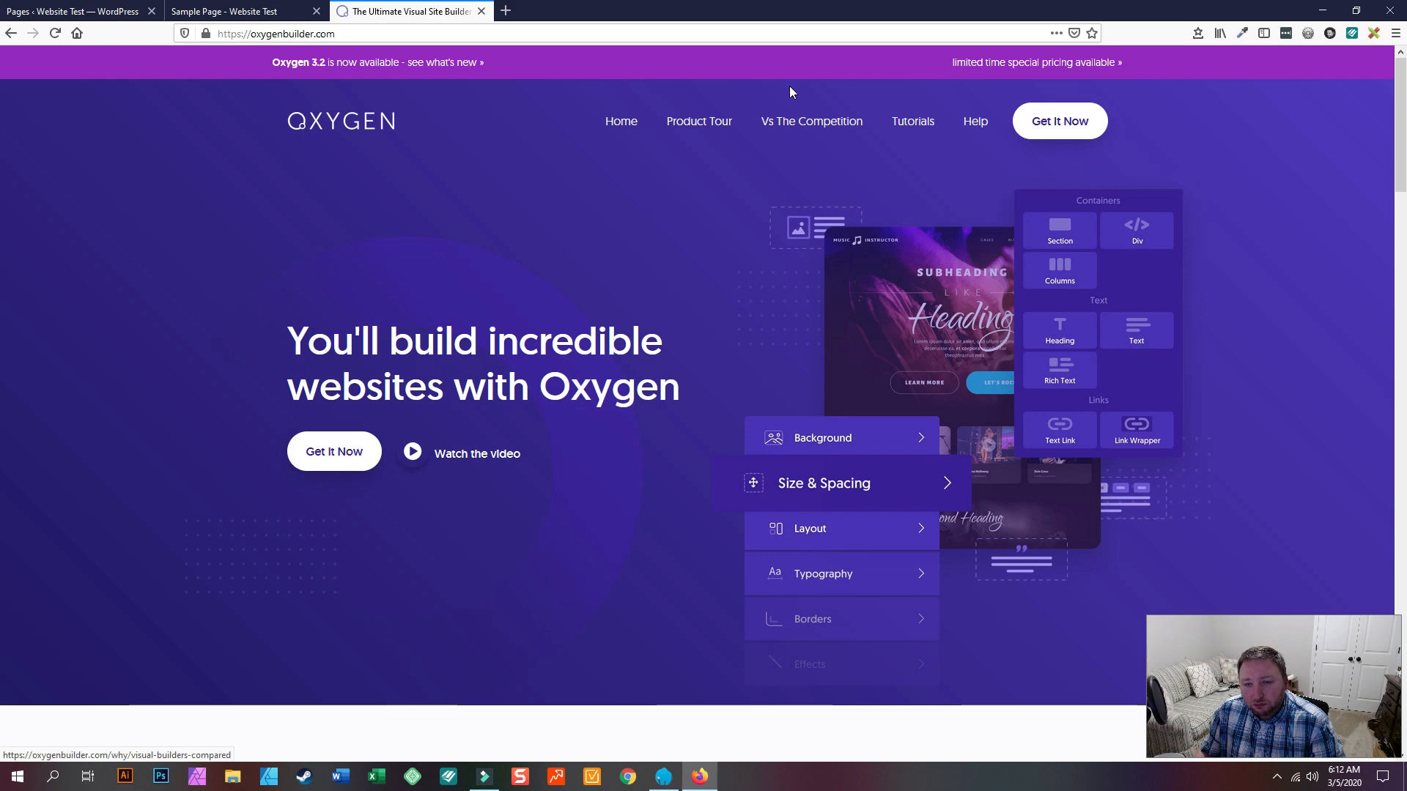
mouse_move(704, 123)
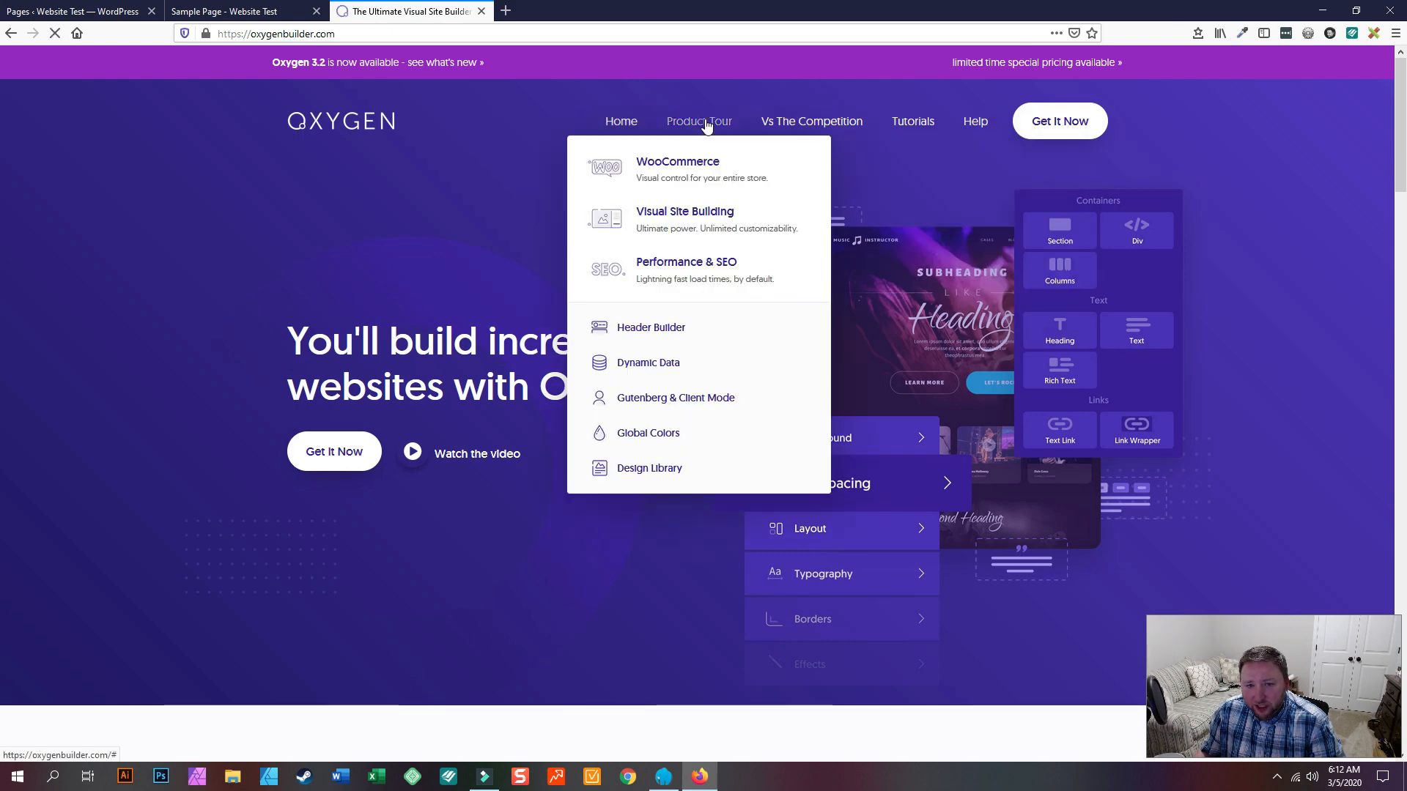
left_click(647, 174)
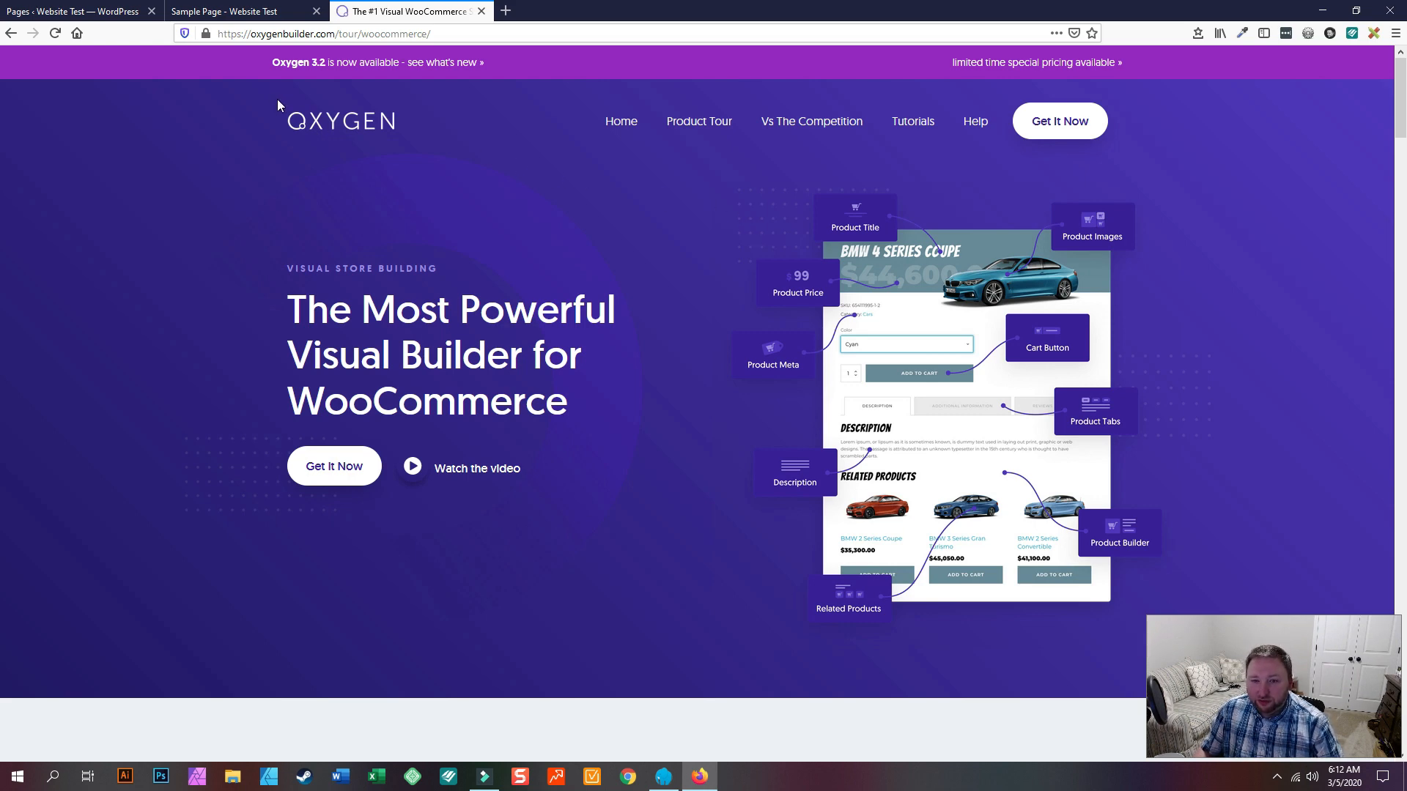
Return to the WordPress pages list, edit the Cart page and launch it in the Oxygen builder
left_click(235, 11)
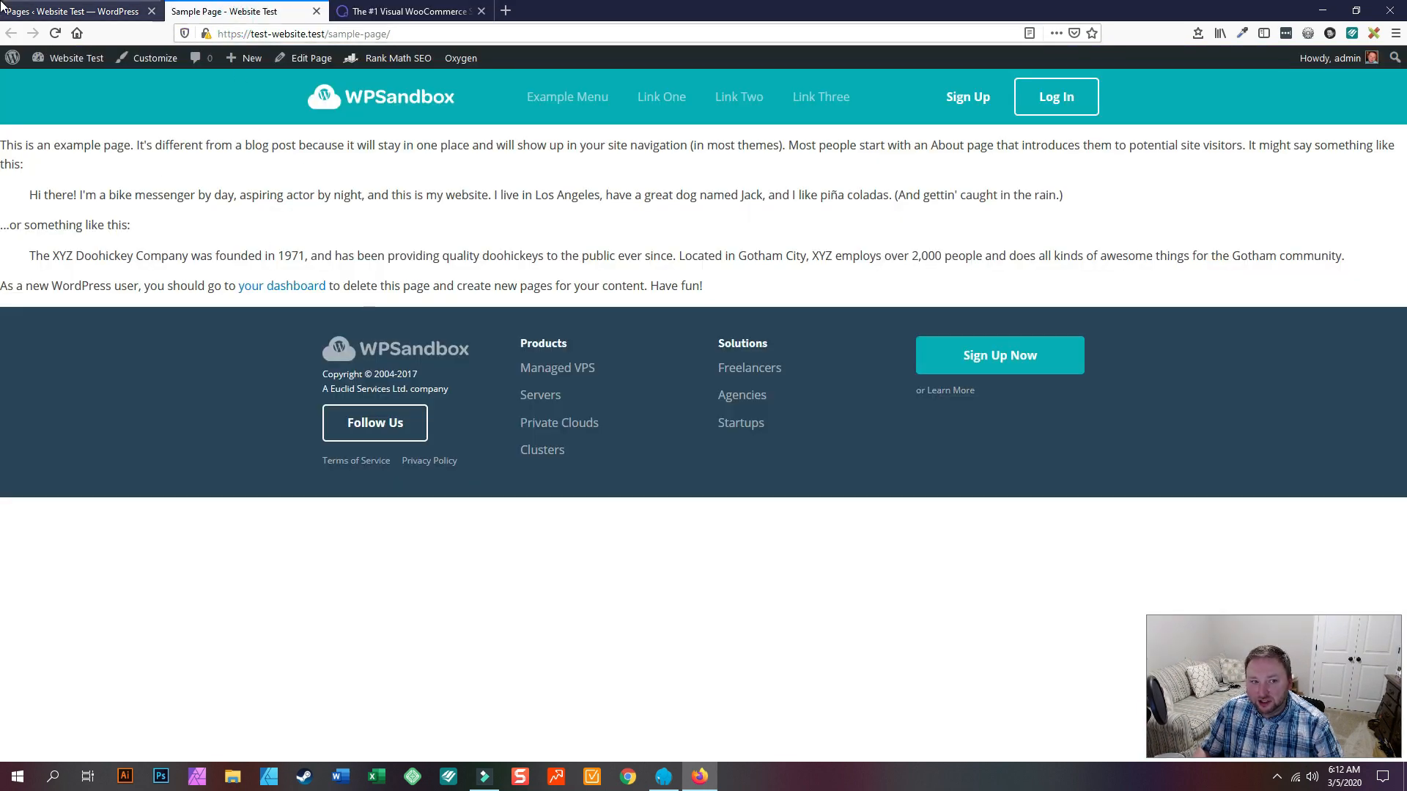
left_click(43, 6)
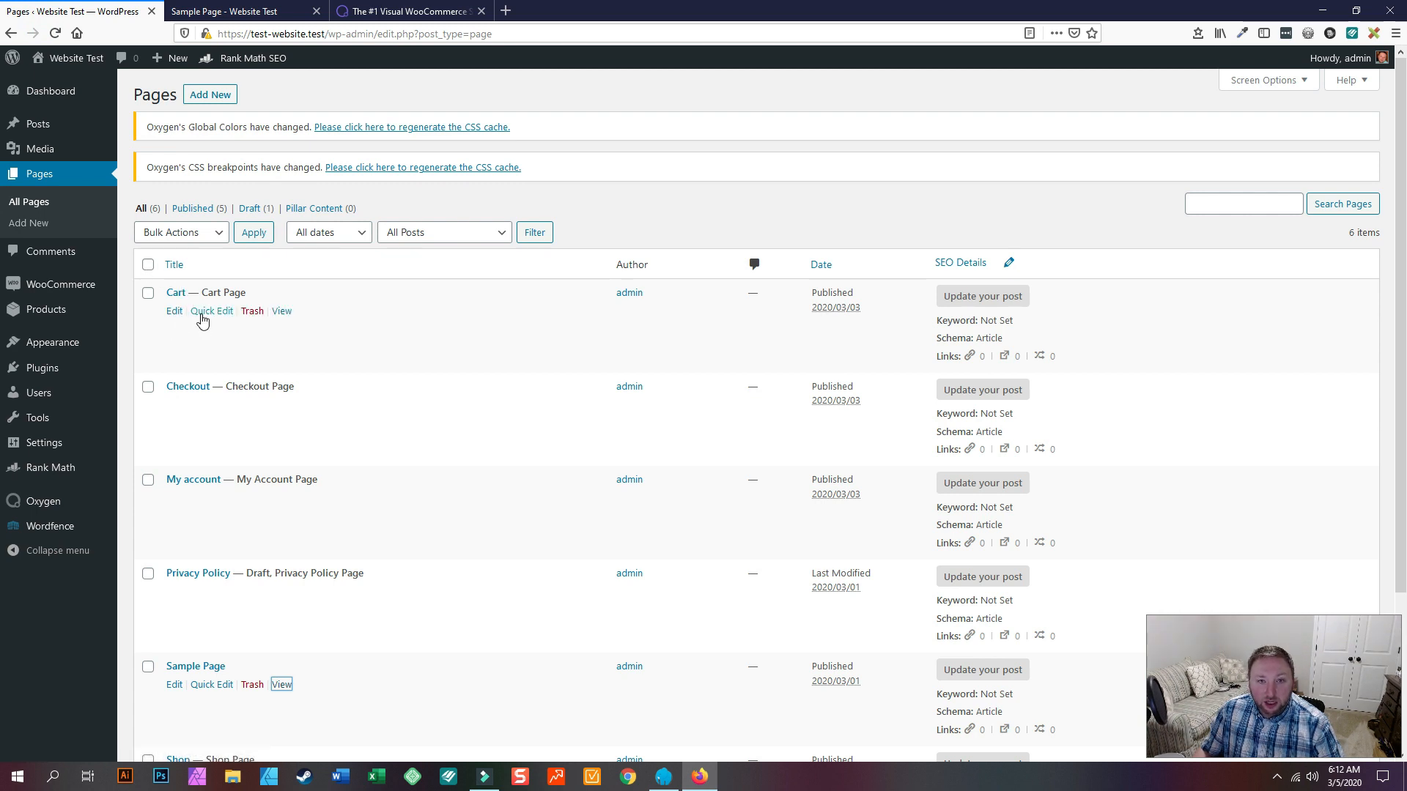
left_click(175, 313)
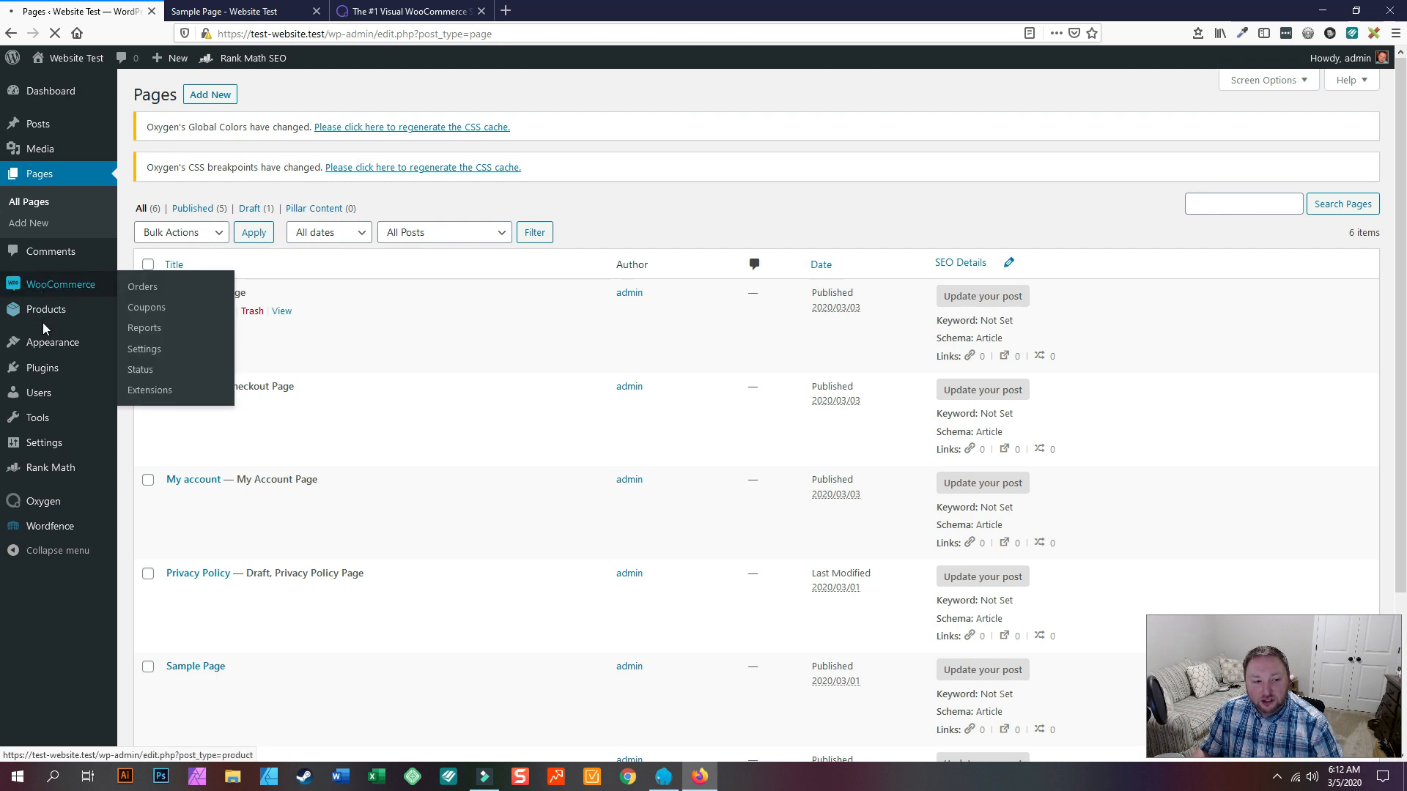
mouse_move(38, 511)
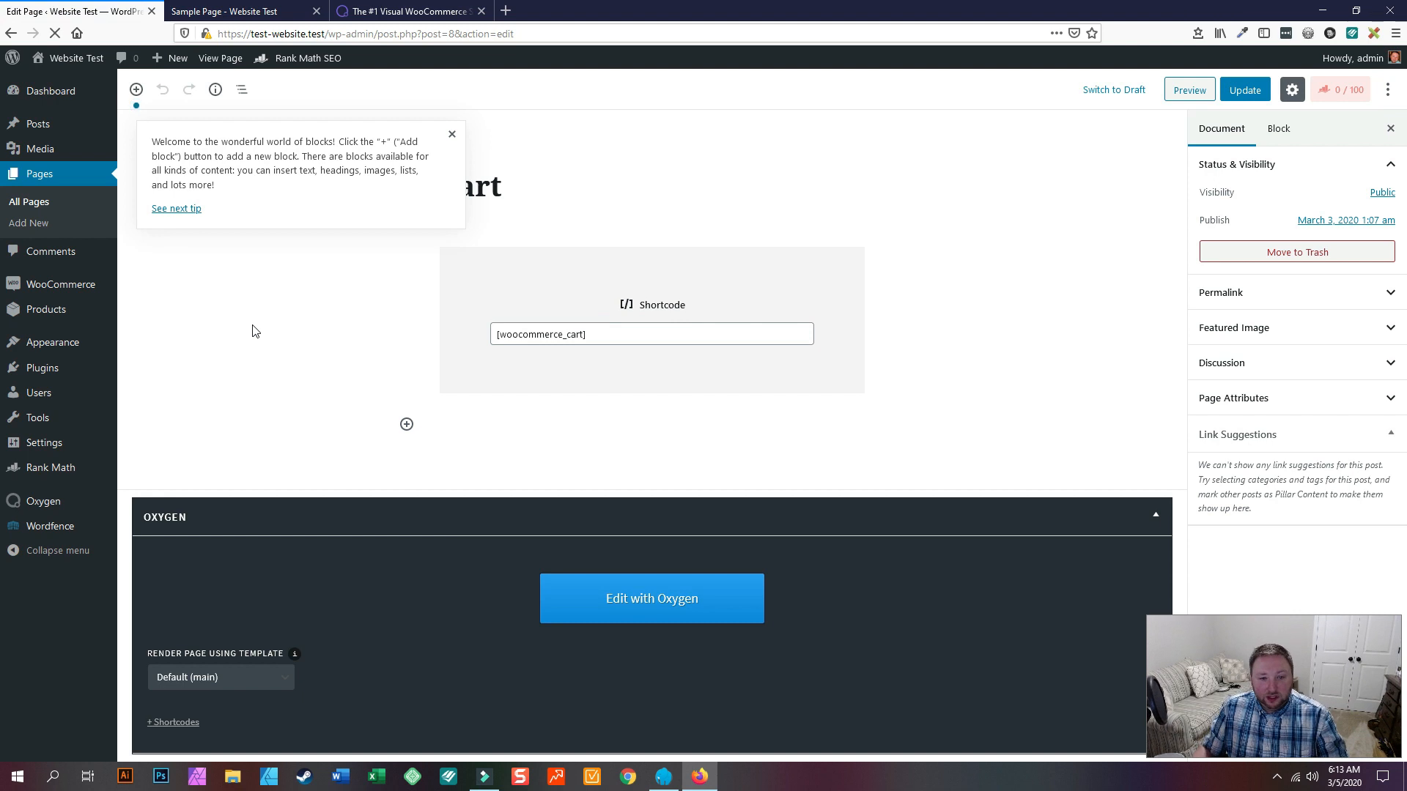
left_click(452, 134)
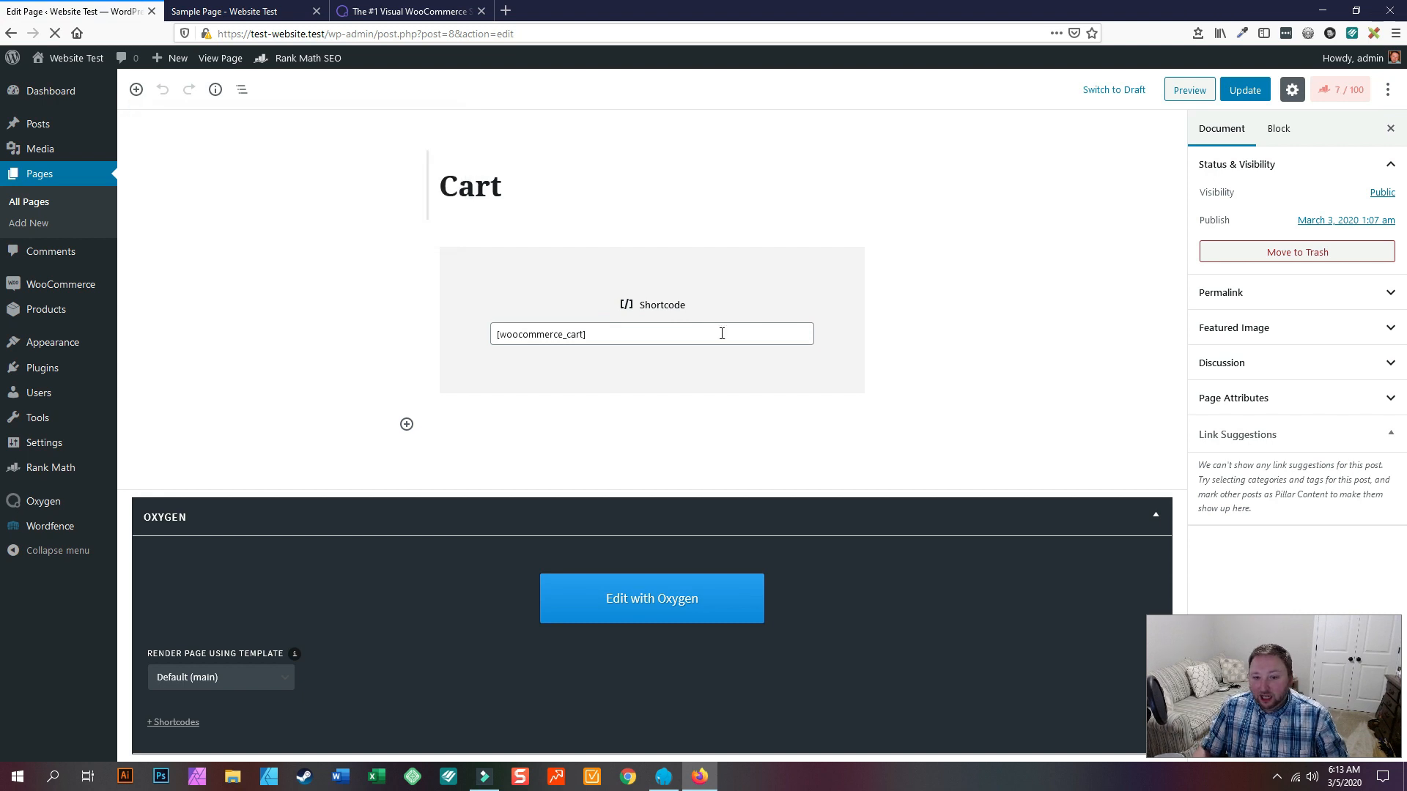
left_click(625, 624)
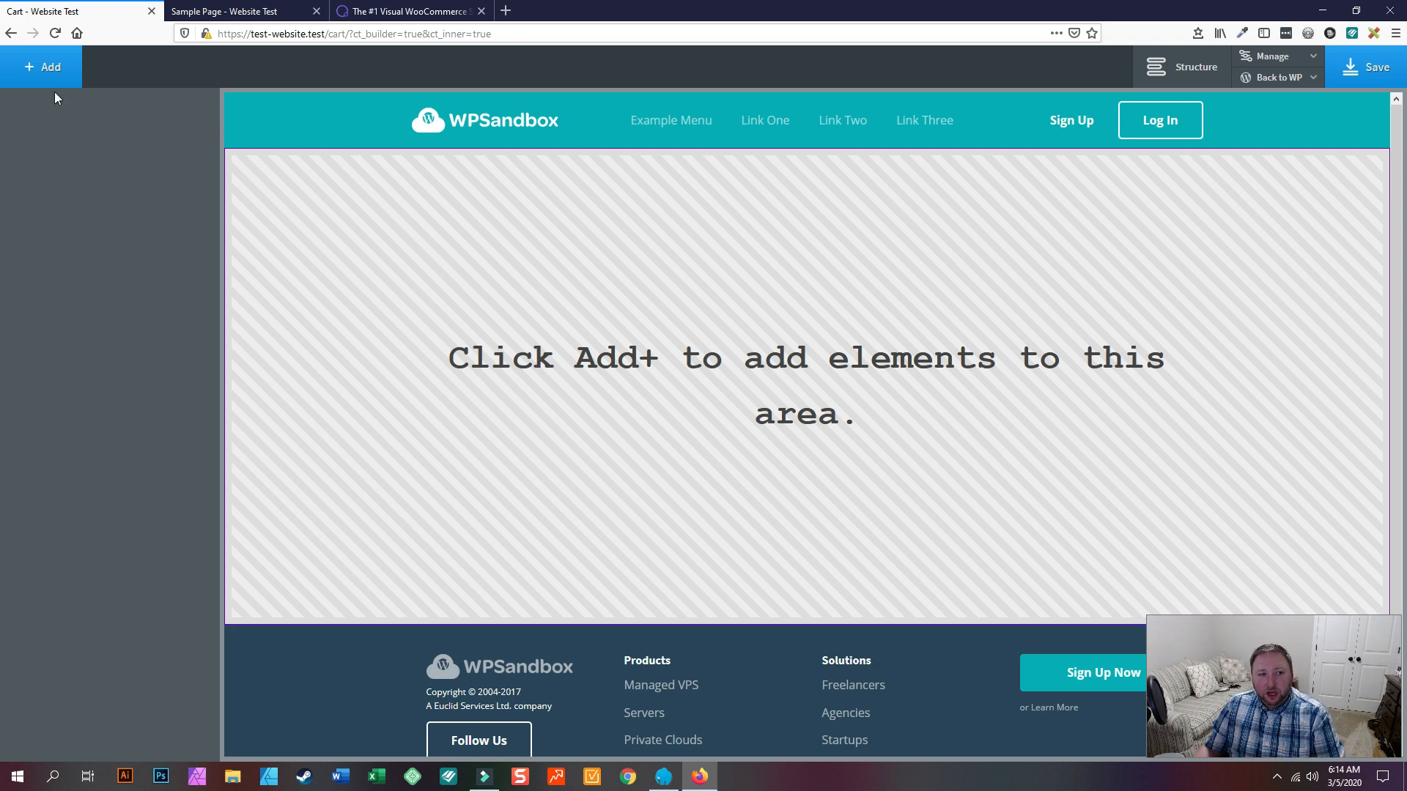
Add a section to the Cart page and place the WooCommerce Shopping Cart element inside it
left_click(47, 64)
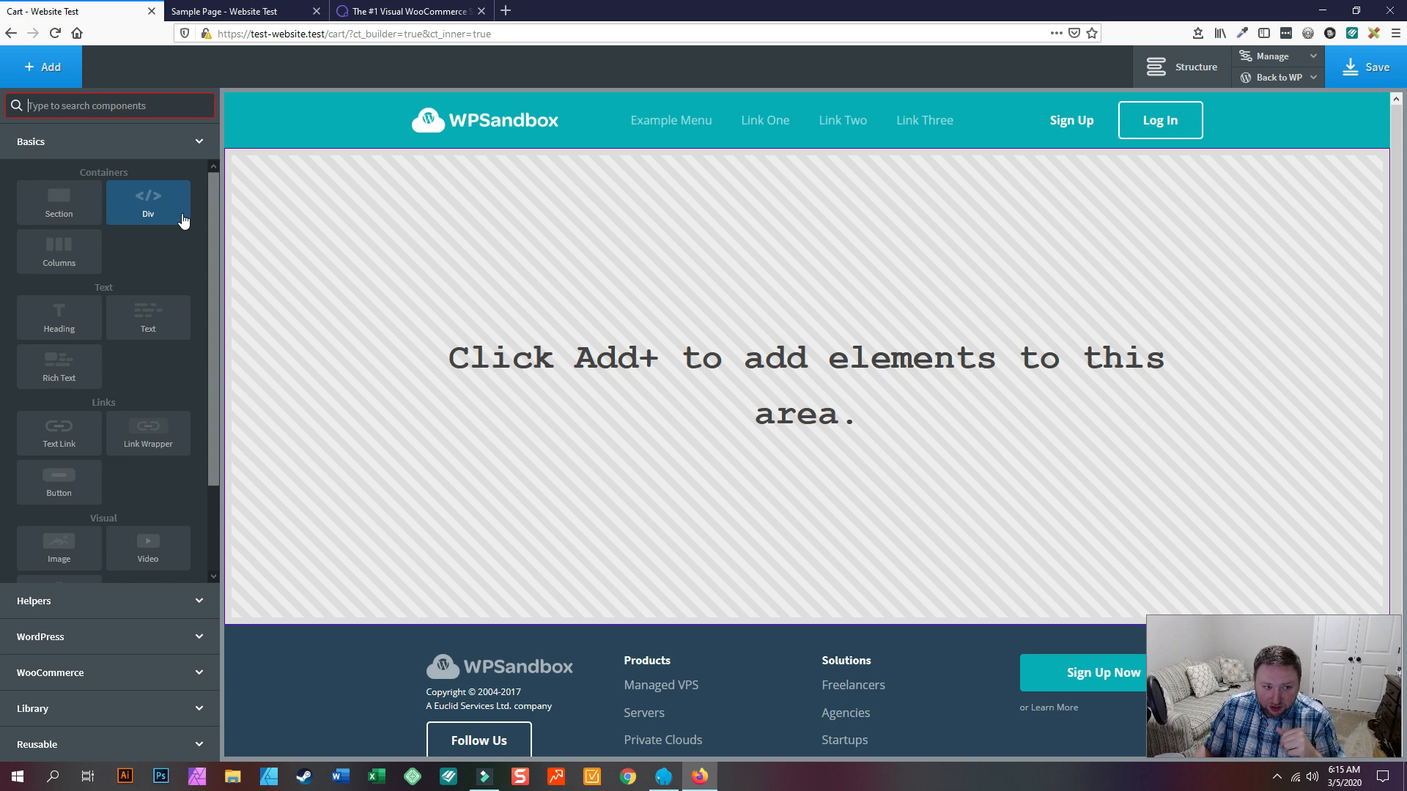
left_click(62, 203)
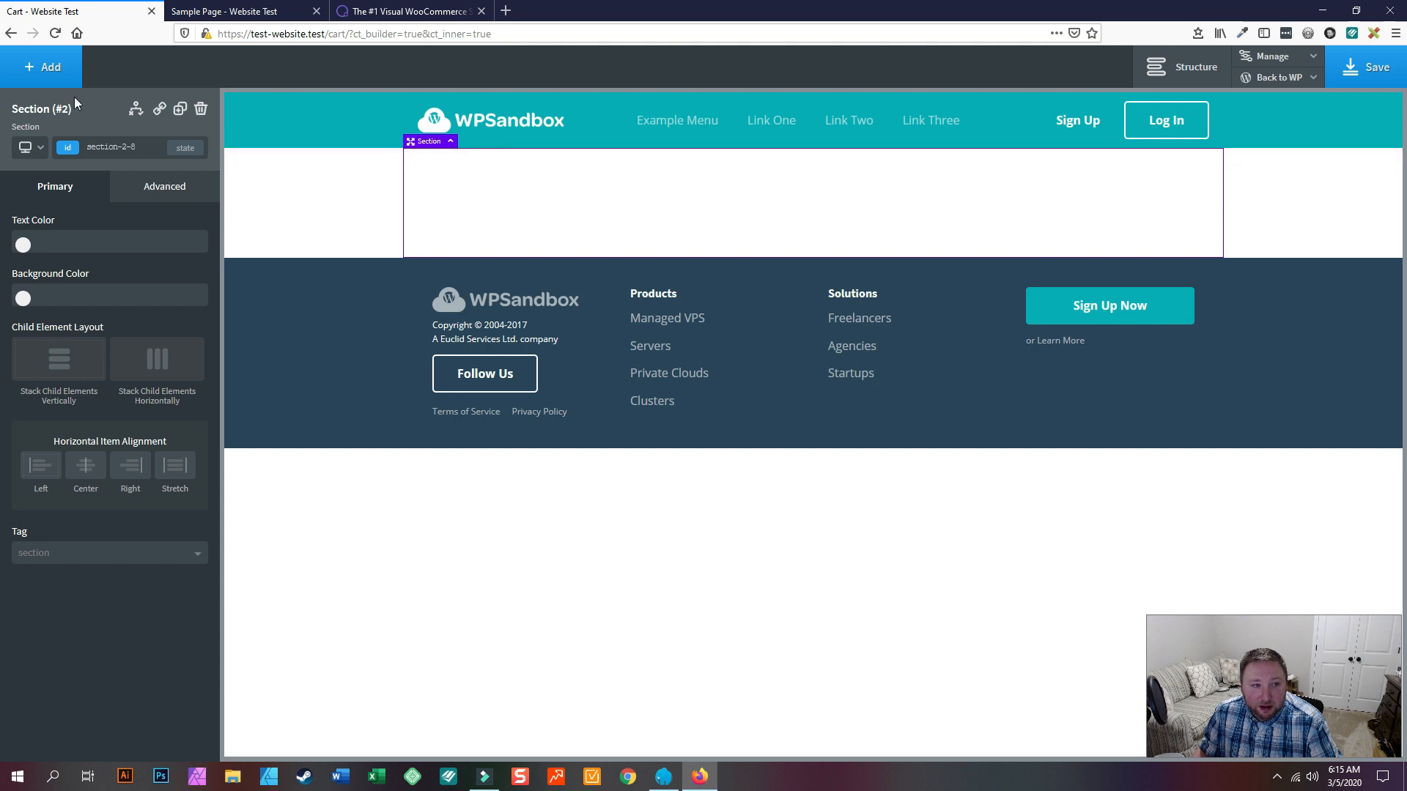
left_click(48, 67)
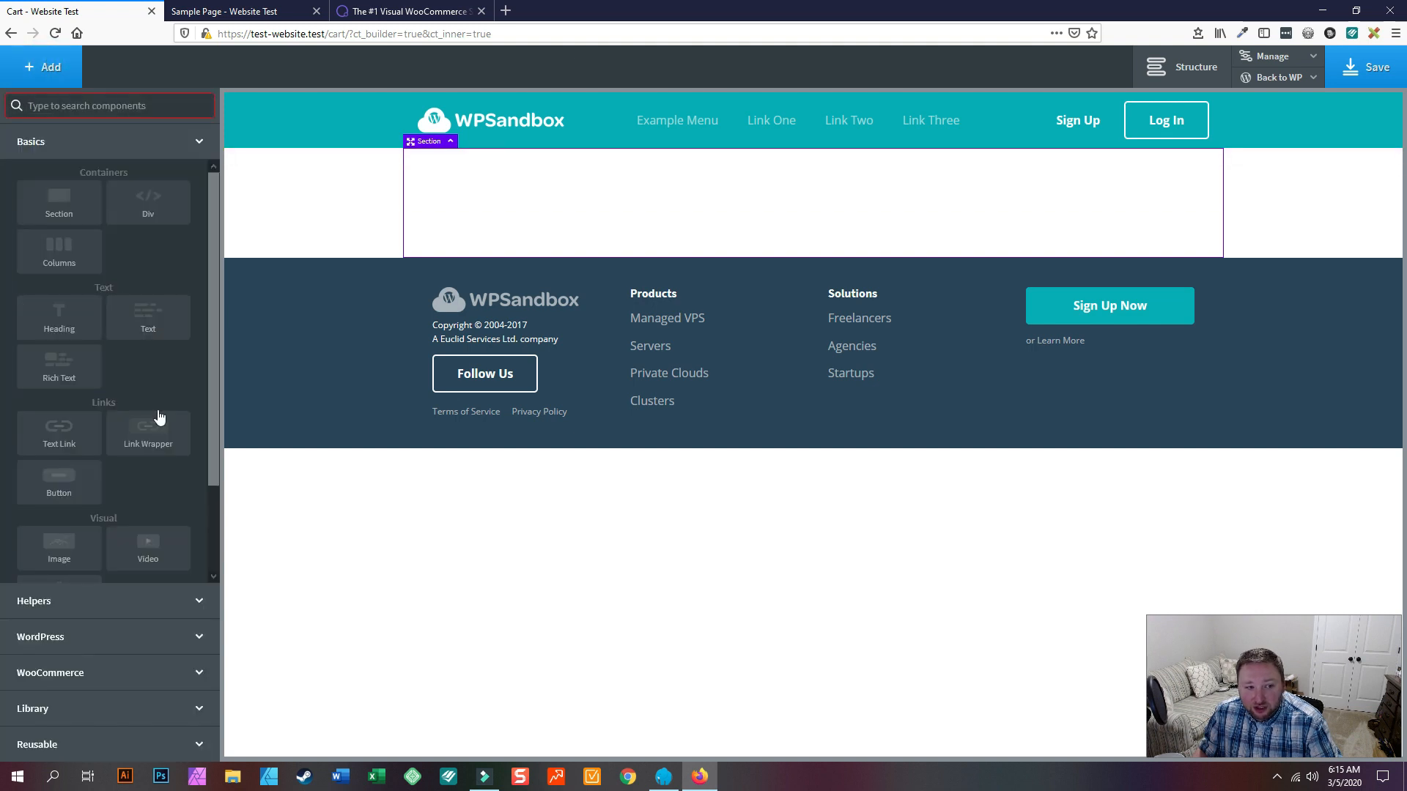
left_click(66, 673)
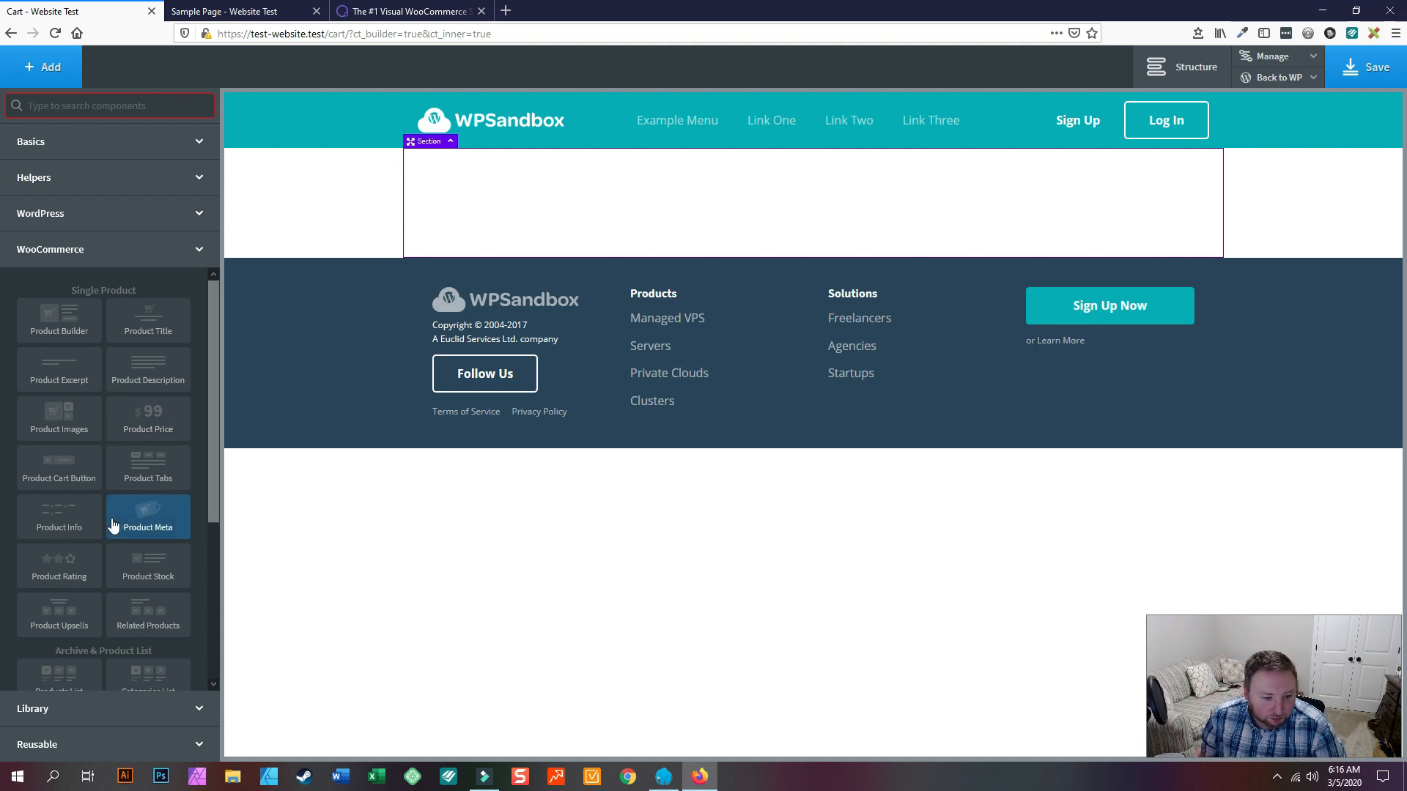
scroll(112, 520, "down", 4)
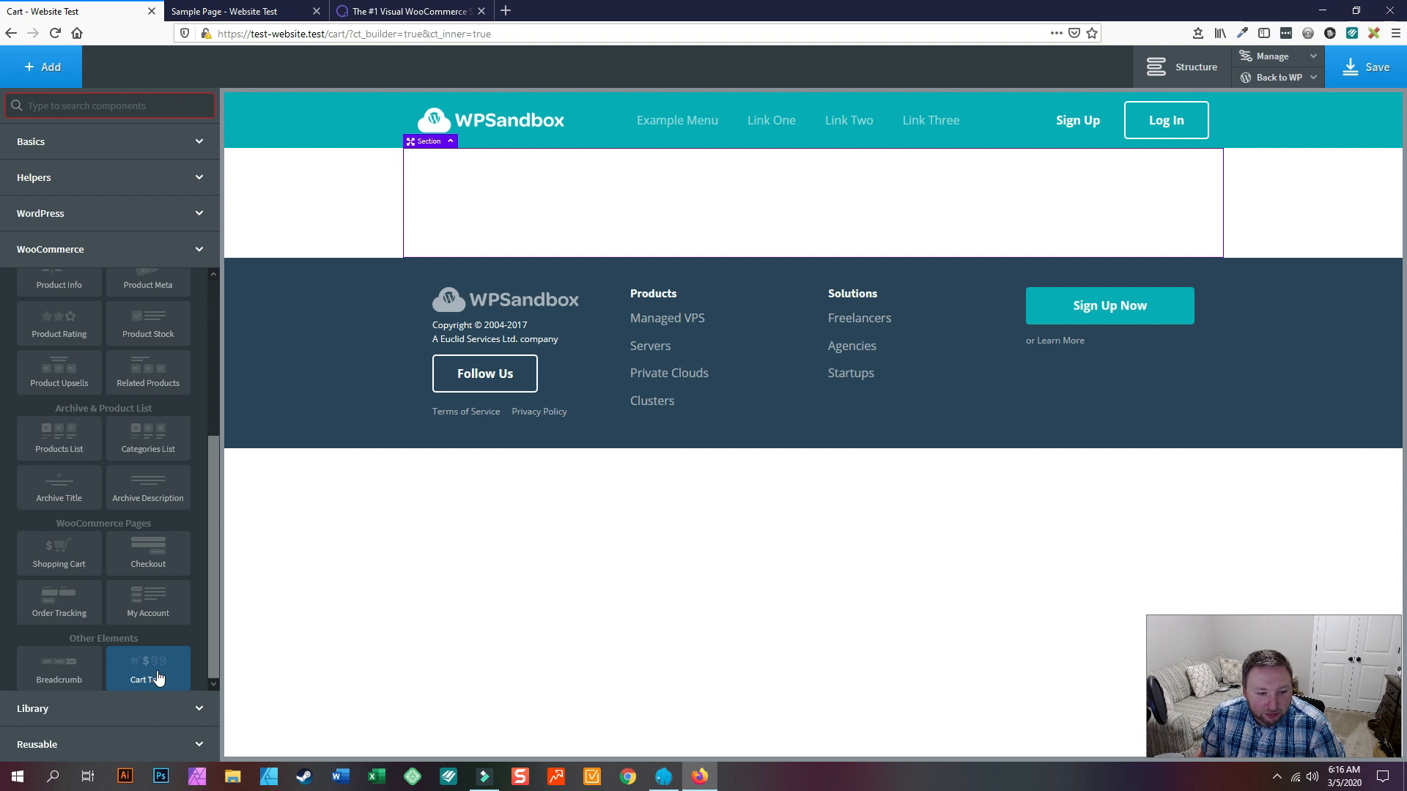
left_click(61, 562)
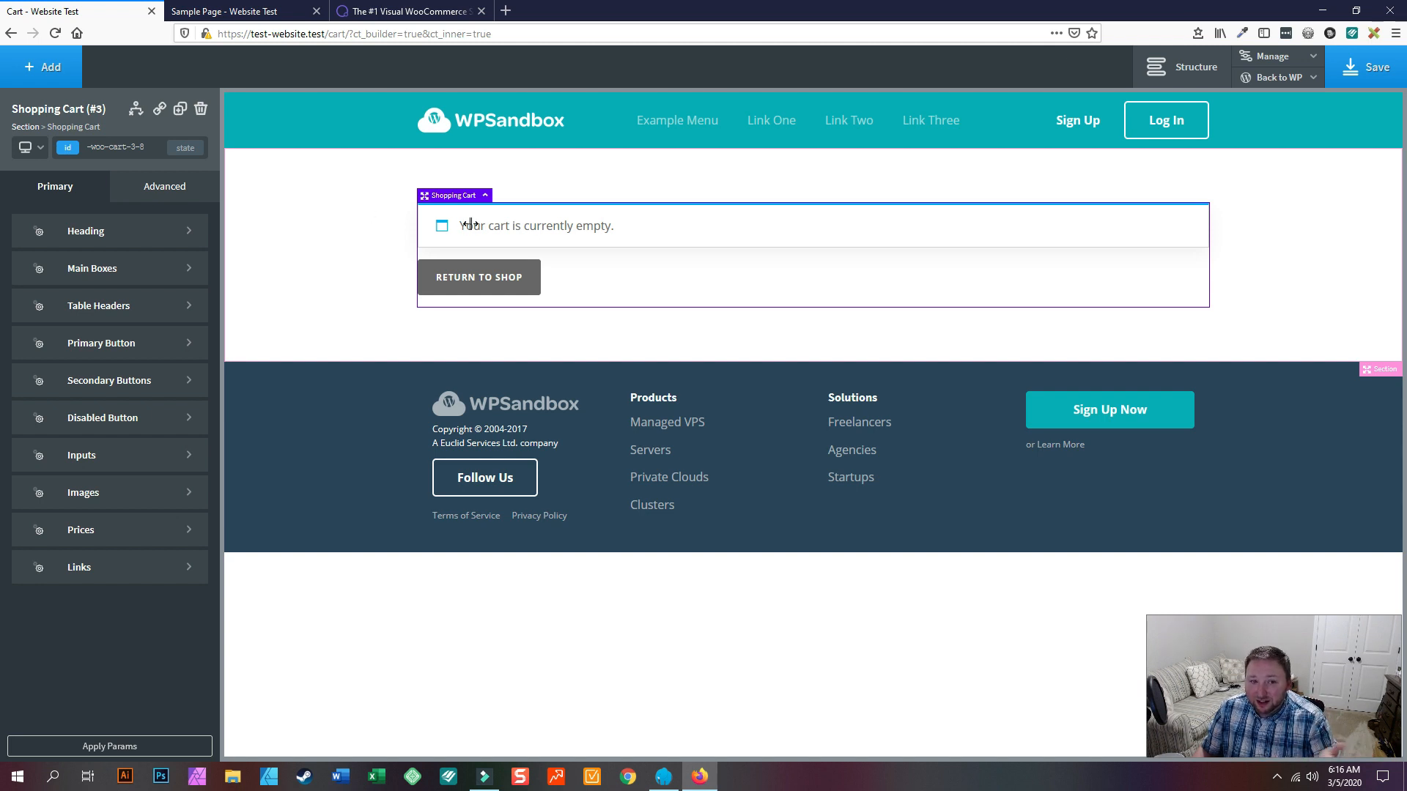
Save the Cart page design and return to its WordPress admin editor
left_click(1372, 68)
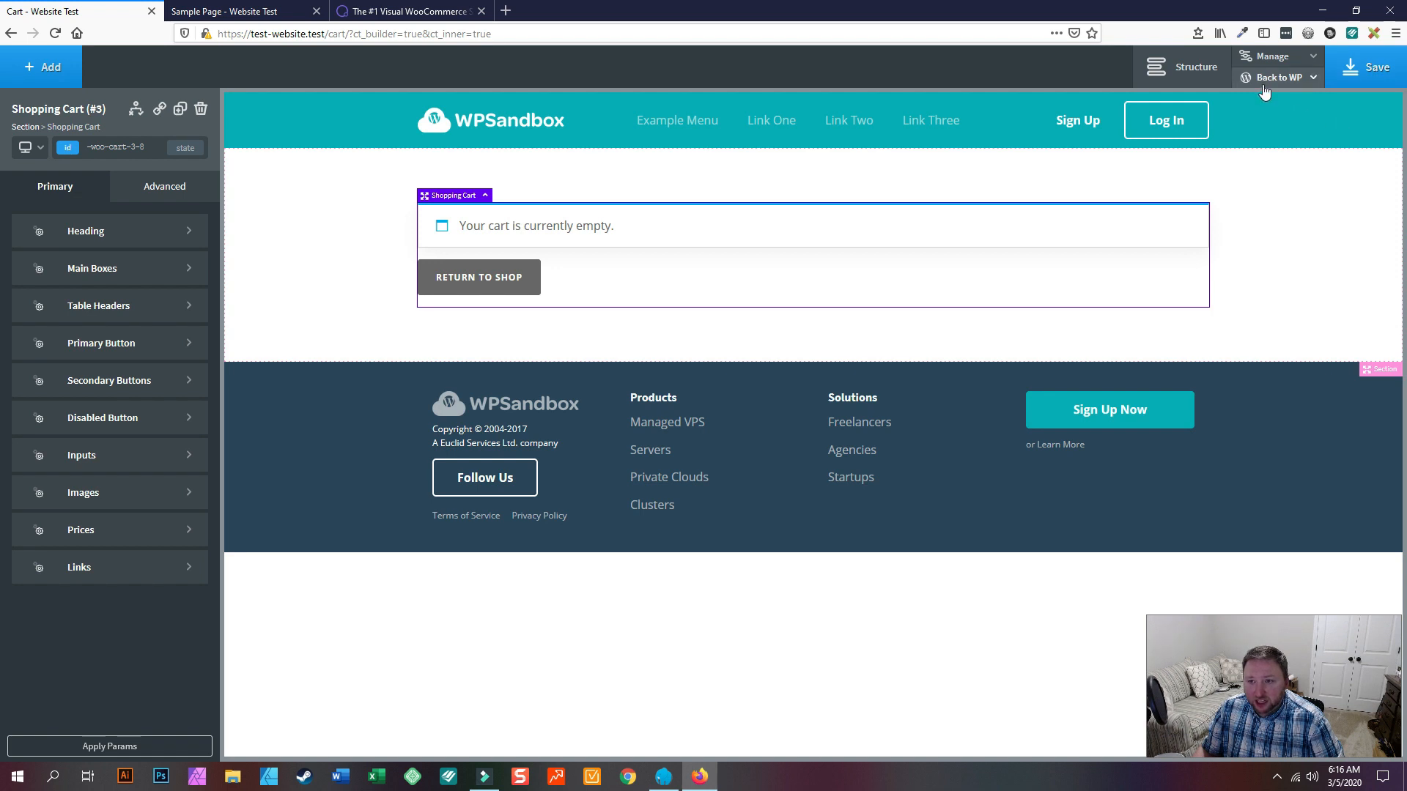
mouse_move(1264, 87)
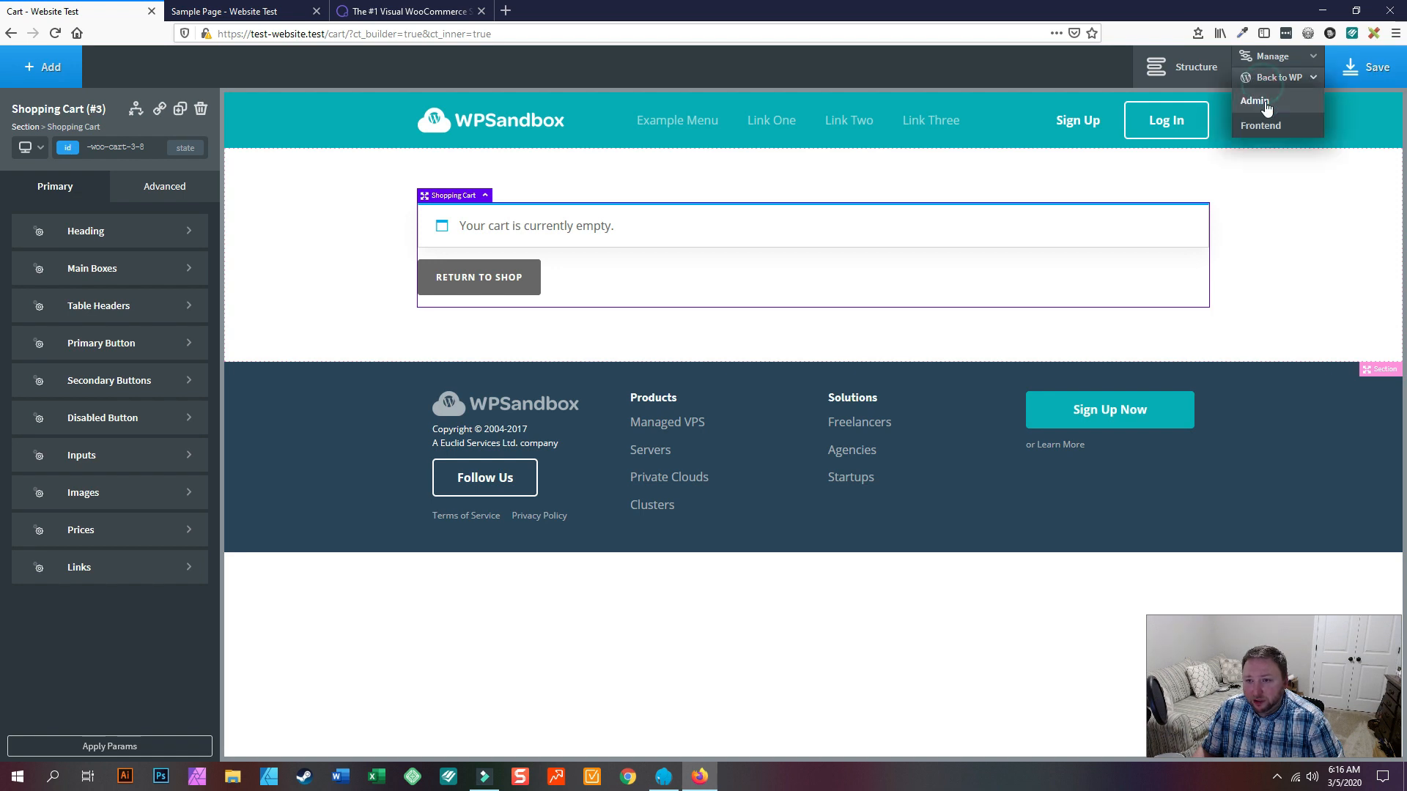
left_click(1260, 101)
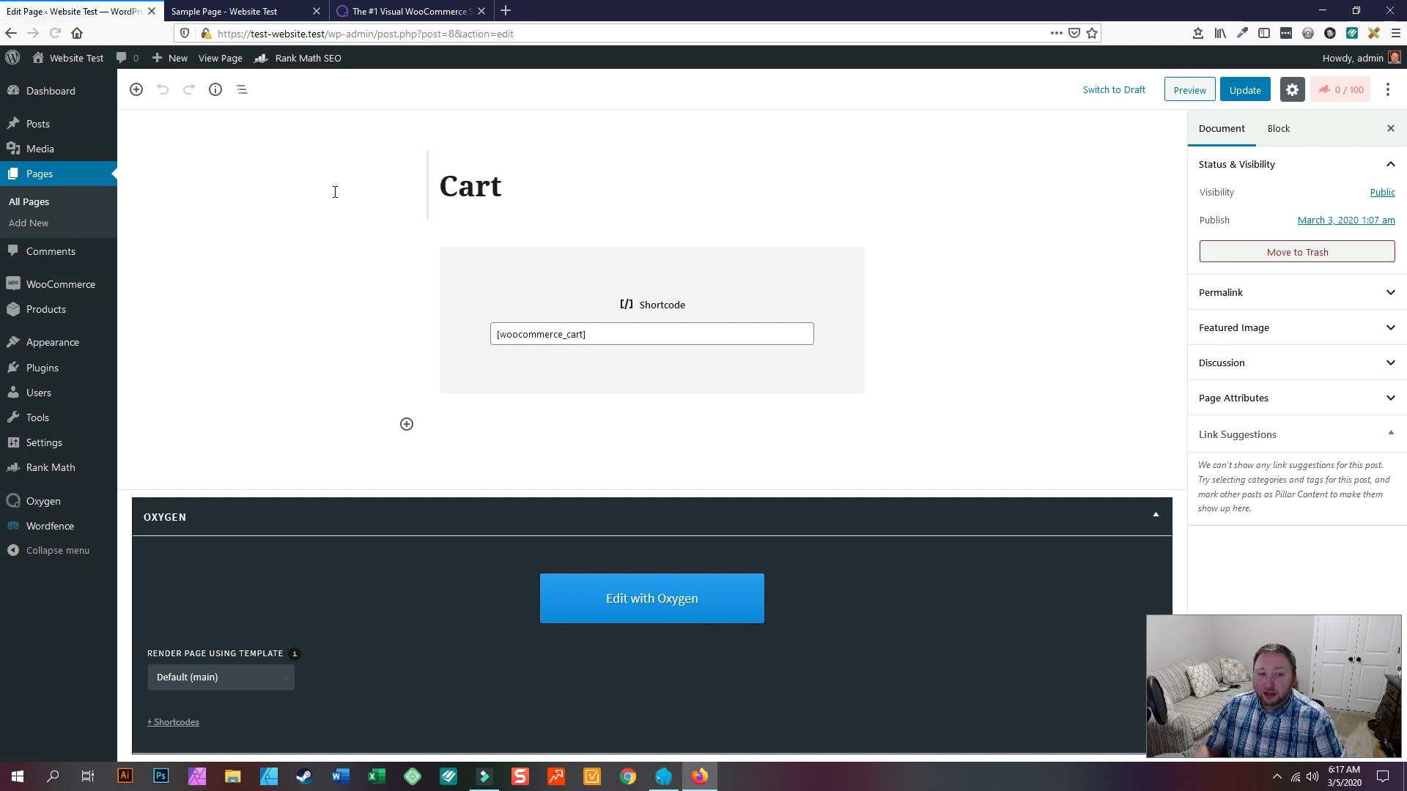
Open the Checkout page from the pages list in the Oxygen builder and add a section to it
left_click(27, 206)
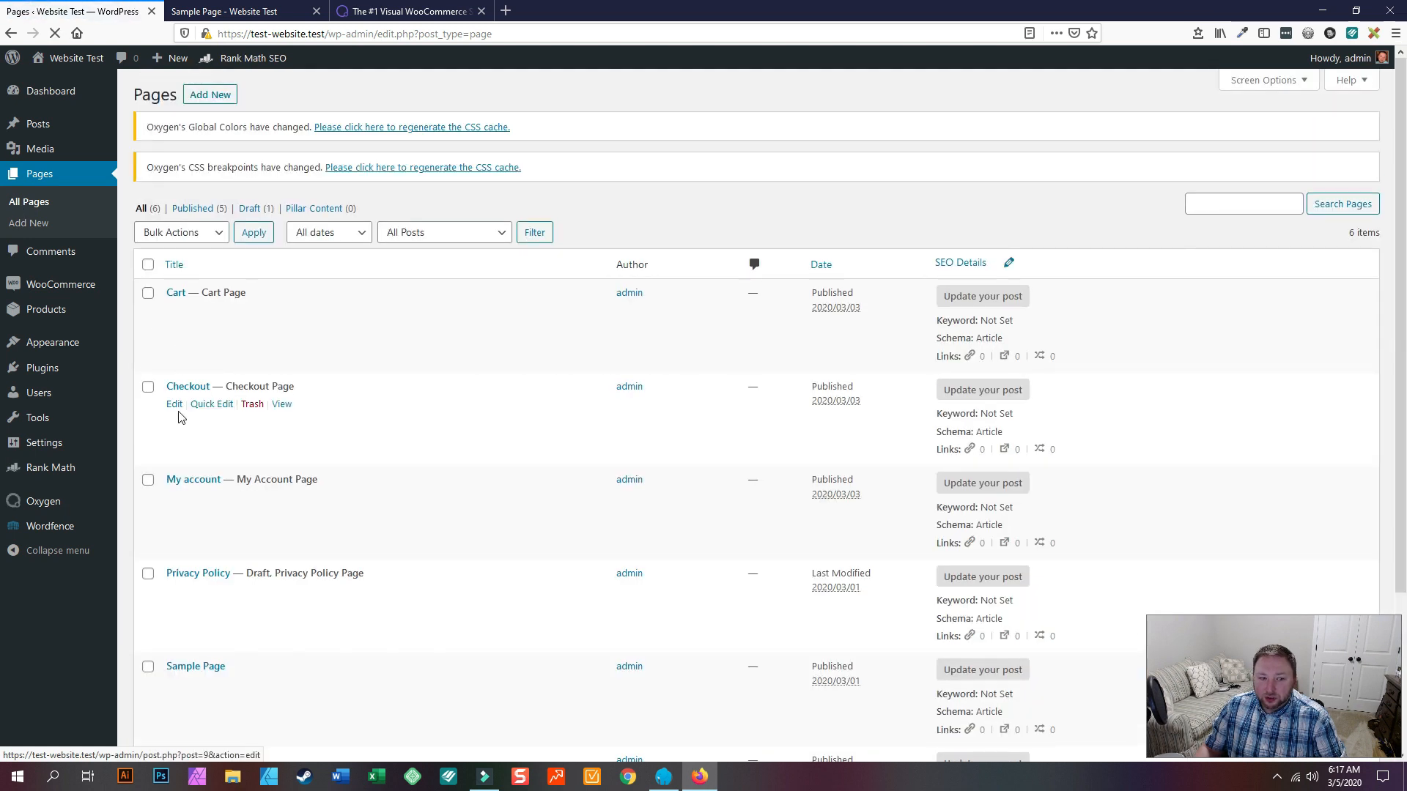
left_click(174, 405)
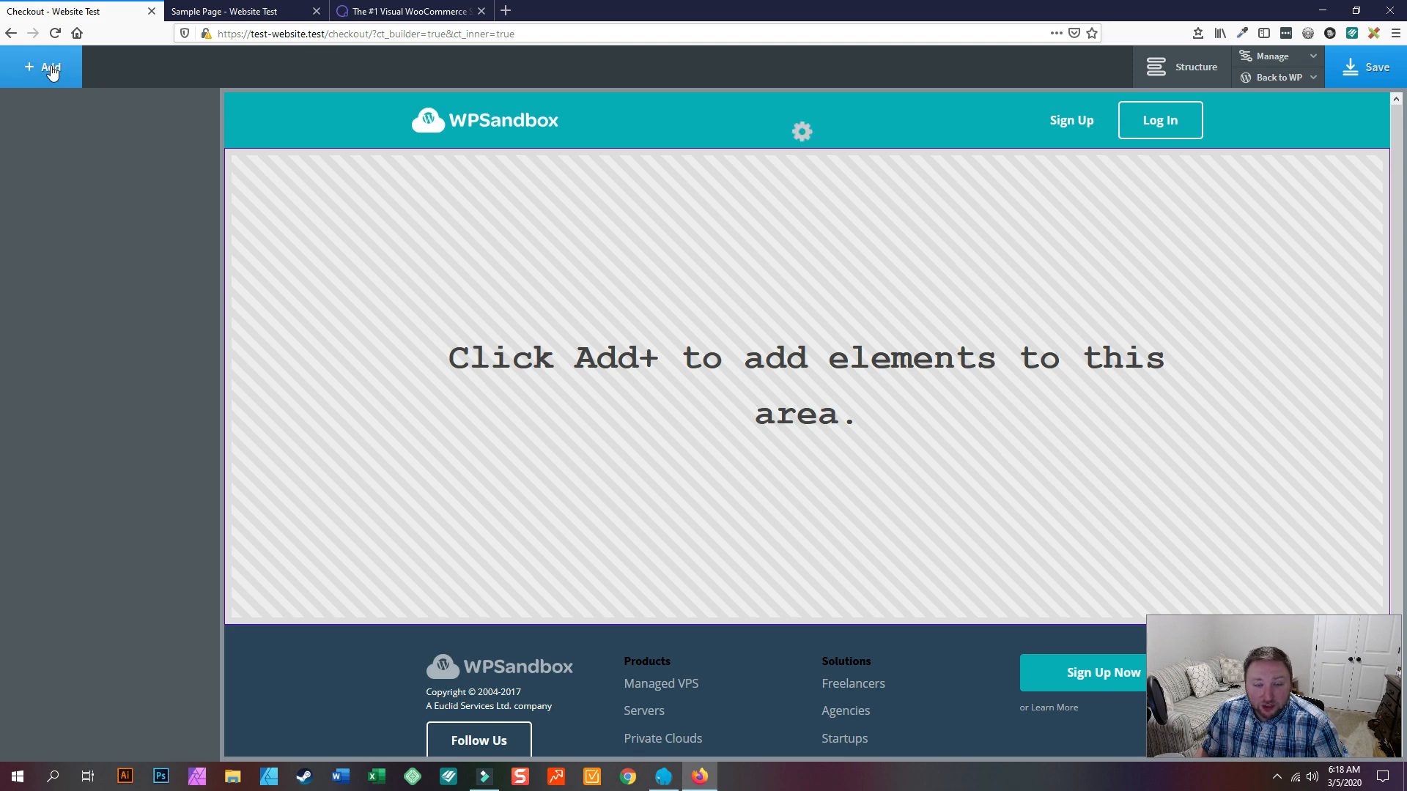
left_click(51, 71)
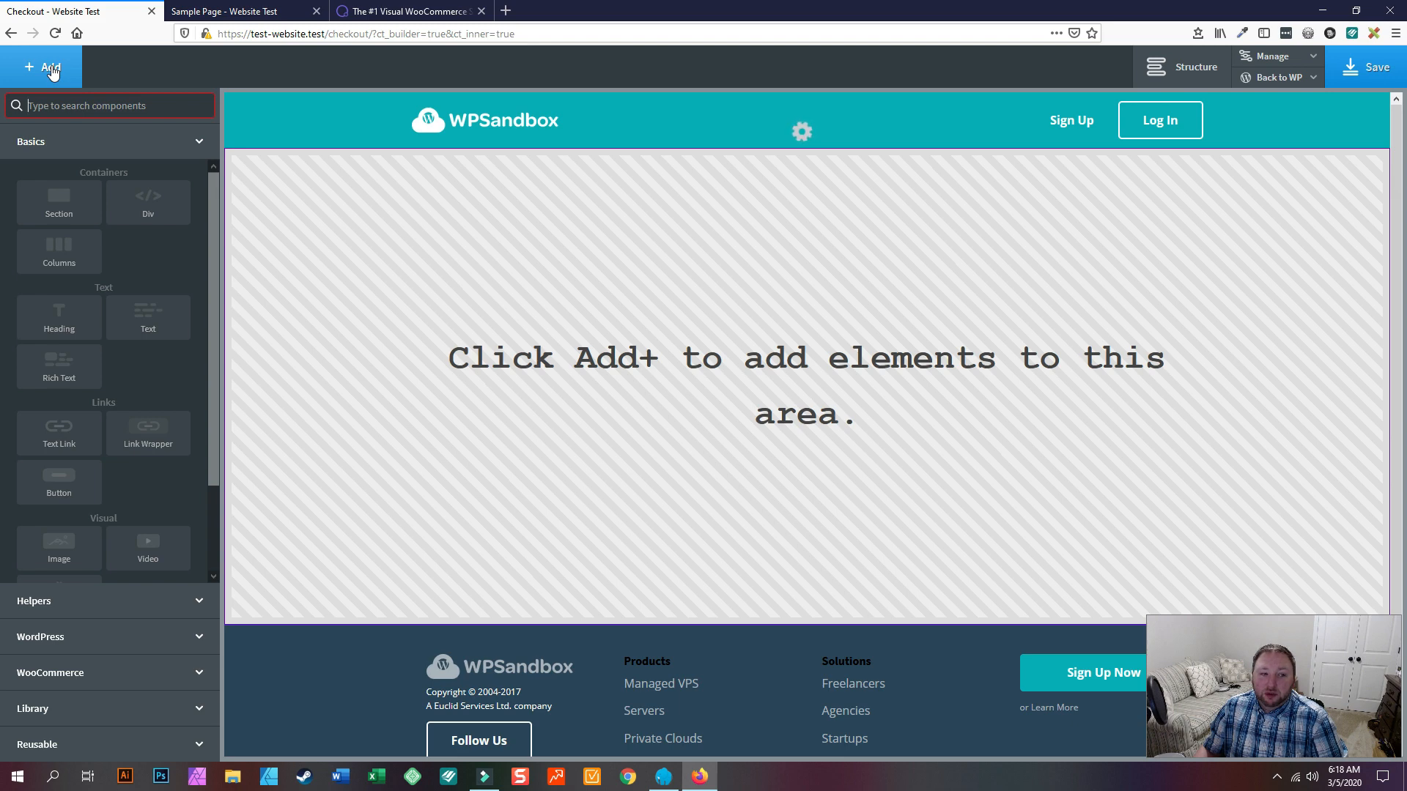
left_click(74, 195)
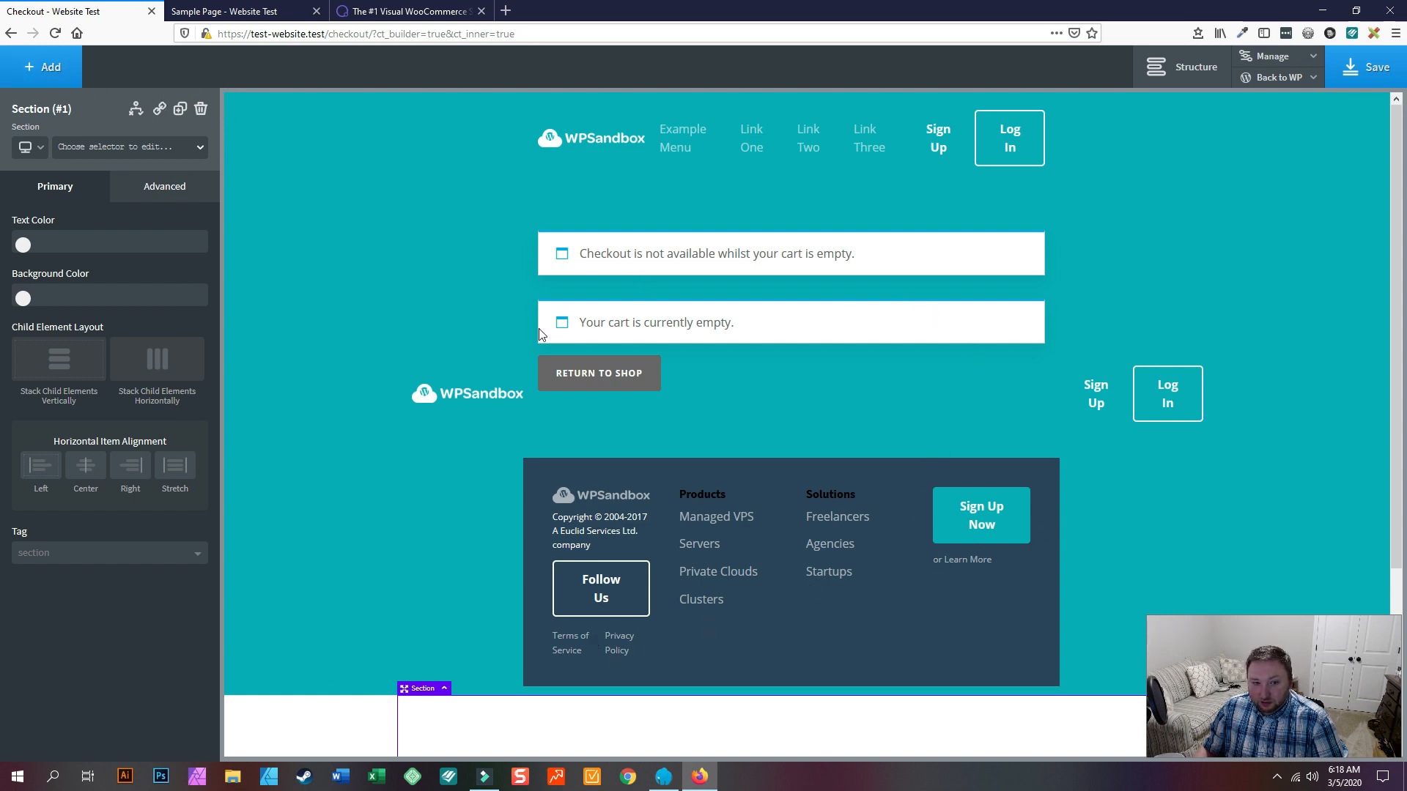
Examine the Checkout page's layout and element structure, including the inner content and the new section
scroll(539, 329, "down", 3)
scroll(763, 421, "up", 3)
left_click(675, 212)
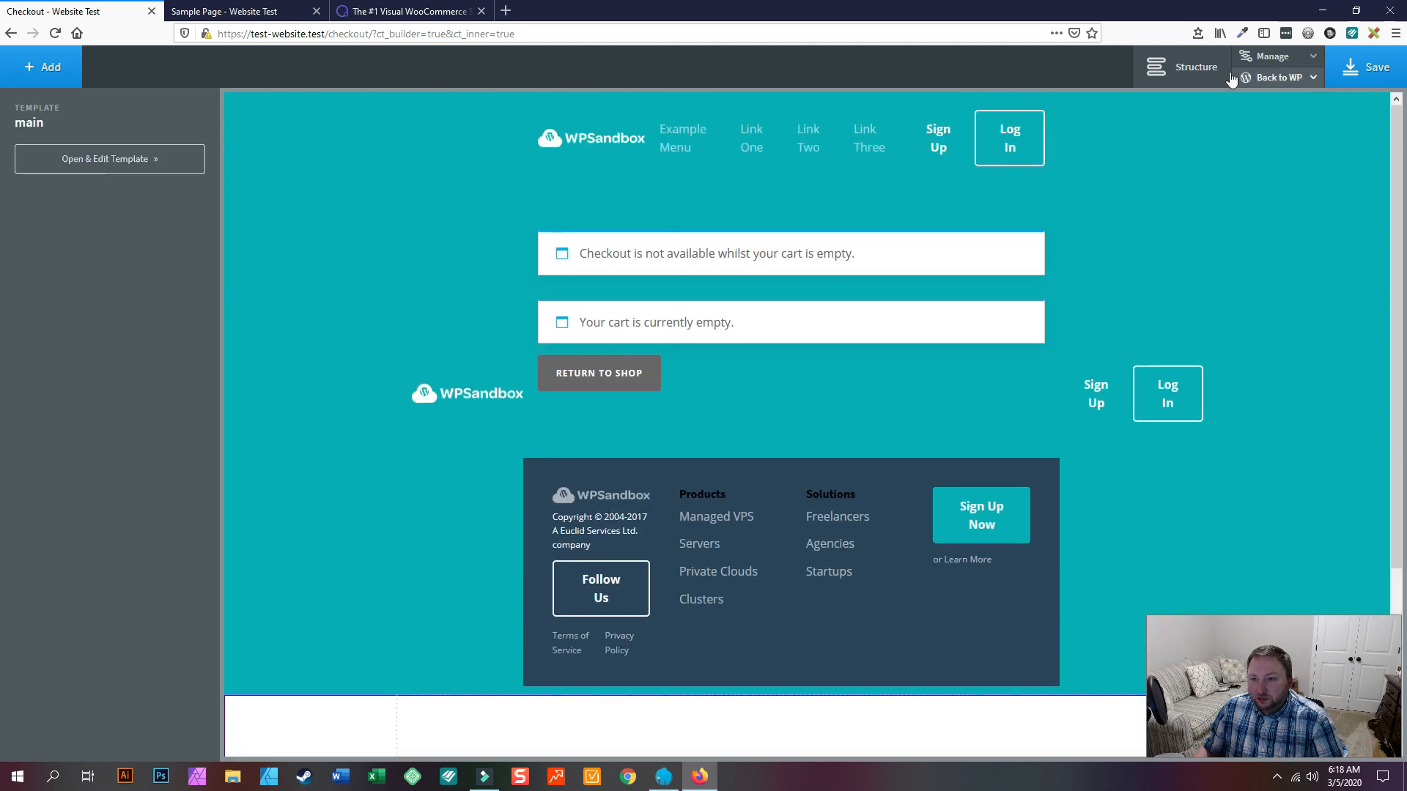
left_click(1194, 66)
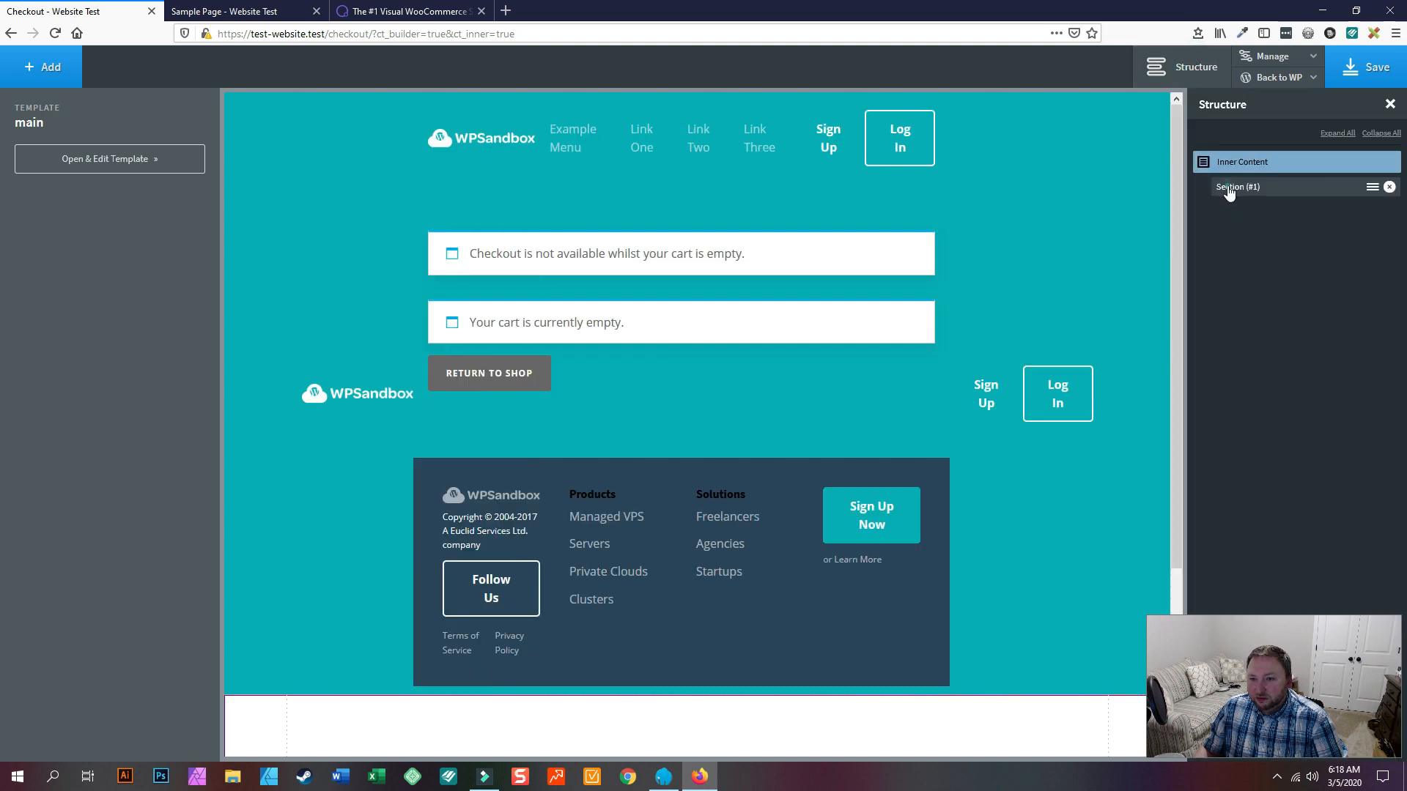
left_click(1229, 192)
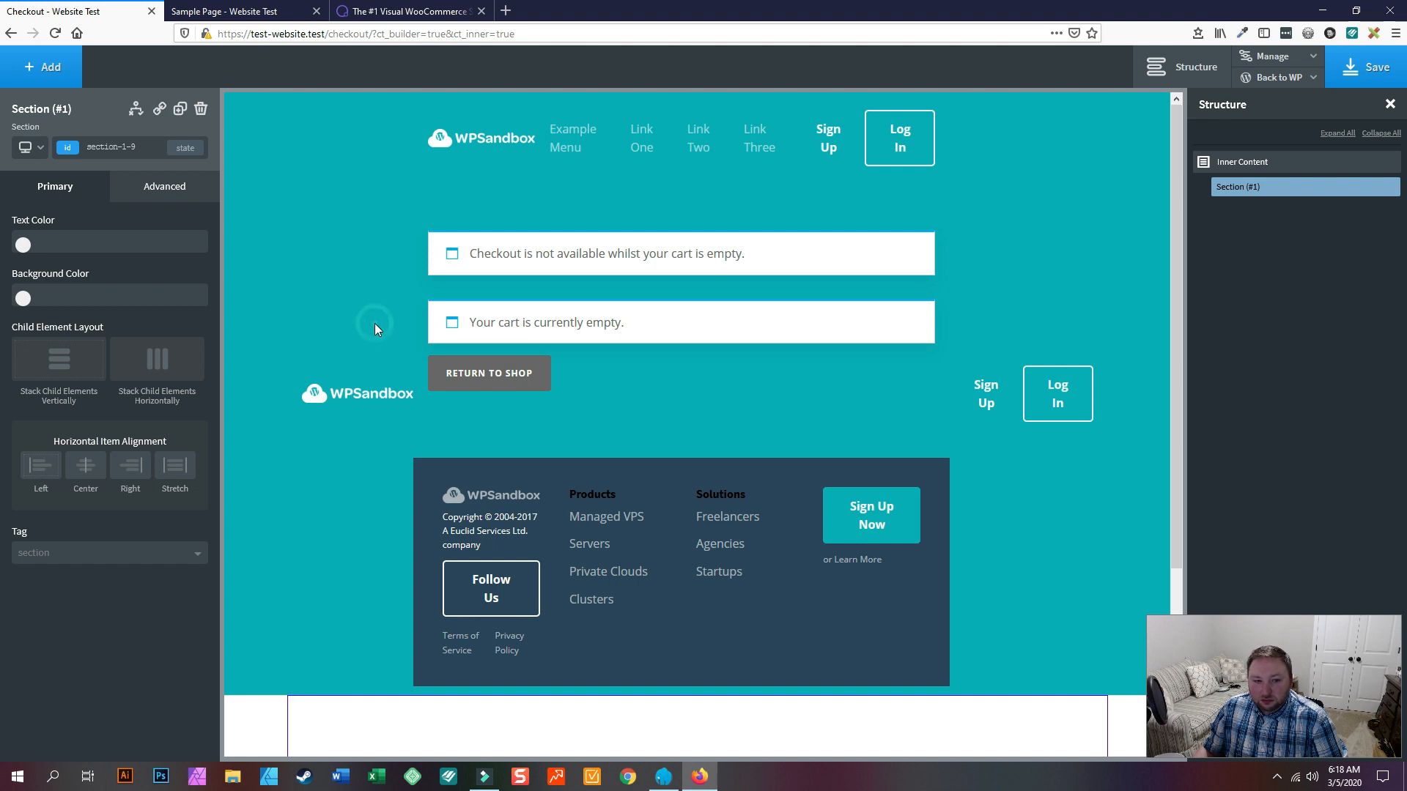
left_click(843, 338)
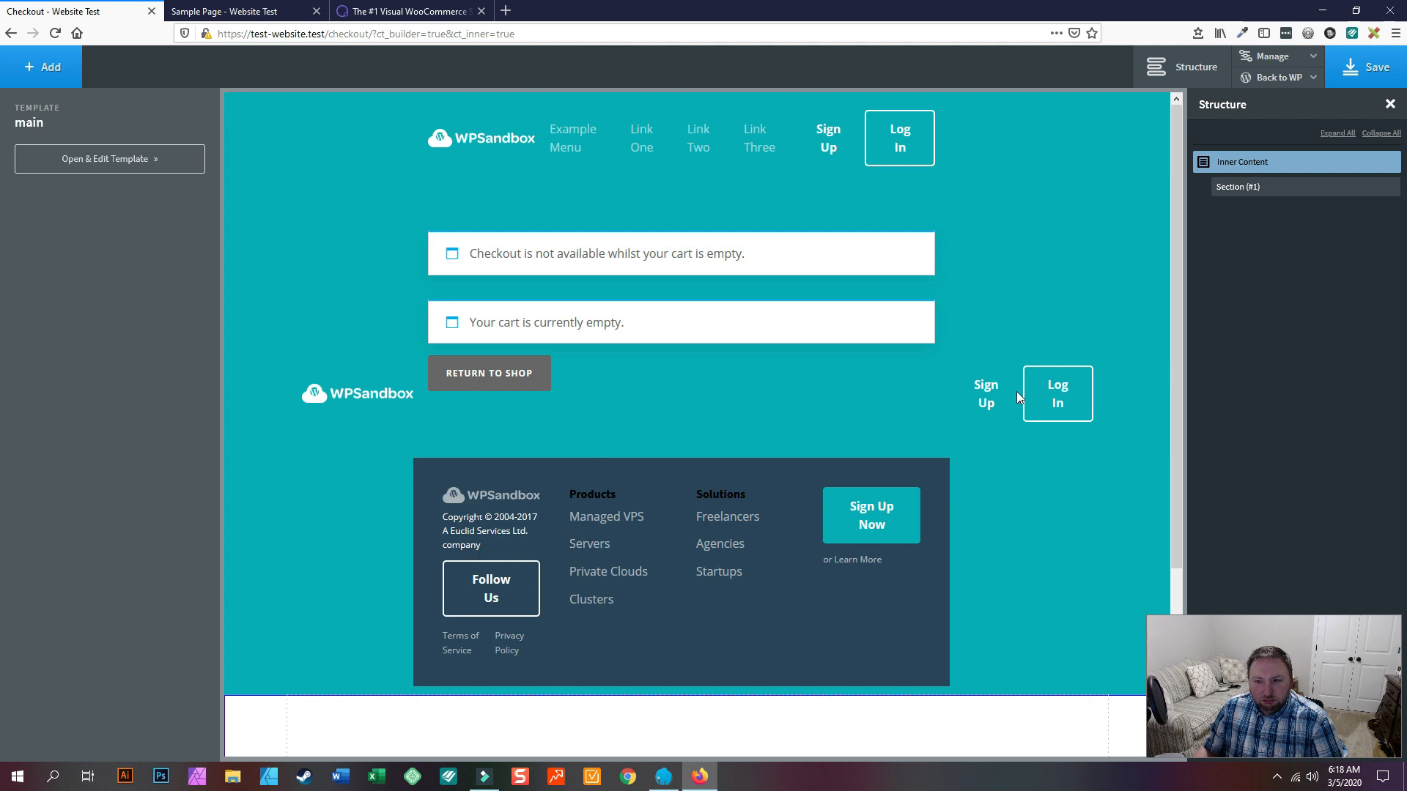
scroll(611, 336, "down", 3)
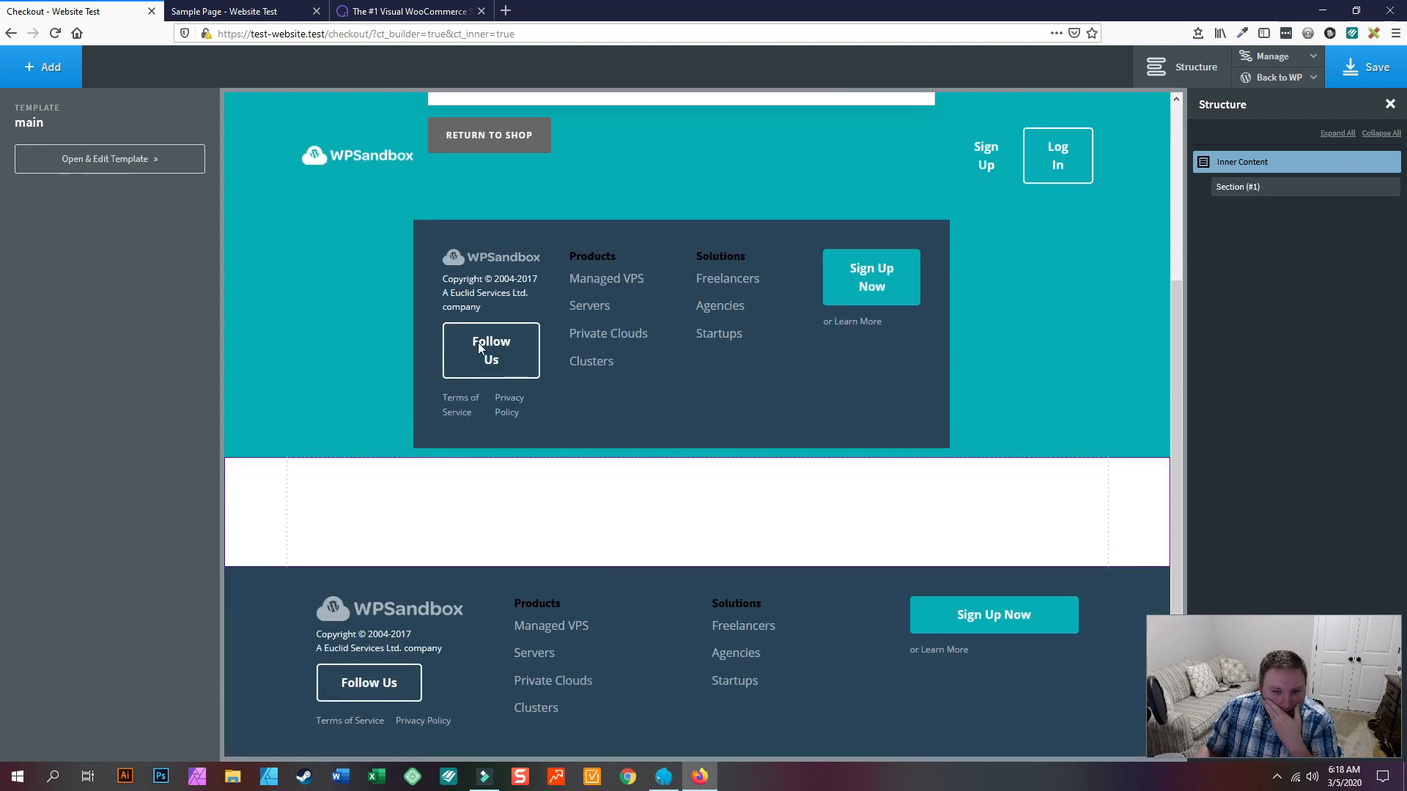
scroll(533, 271, "up", 3)
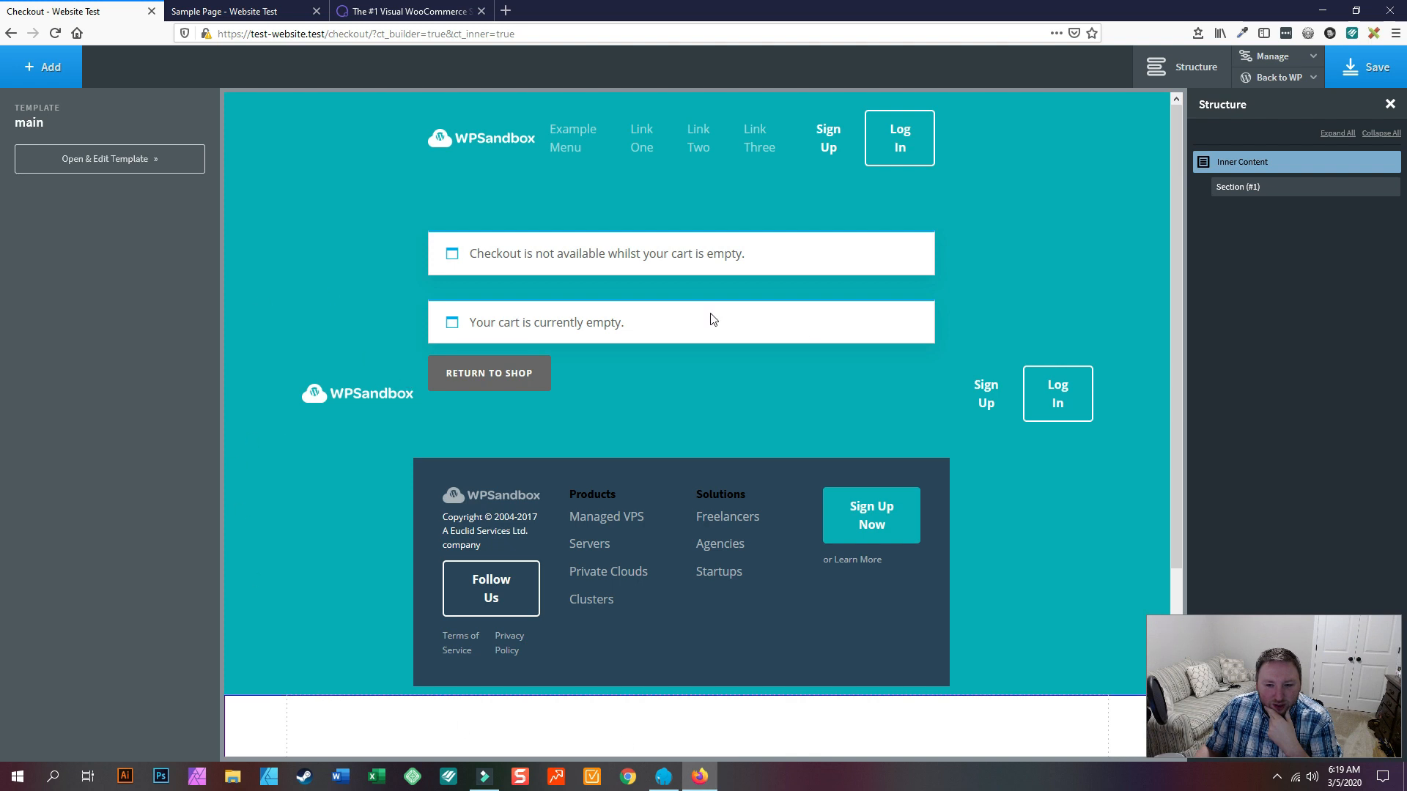
scroll(887, 381, "down", 3)
scroll(696, 606, "up", 3)
Add the WooCommerce Checkout element to the Checkout page, below the empty section
left_click(49, 68)
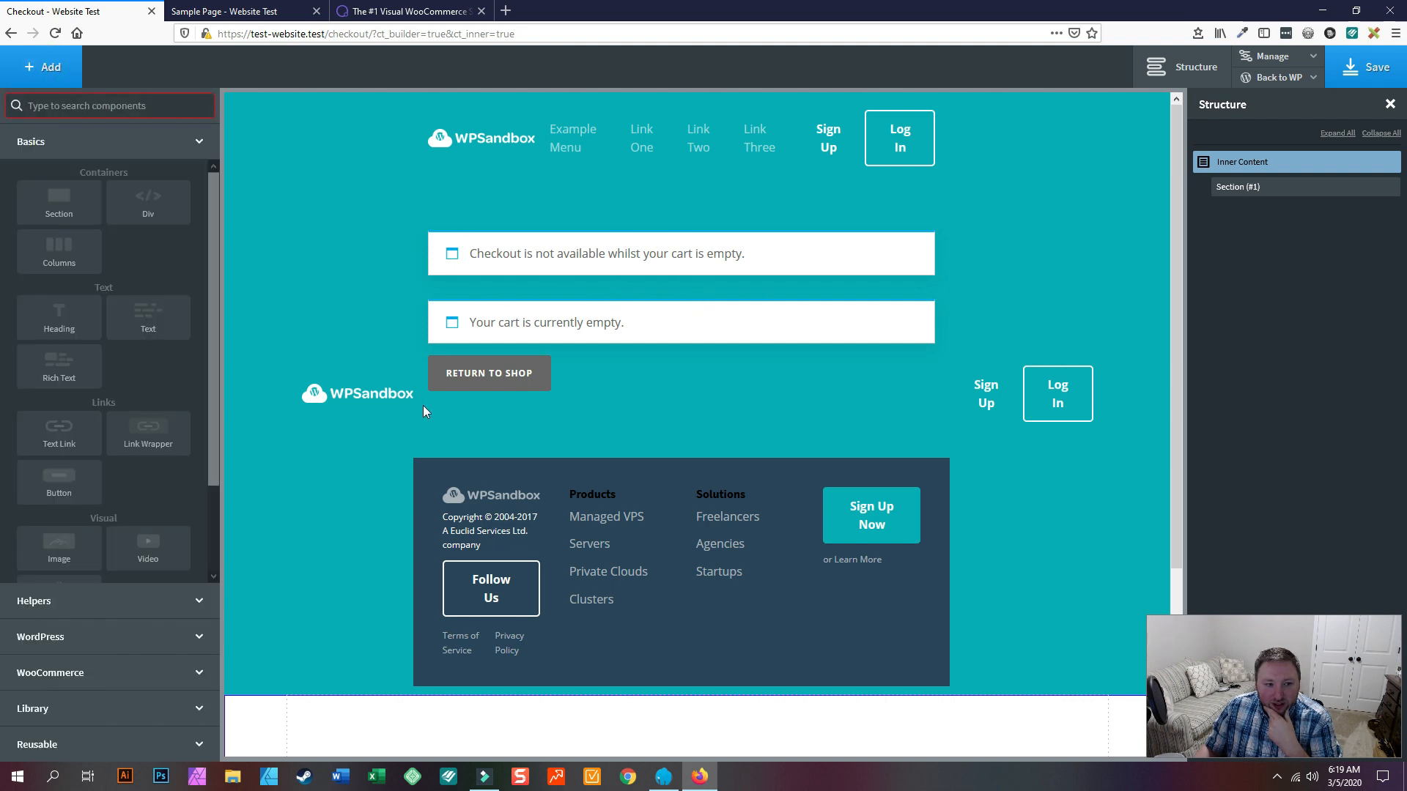
scroll(423, 404, "down", 3)
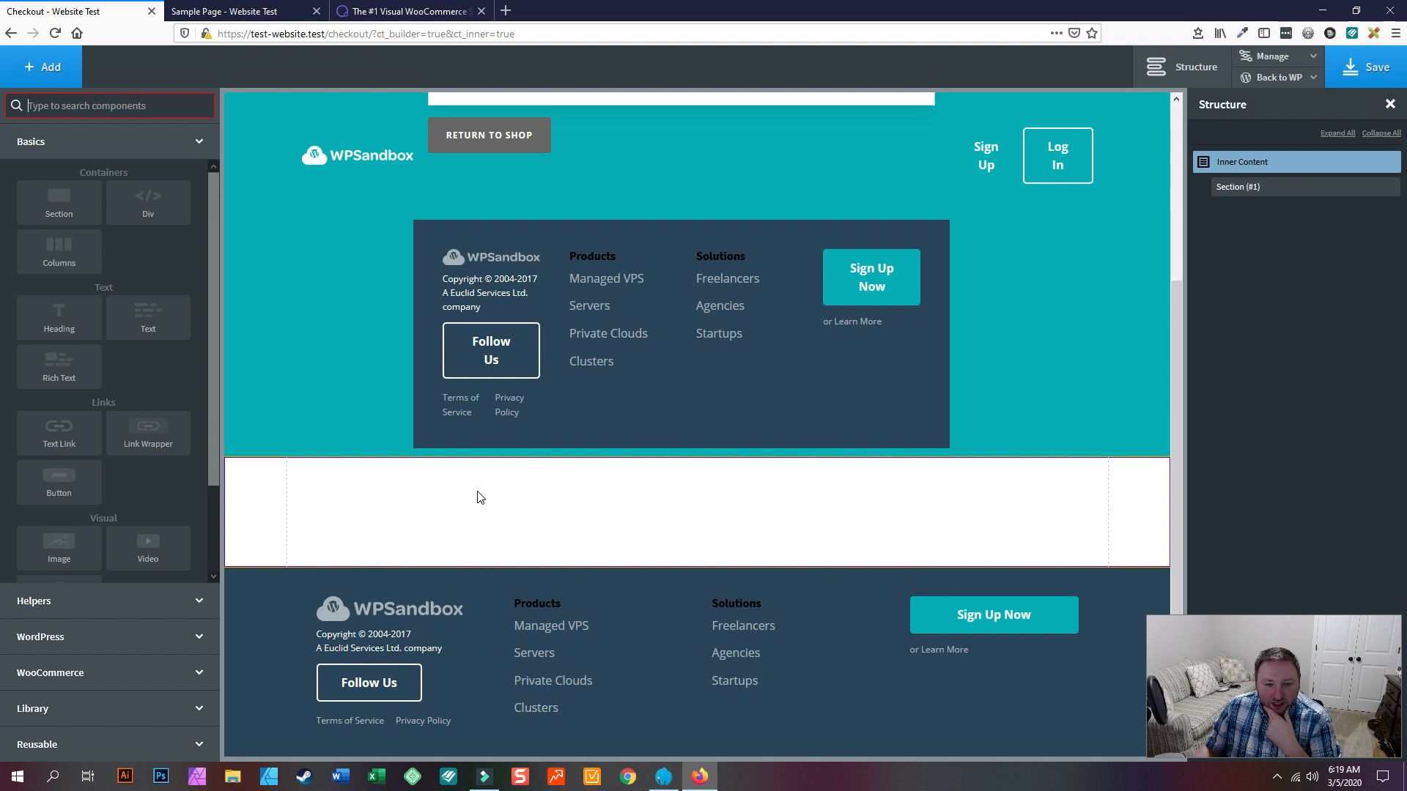
scroll(82, 359, "down", 2)
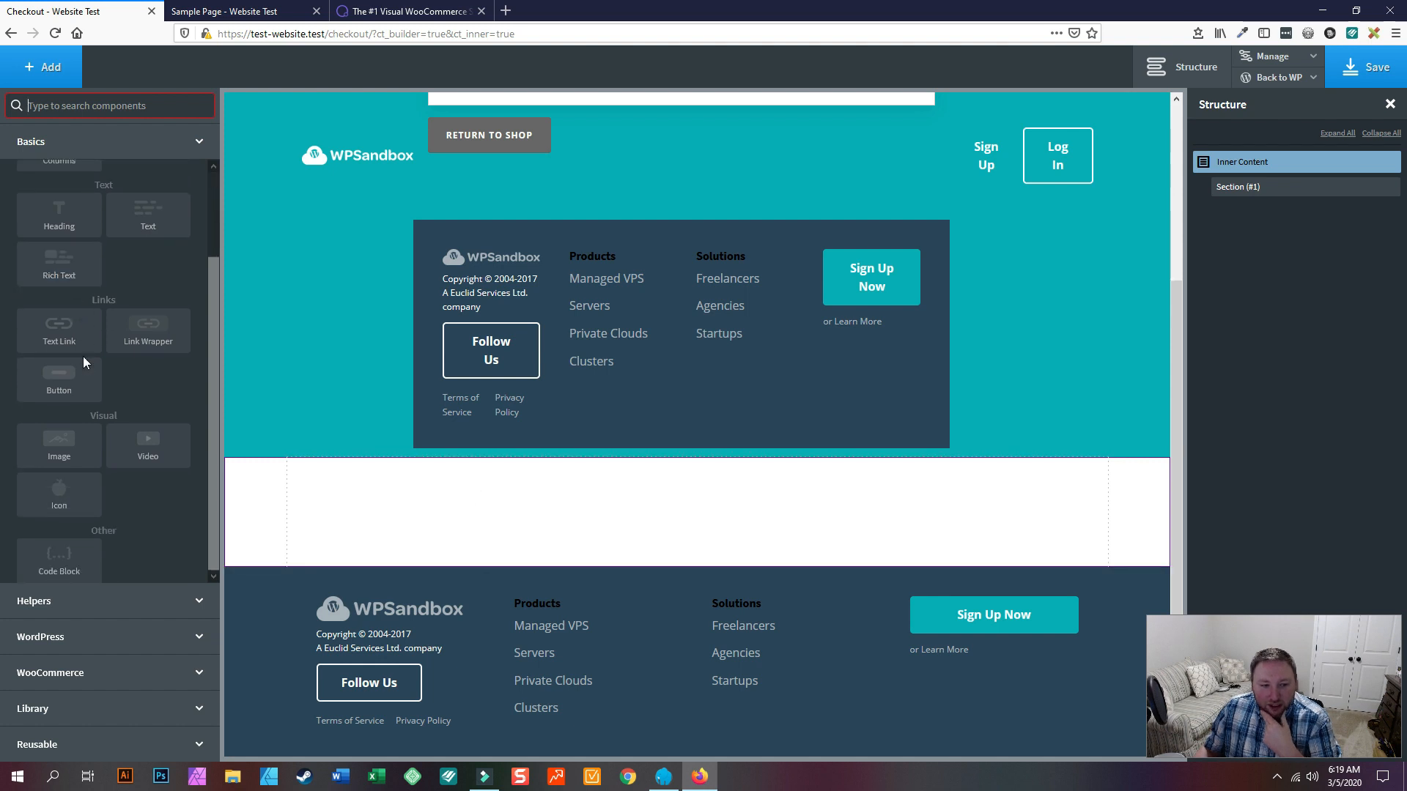
left_click(56, 670)
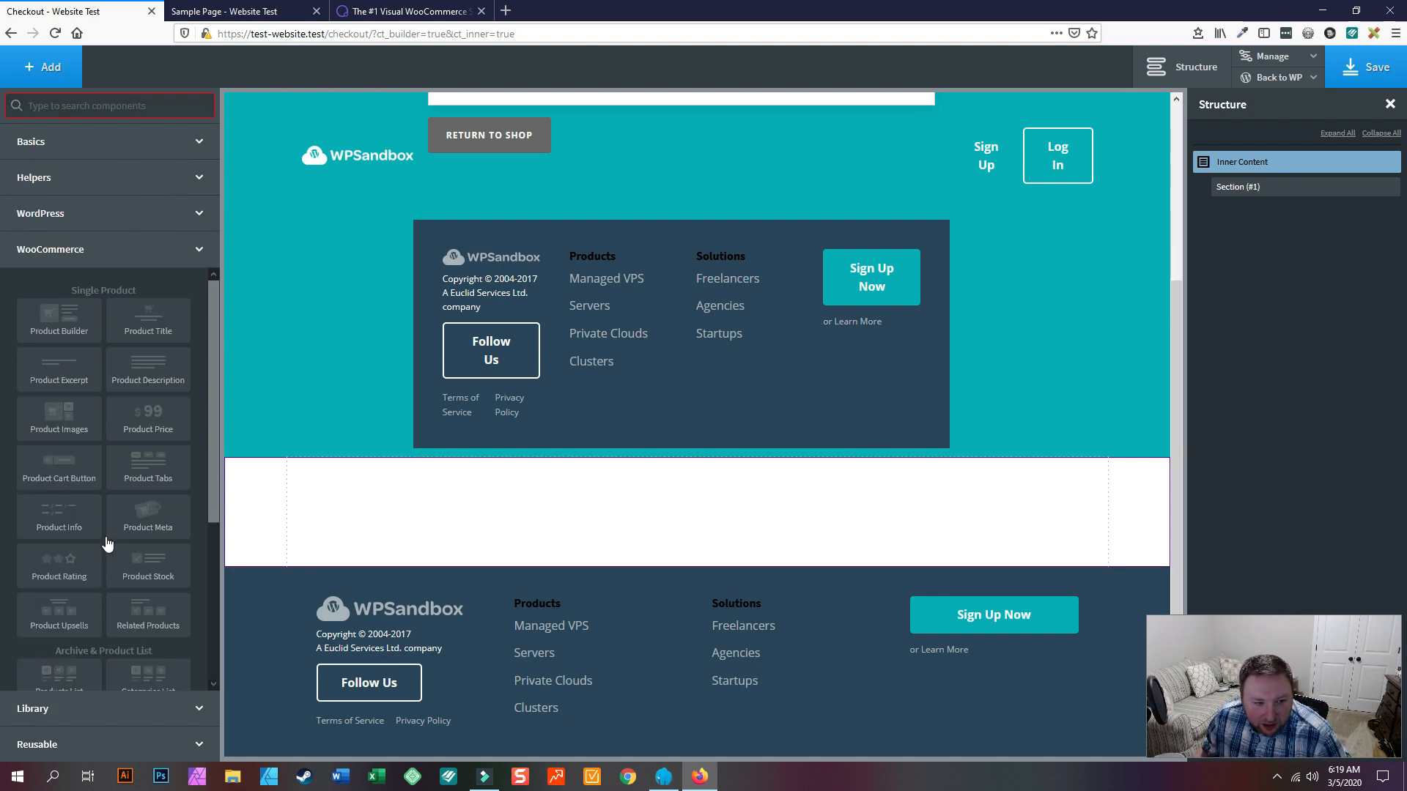
scroll(106, 513, "down", 5)
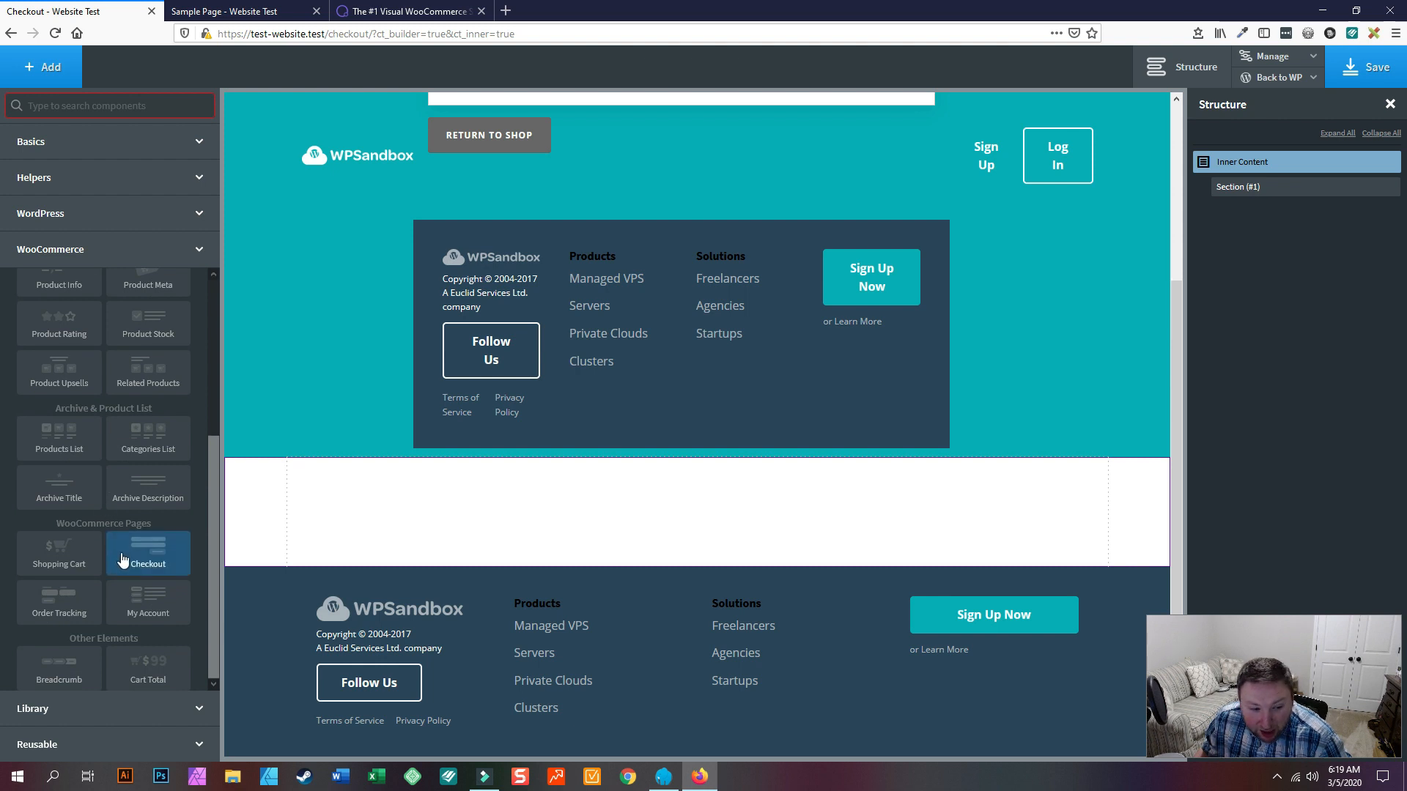
left_click(146, 551)
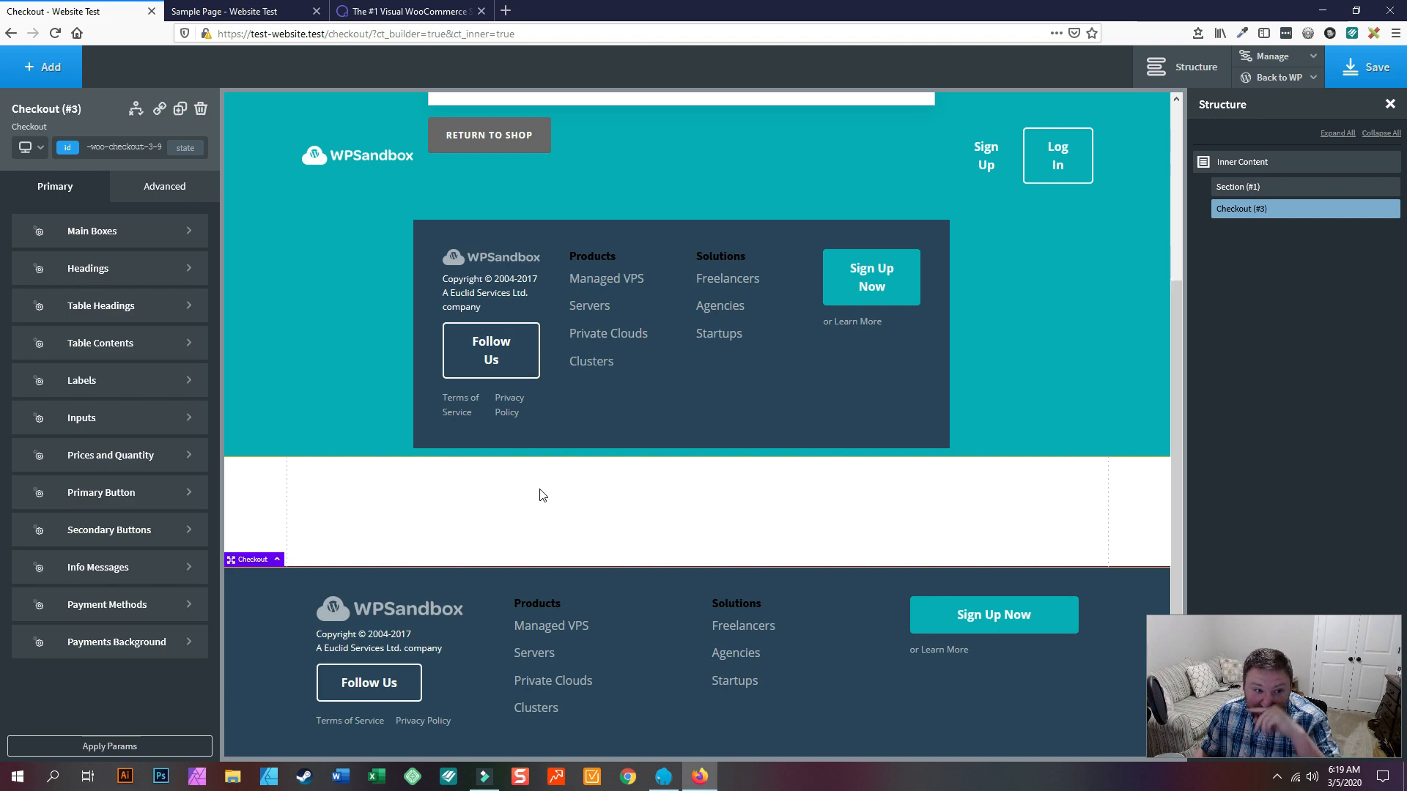
Examine how the added Checkout element renders in relation to the rest of the Checkout page layout
scroll(542, 496, "down", 5)
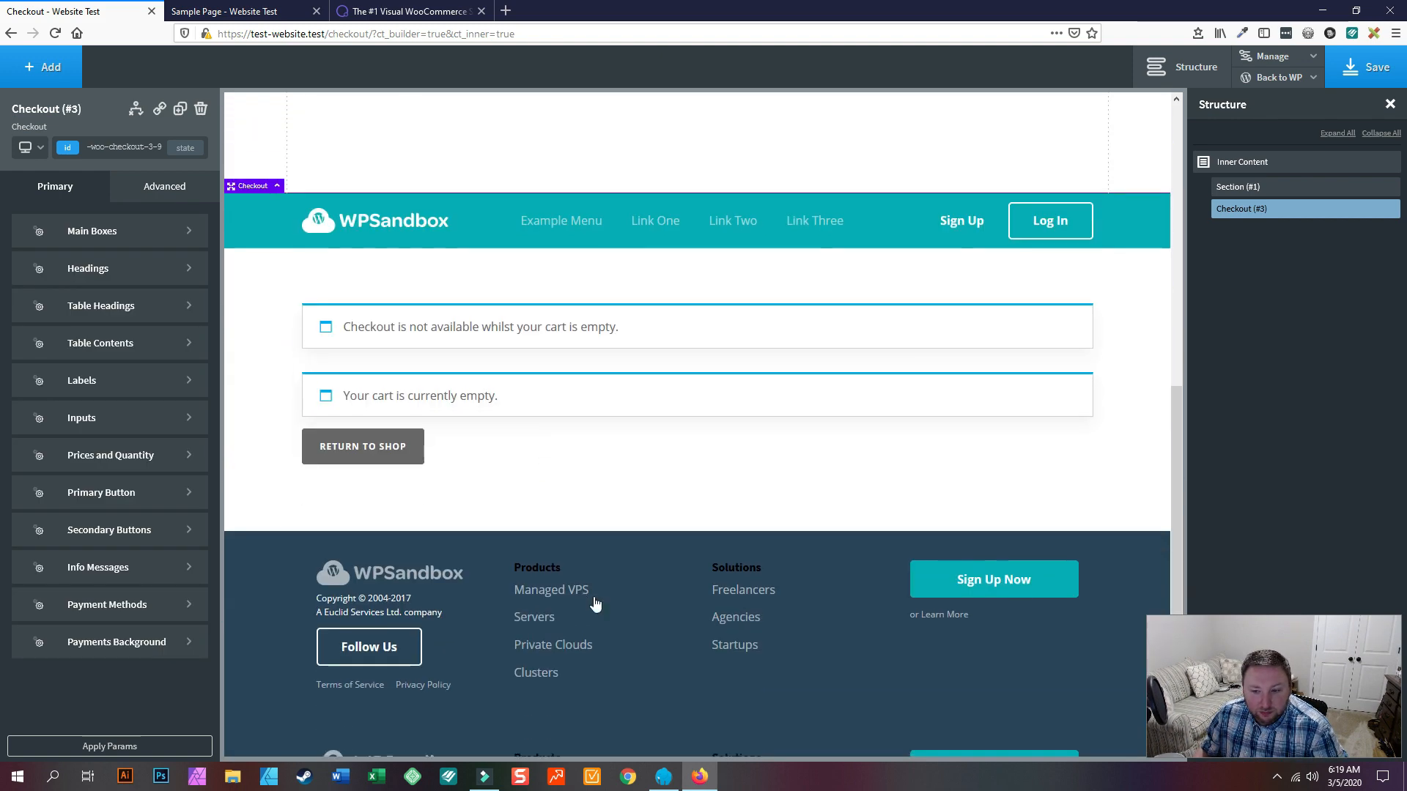
scroll(679, 351, "up", 2)
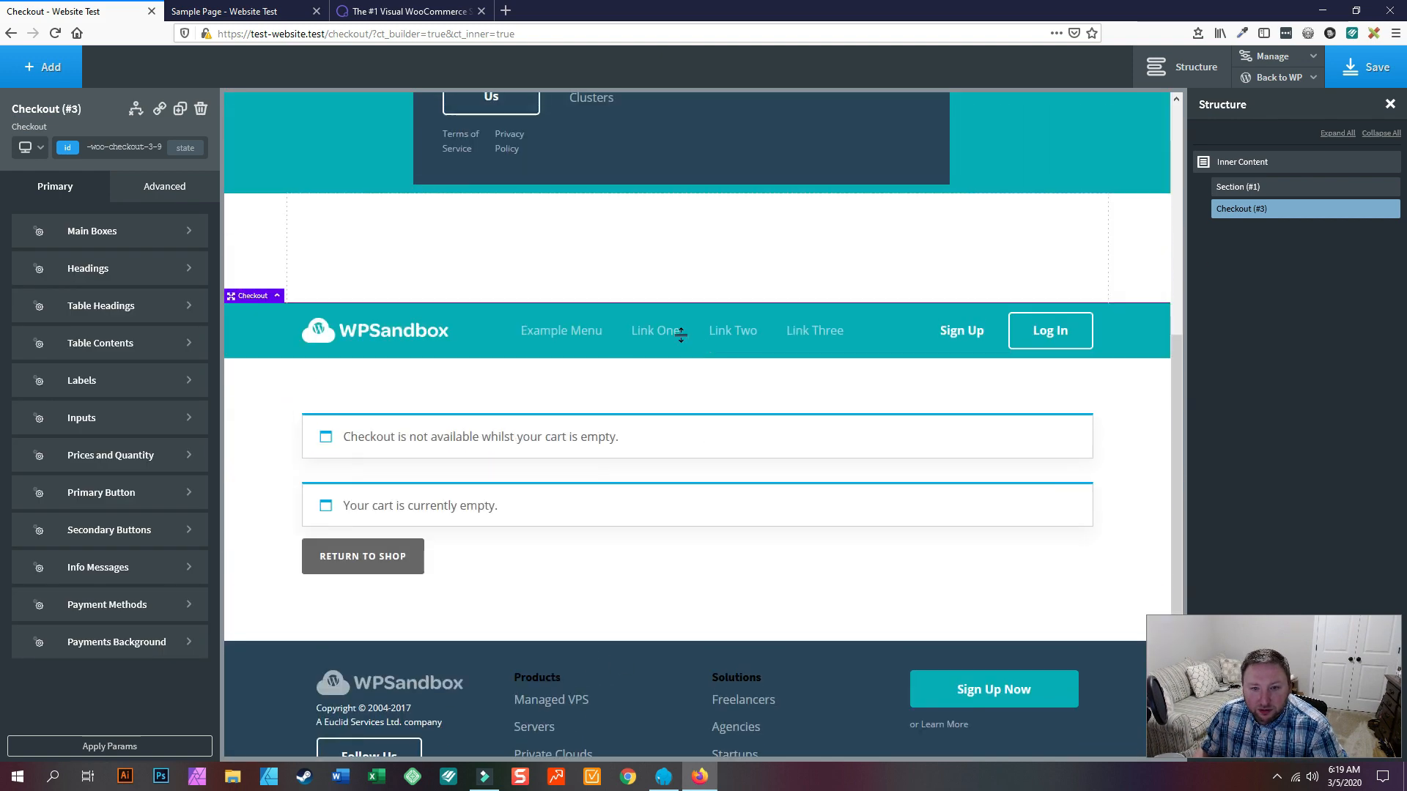
scroll(621, 277, "up", 3)
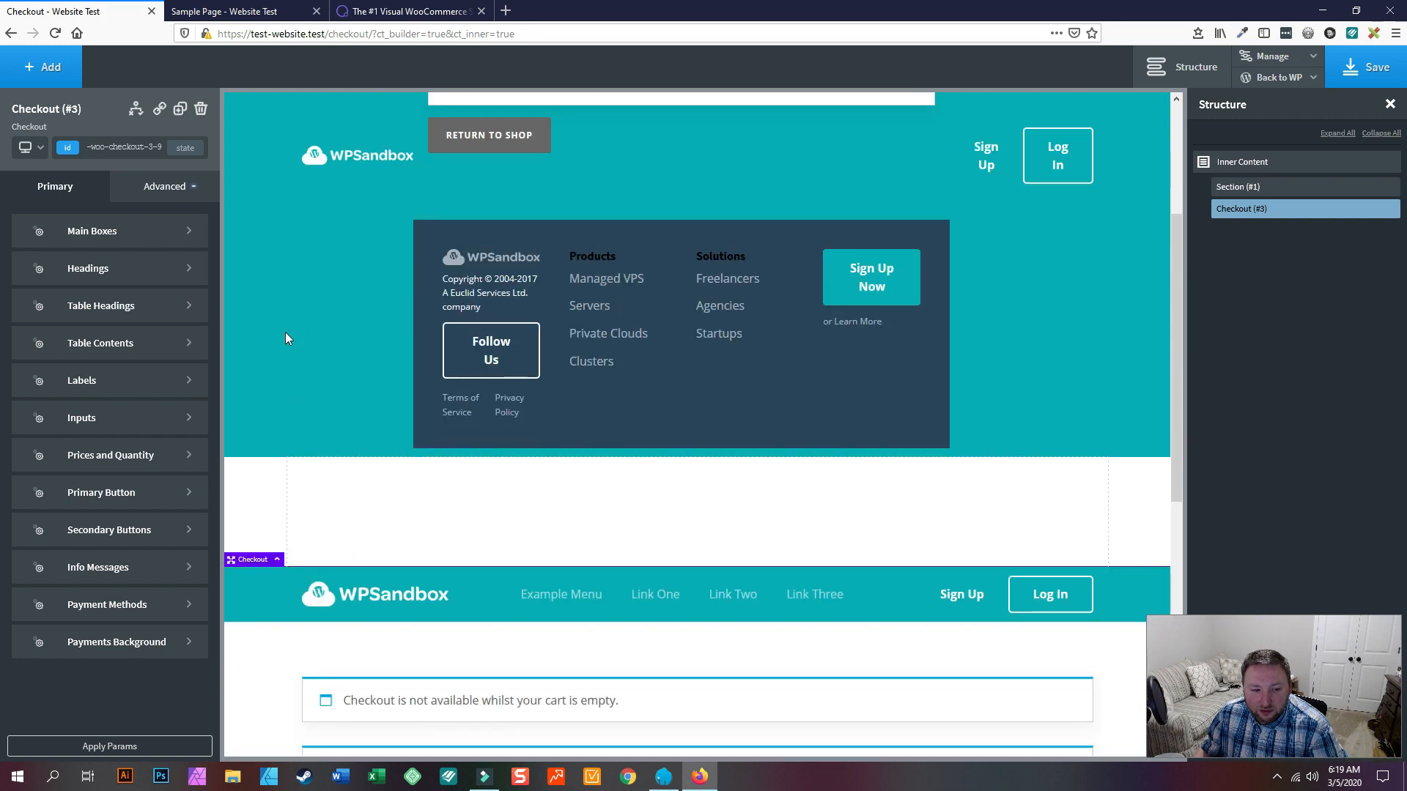
scroll(319, 279, "up", 3)
scroll(405, 334, "down", 10)
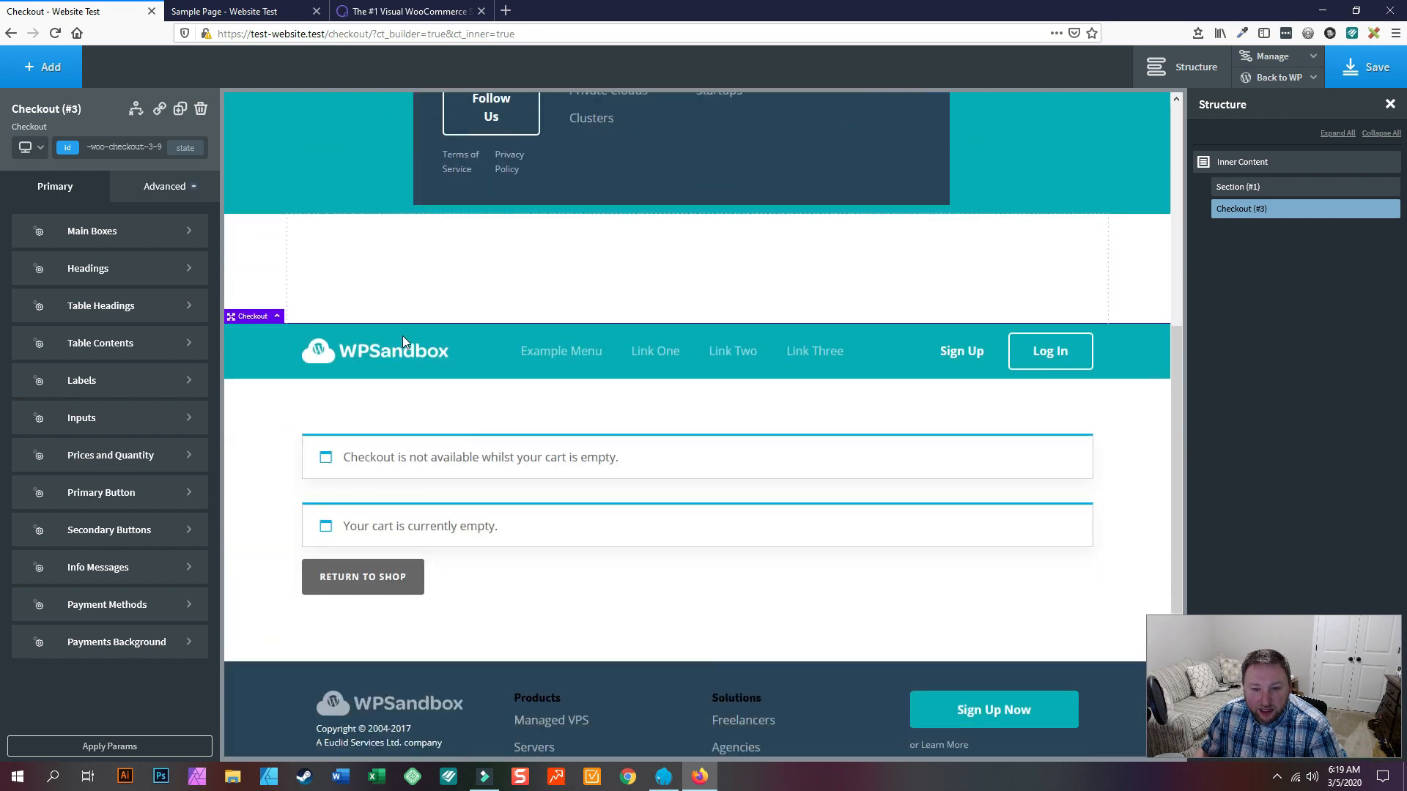
scroll(402, 236, "up", 2)
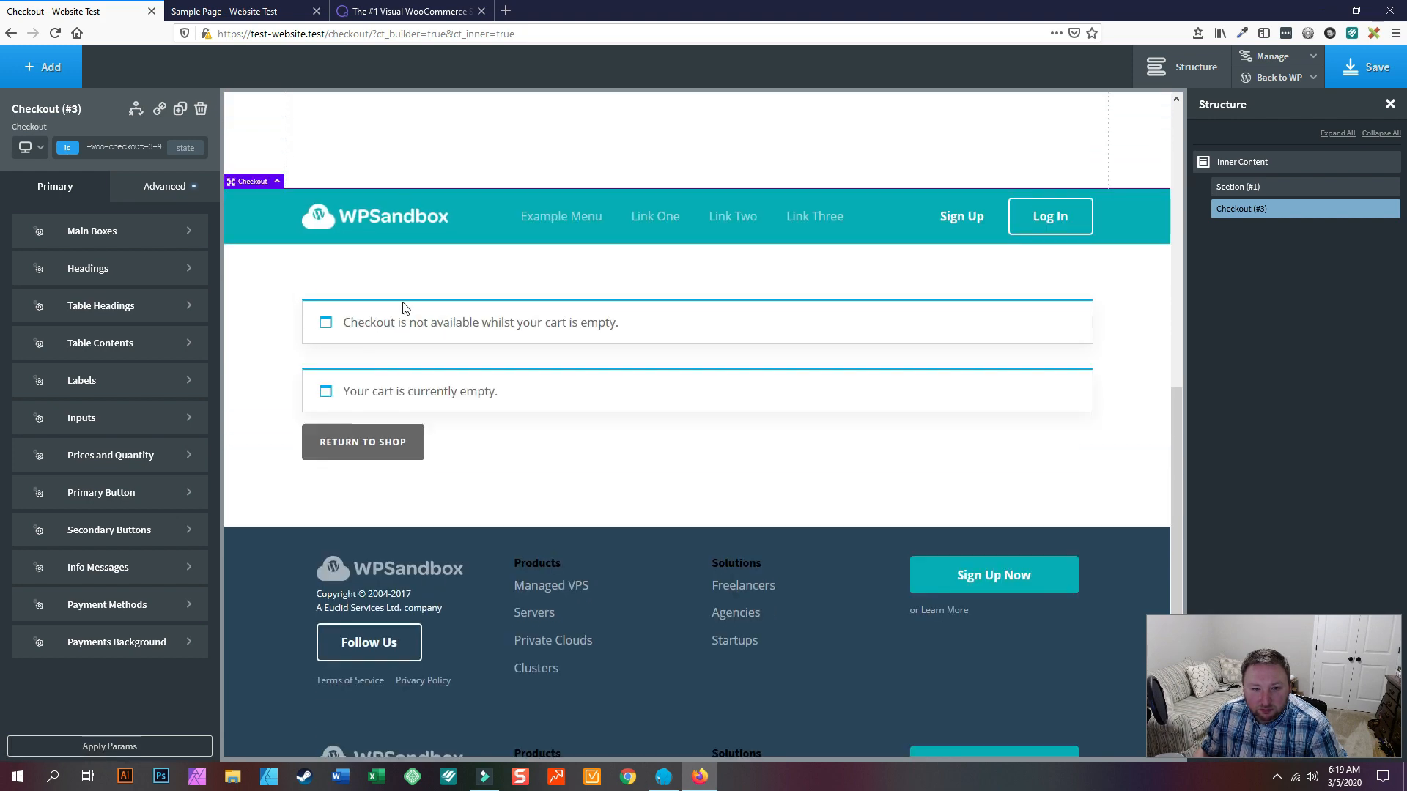
scroll(568, 337, "up", 7)
Save the Checkout page design and return to its WordPress admin editor
left_click(1360, 71)
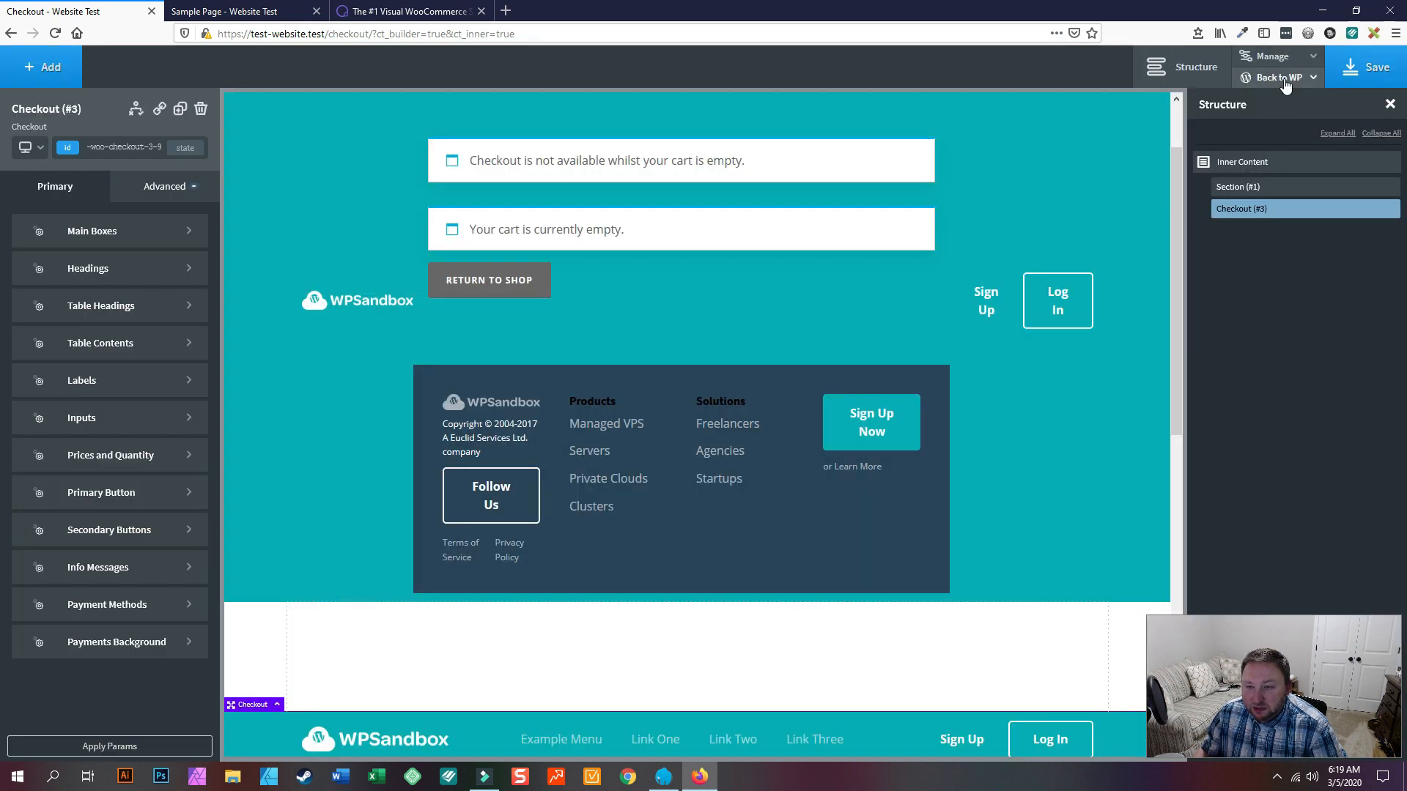
mouse_move(1282, 80)
left_click(1266, 110)
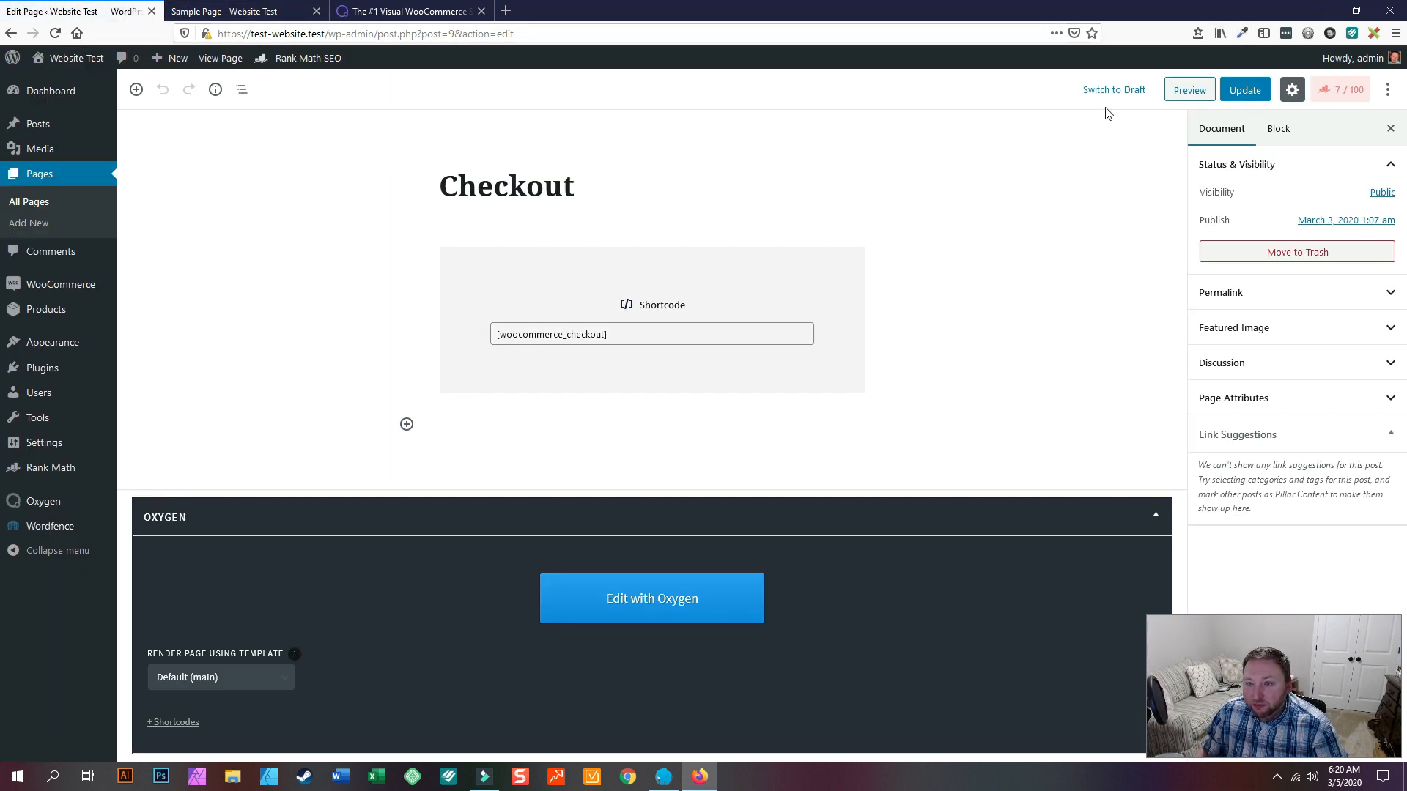
Preview the Checkout page in a new browser tab and return to its editor
right_click(1200, 98)
left_click(1246, 98)
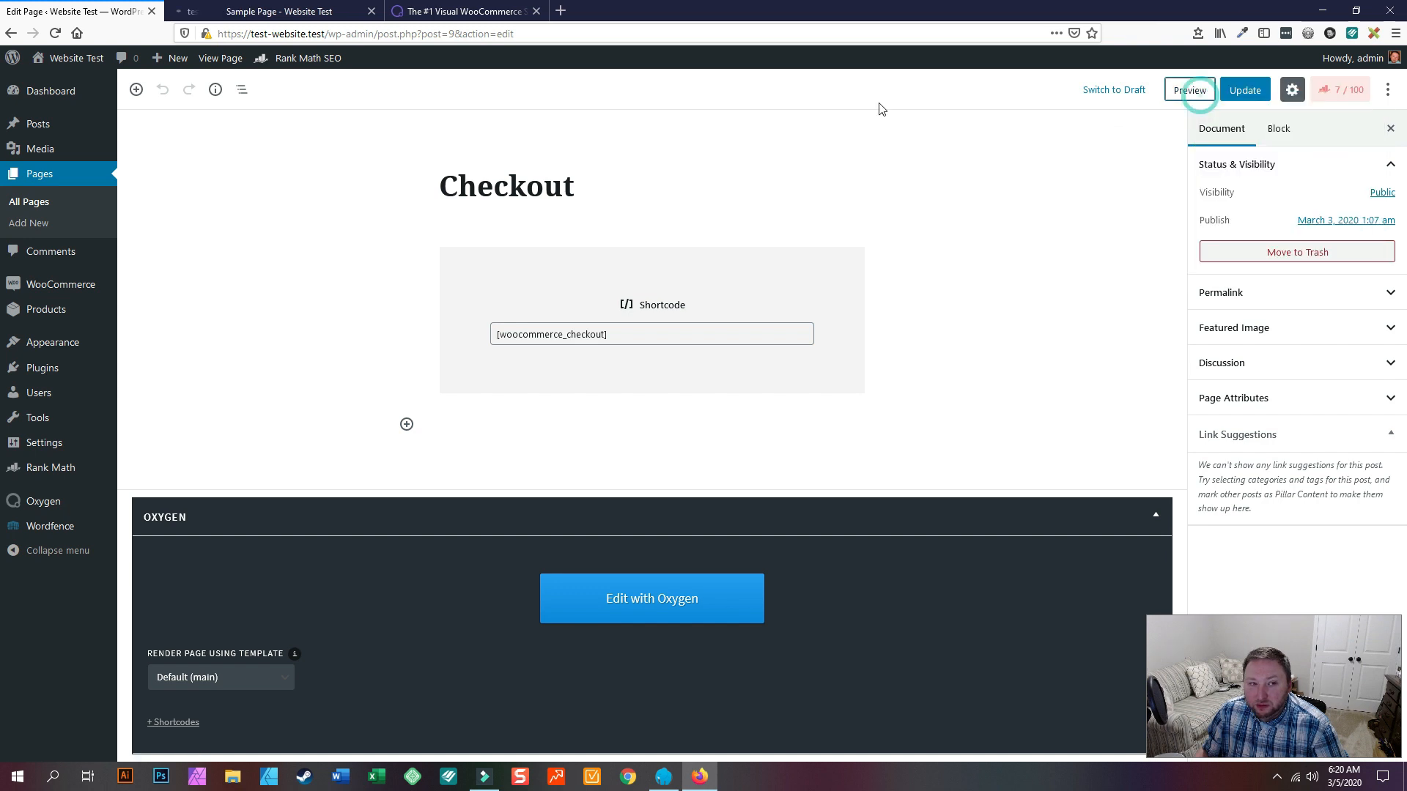
left_click(220, 10)
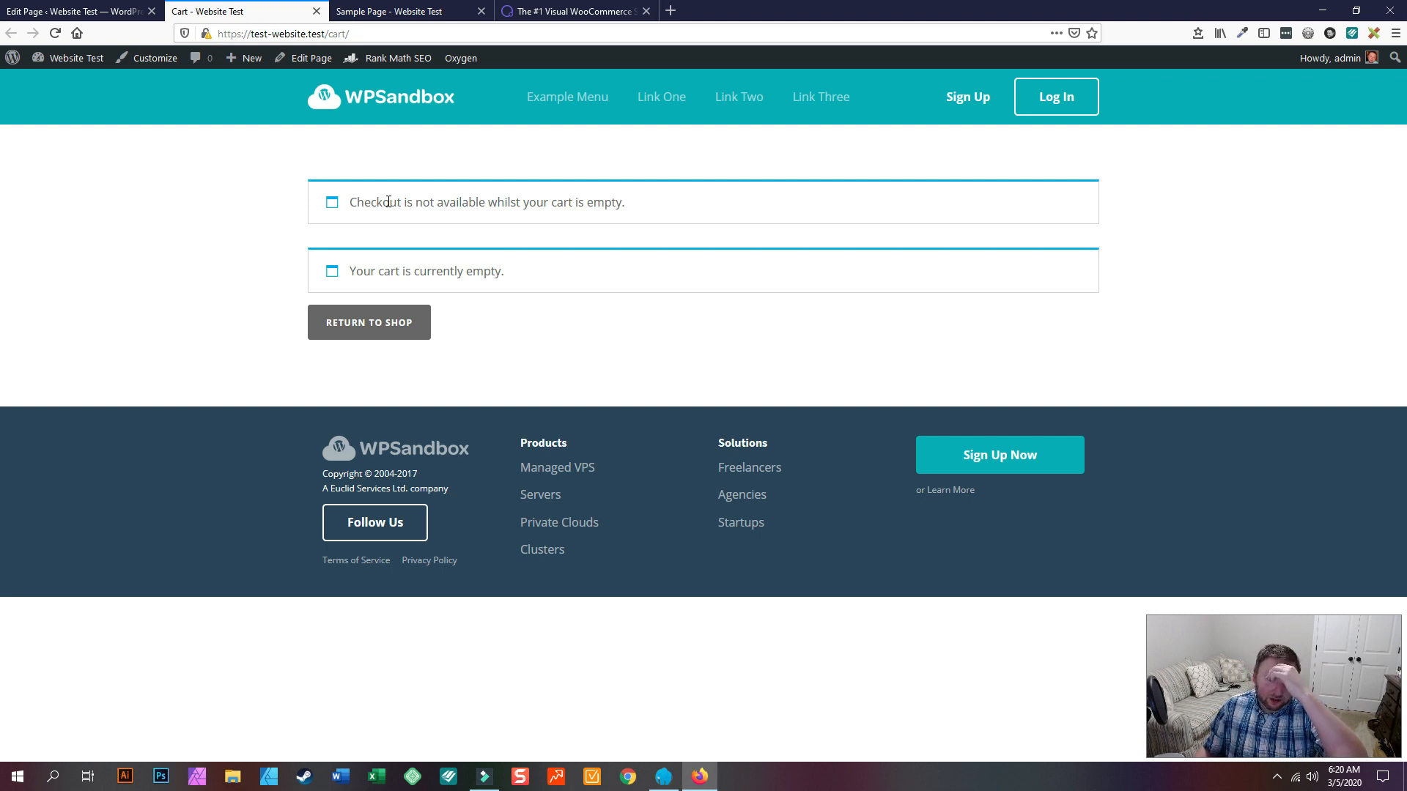
left_click(52, 10)
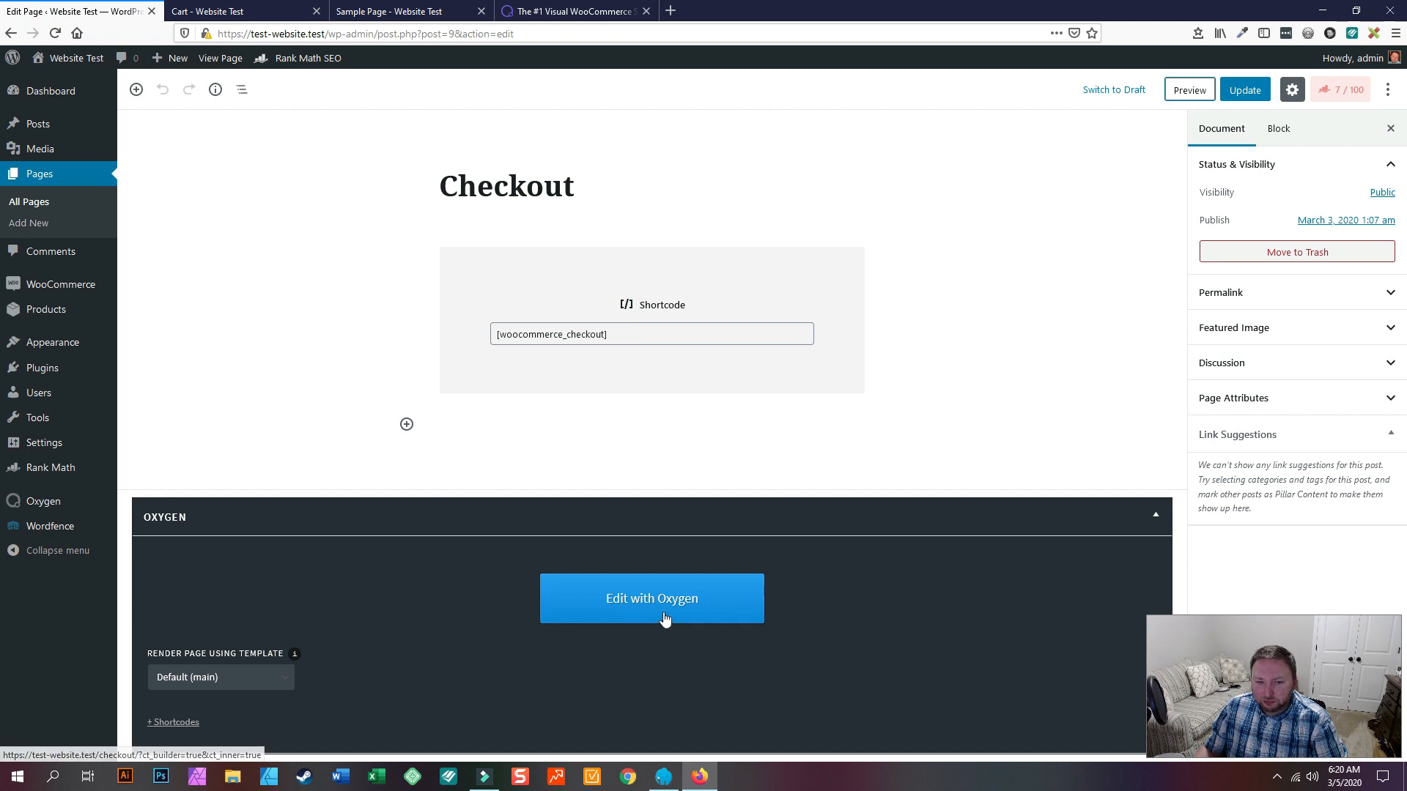
left_click(252, 13)
left_click(123, 6)
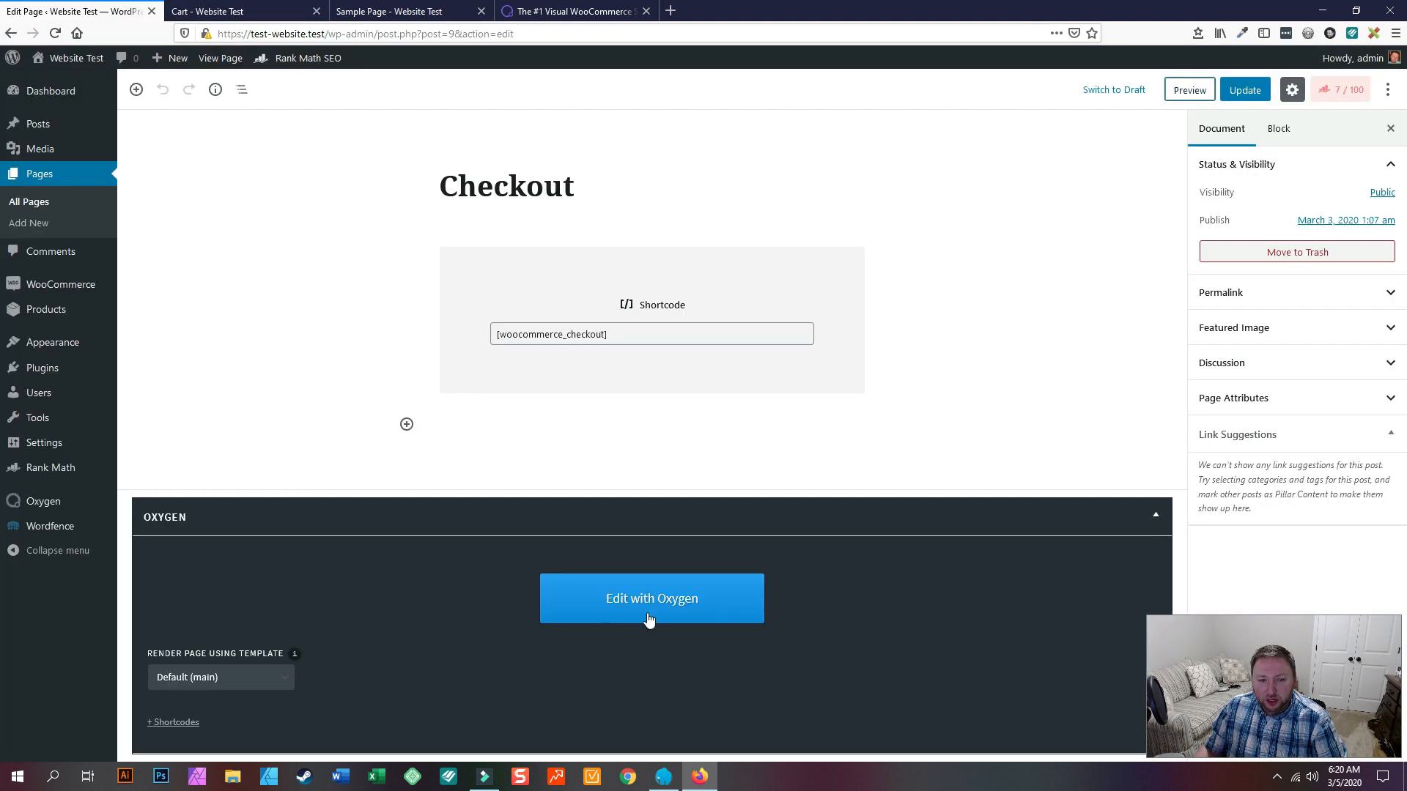
Reopen the Checkout page in the Oxygen builder and select its Checkout element to inspect it
left_click(648, 619)
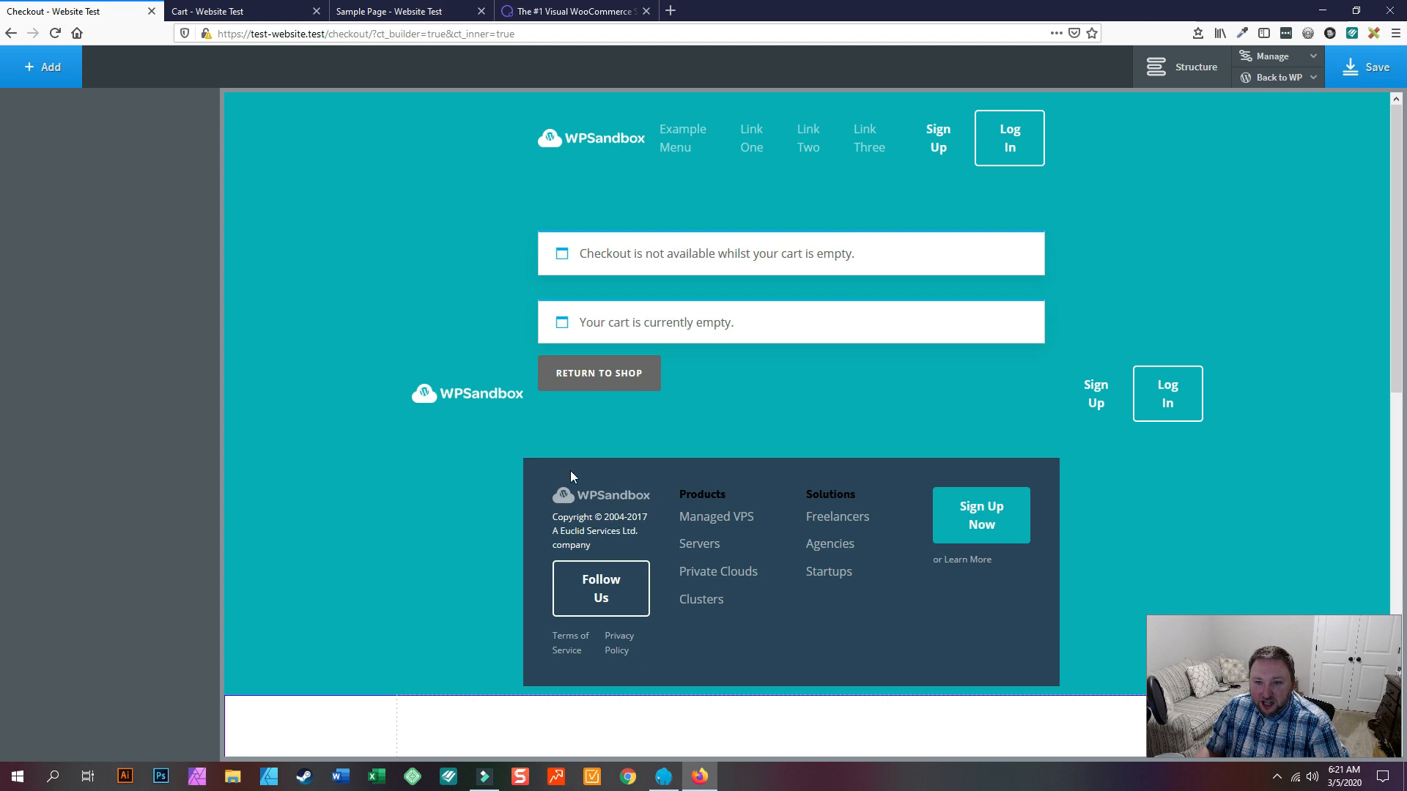
scroll(586, 449, "down", 3)
scroll(591, 439, "down", 2)
scroll(590, 439, "down", 5)
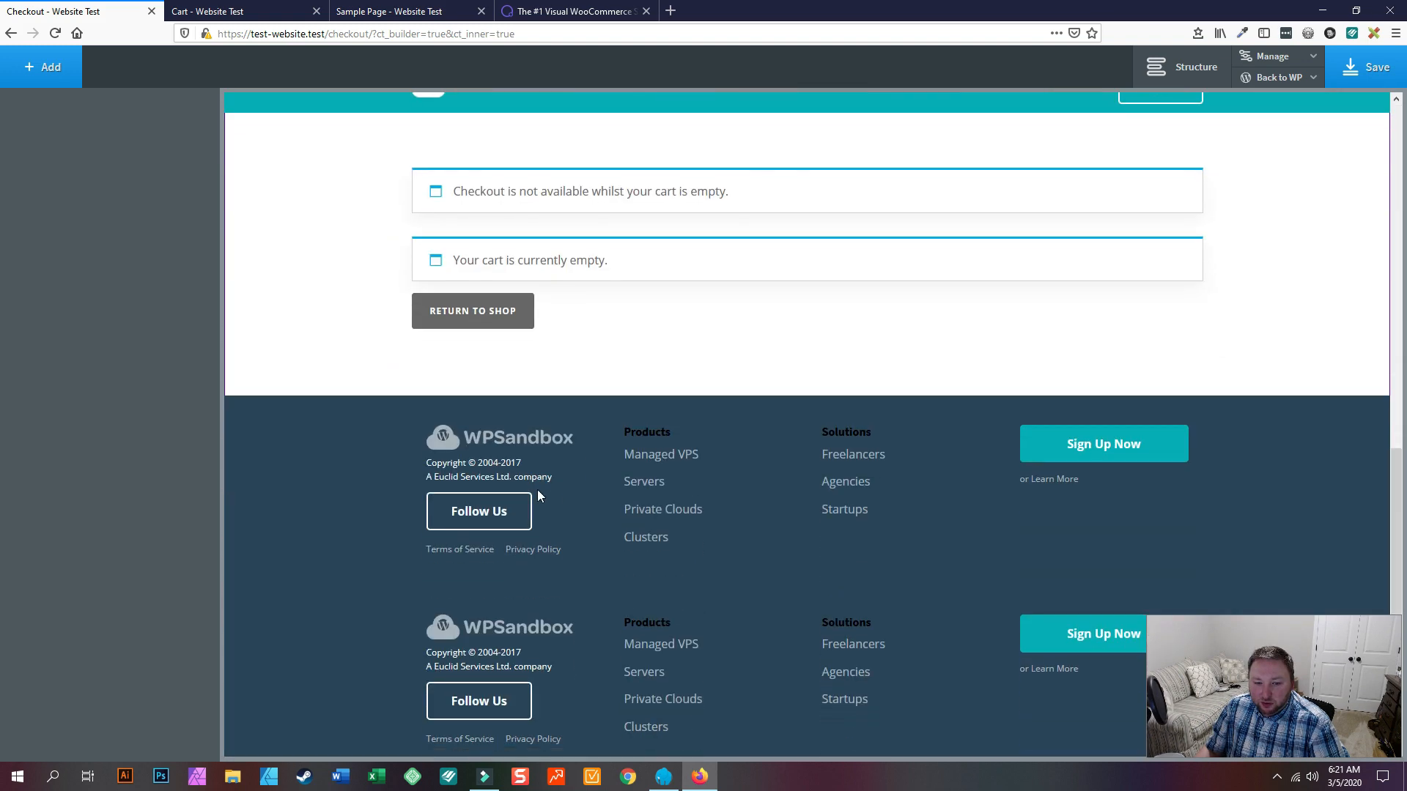
scroll(448, 279, "up", 2)
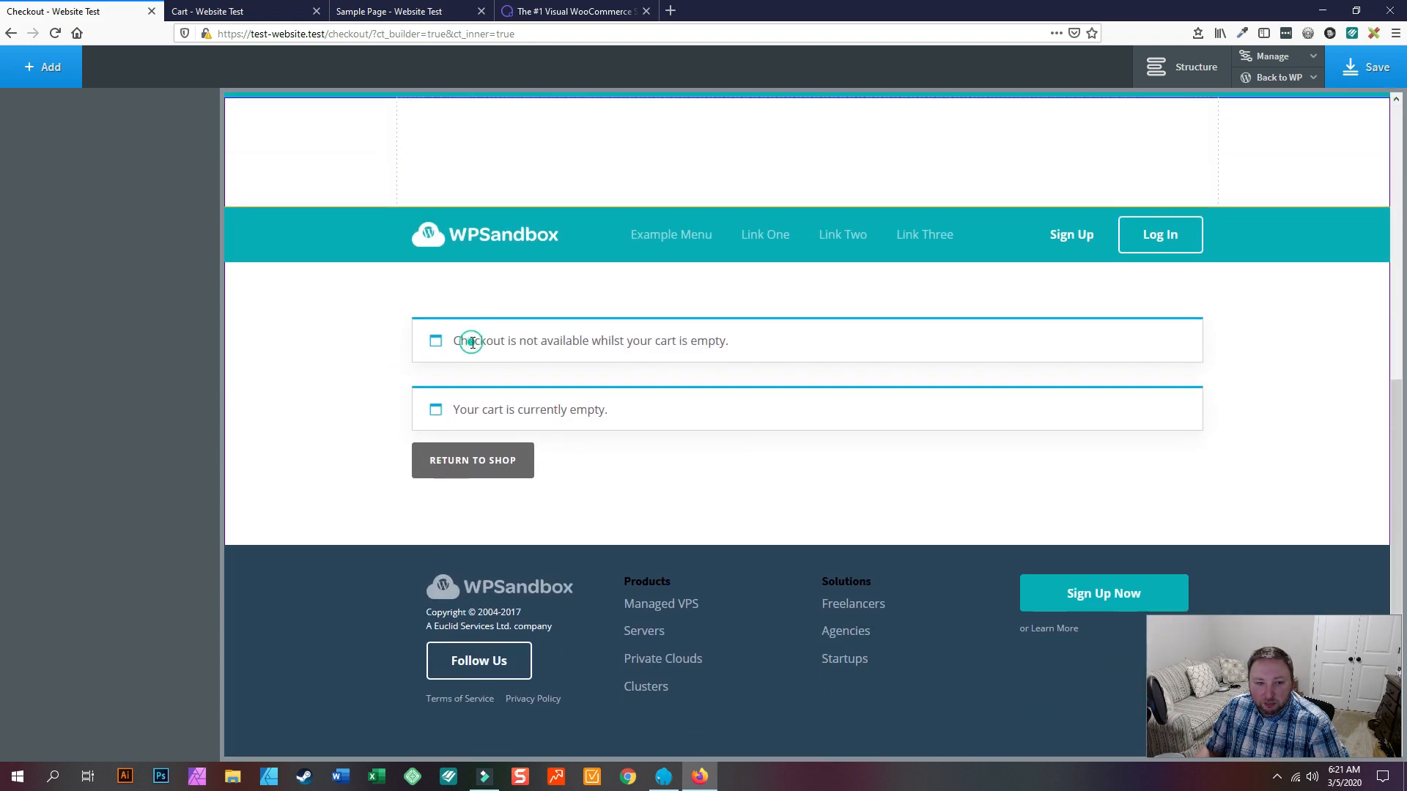
left_click(433, 308)
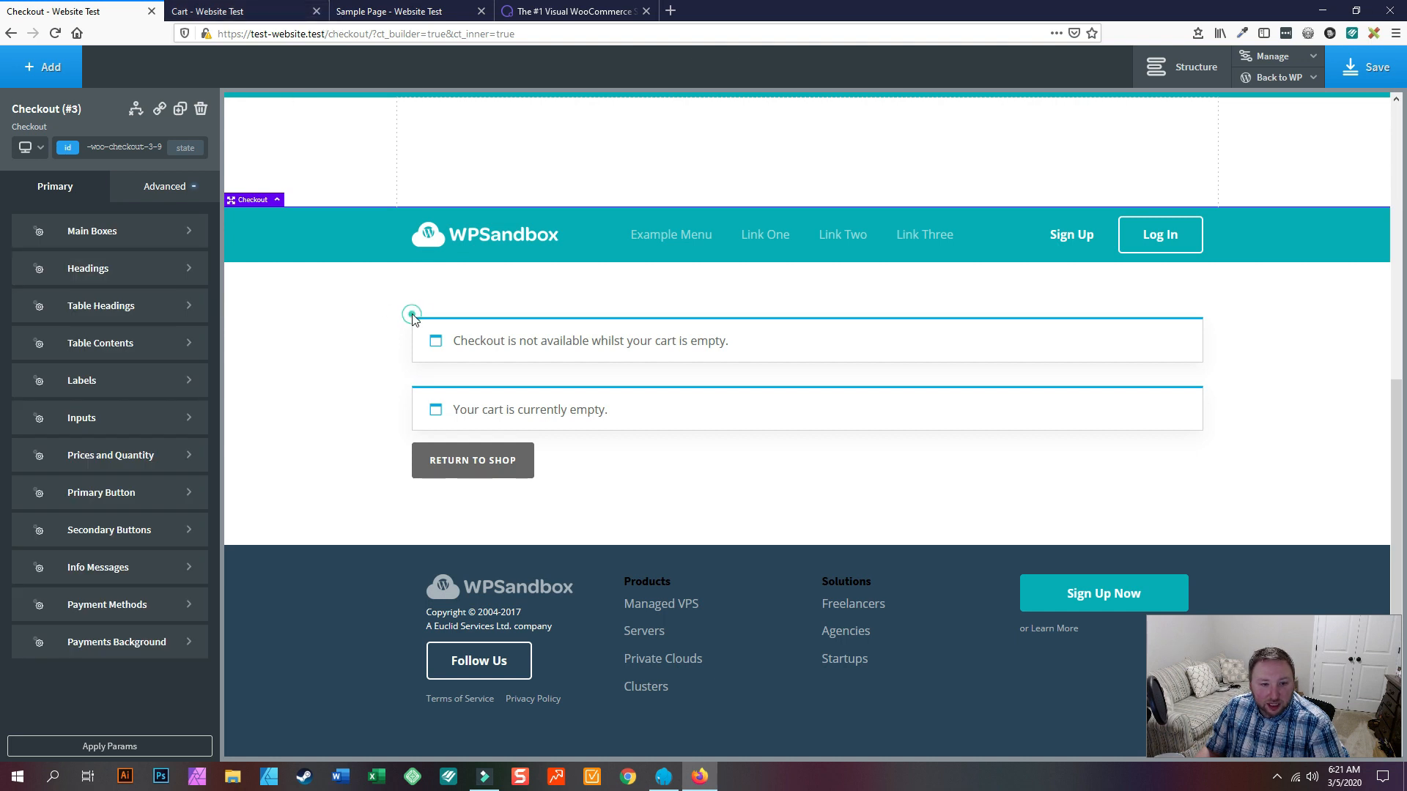
Browse Oxygen's WooCommerce elements down to the WooCommerce Pages and Other Elements groups
left_click(57, 71)
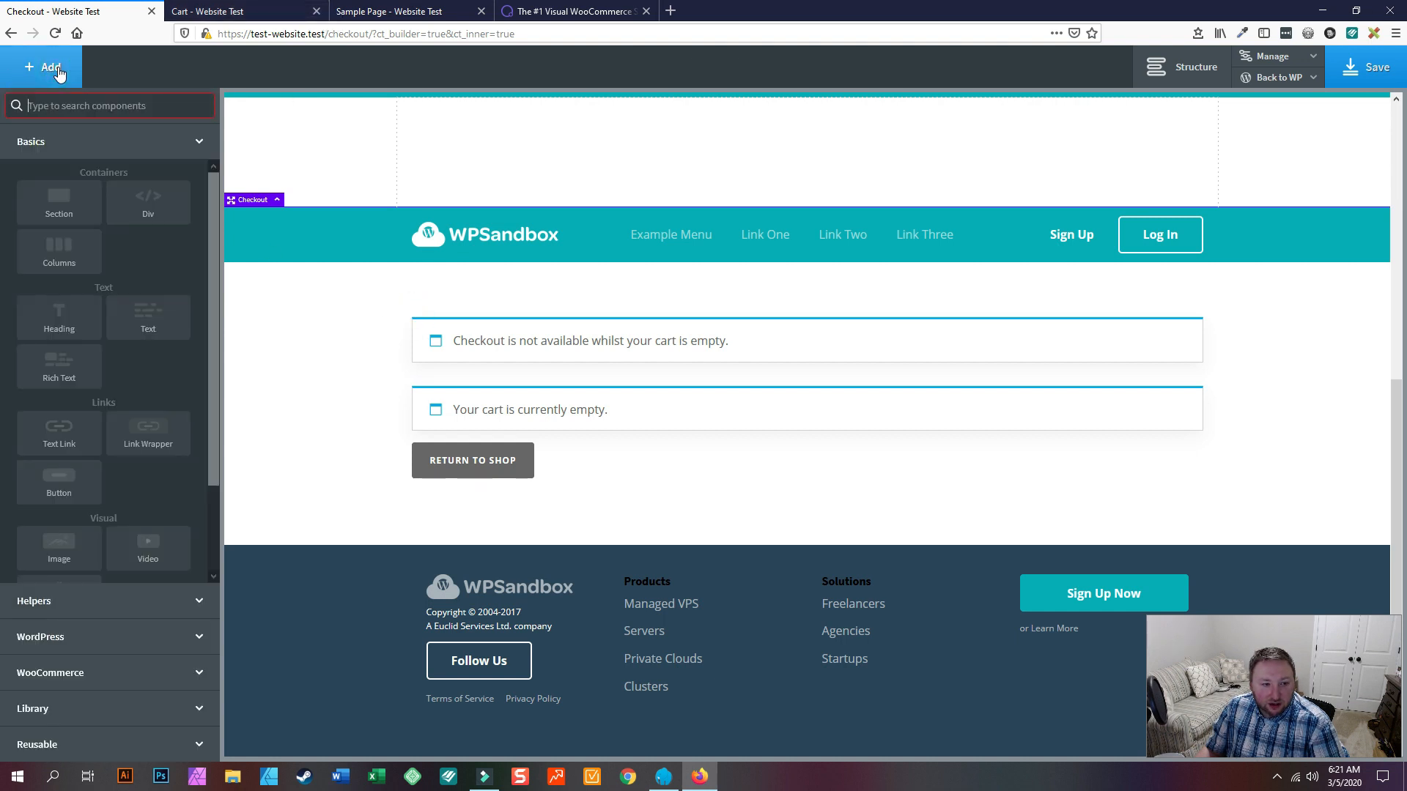
left_click(56, 674)
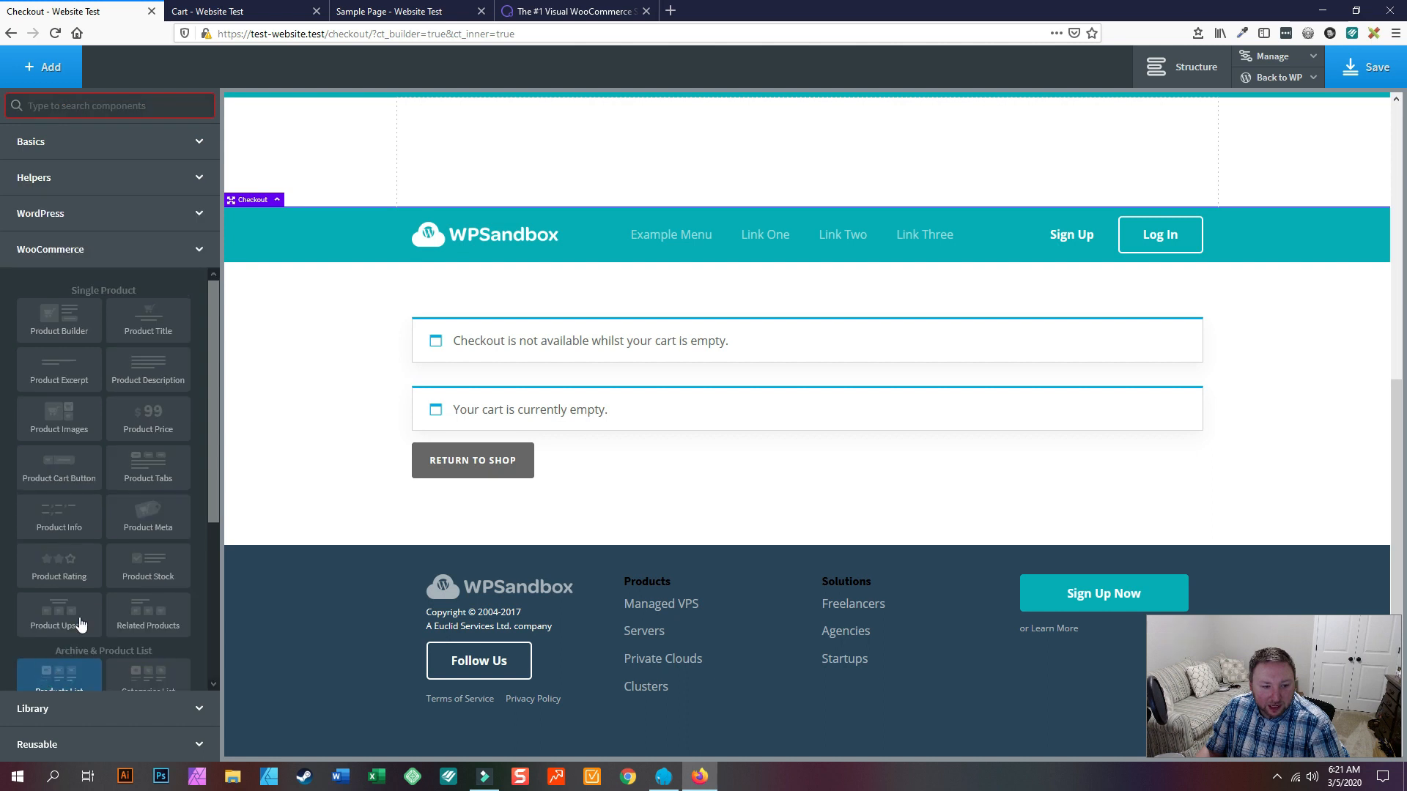
scroll(101, 502, "down", 3)
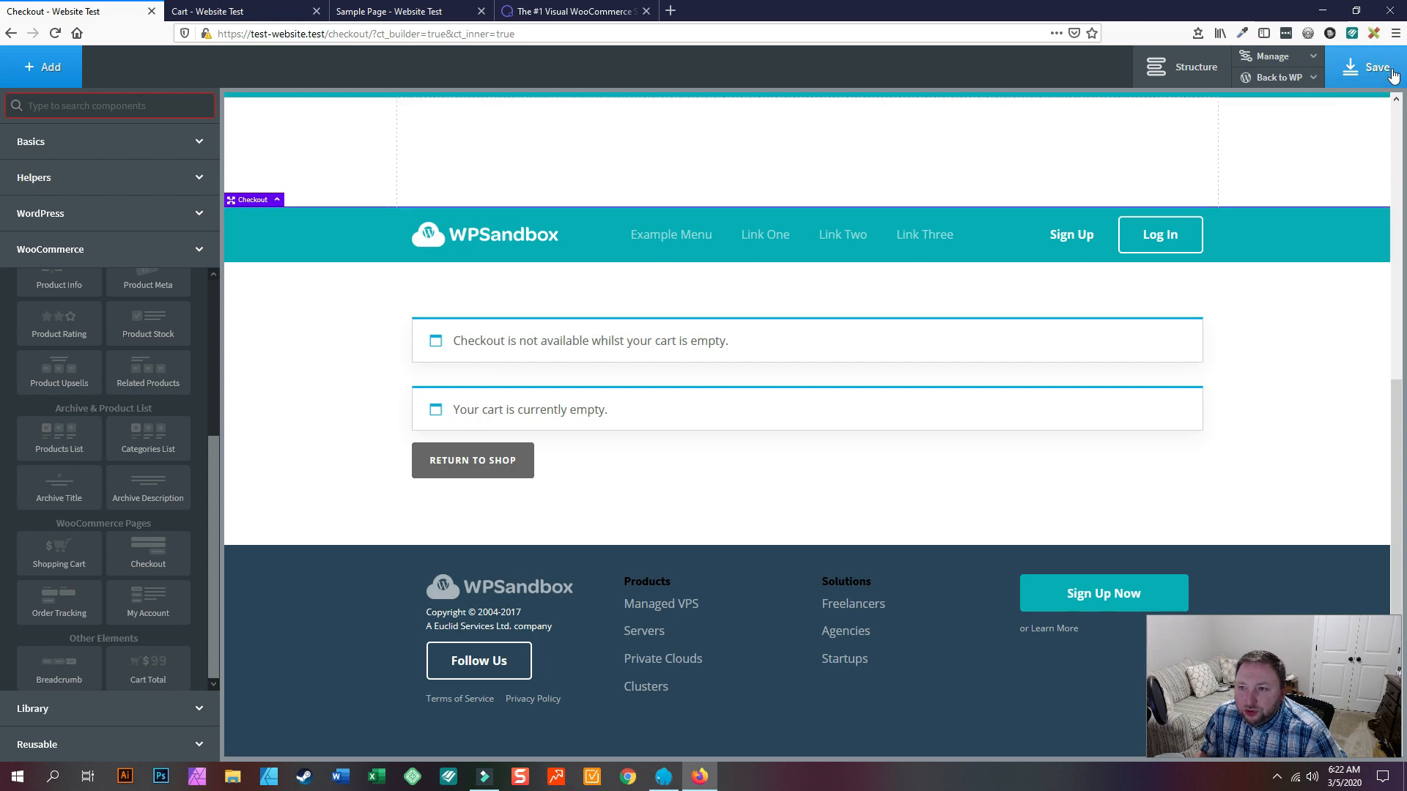
Leave the builder for the Checkout page's WordPress admin editor and inspect its shortcode block
left_click(1256, 84)
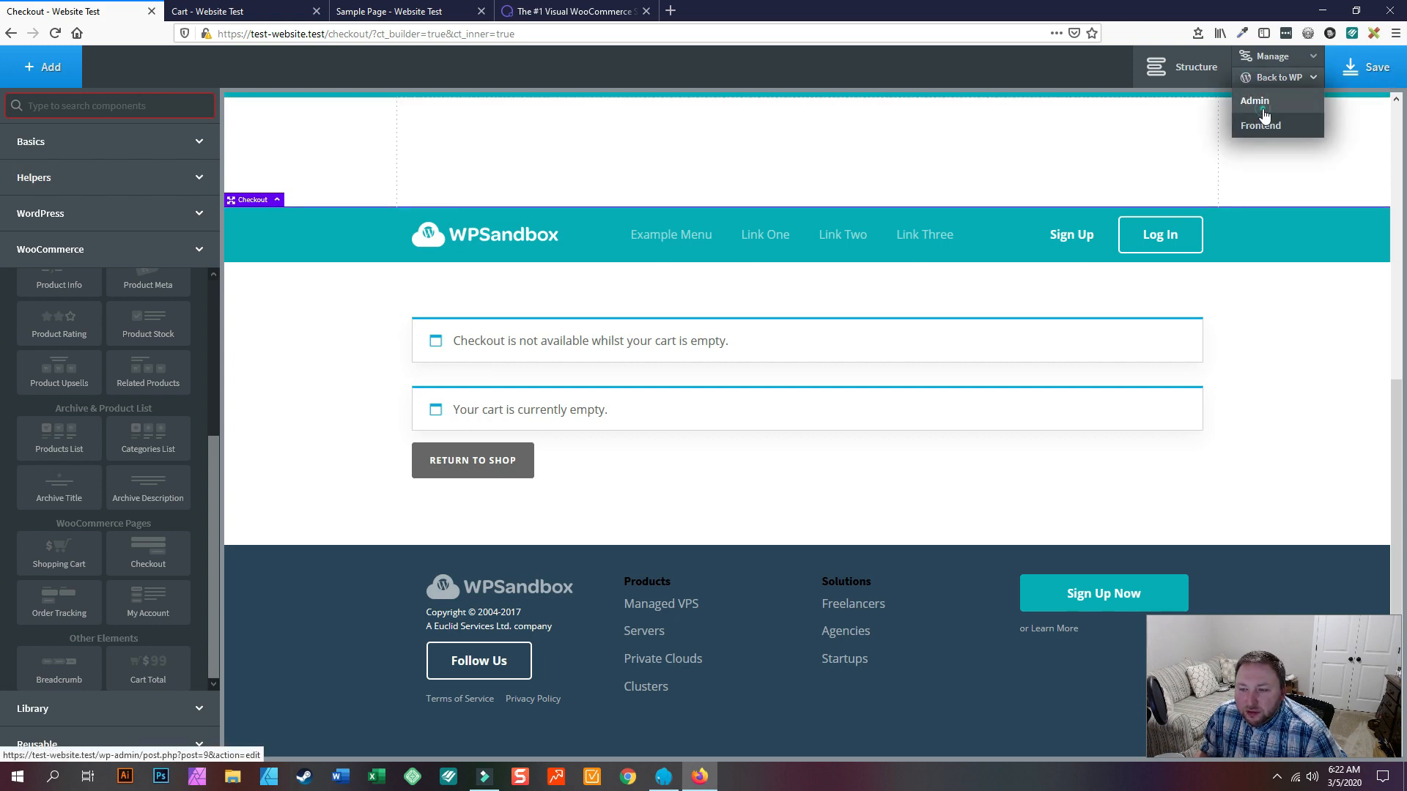
left_click(1263, 107)
left_click(805, 332)
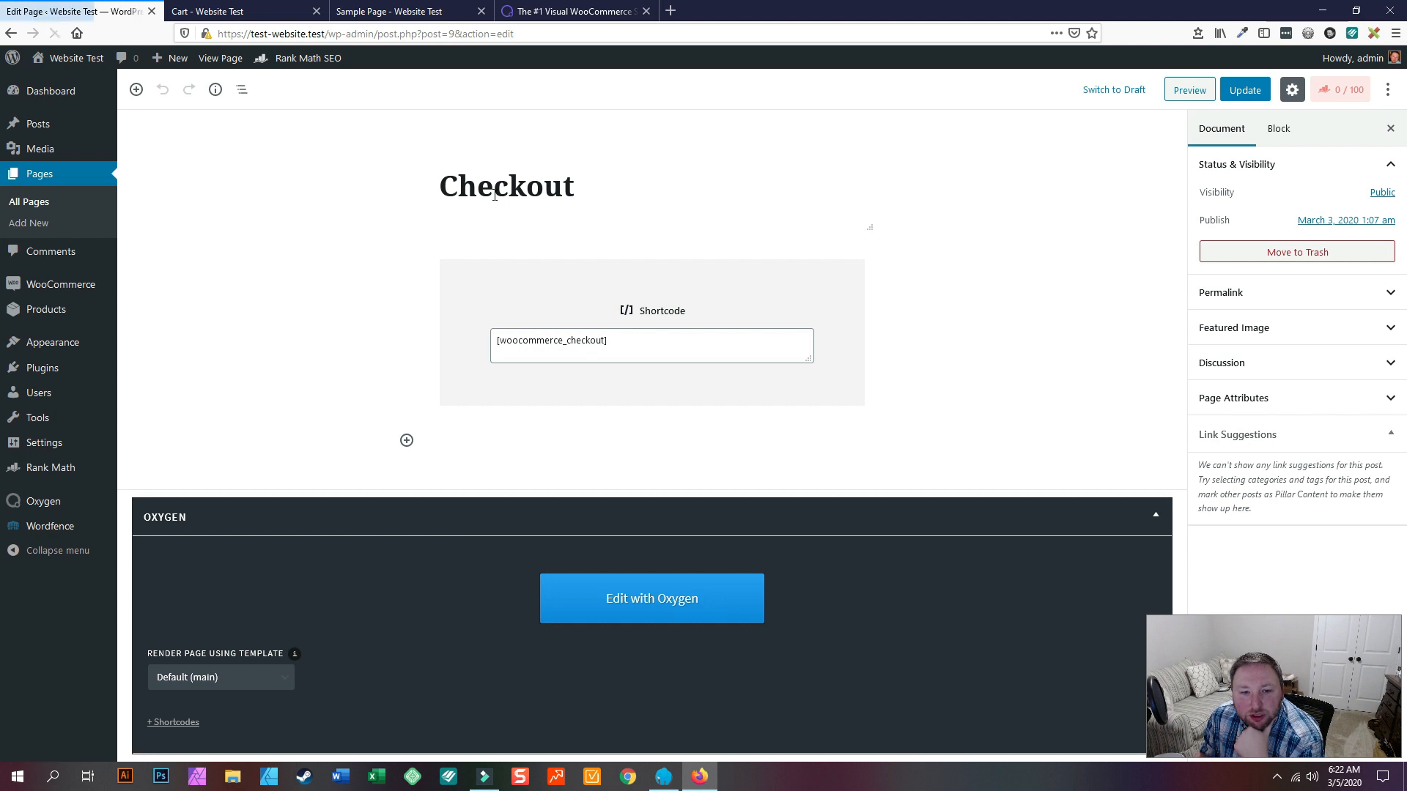
left_click(581, 335)
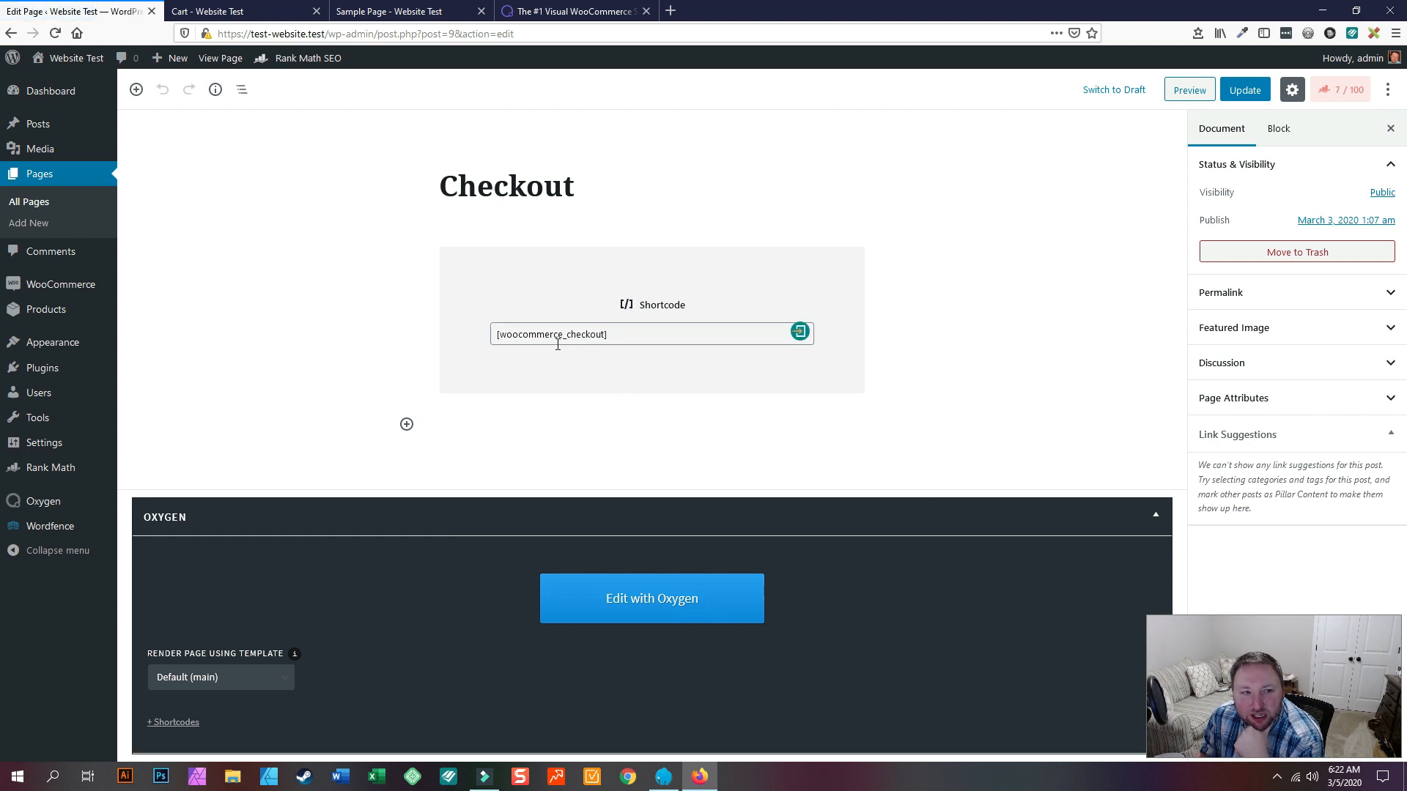
Preview the Checkout page in a new tab again and close the earlier Cart preview tab
right_click(1200, 89)
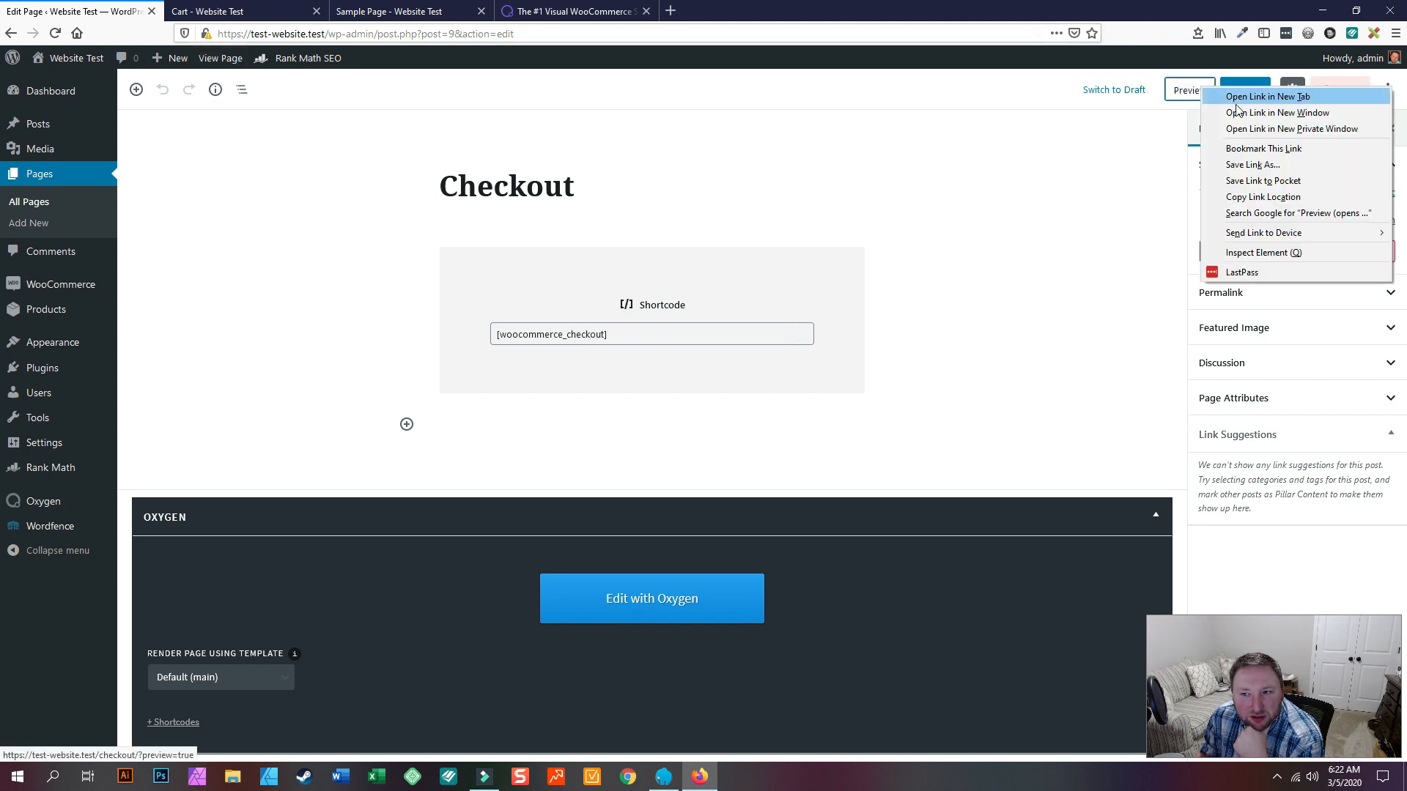
left_click(1267, 97)
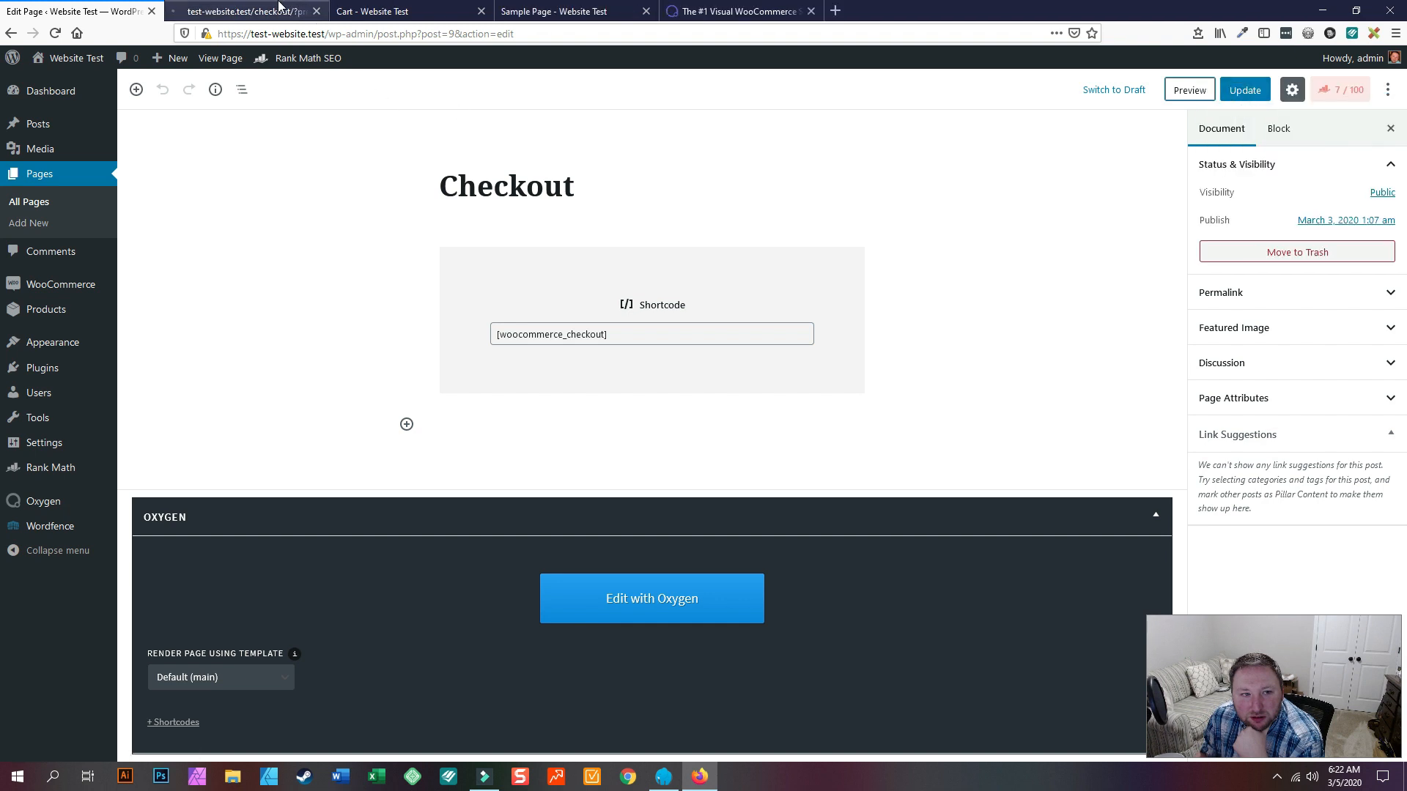
left_click(254, 12)
left_click(393, 11)
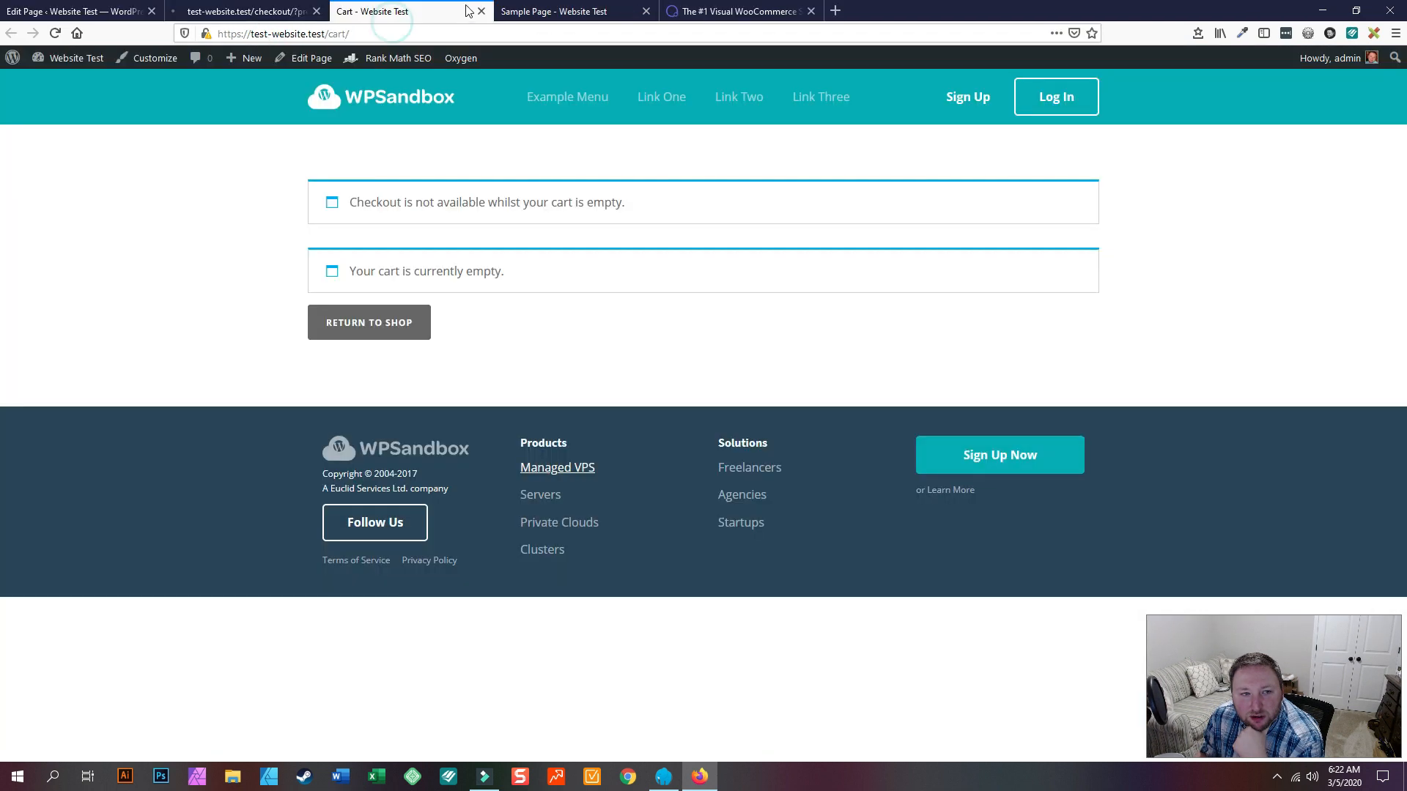
left_click(481, 11)
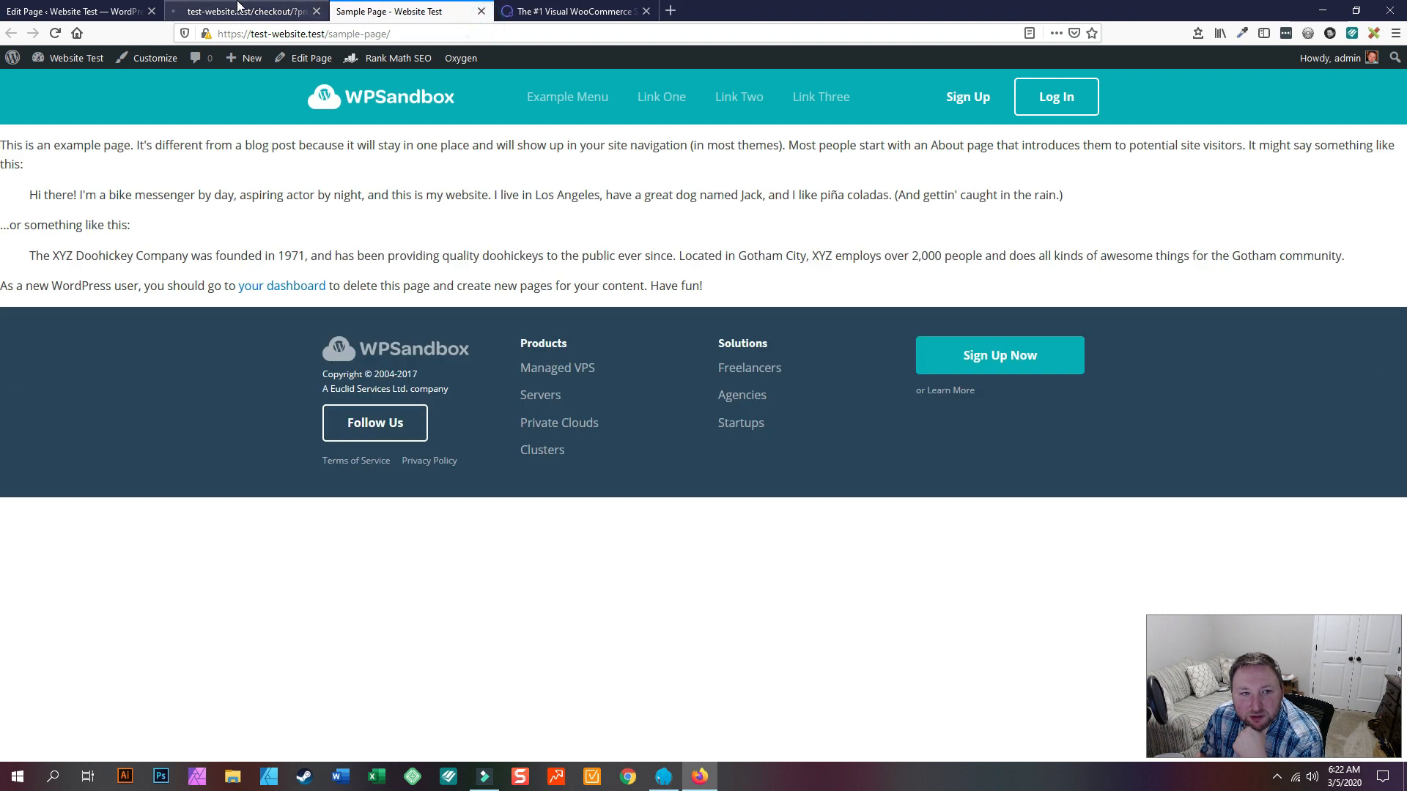
left_click(238, 11)
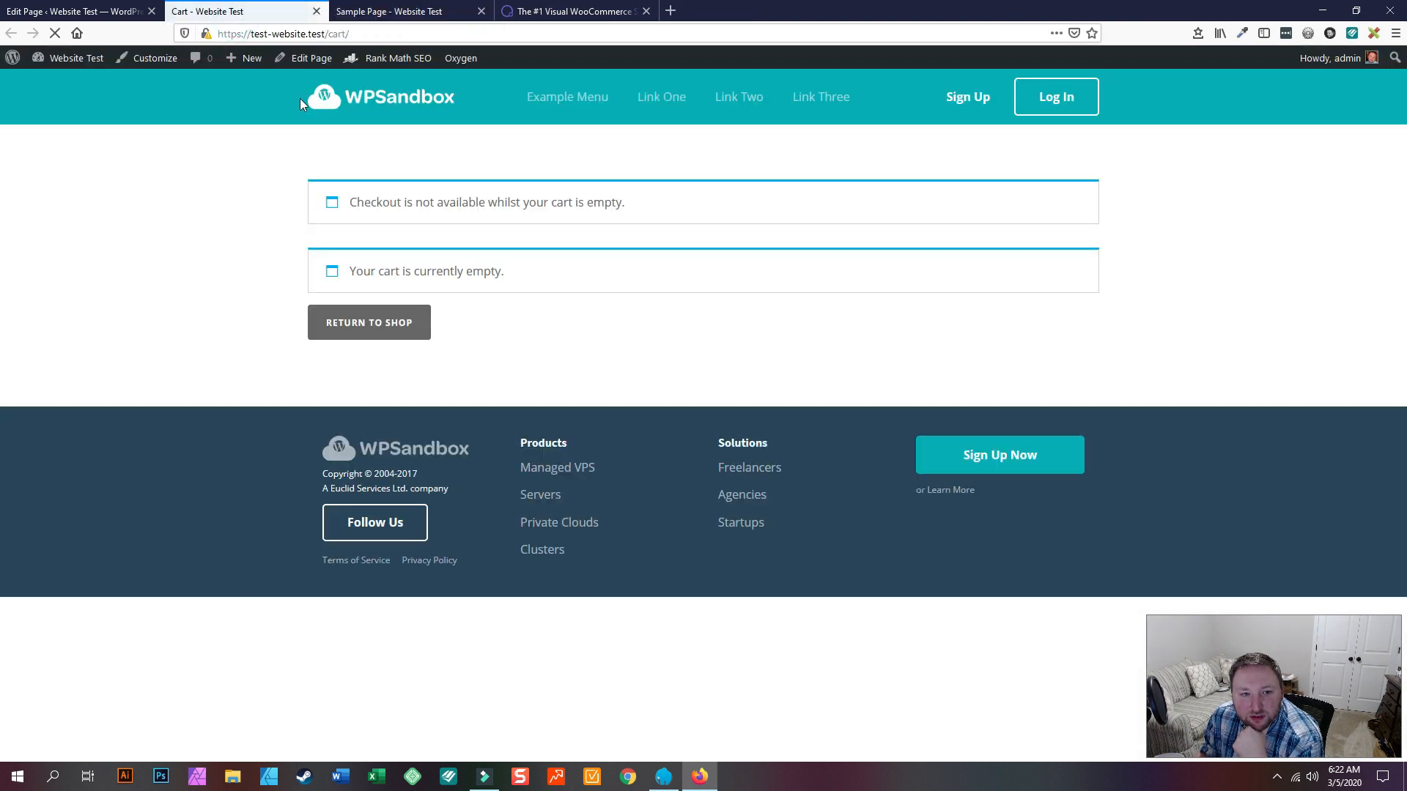
Open the My account page for editing from the list of all pages and launch it in the Oxygen builder
left_click(118, 11)
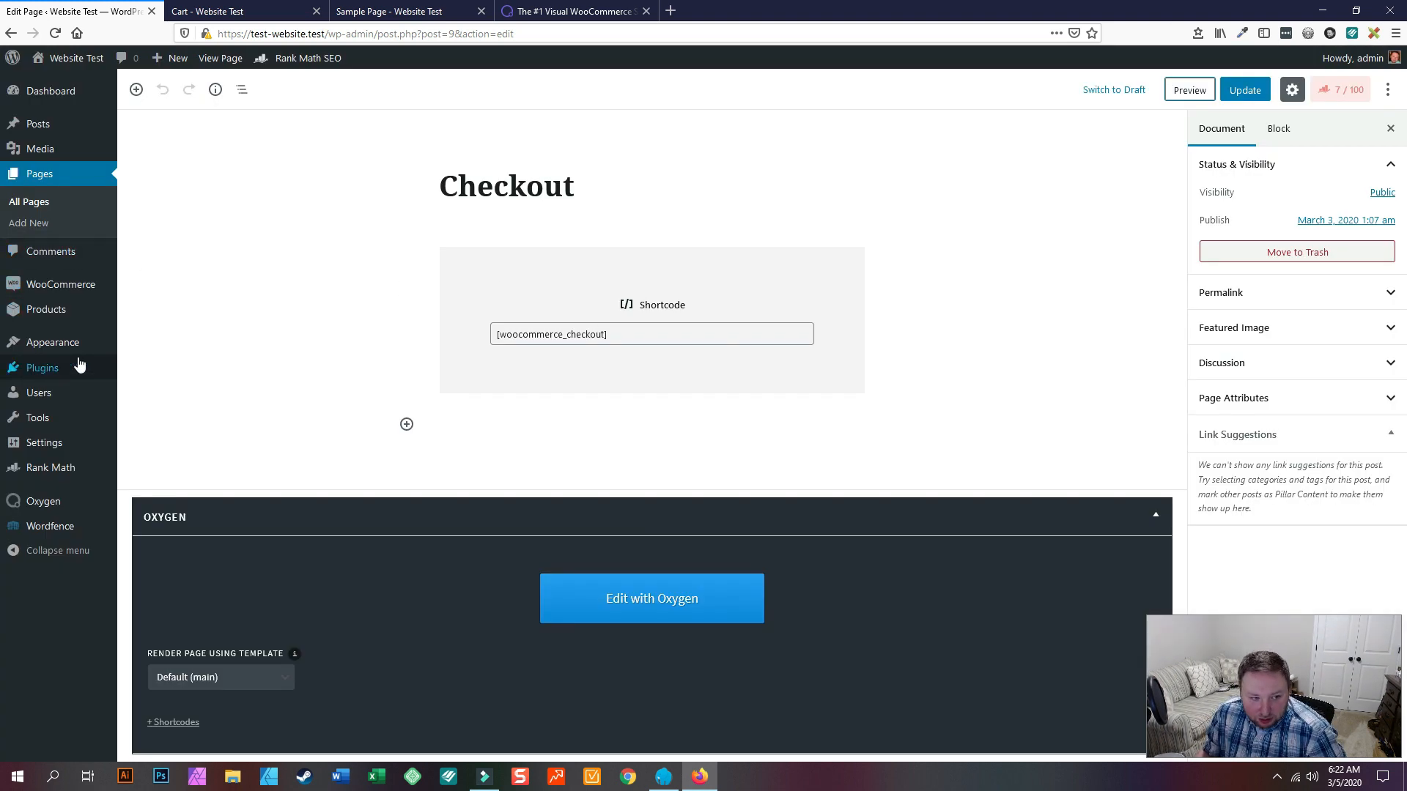
left_click(28, 202)
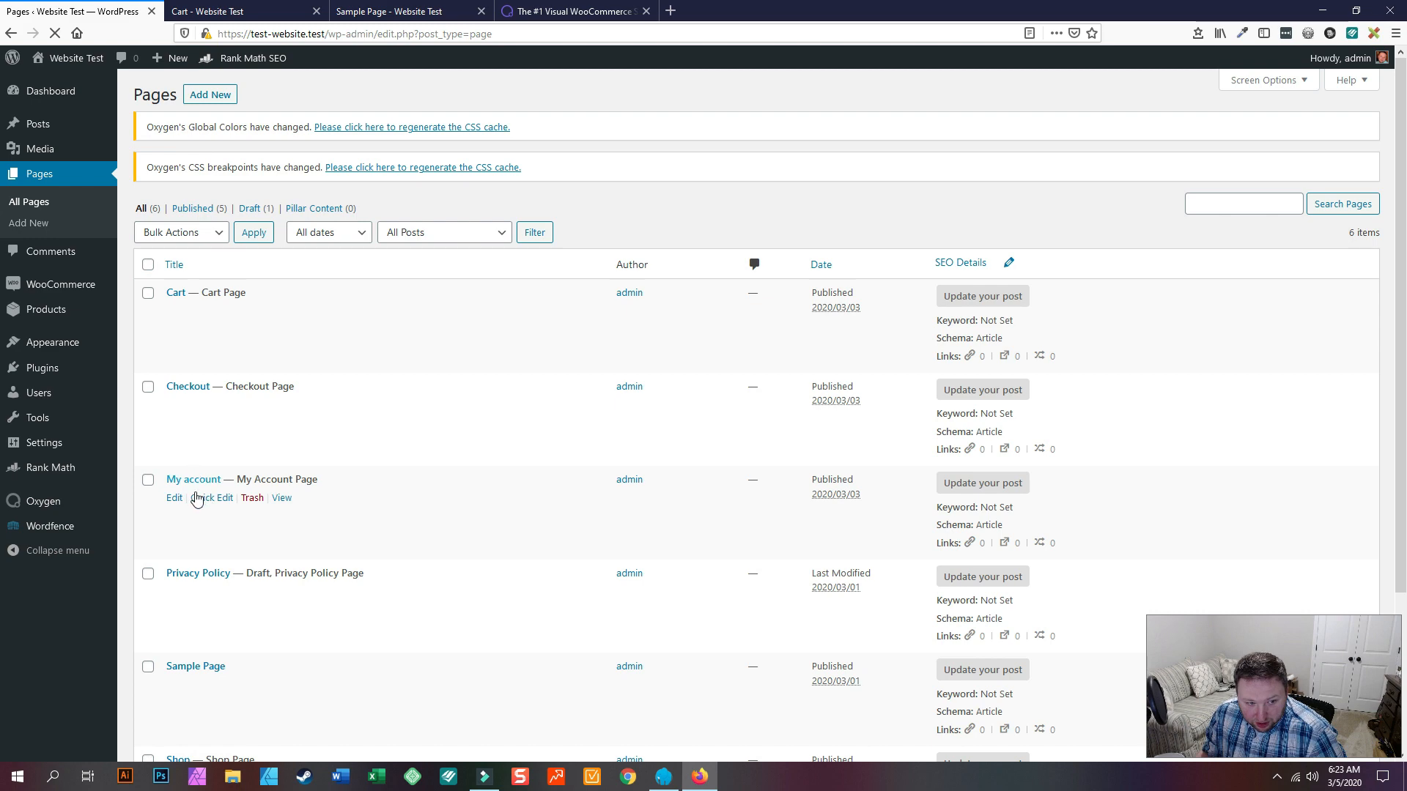
scroll(201, 469, "down", 2)
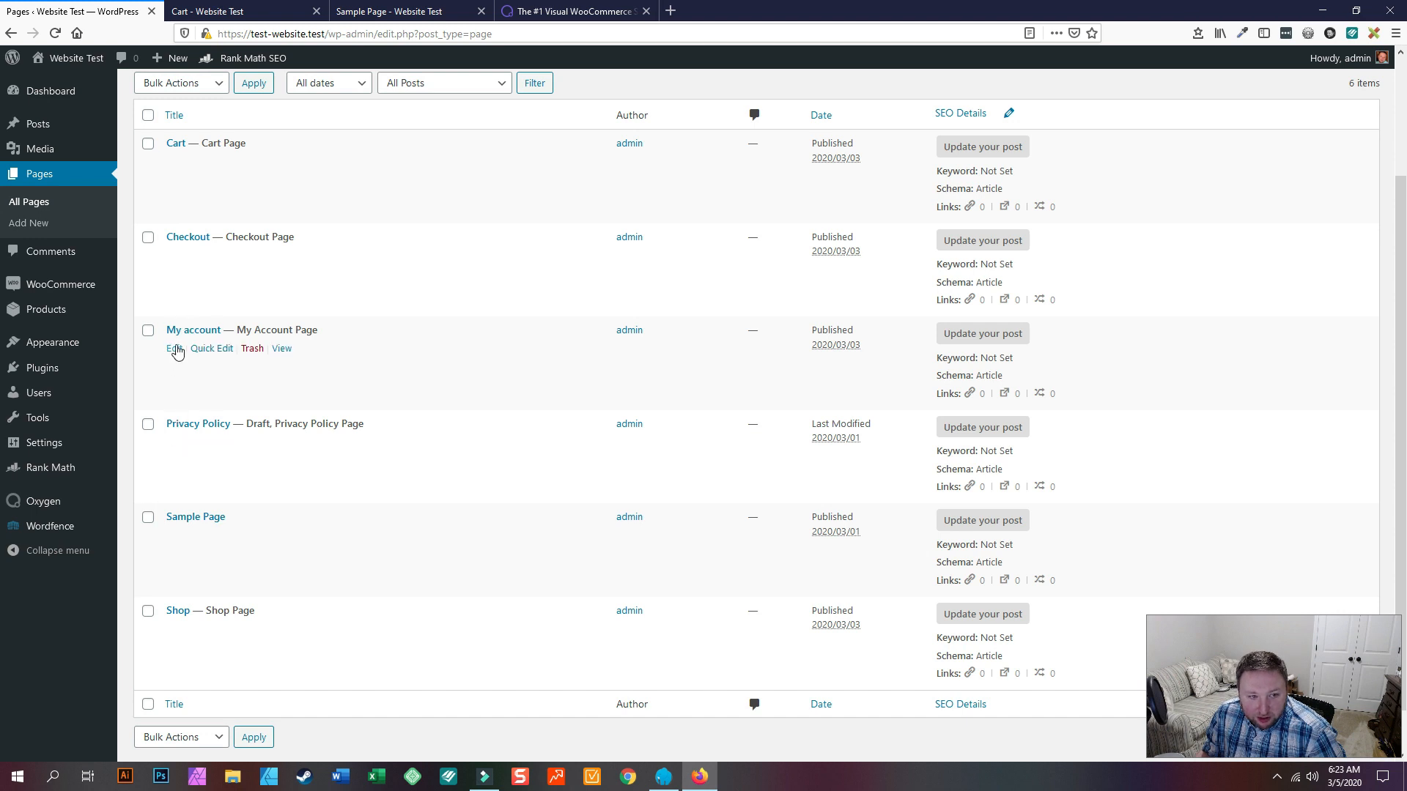
left_click(176, 349)
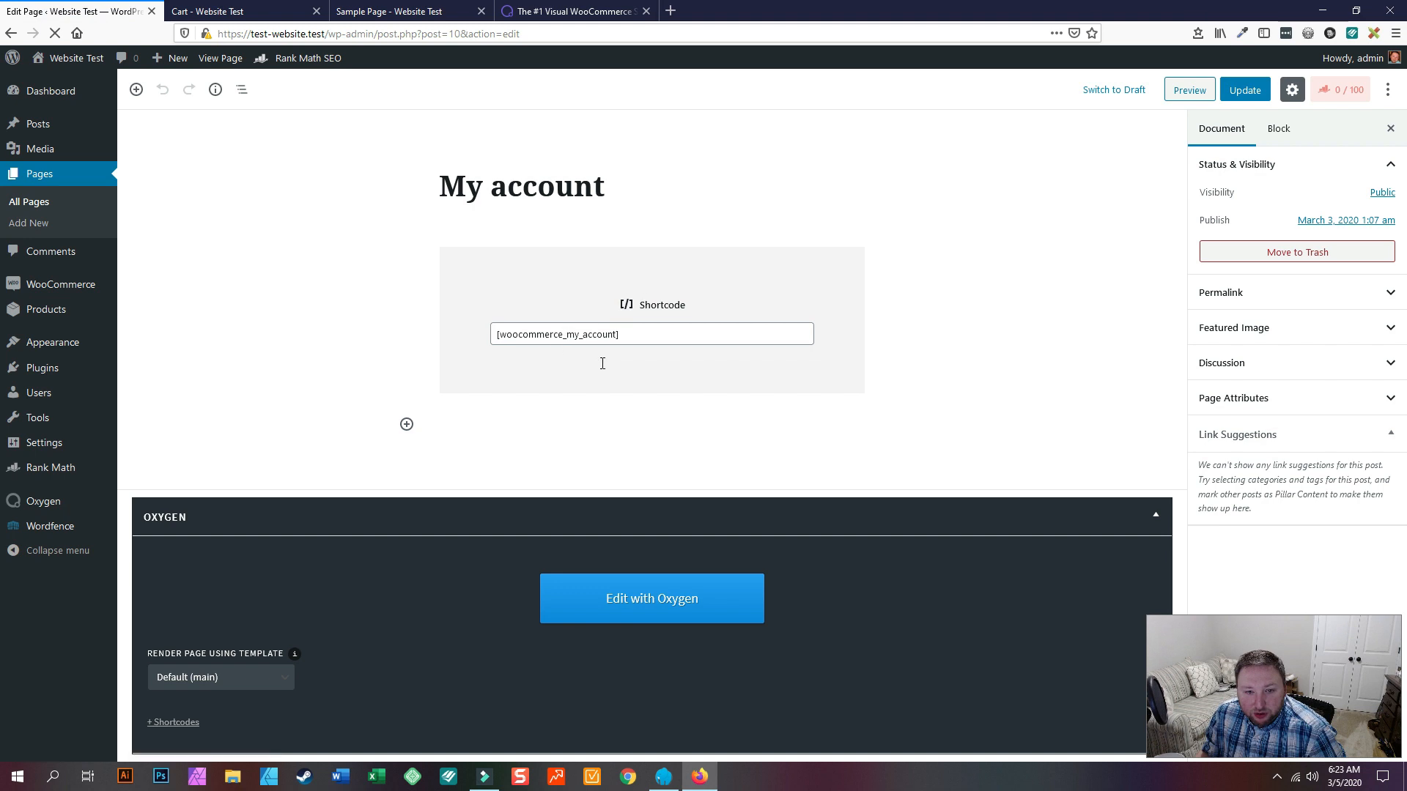
left_click(620, 600)
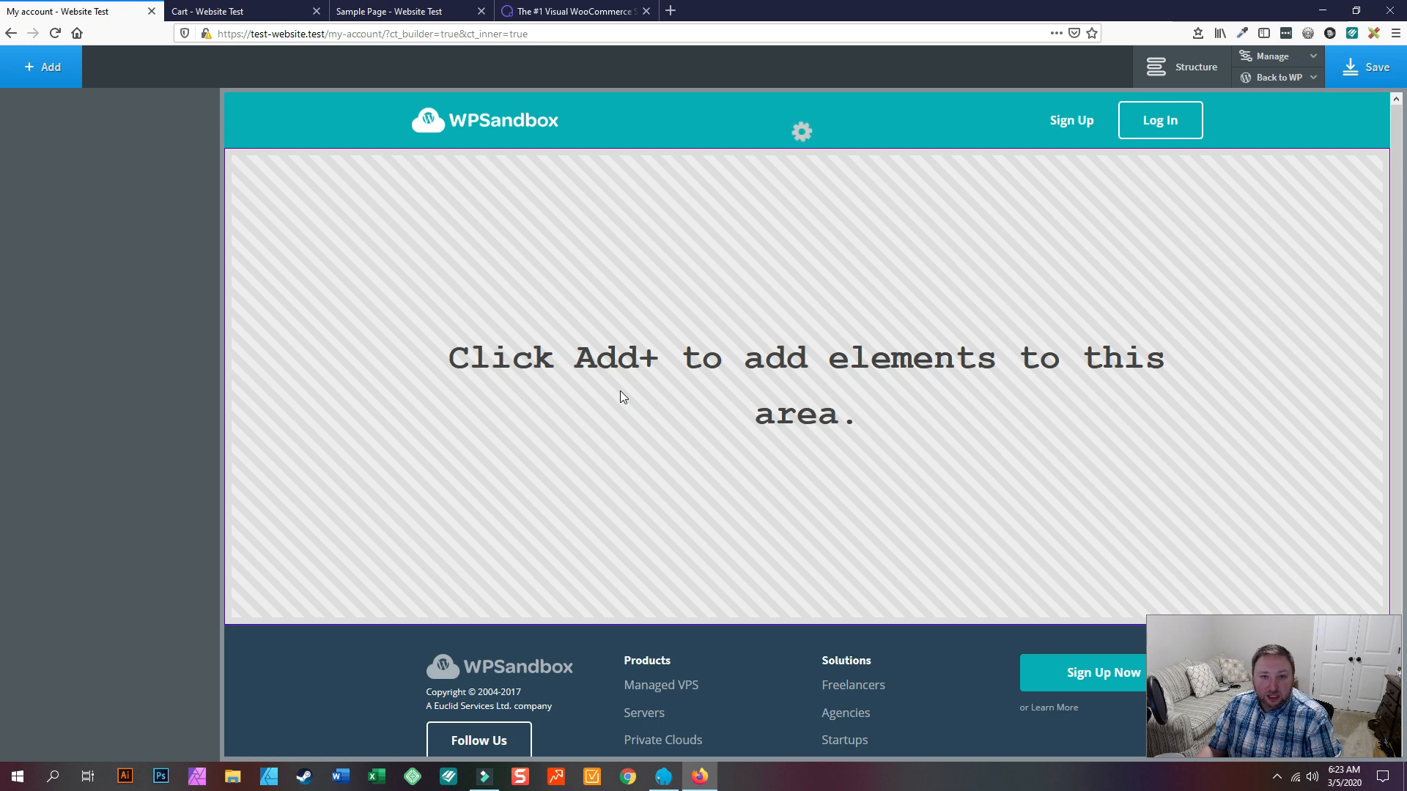
Add a Section to the empty My account page and insert the WooCommerce My Account element inside it
left_click(40, 69)
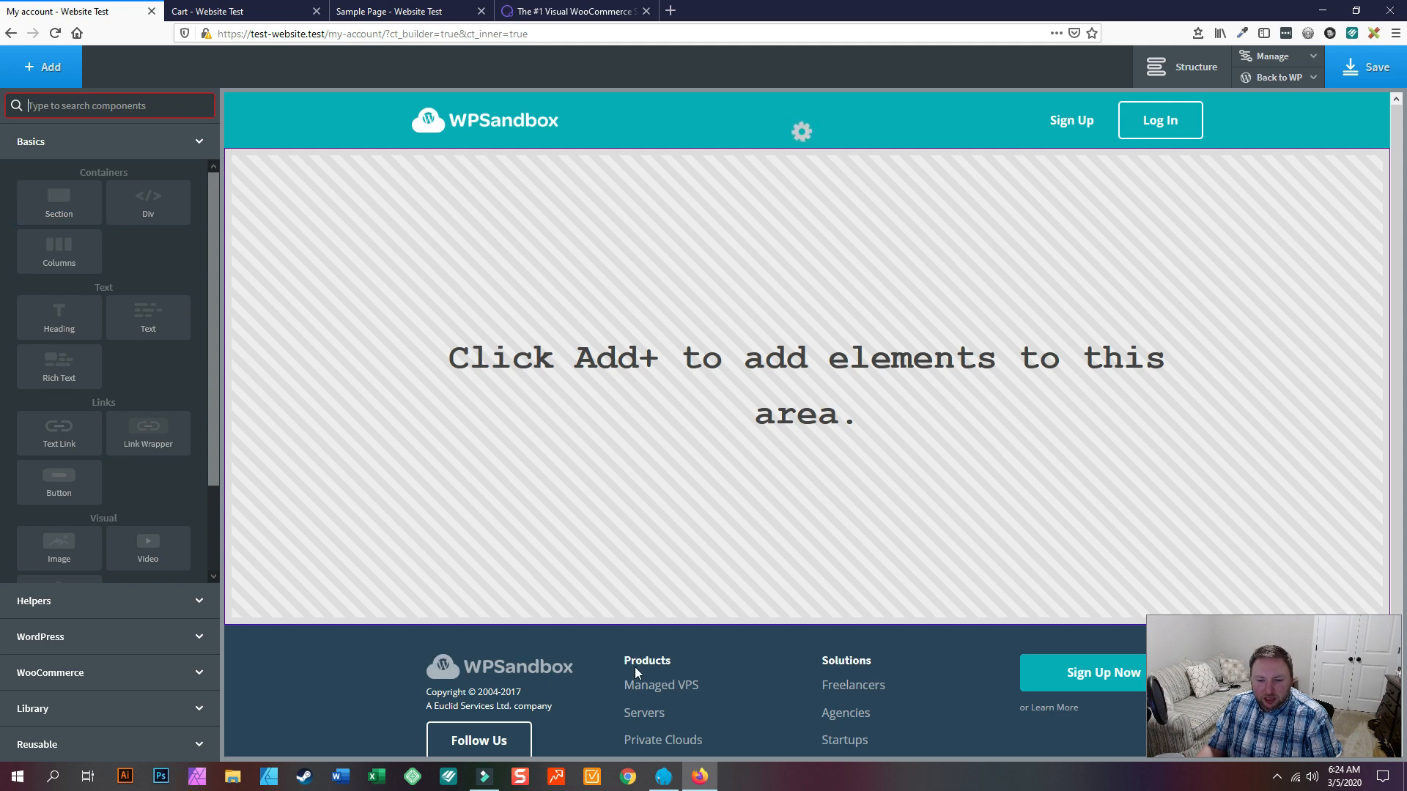
left_click(57, 205)
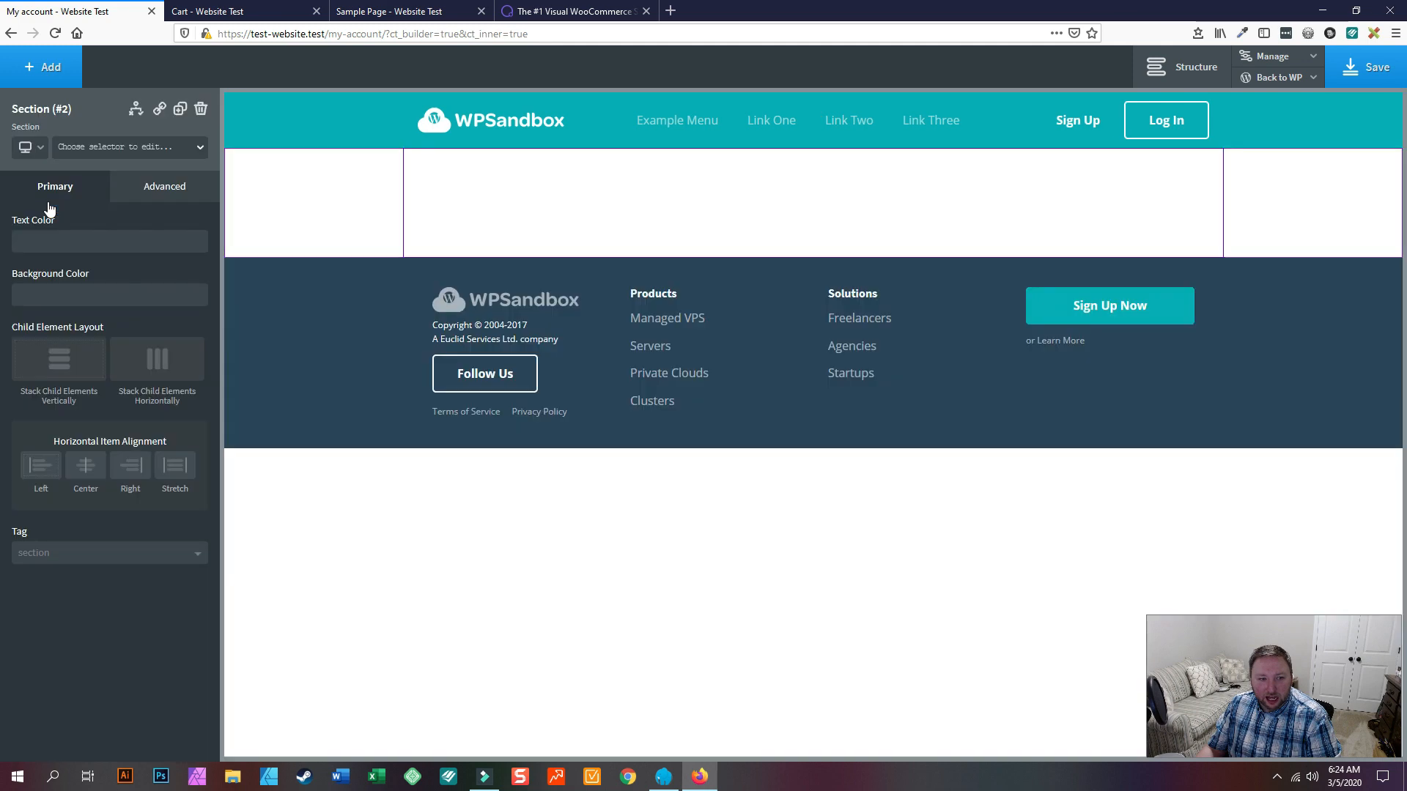
left_click(42, 69)
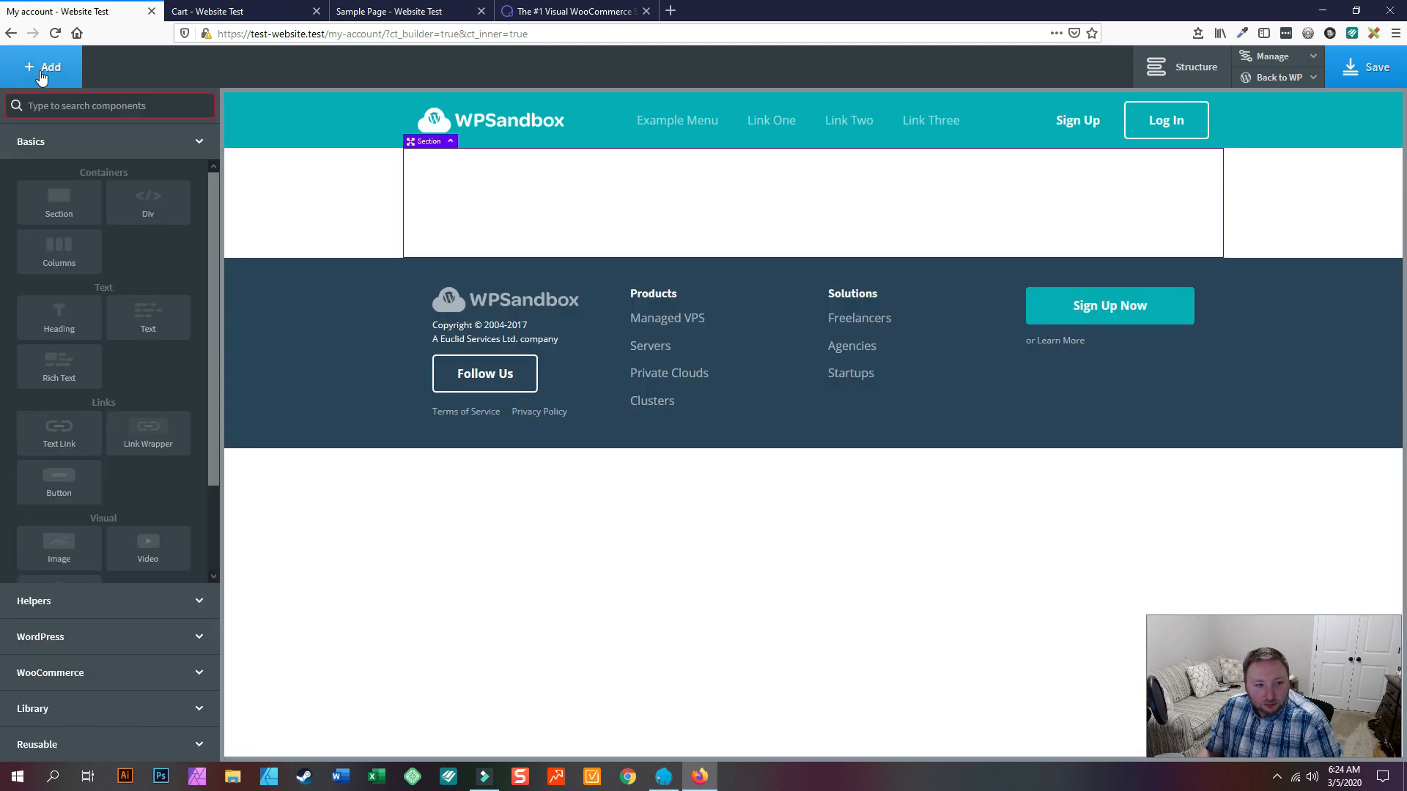
left_click(70, 670)
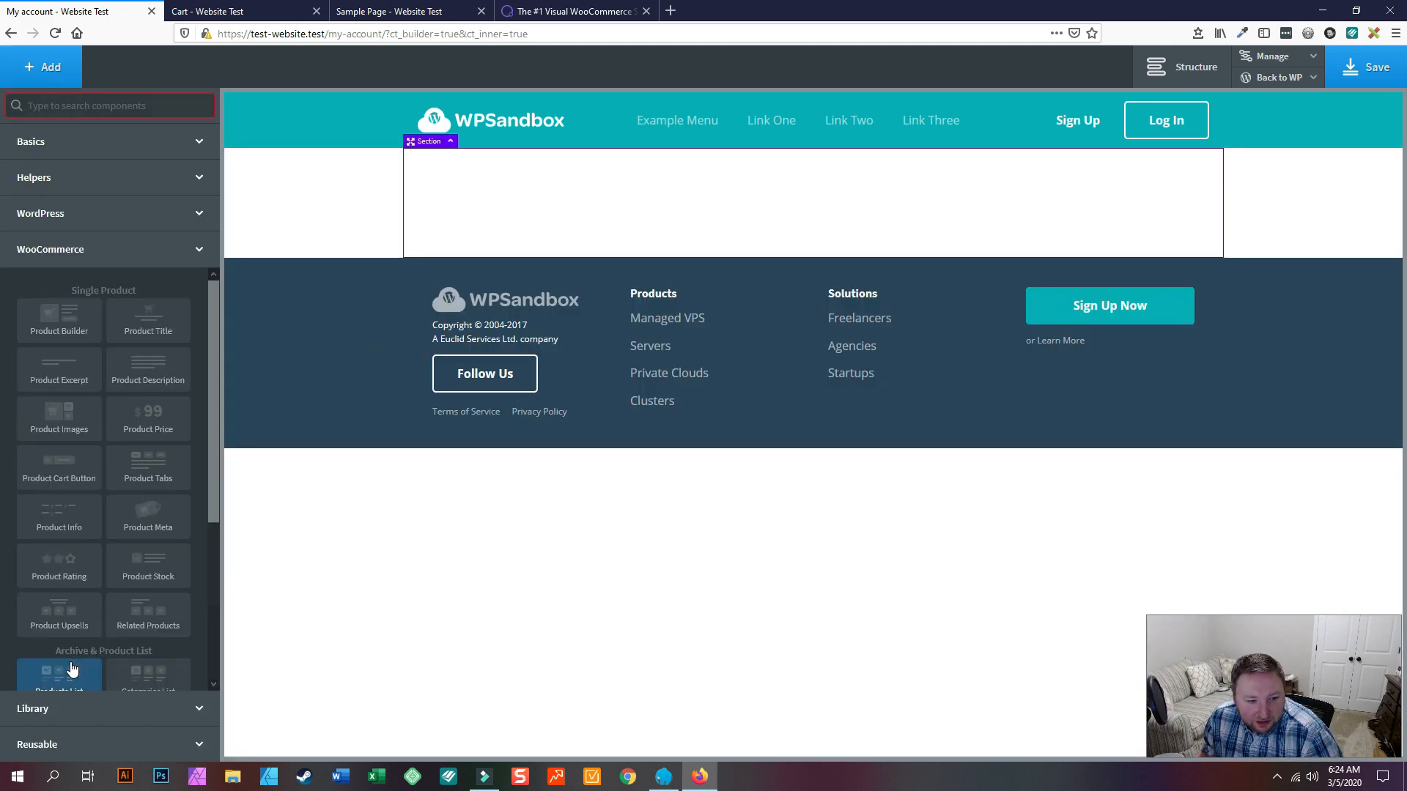
scroll(110, 533, "down", 3)
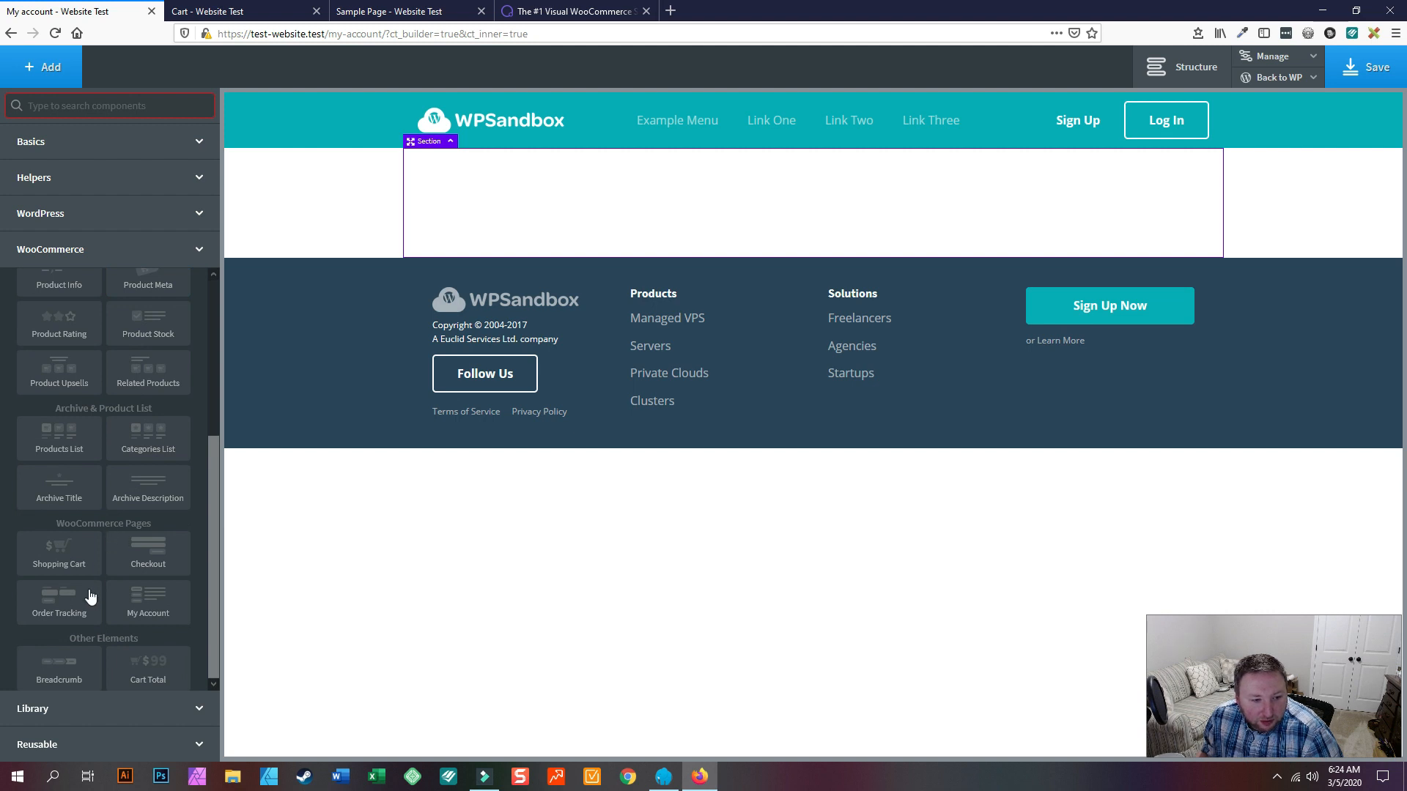
left_click(150, 602)
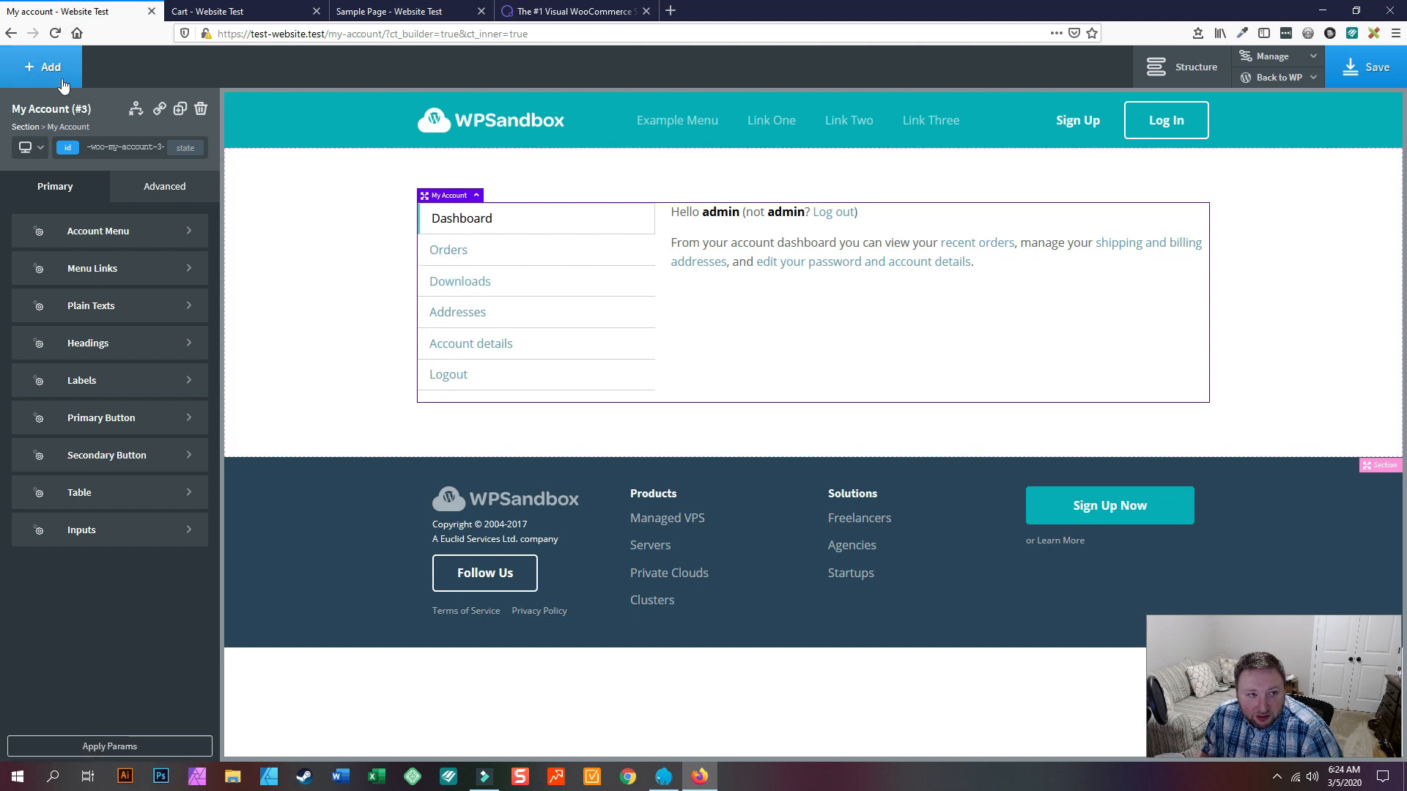
Look over the WooCommerce elements, save the My account page, and return to its WordPress admin editor
left_click(38, 71)
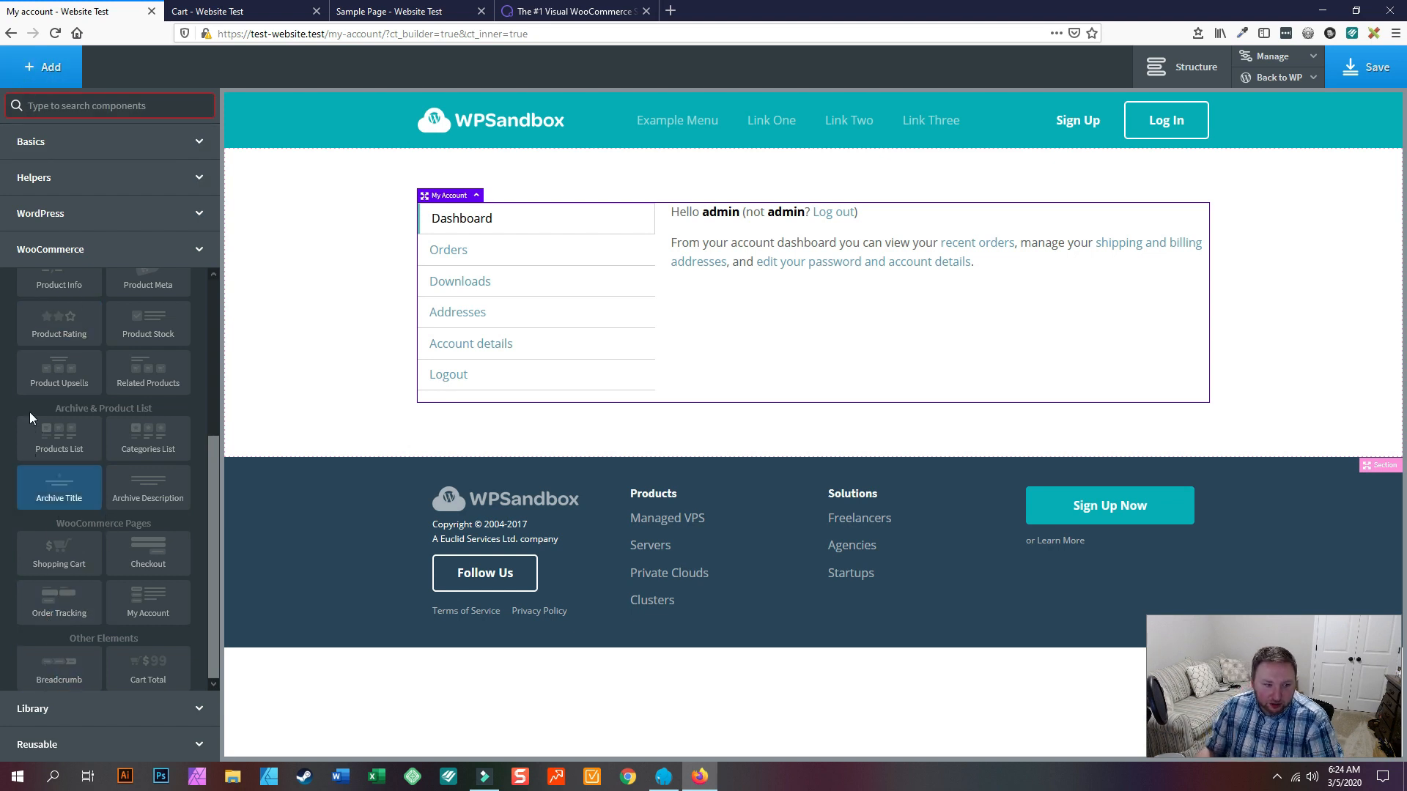
scroll(59, 425, "up", 2)
scroll(58, 427, "up", 3)
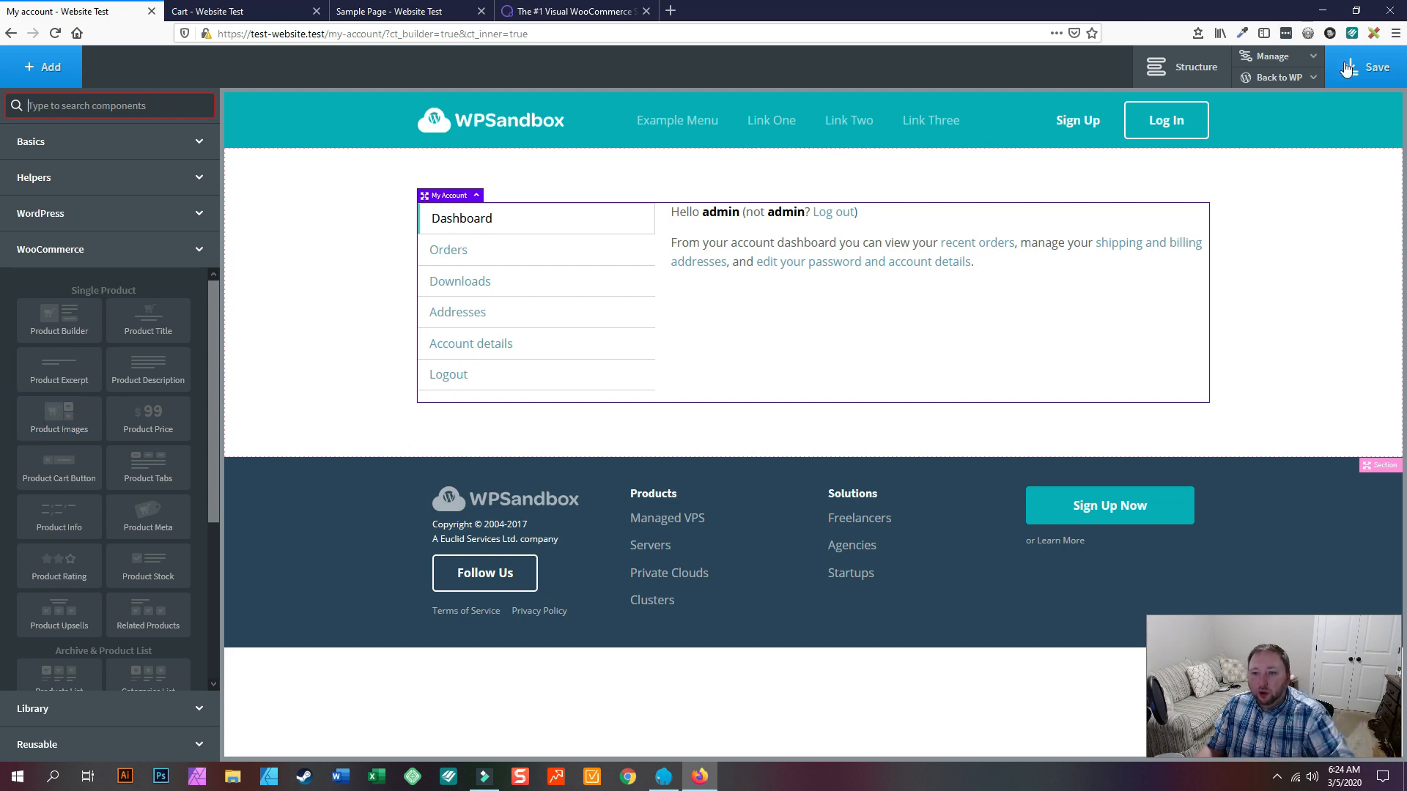
left_click(1369, 71)
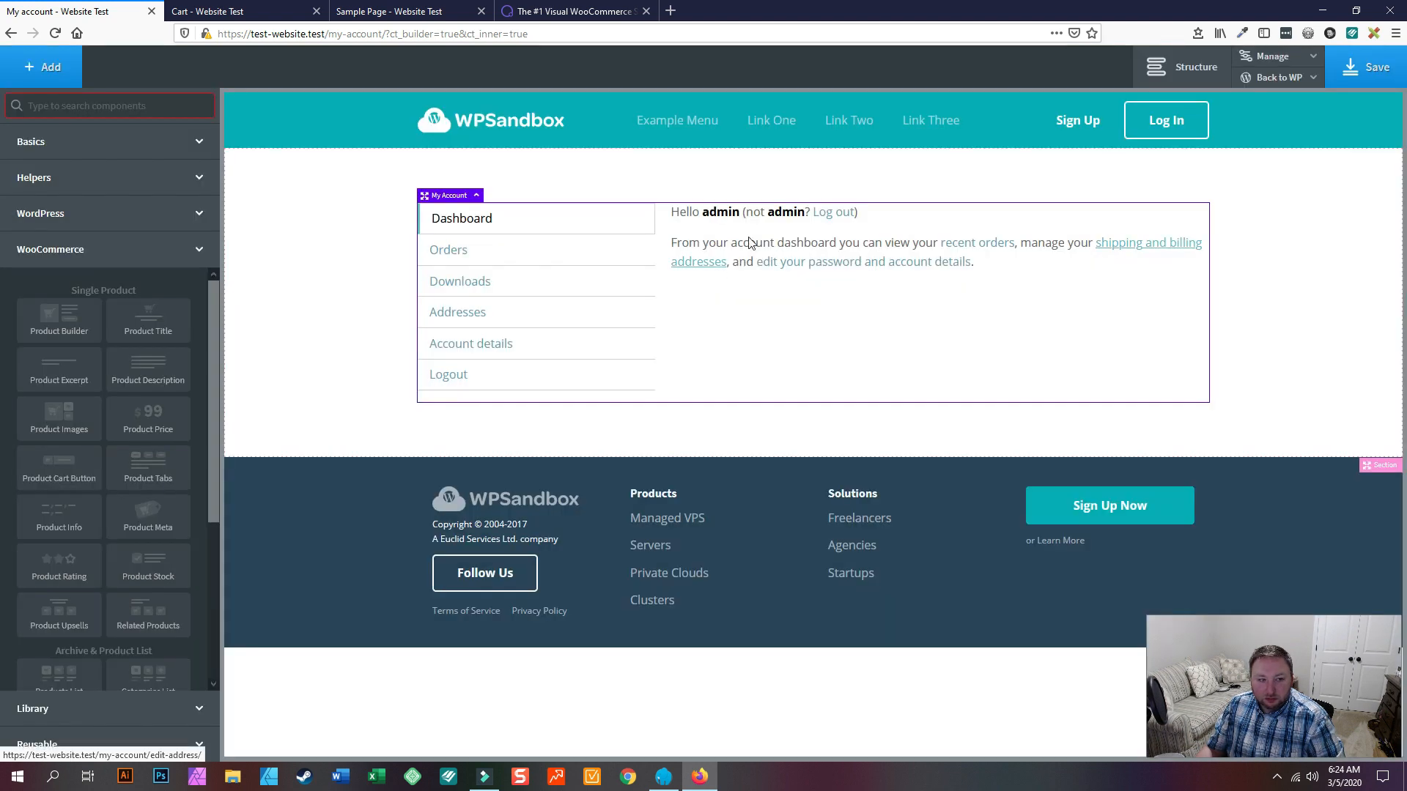
mouse_move(1278, 77)
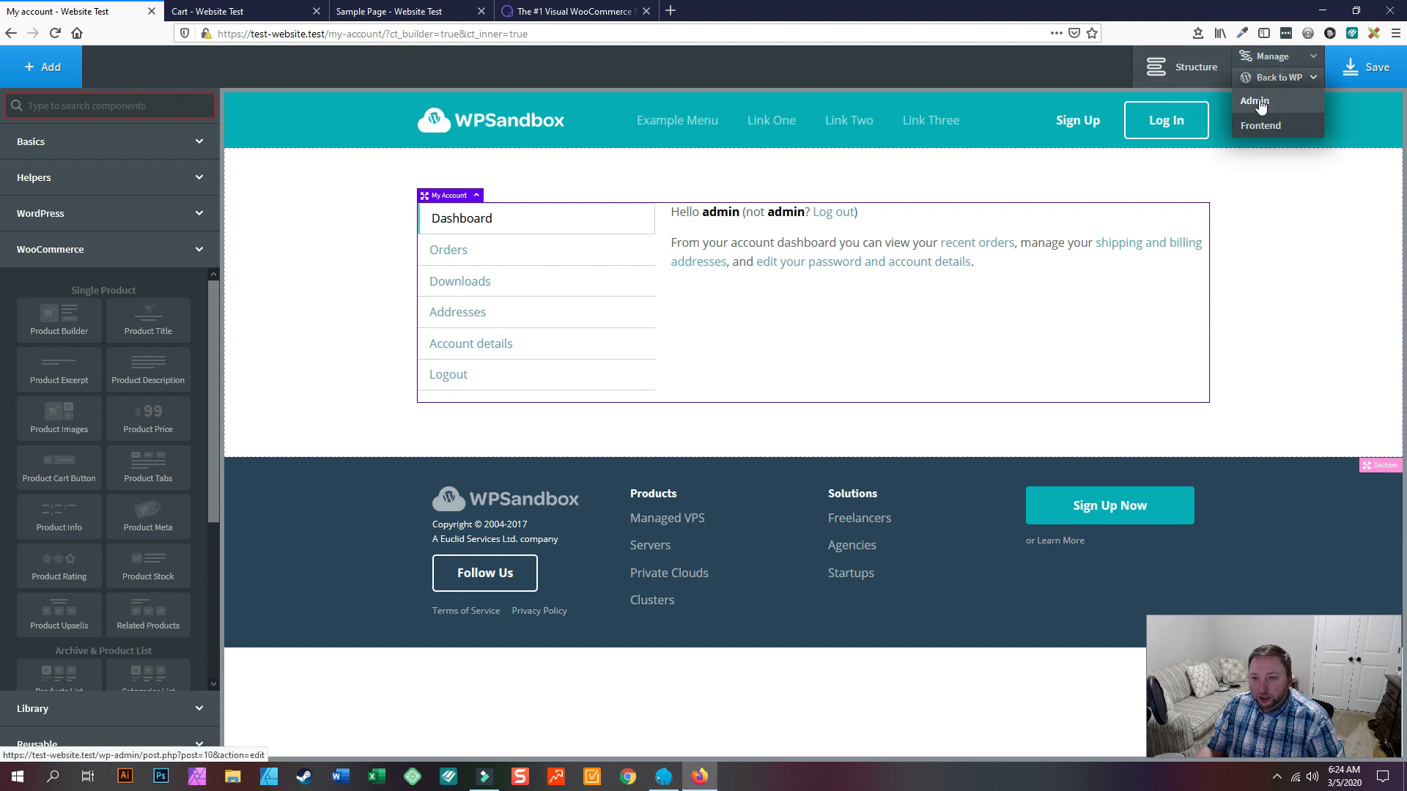
left_click(1259, 101)
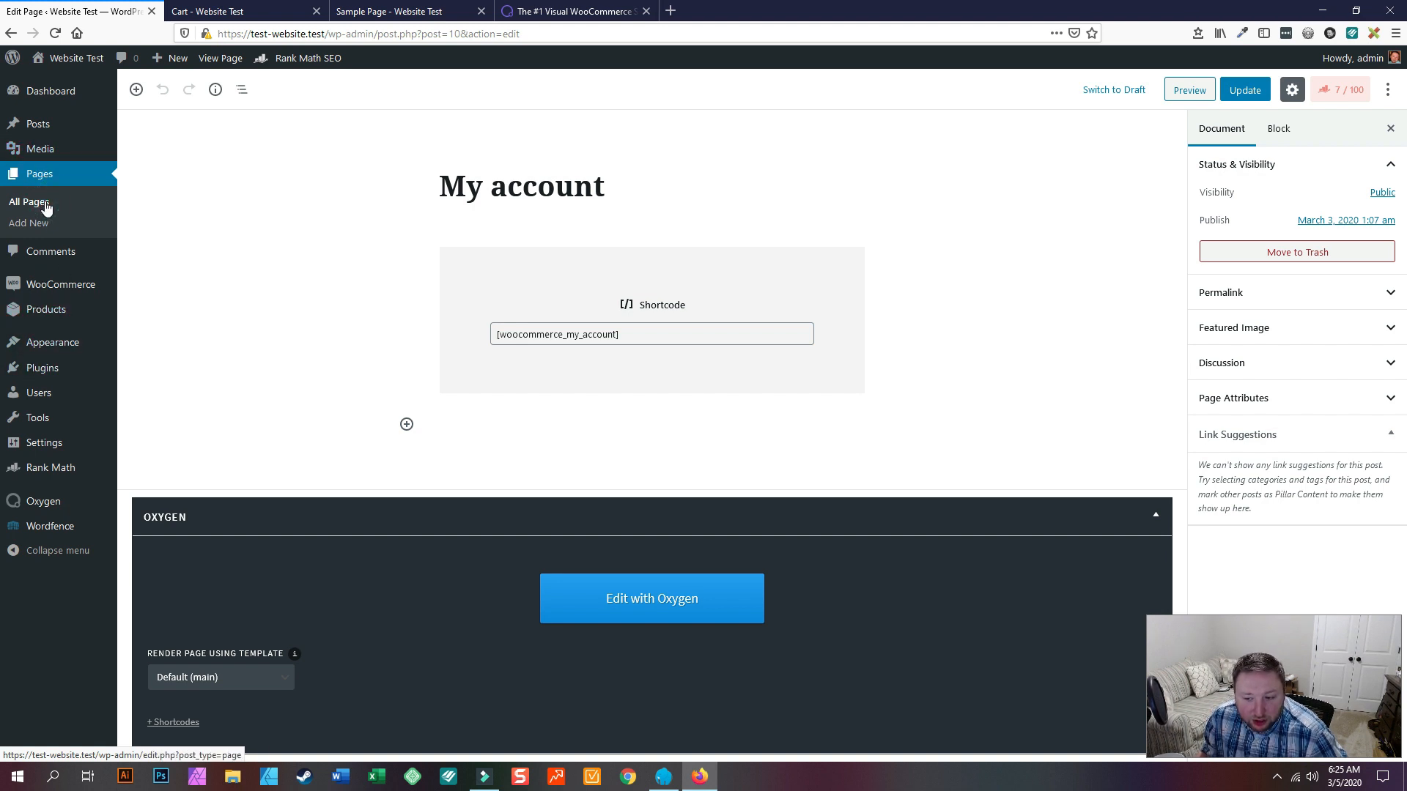
Review the list of all pages and open the store's All Products list
left_click(46, 209)
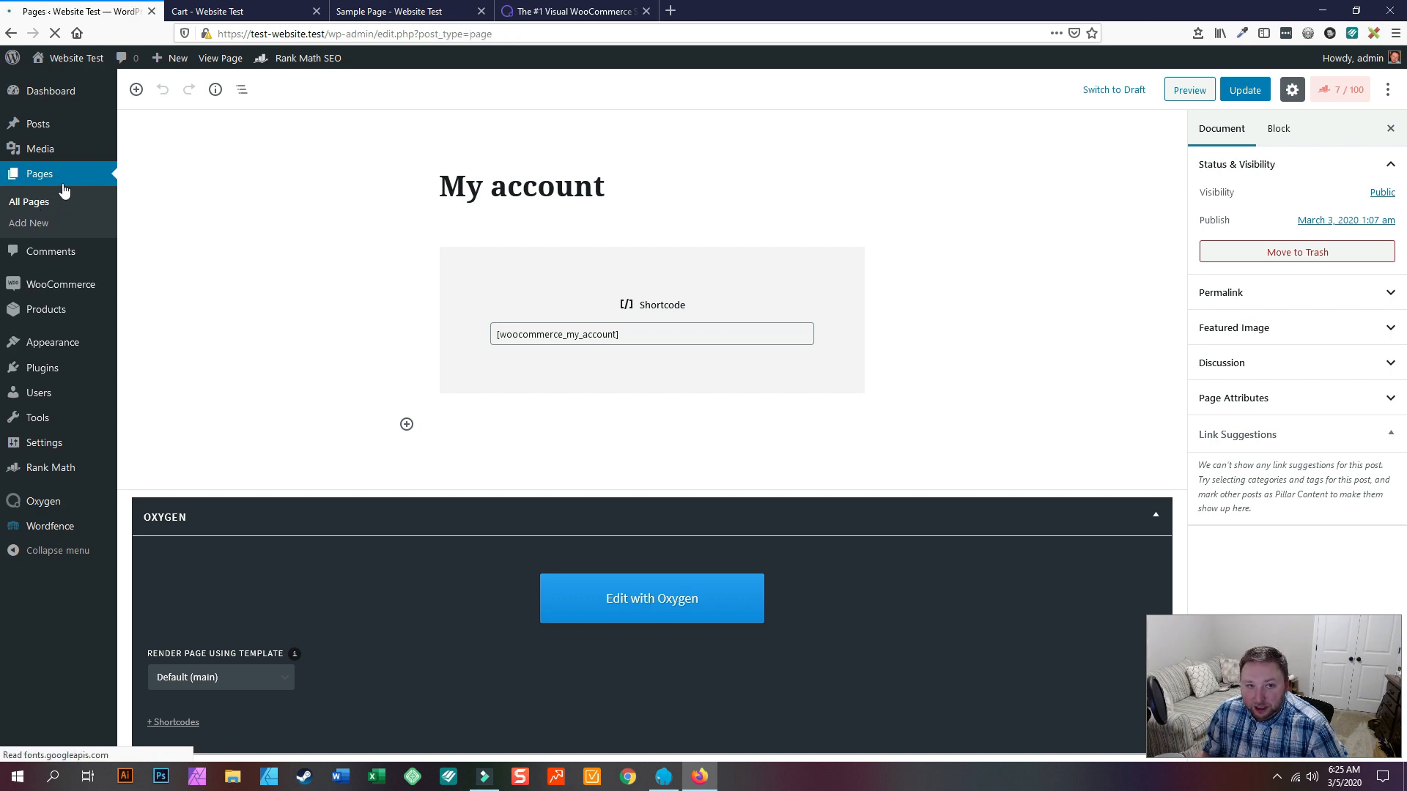
scroll(226, 382, "down", 3)
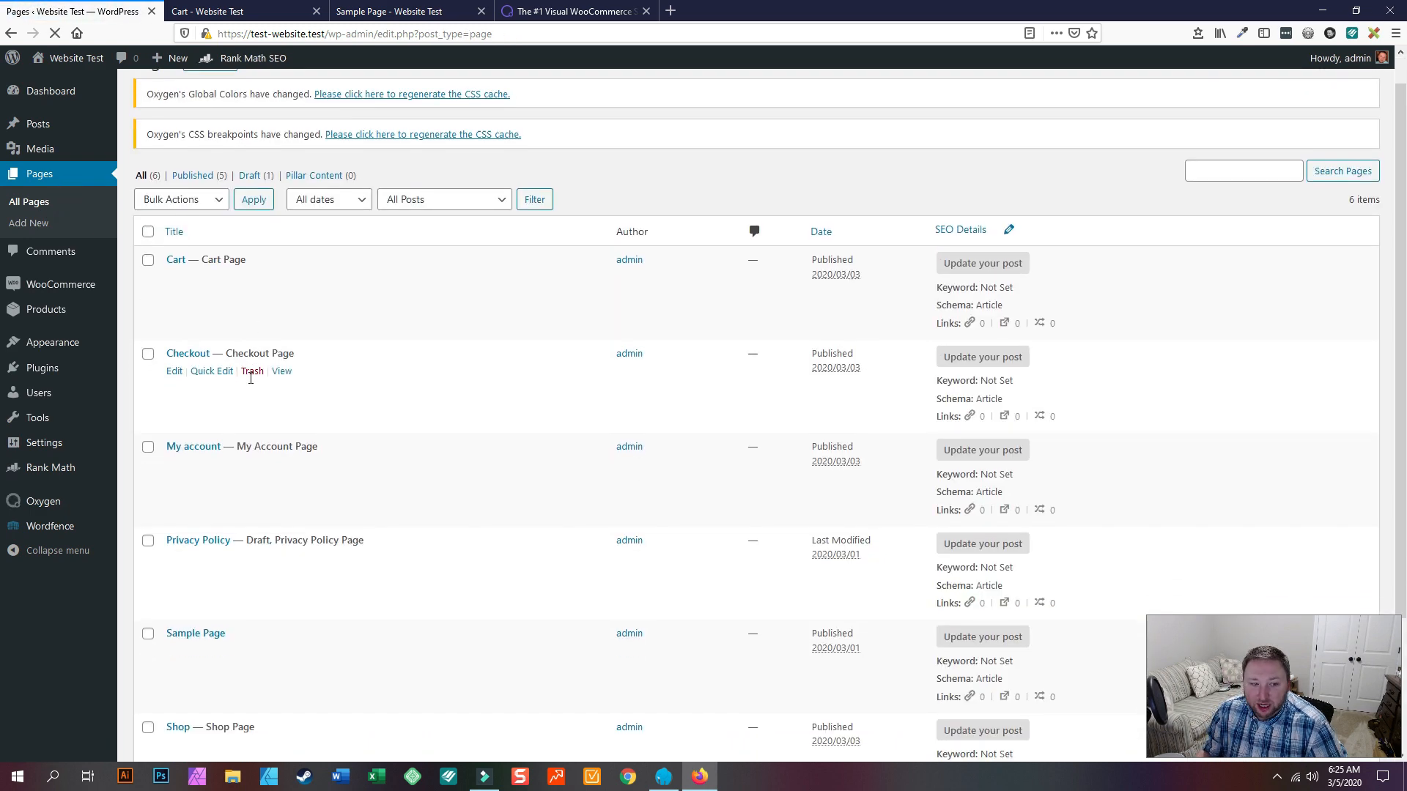
right_click(47, 314)
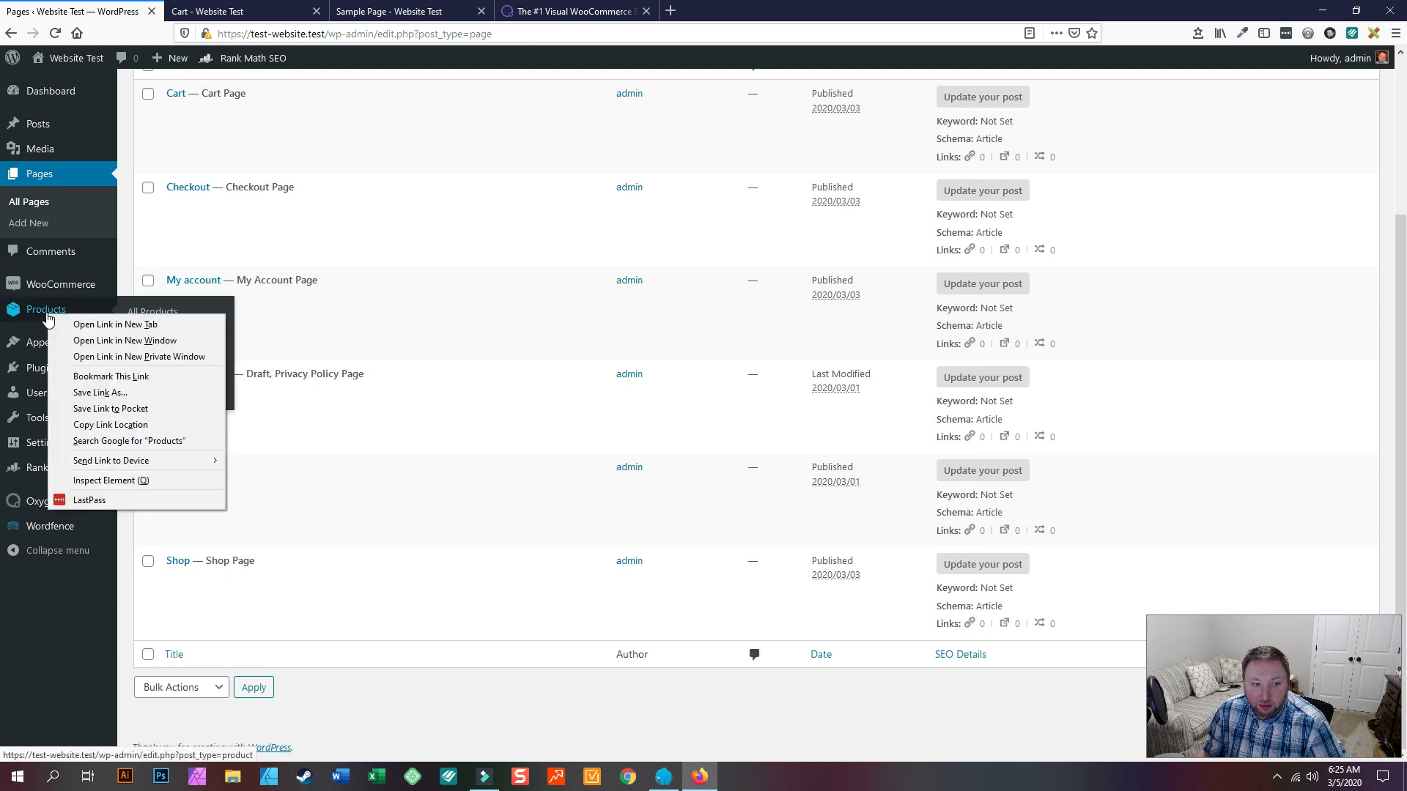
right_click(151, 310)
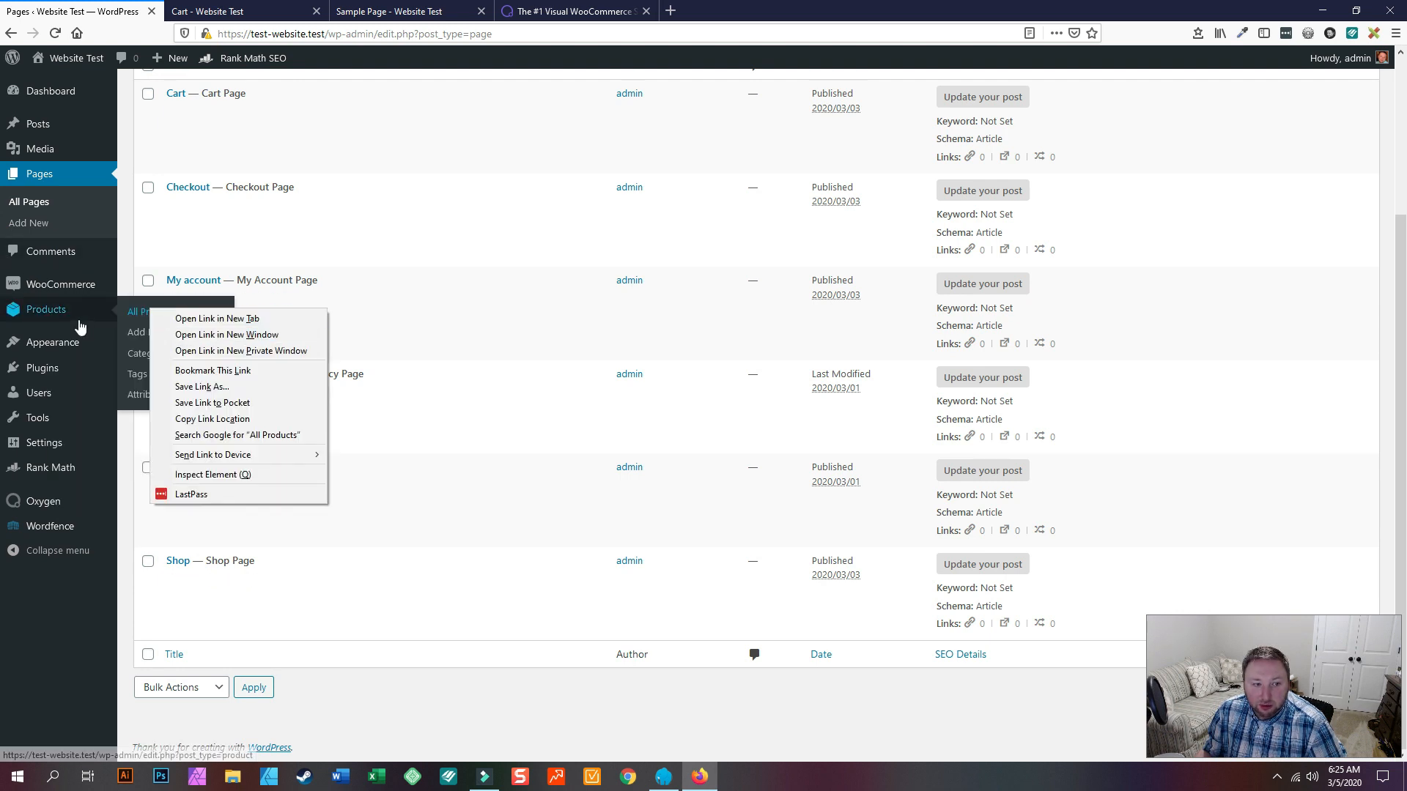
left_click(130, 316)
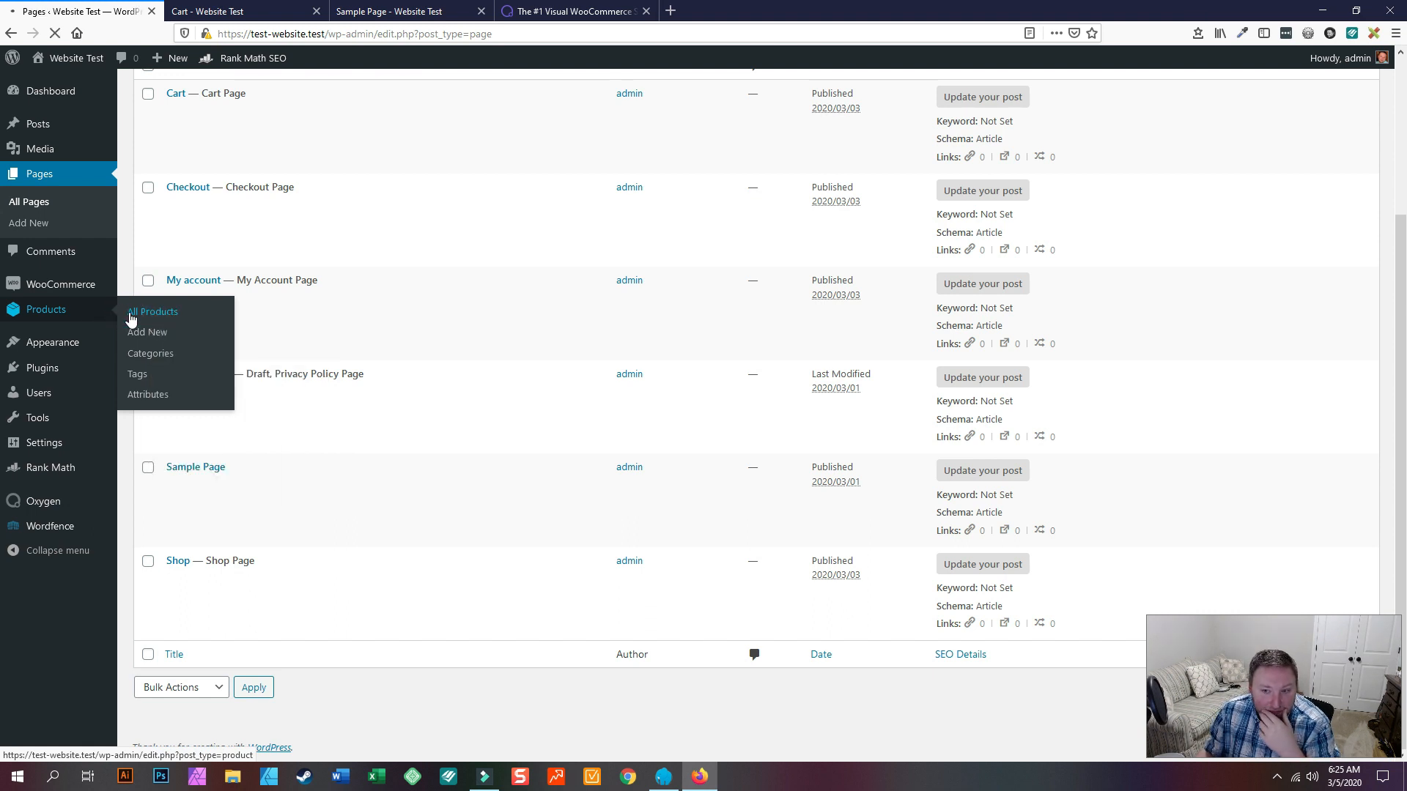
left_click(131, 320)
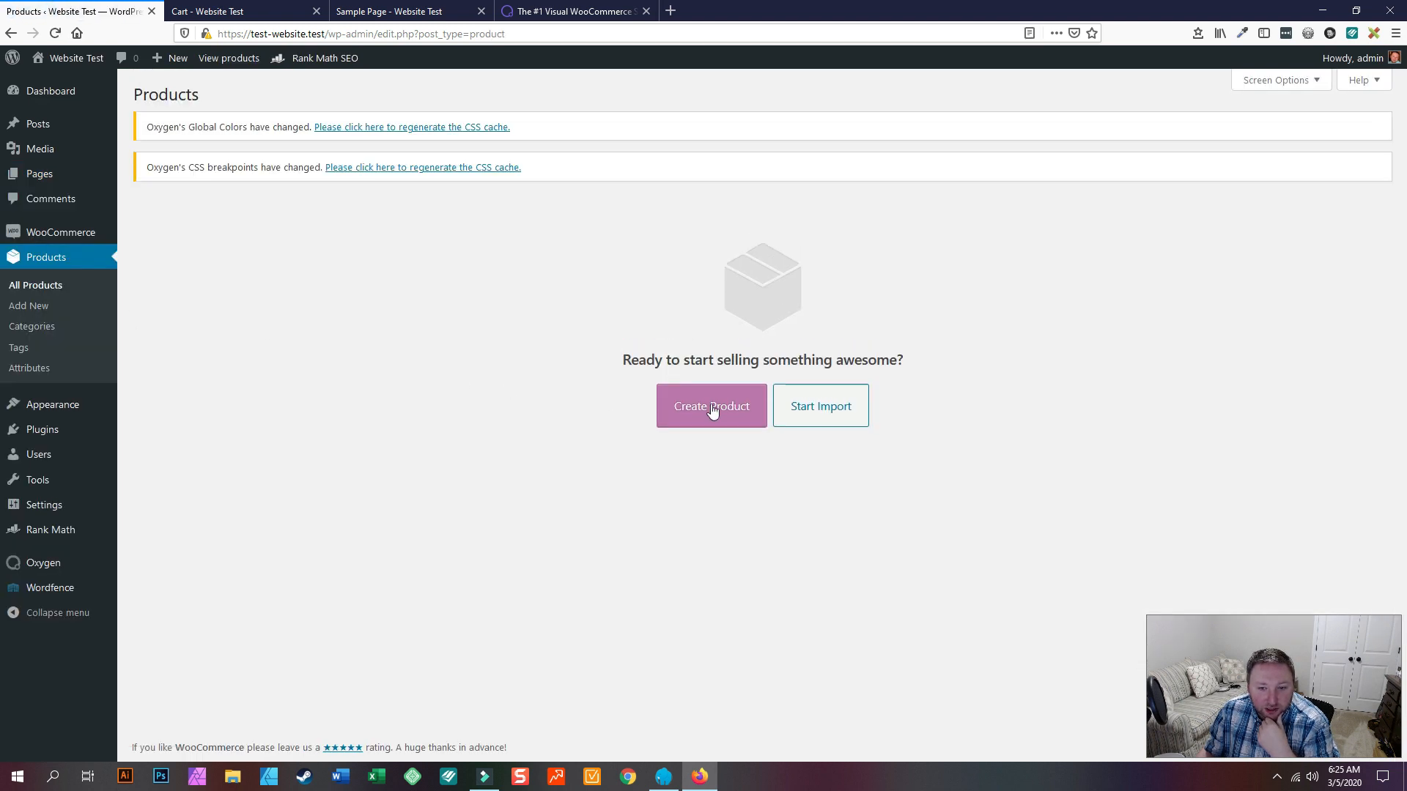
Open the product CSV importer and examine its advanced options
left_click(813, 414)
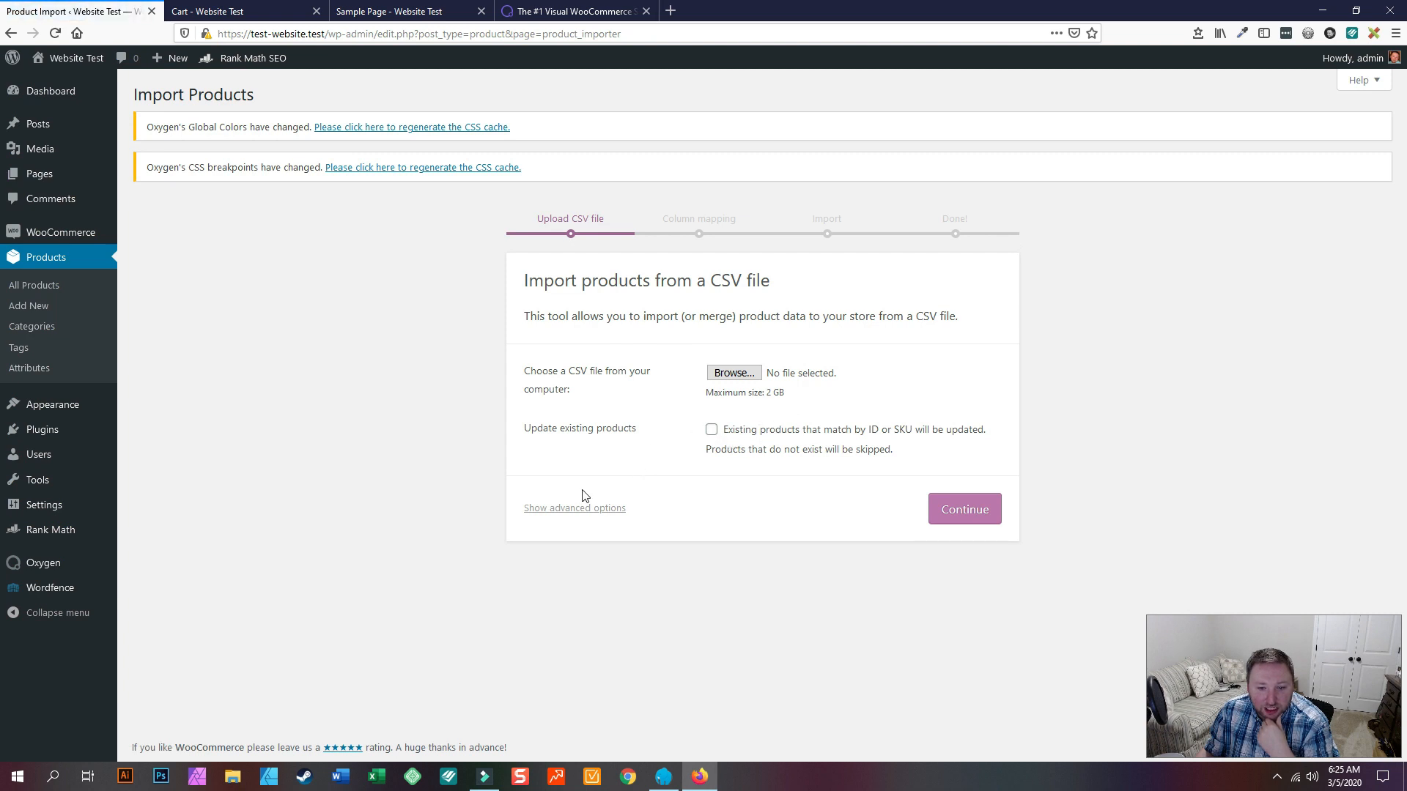
left_click(557, 510)
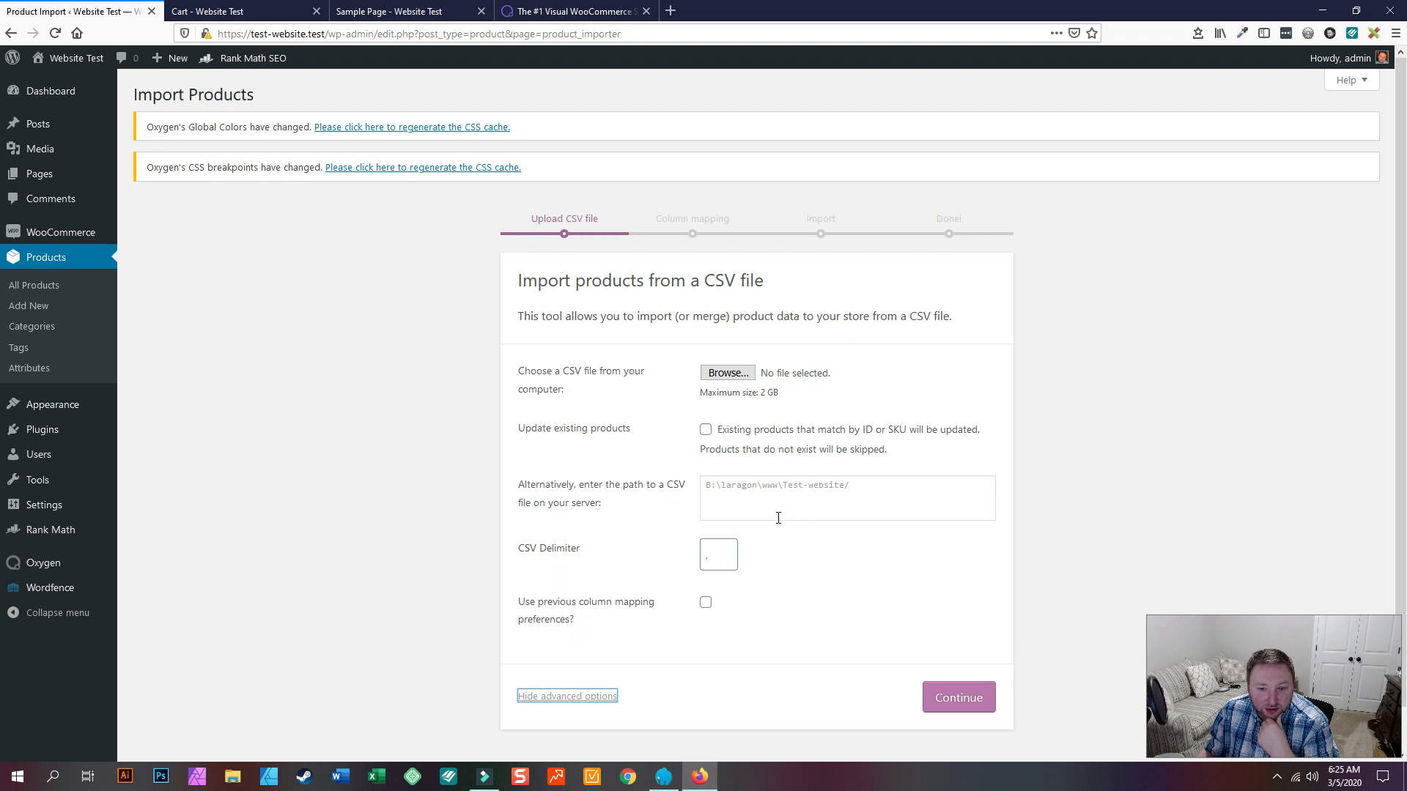
left_click(576, 703)
left_click(575, 702)
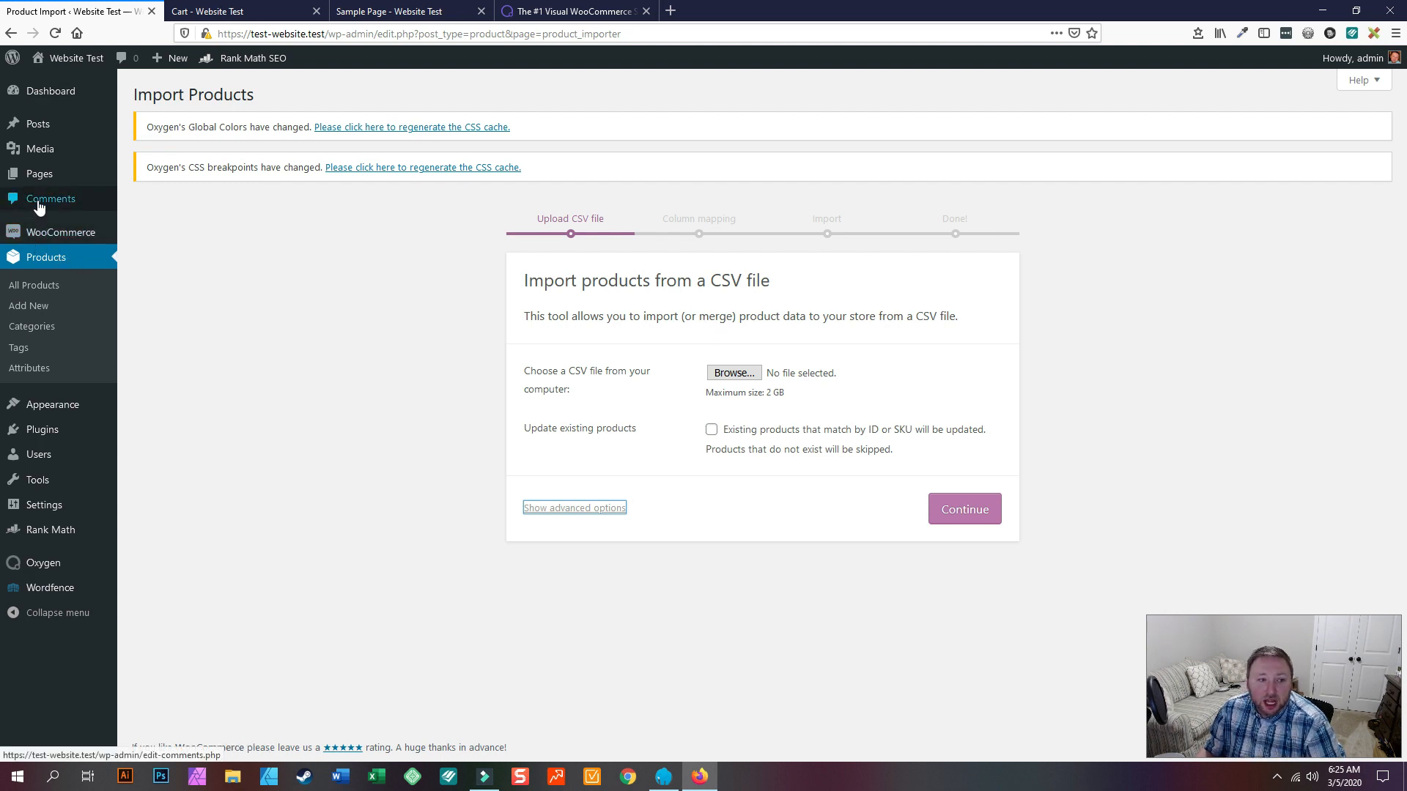
Open the Shop page for editing from the list of all pages and launch it in the Oxygen builder
mouse_move(53, 179)
left_click(186, 180)
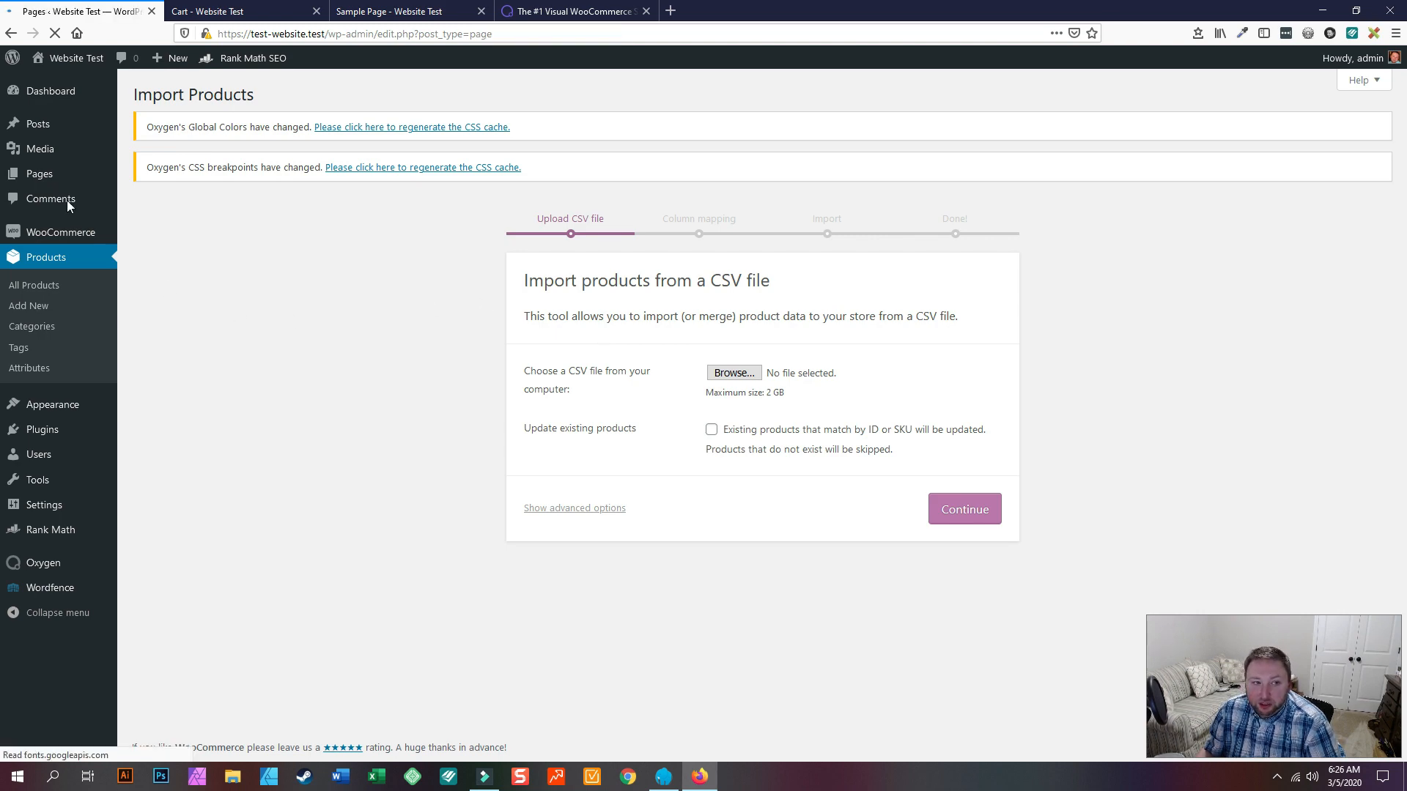
scroll(301, 432, "down", 5)
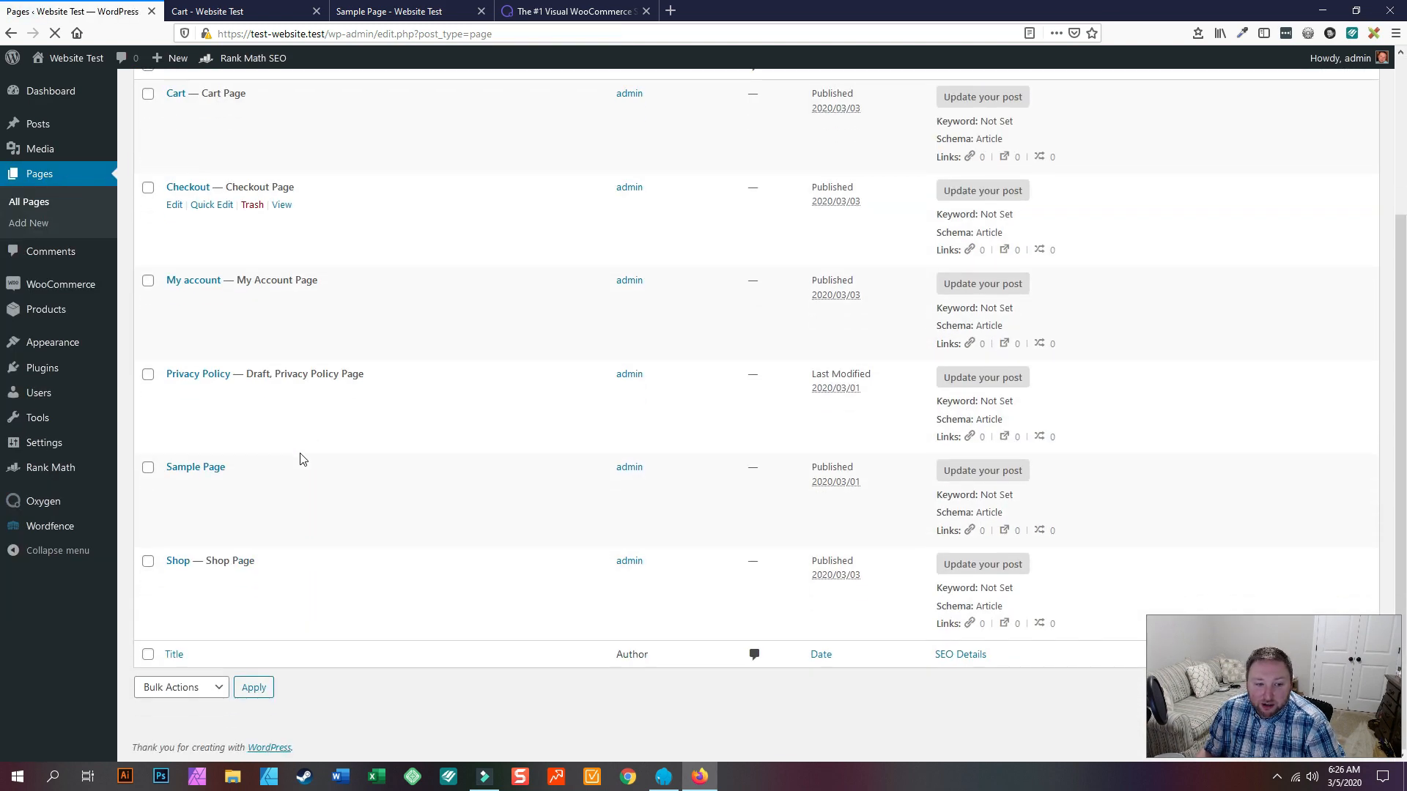
left_click(175, 581)
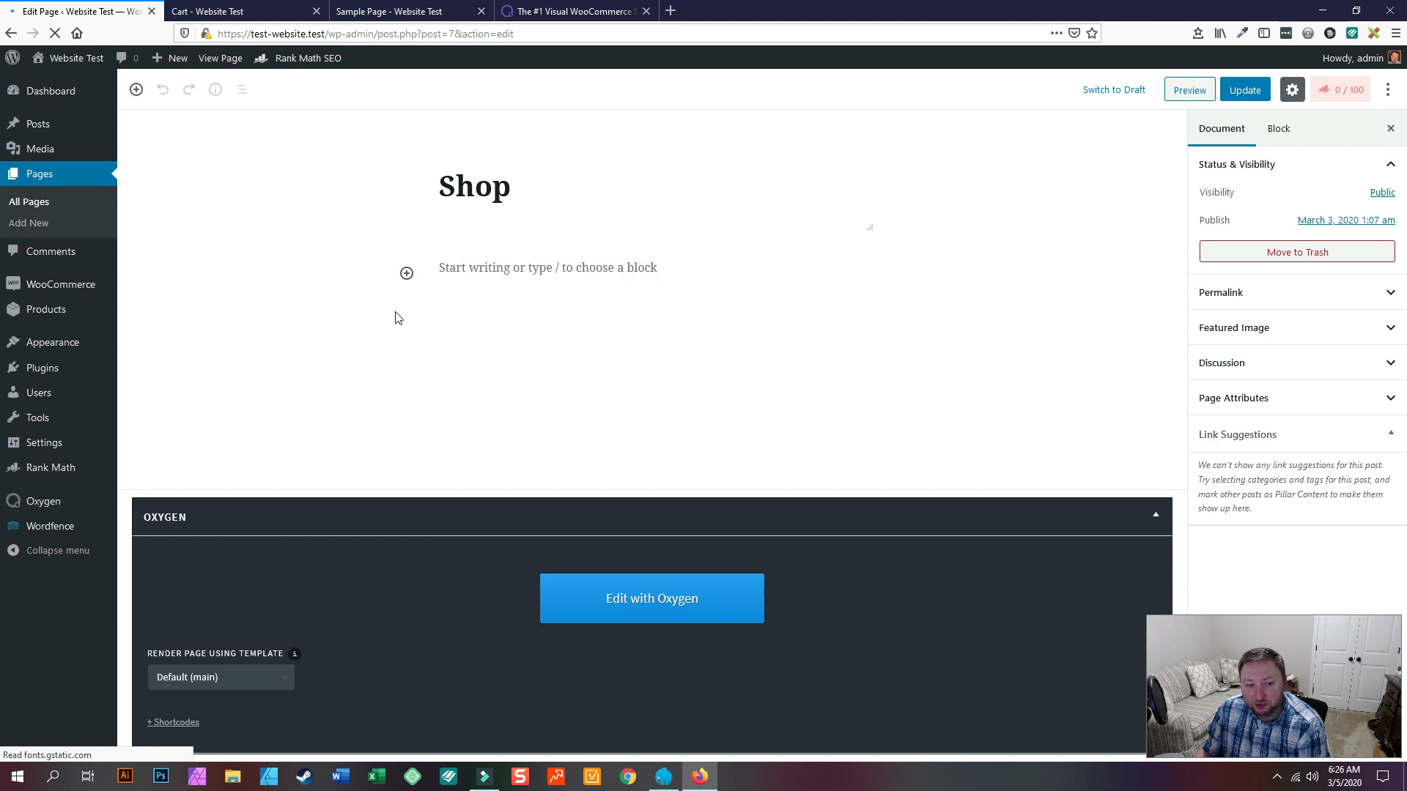
left_click(642, 609)
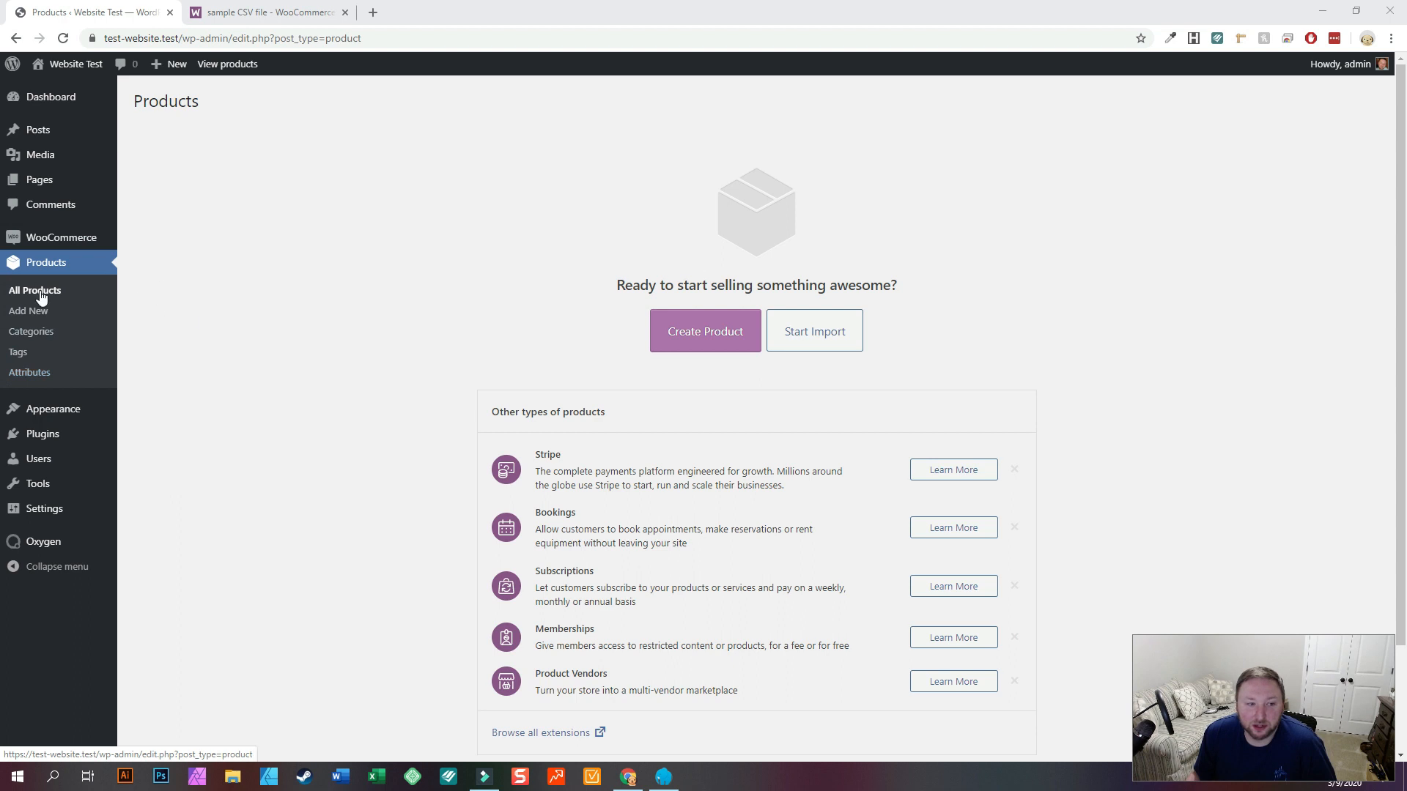
Close the sample CSV documentation page and upload dummy-data.csv from the Downloads folder to the WooCommerce product importer
left_click(249, 13)
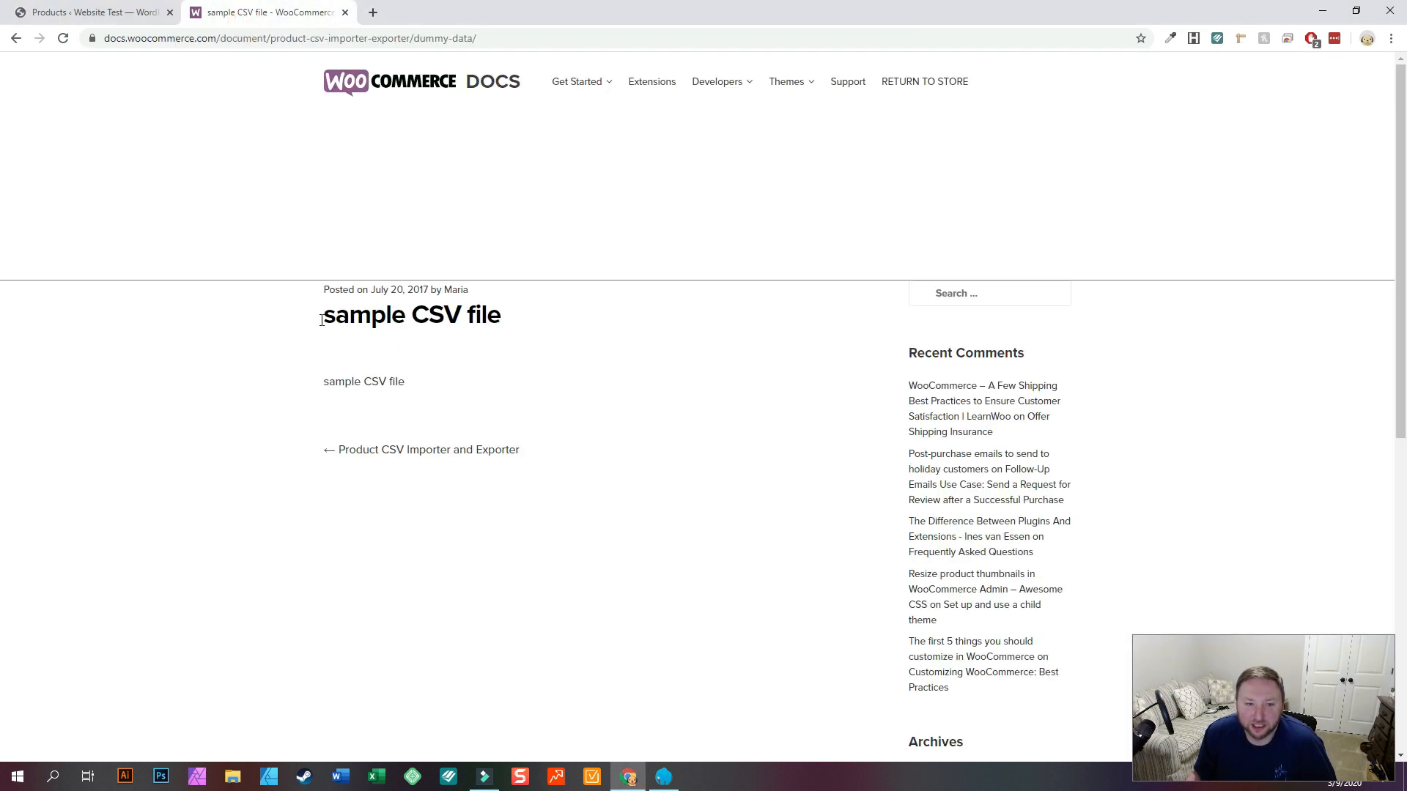
left_click(344, 13)
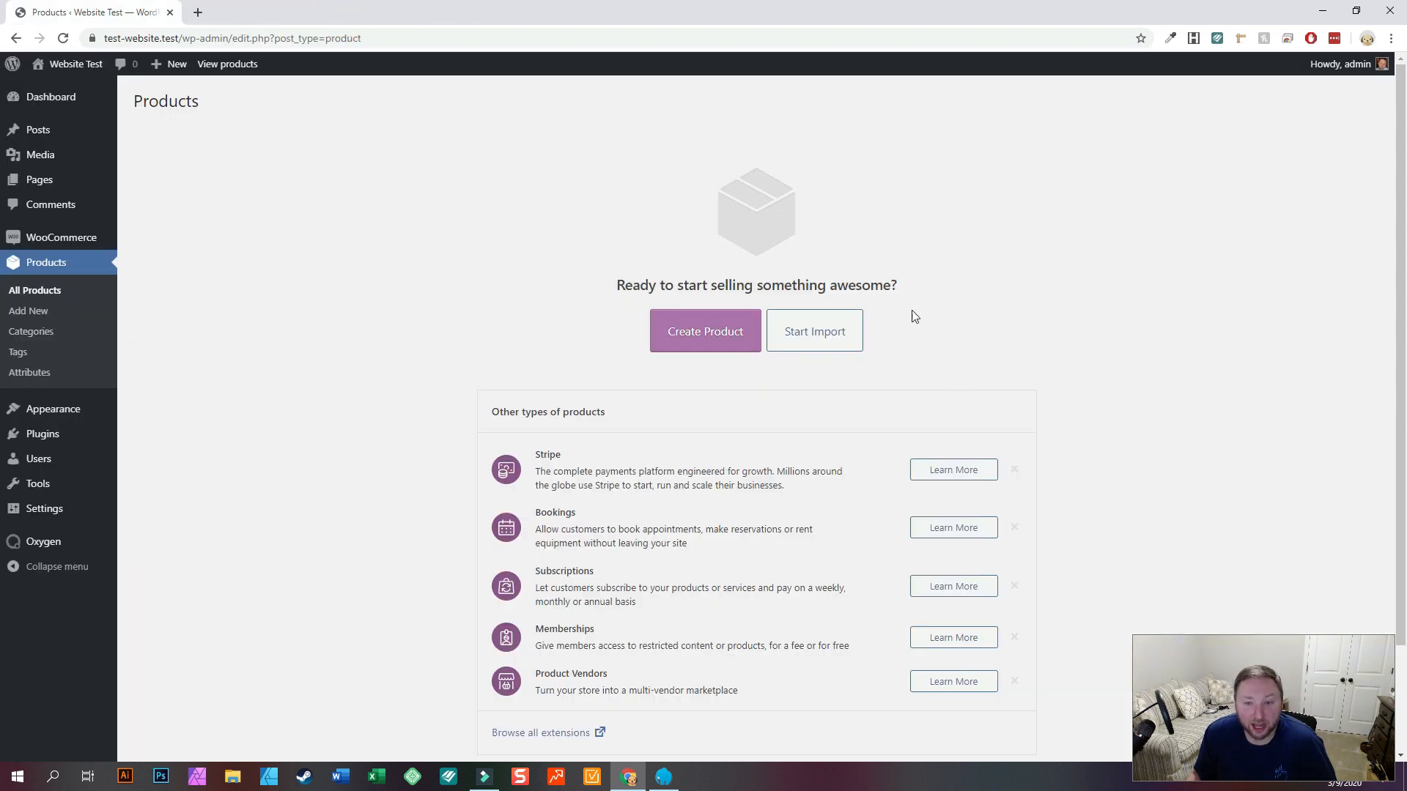
left_click(826, 332)
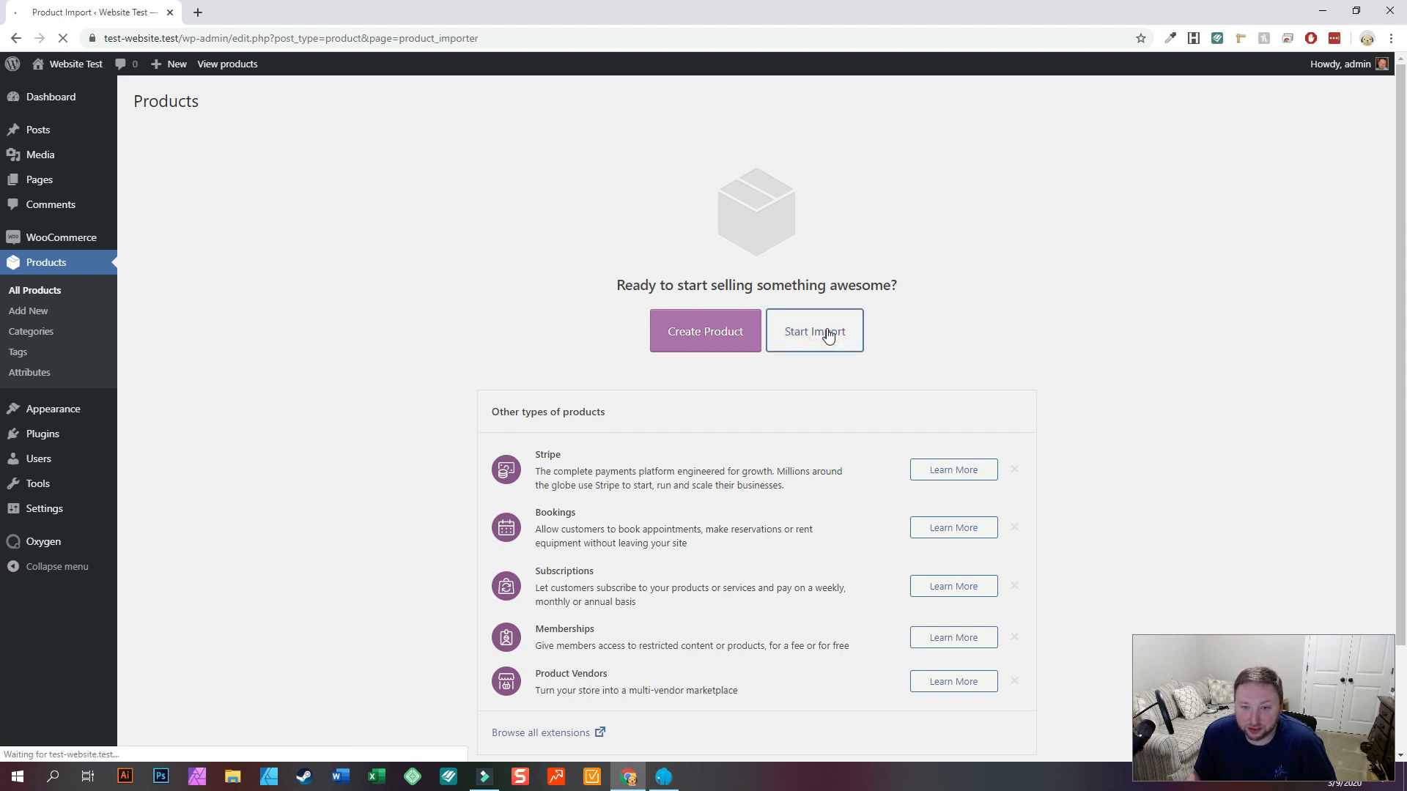
left_click(739, 307)
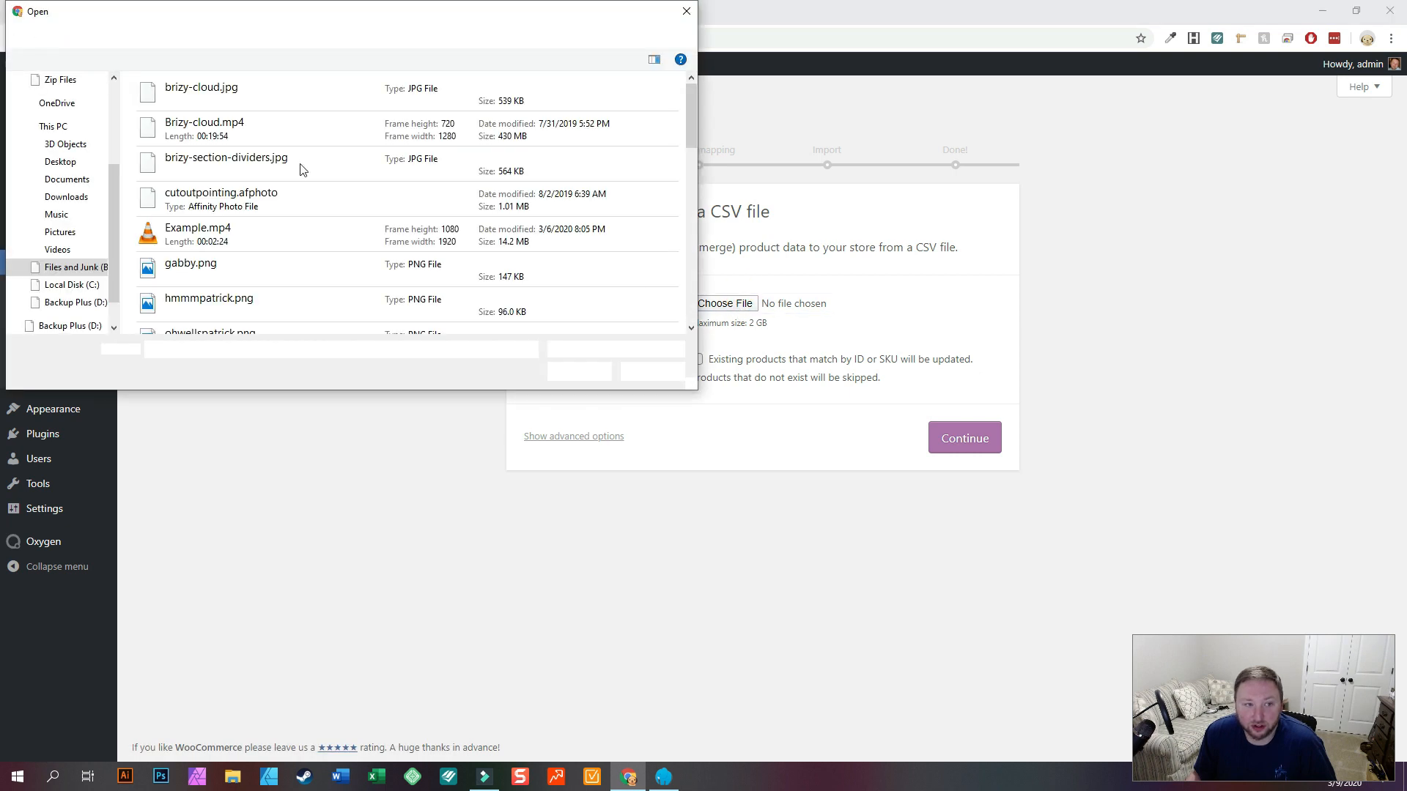
left_click(65, 197)
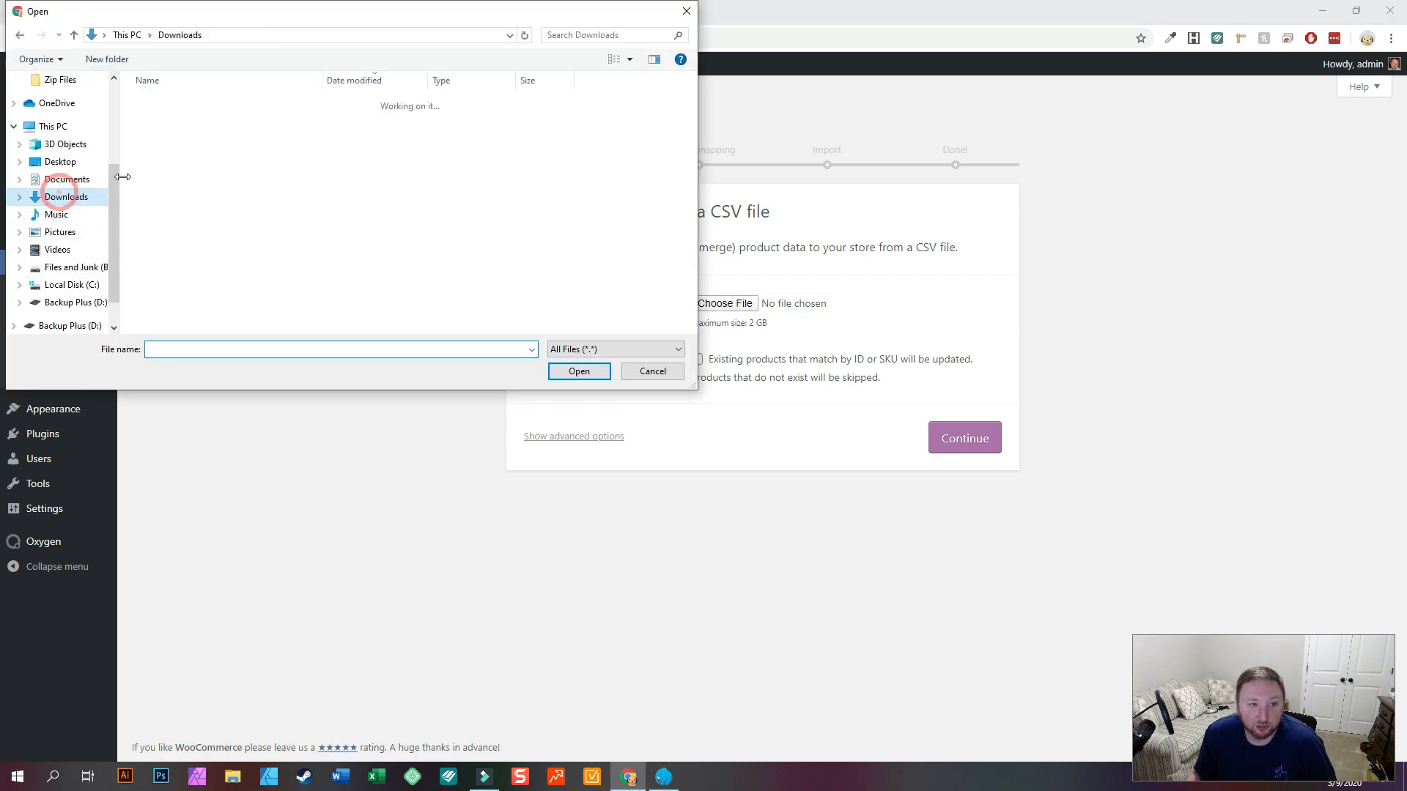
left_click(184, 122)
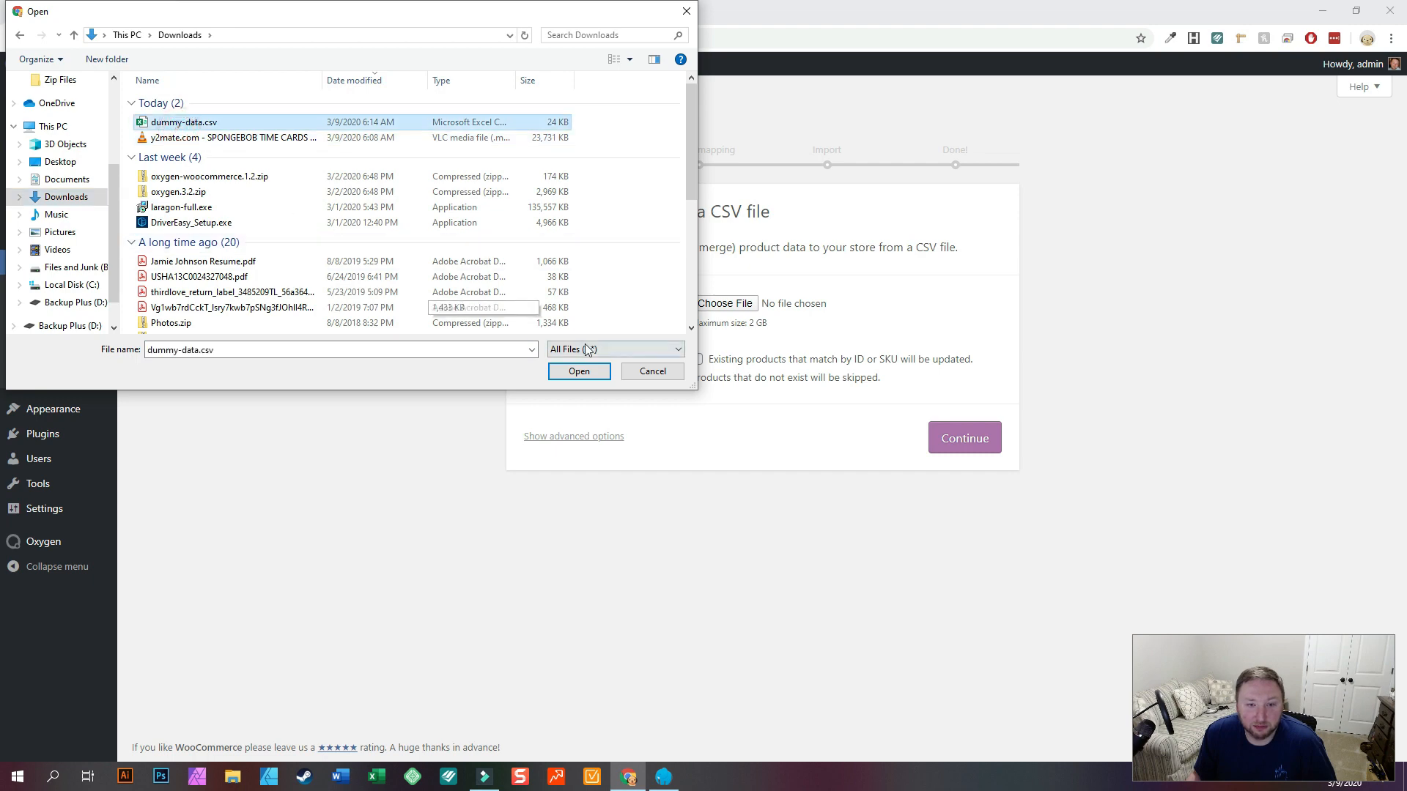
left_click(579, 371)
left_click(962, 440)
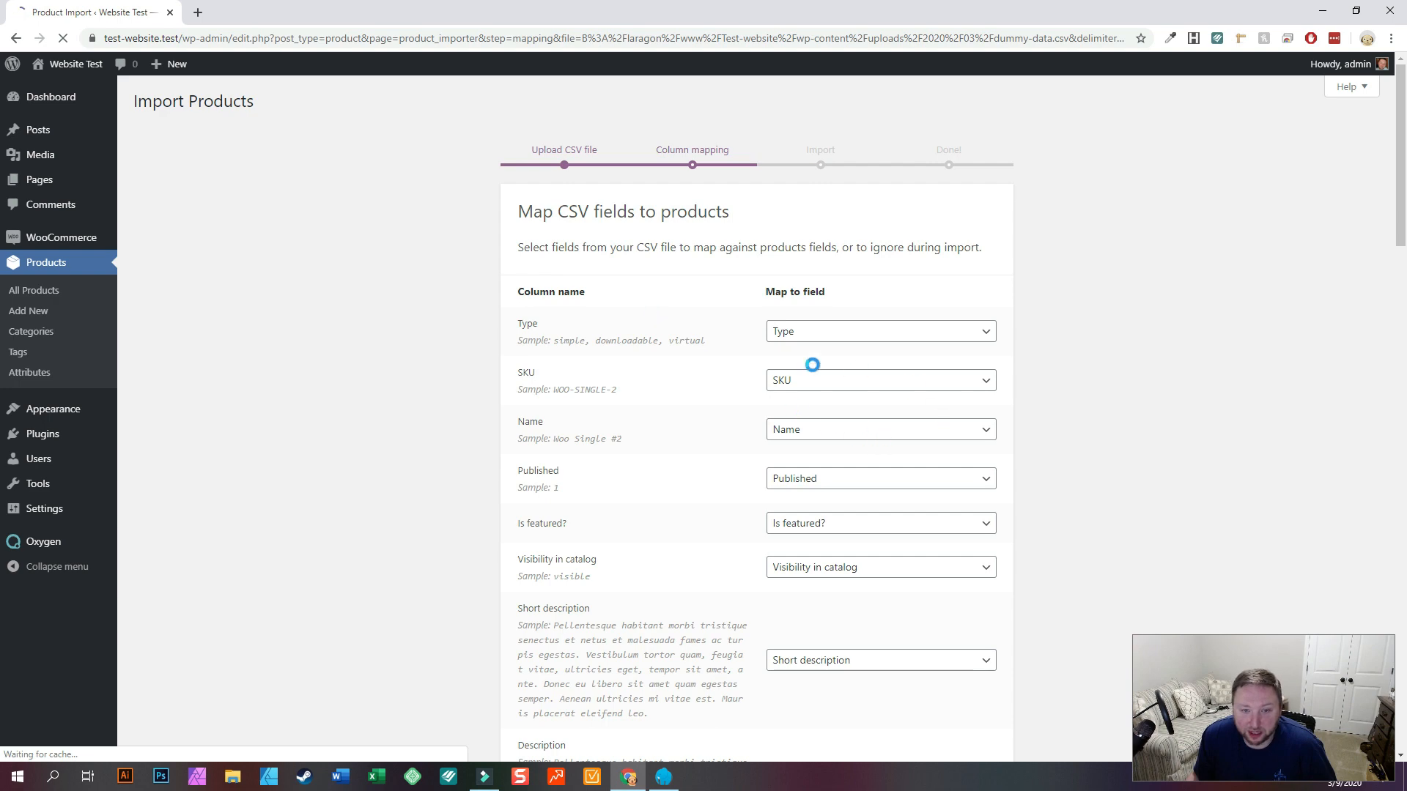
Review the mapping of CSV columns to product fields and run the importer with the suggested mapping
scroll(697, 597, "down", 20)
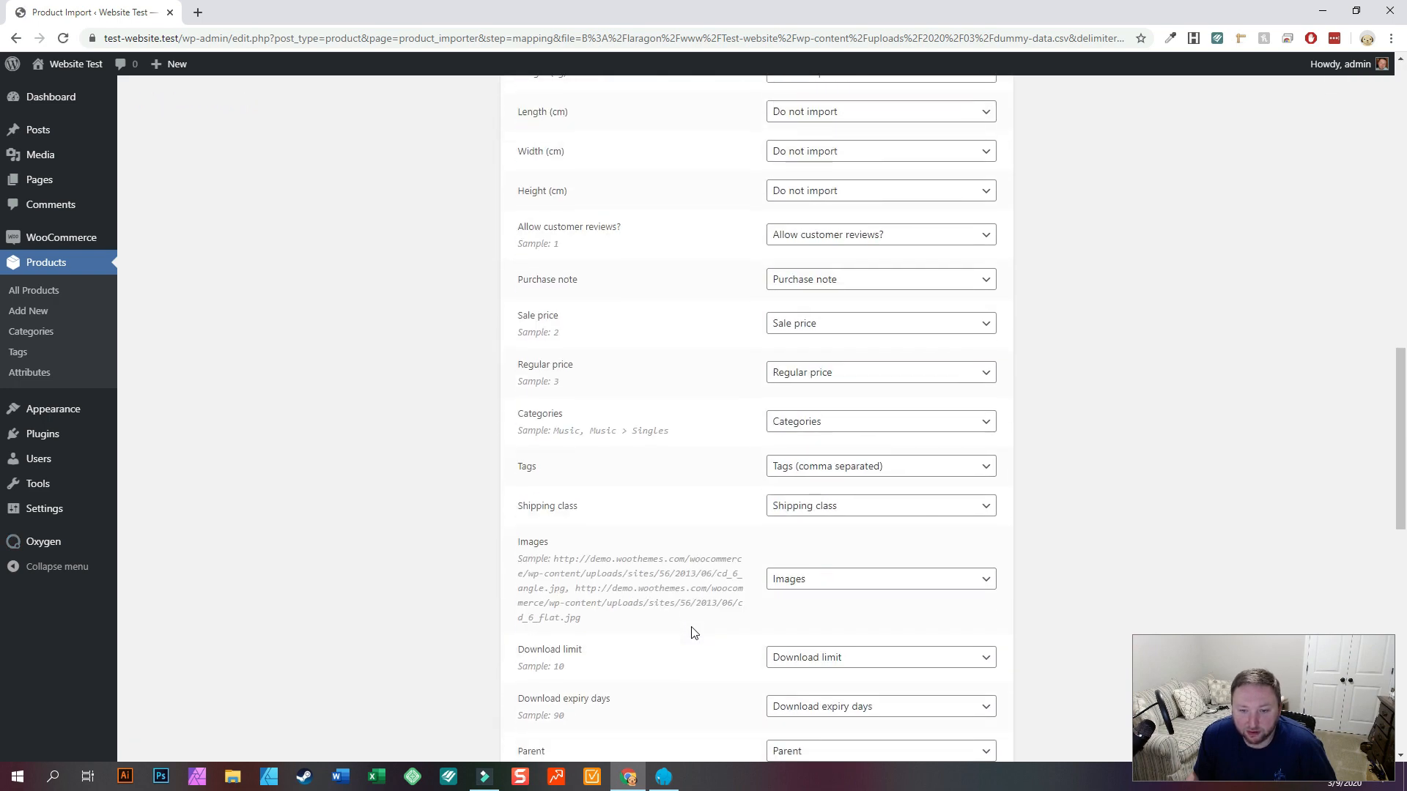
scroll(697, 632, "down", 5)
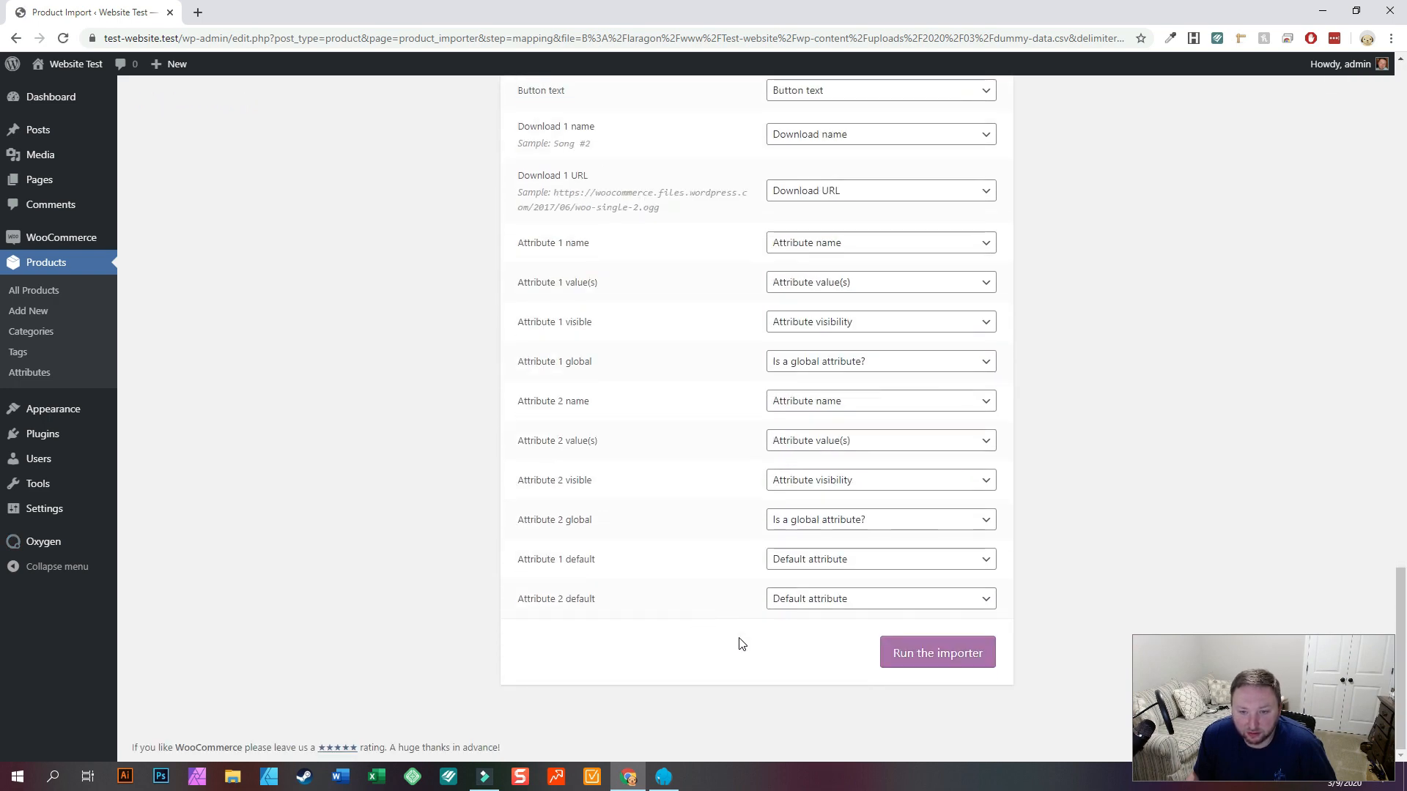
left_click(938, 653)
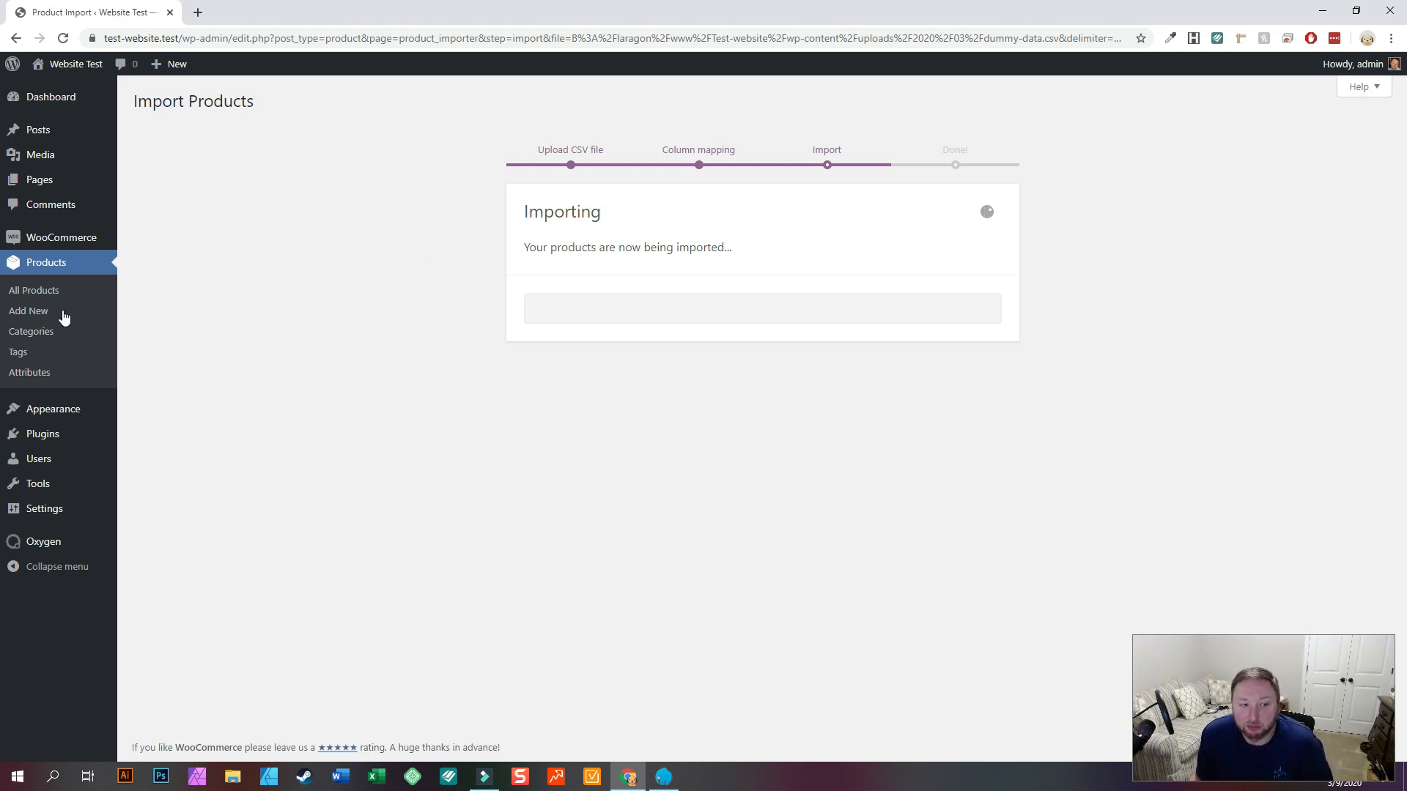
mouse_move(51, 193)
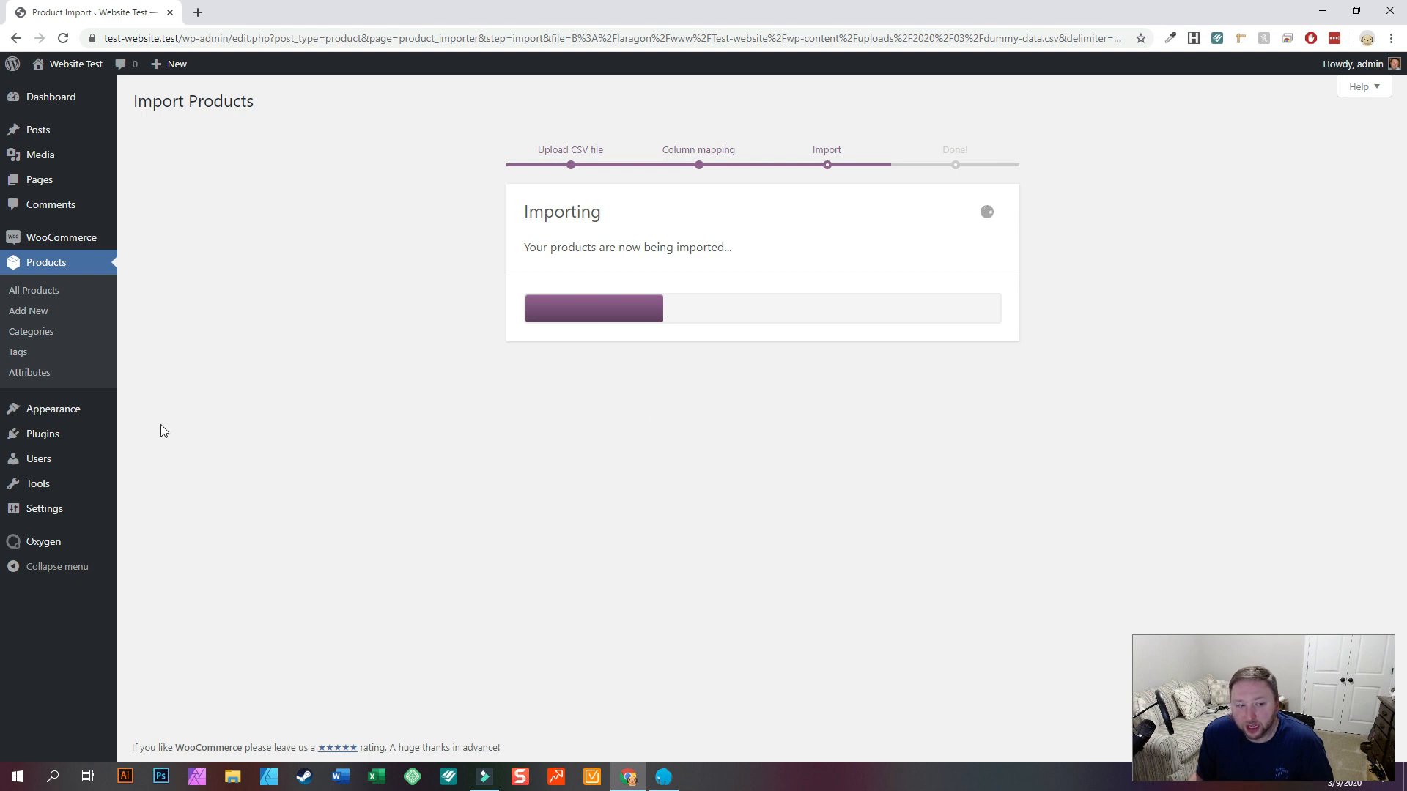
mouse_move(49, 546)
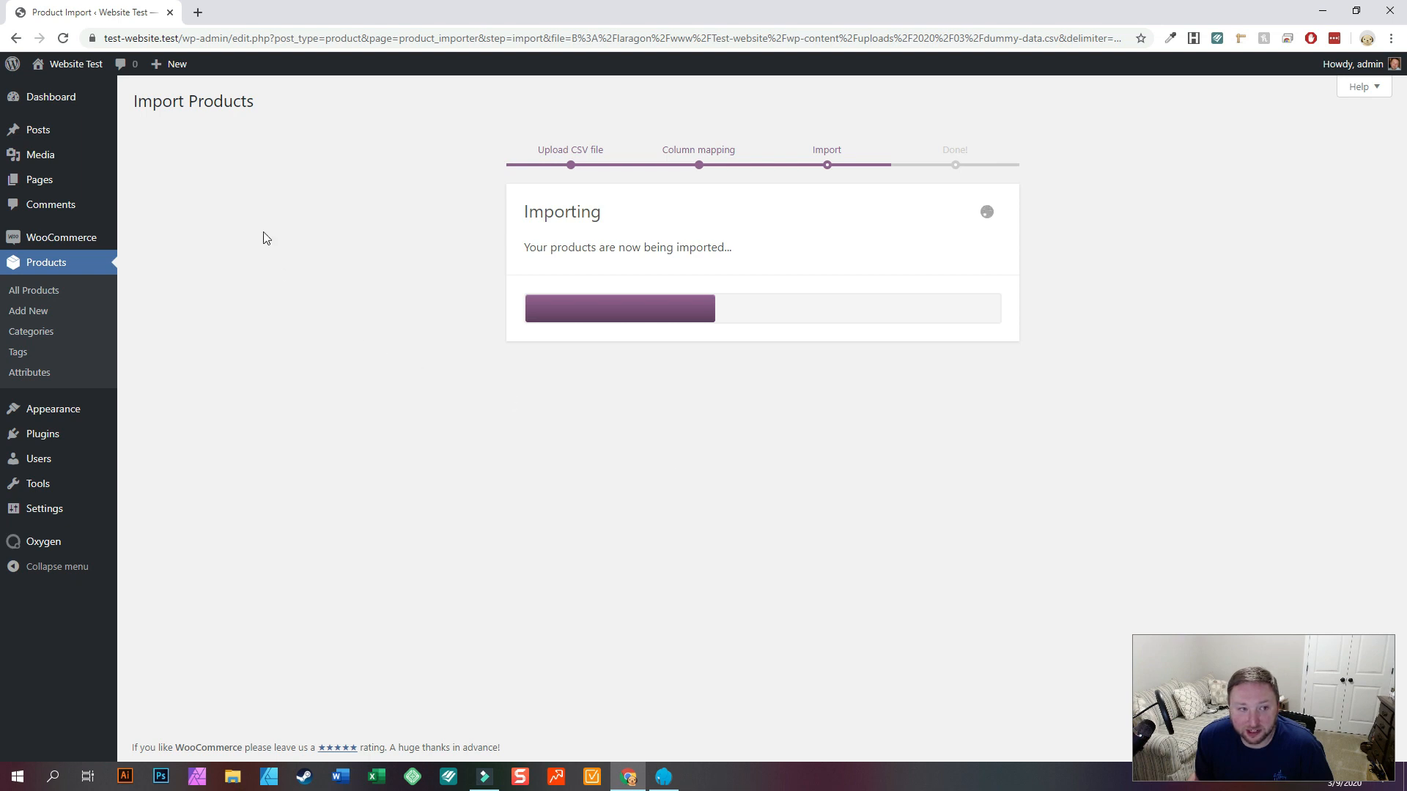
Open the live site in a new browser tab and look over the products listed on the Shop page
mouse_move(64, 67)
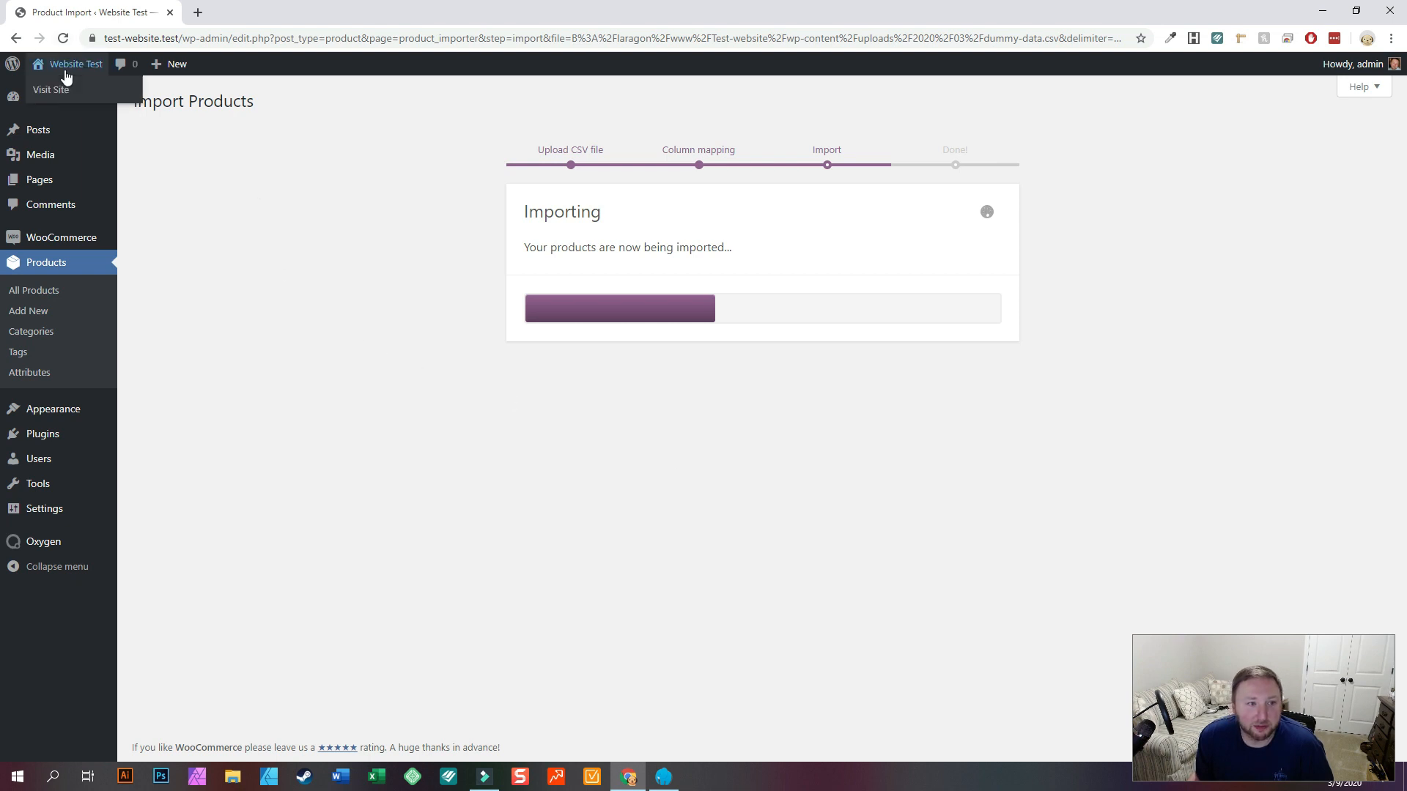
right_click(62, 93)
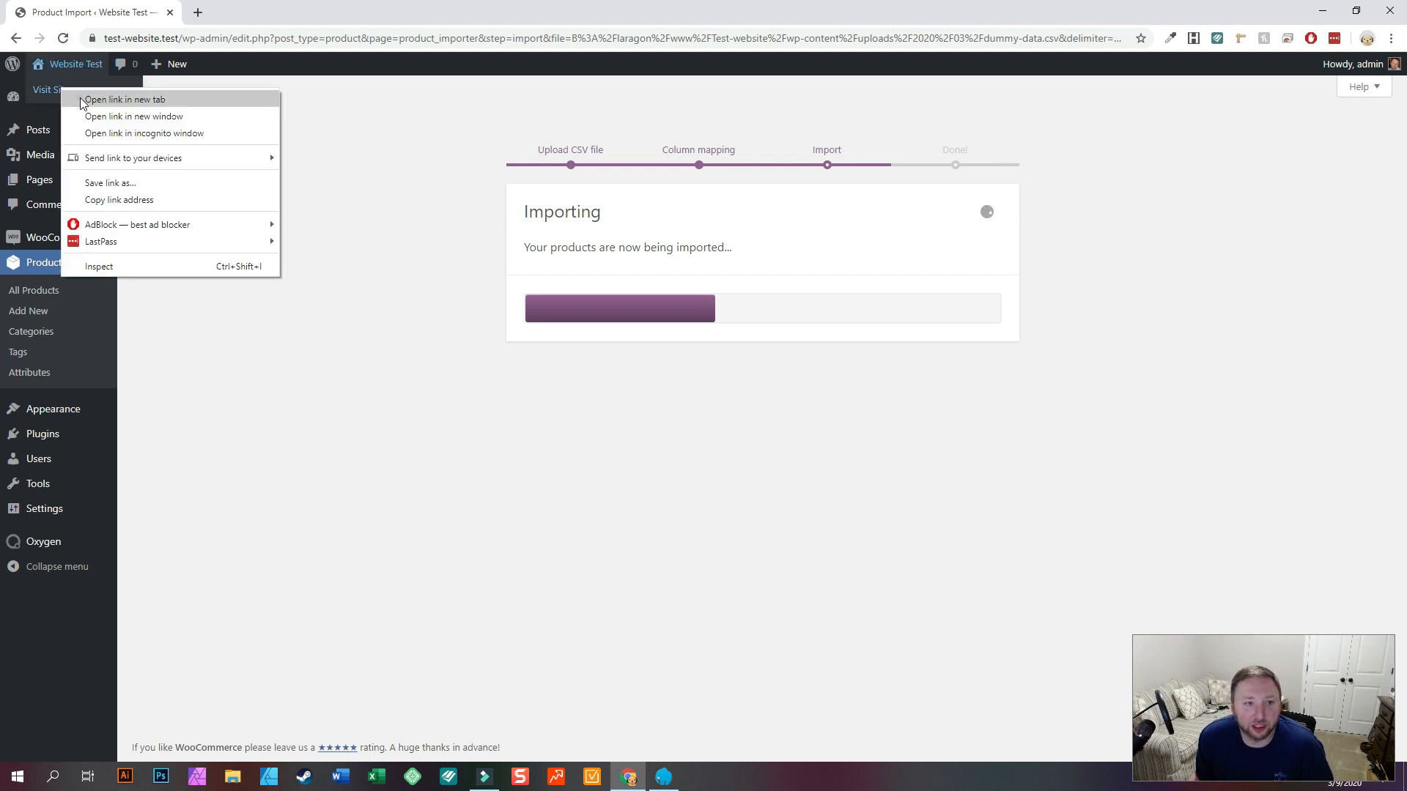
left_click(82, 100)
left_click(266, 15)
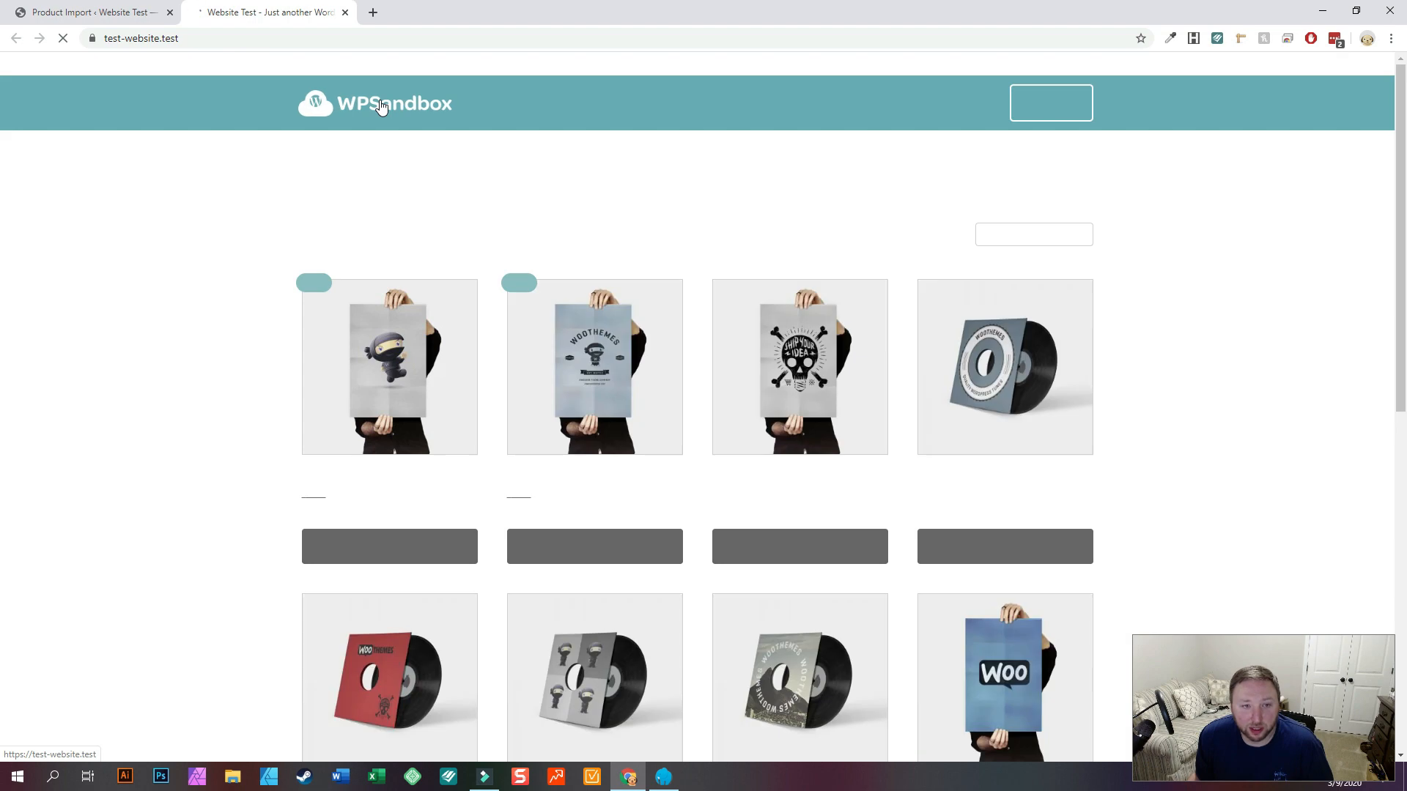
scroll(493, 307, "down", 4)
scroll(491, 323, "down", 5)
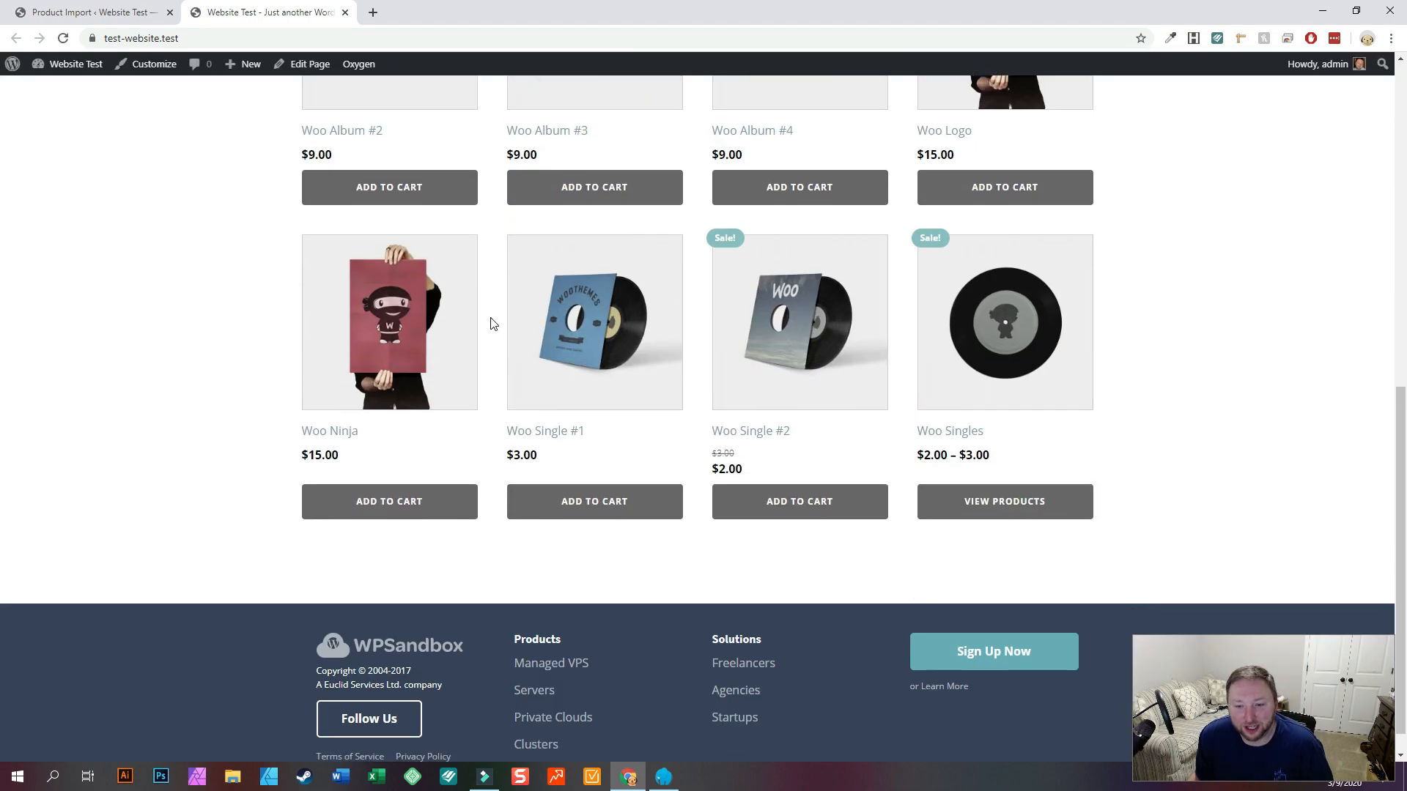
scroll(491, 323, "up", 9)
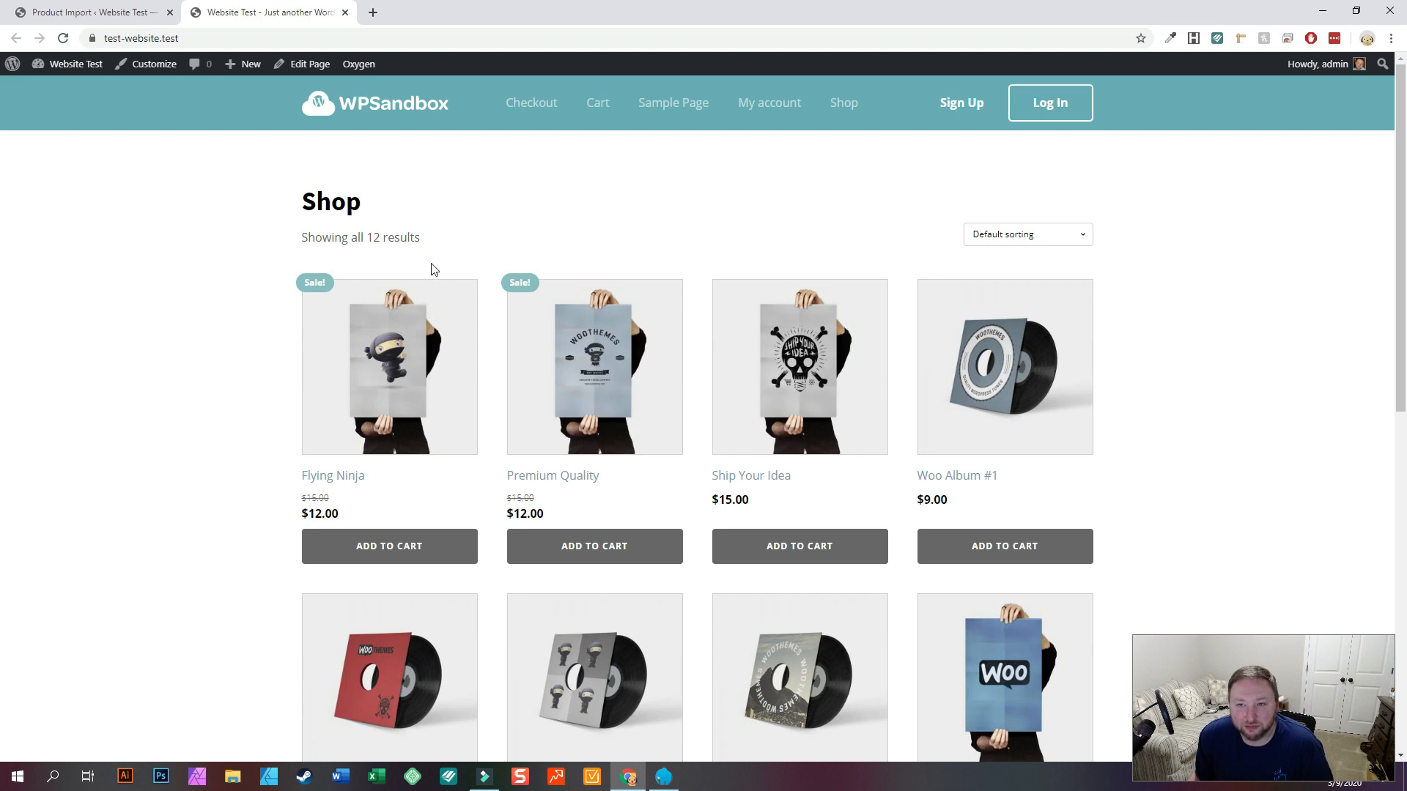
Reload the Shop page from the site navigation, look over its product grid, and check the import's progress
left_click(836, 105)
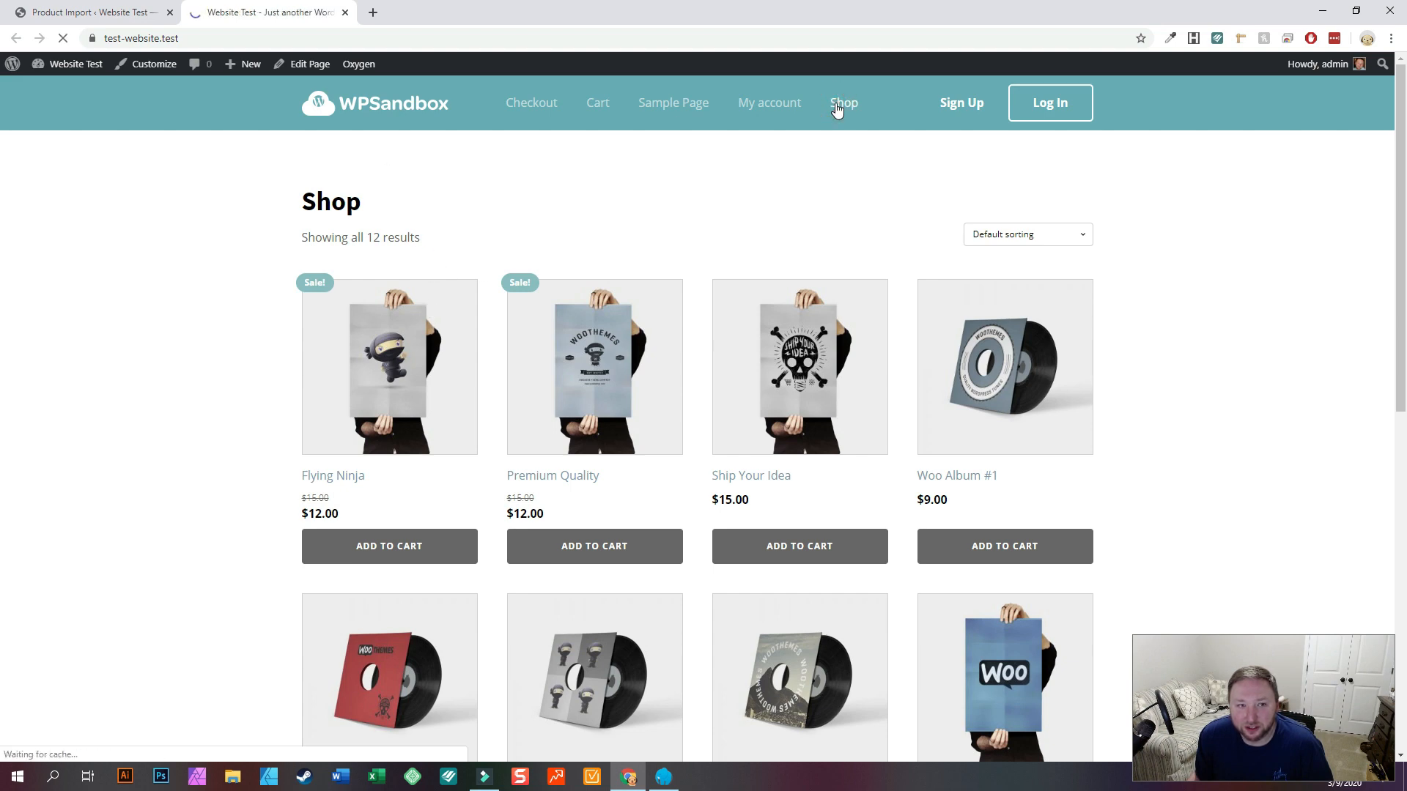
scroll(455, 345, "down", 13)
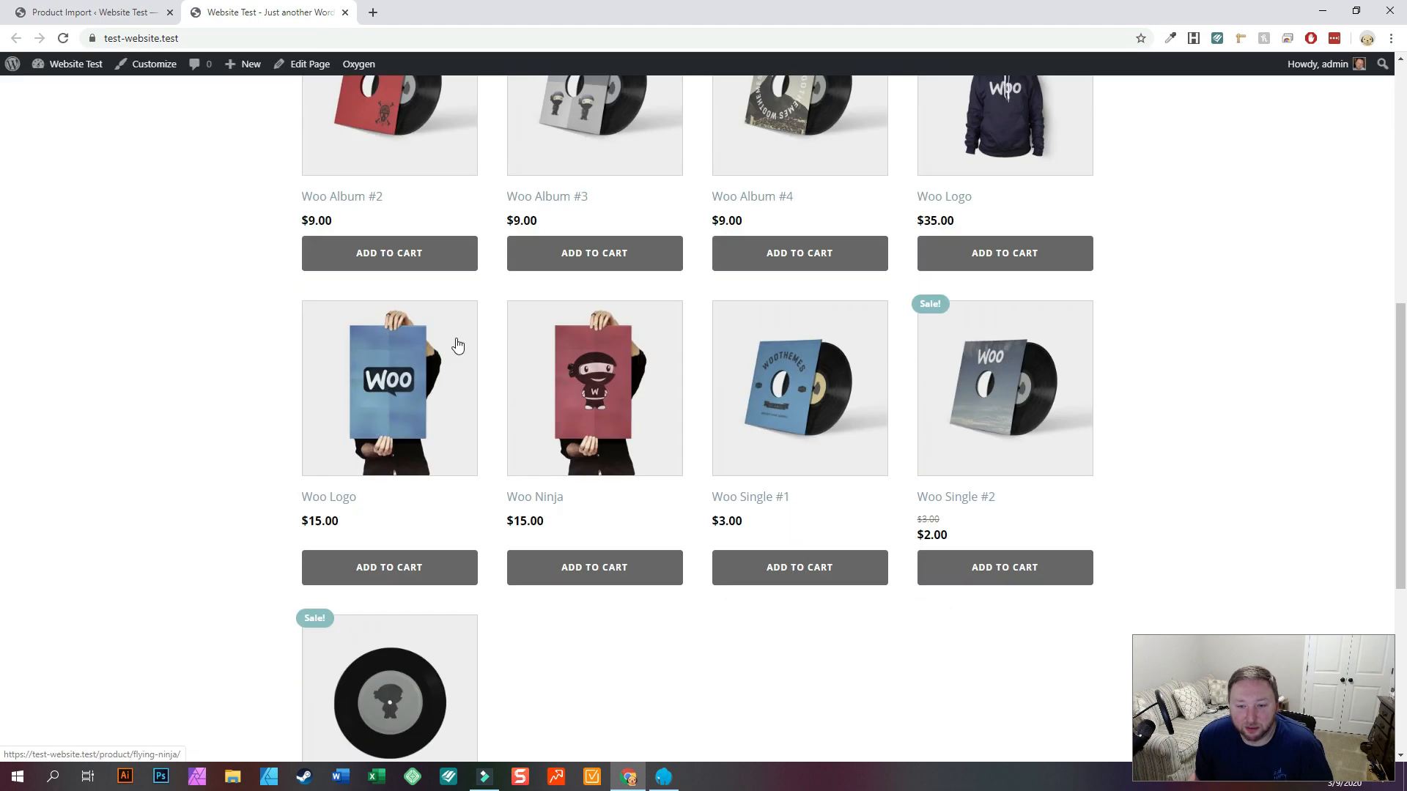
scroll(360, 215, "up", 6)
left_click(95, 12)
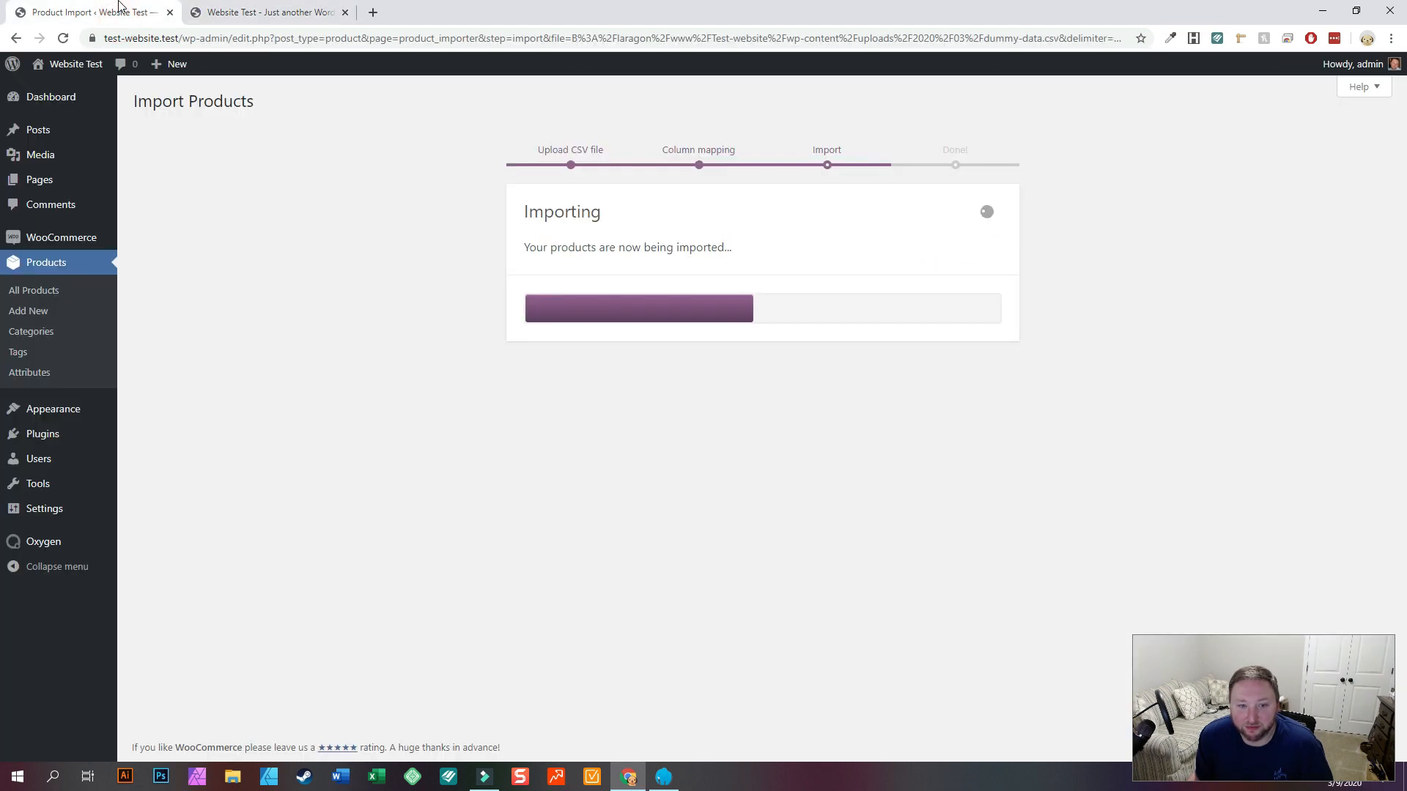
left_click(374, 11)
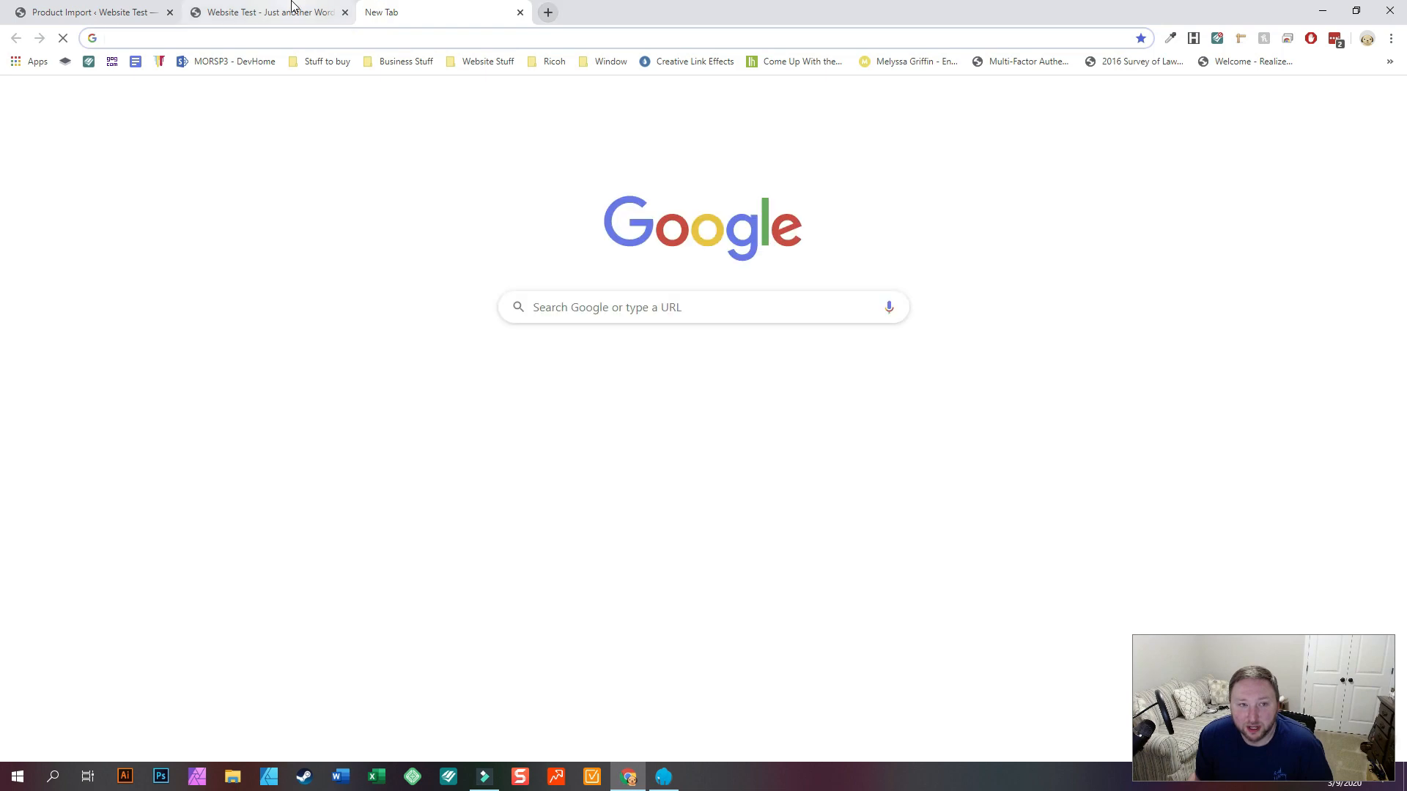
left_click(292, 13)
left_click(516, 13)
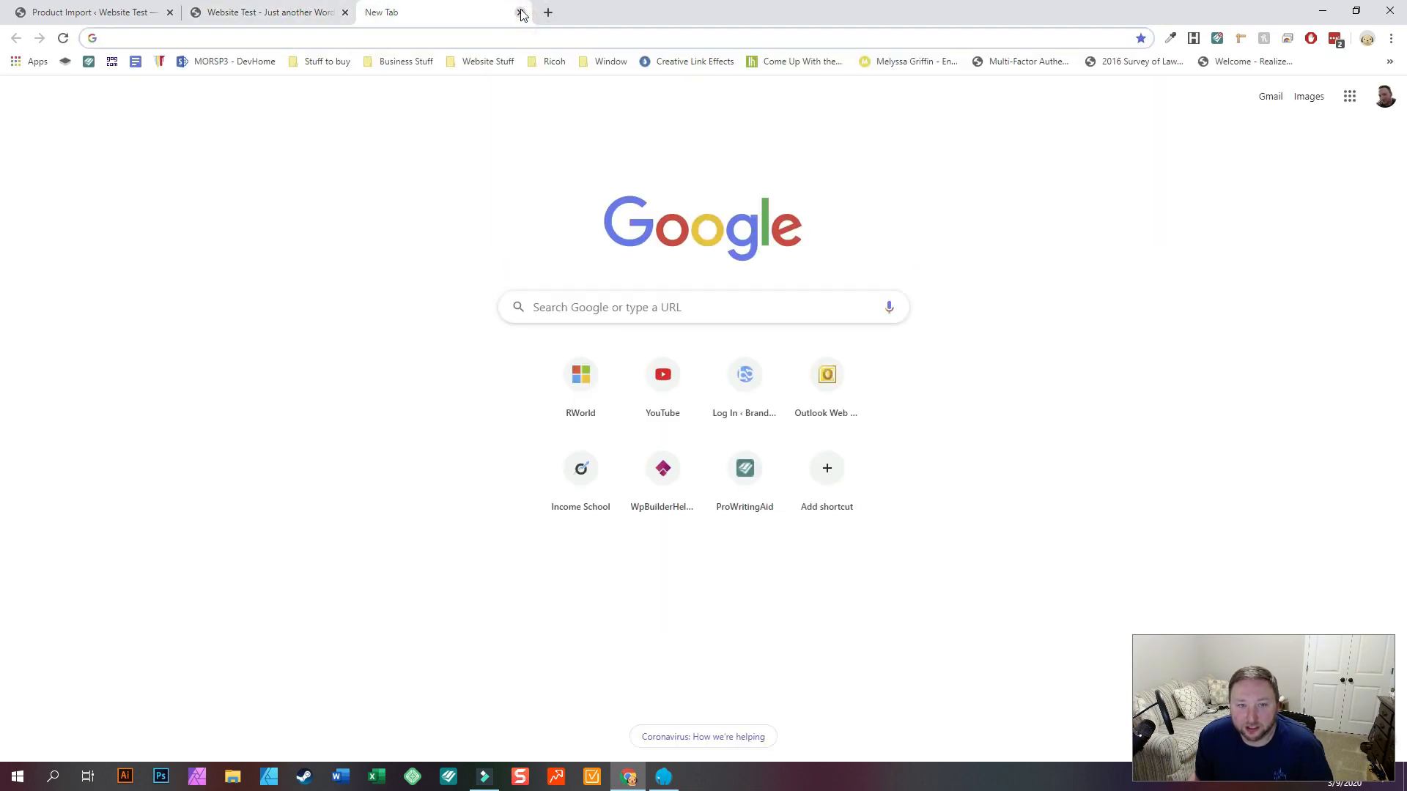
left_click(519, 13)
View the Flying Ninja product page from the shop grid, then close it and return to the product import
scroll(486, 275, "up", 8)
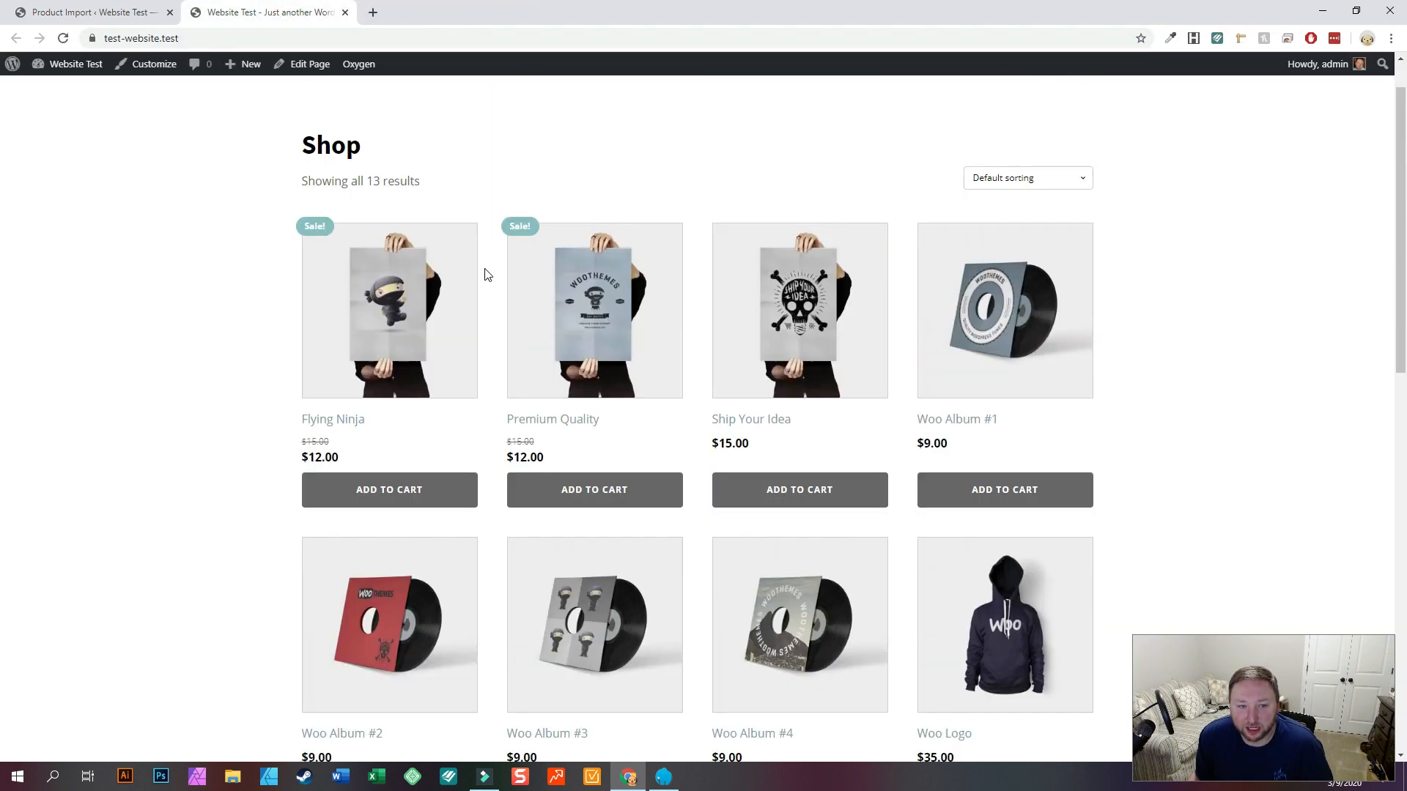
left_click(395, 334)
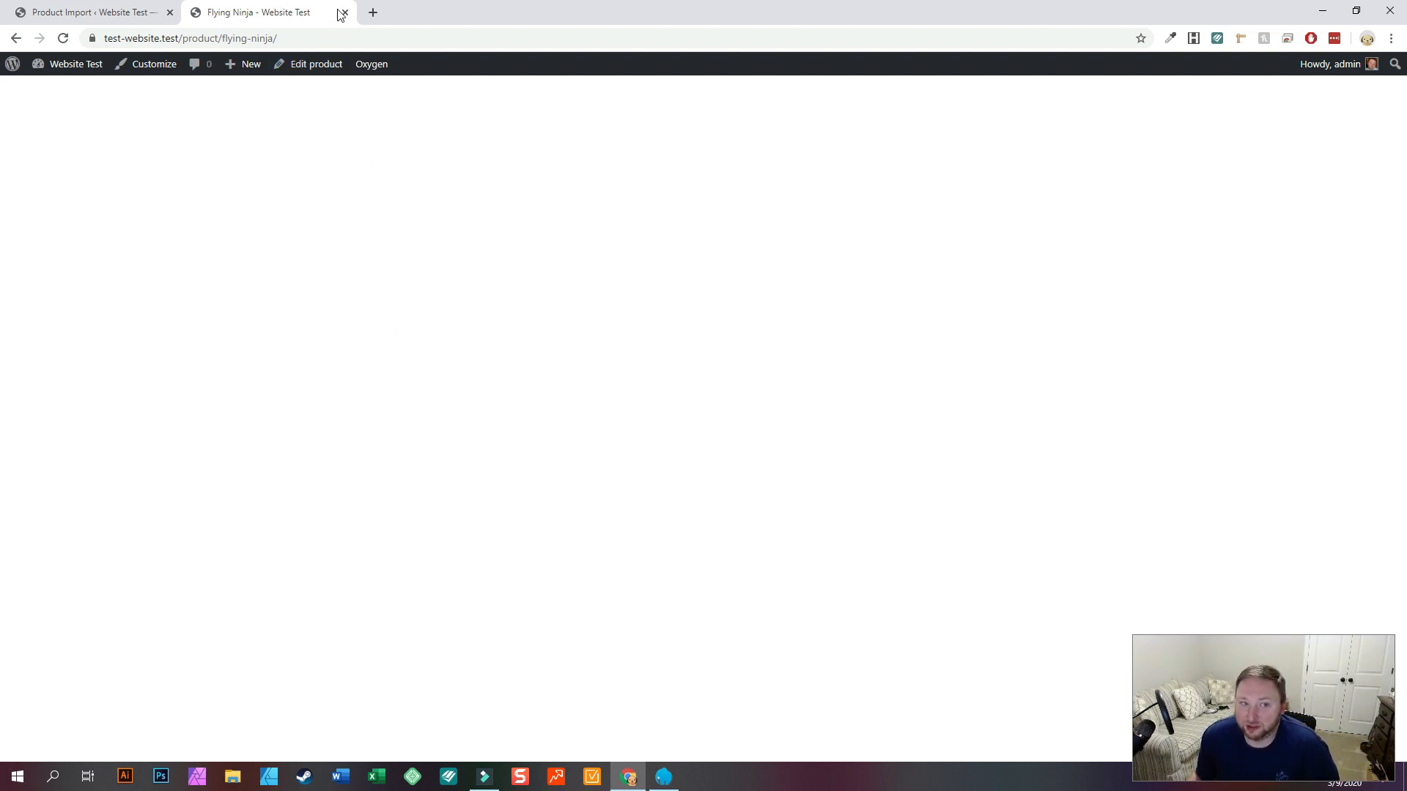
left_click(73, 11)
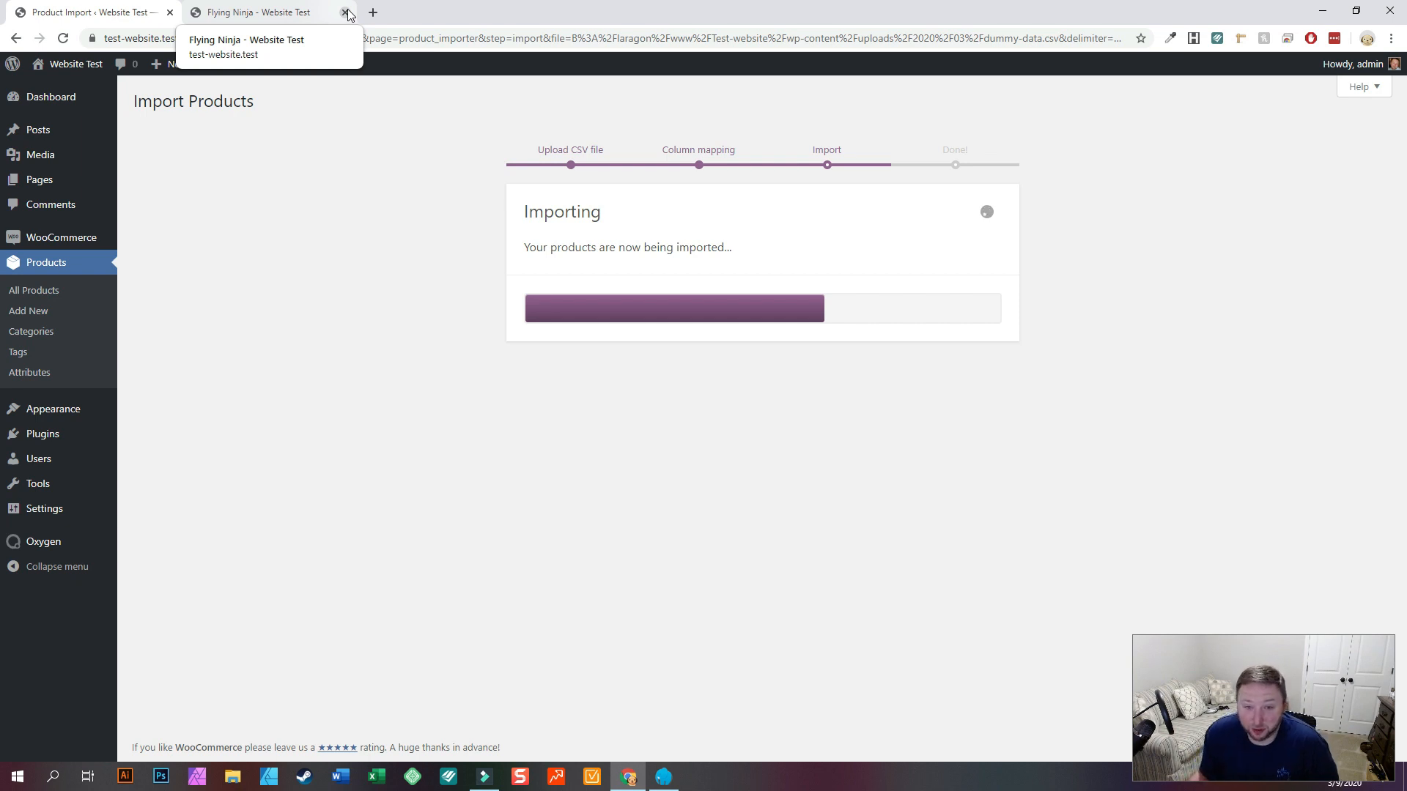
left_click(346, 13)
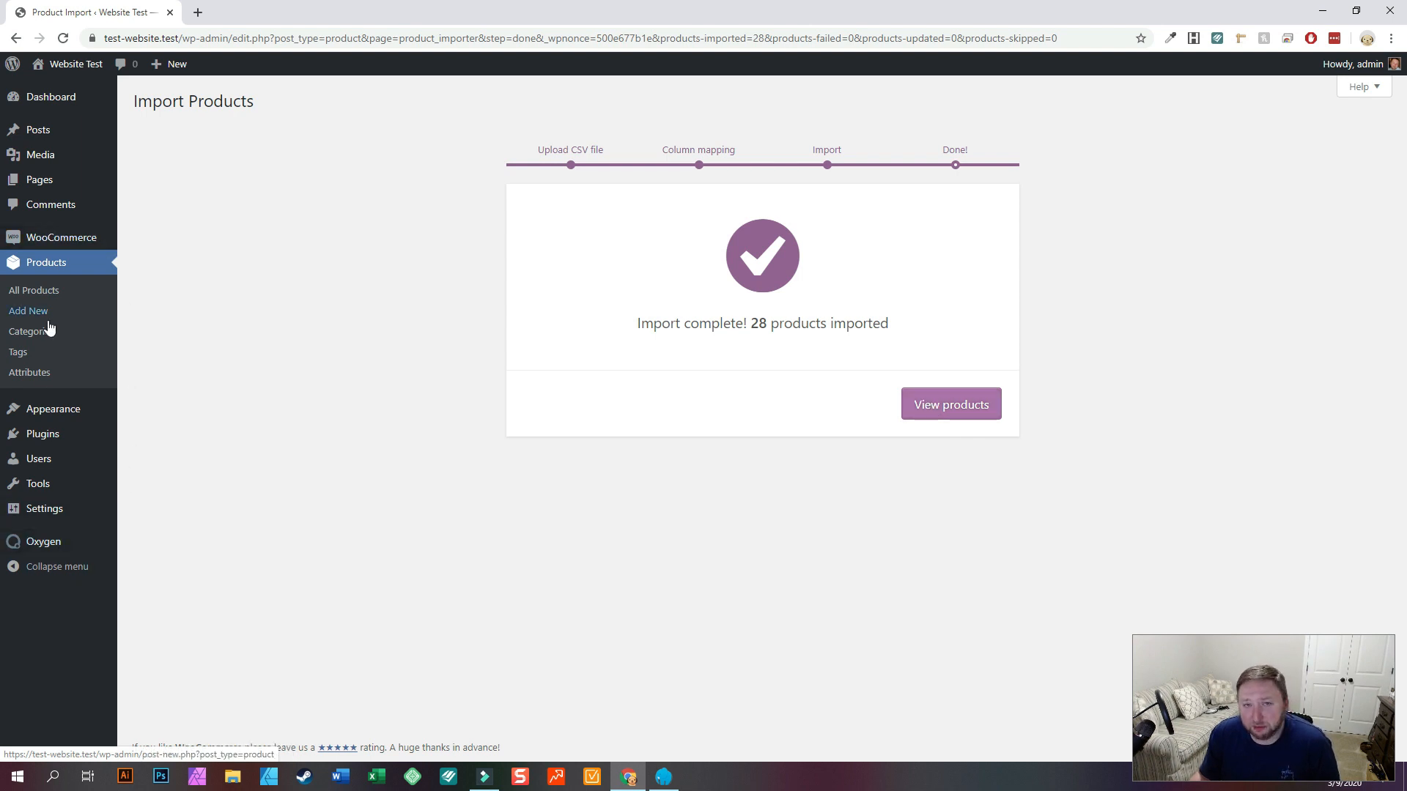
Open the Shopping Archives template from Oxygen's template list and launch it in the Oxygen builder
mouse_move(33, 546)
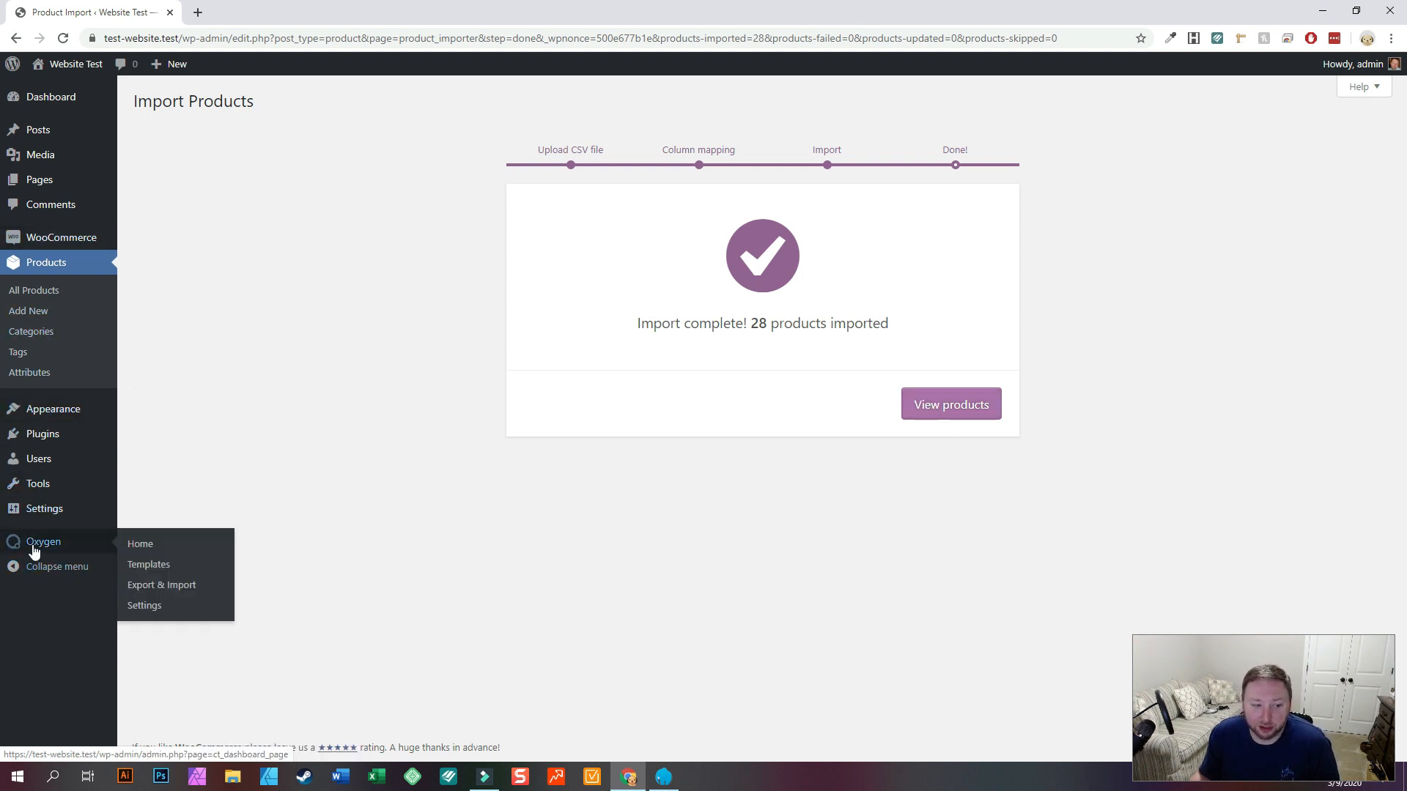
left_click(154, 567)
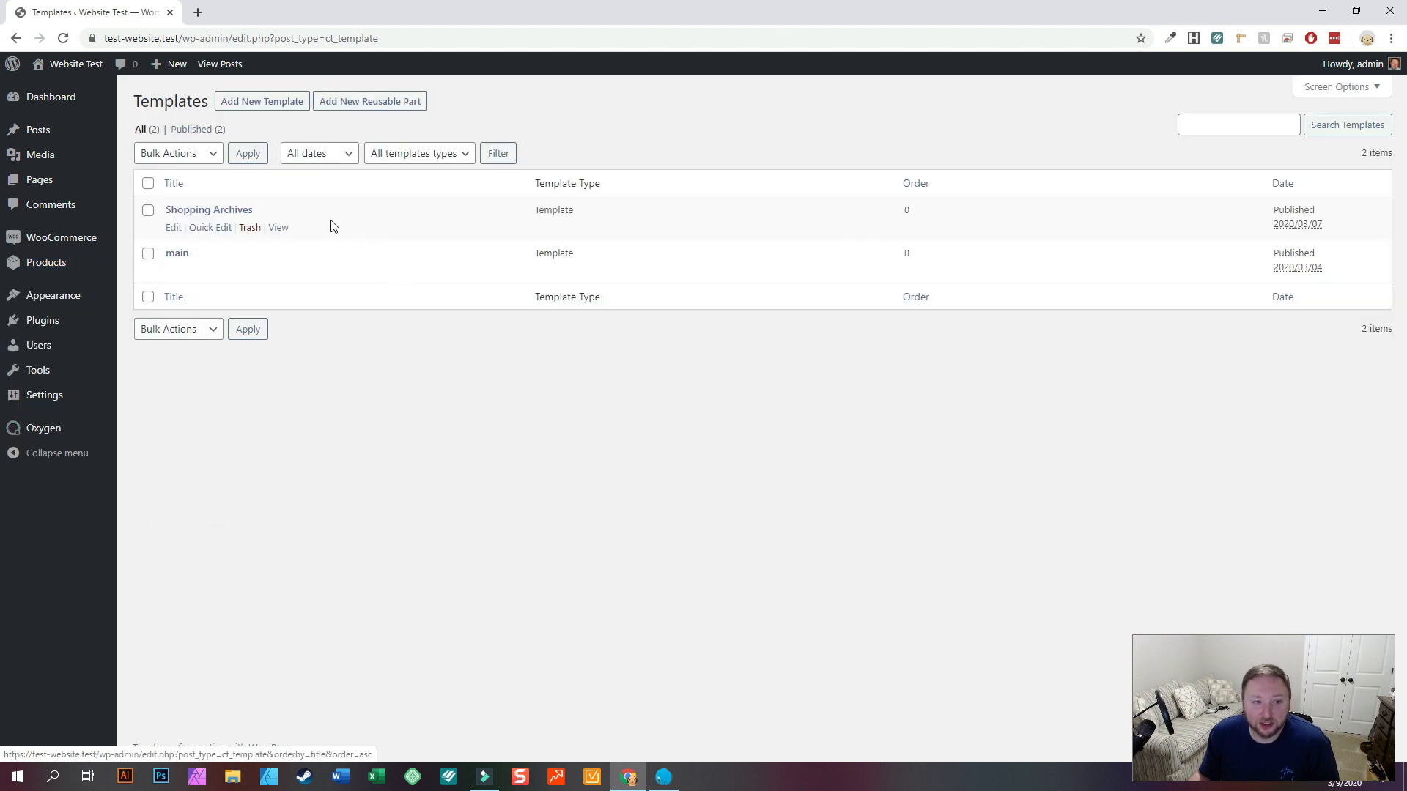
left_click(173, 228)
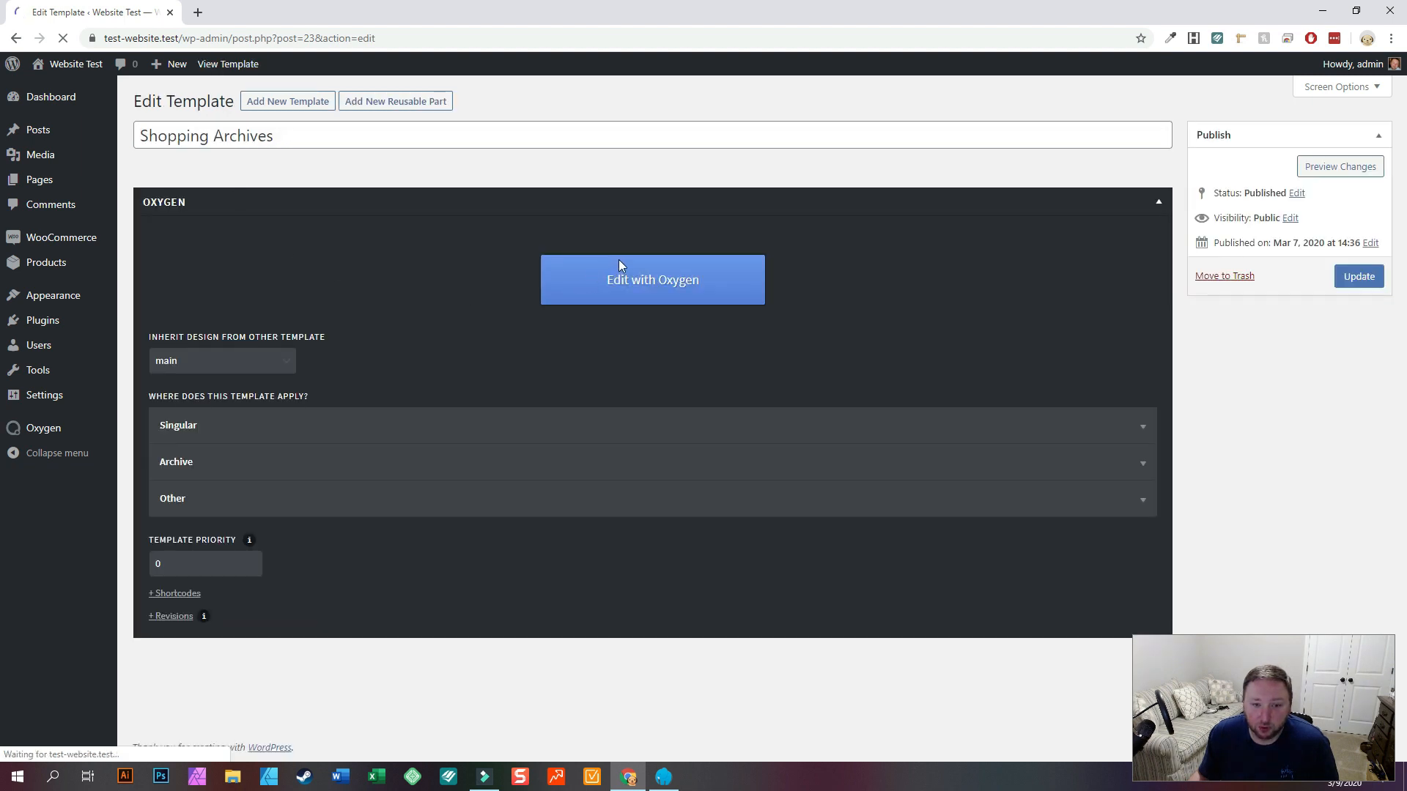
left_click(640, 284)
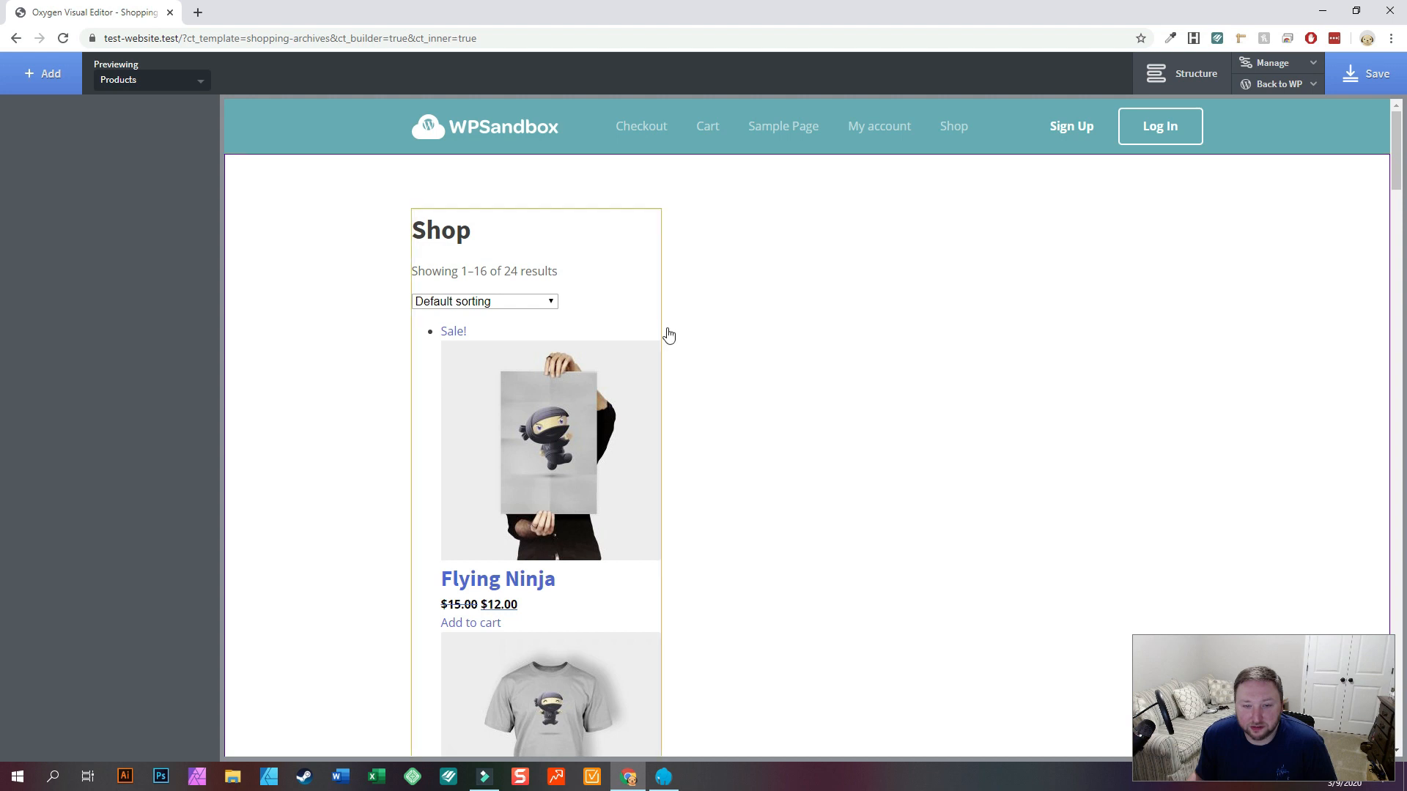
Inspect the Products List element and its parent section, and look over the product listing in the template preview
left_click(607, 276)
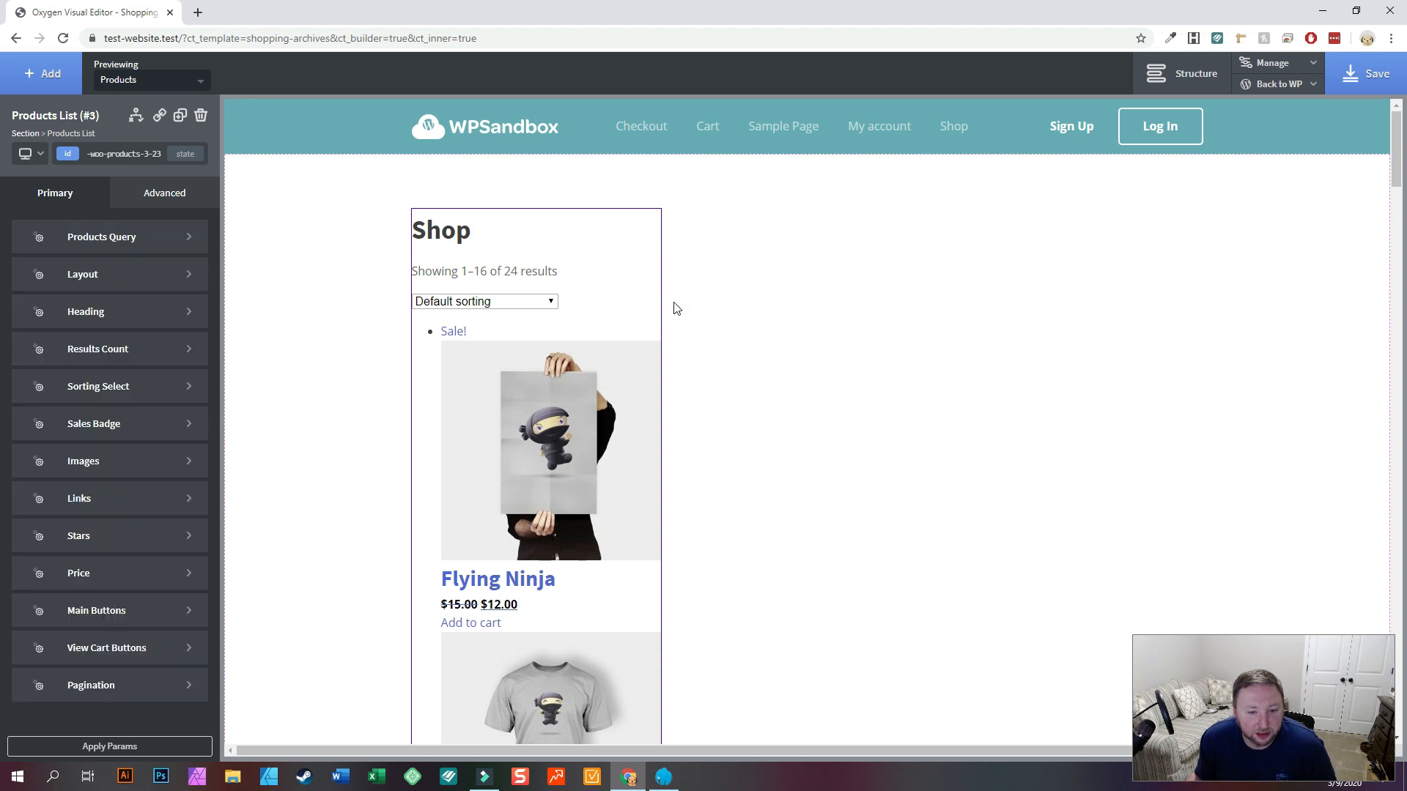
left_click(345, 224)
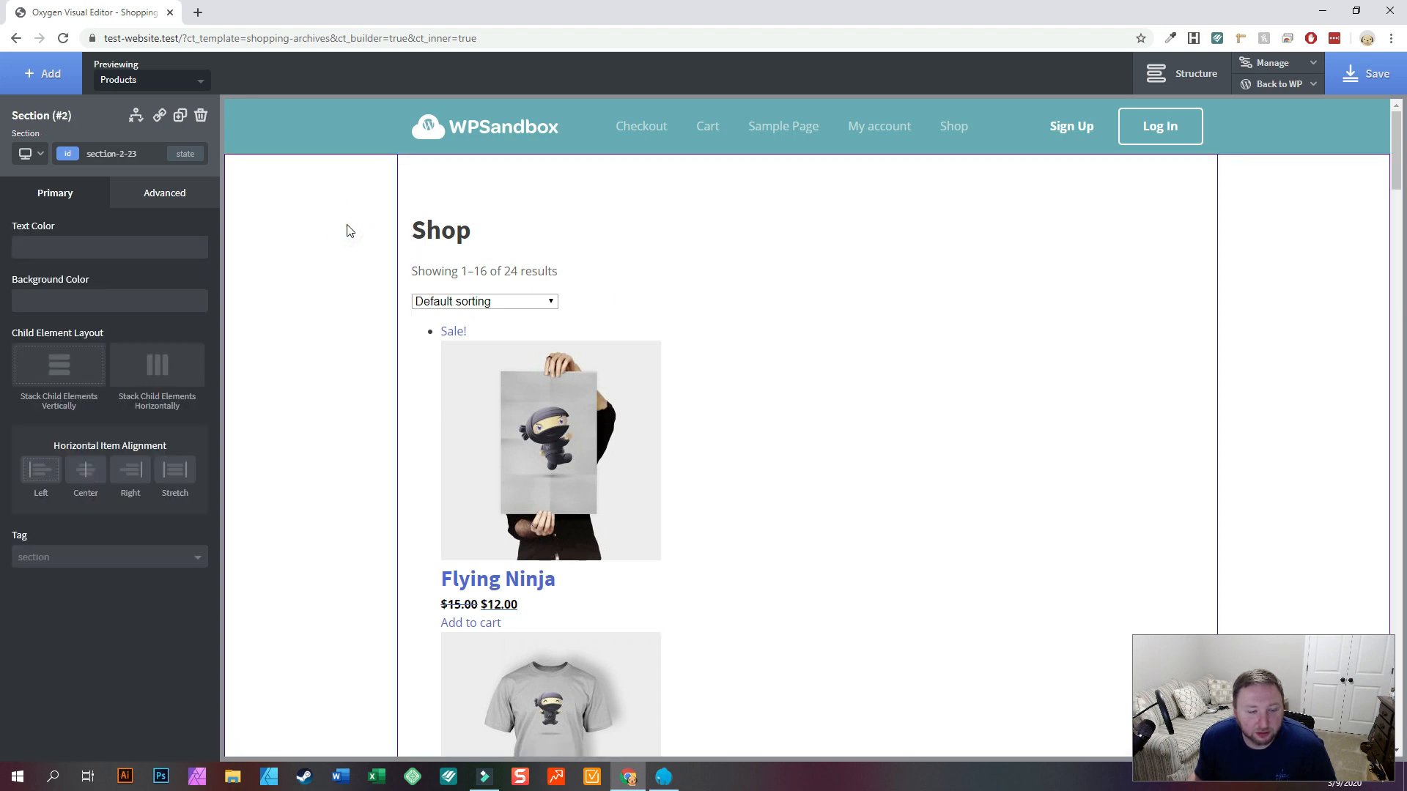
scroll(685, 432, "down", 20)
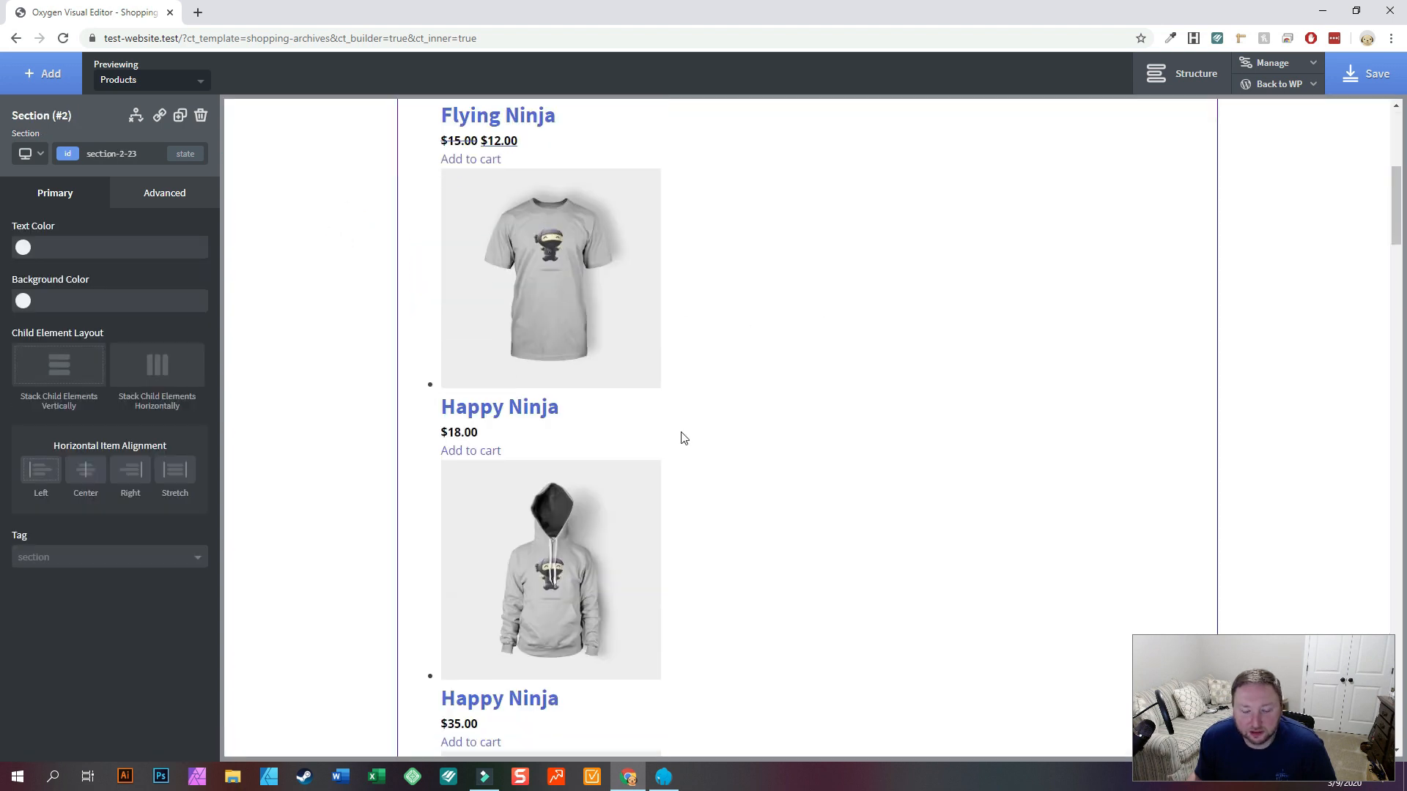
scroll(687, 426, "down", 20)
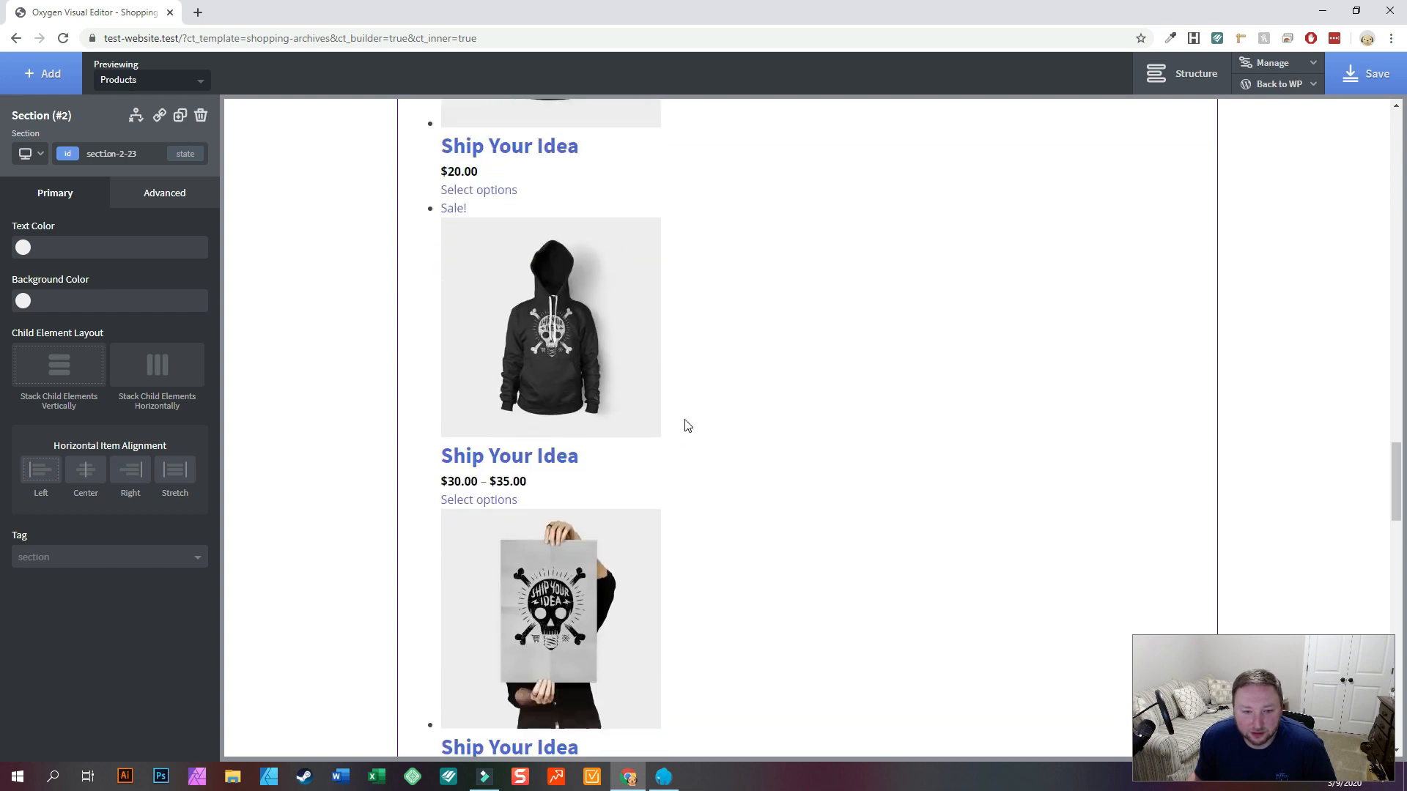
scroll(687, 426, "down", 8)
scroll(687, 426, "up", 12)
scroll(688, 426, "up", 20)
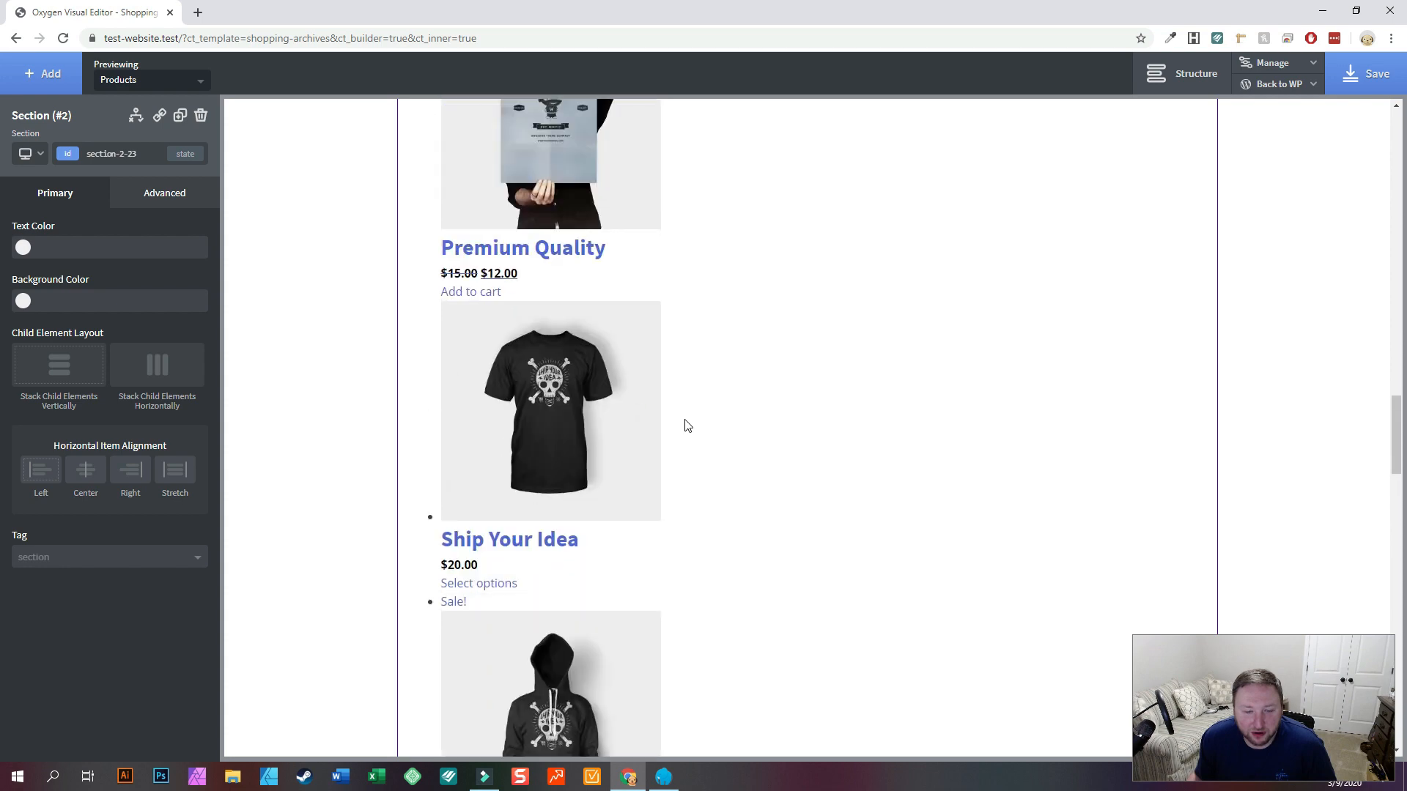
Select the Products List element and look over its advanced and primary settings
scroll(687, 426, "up", 20)
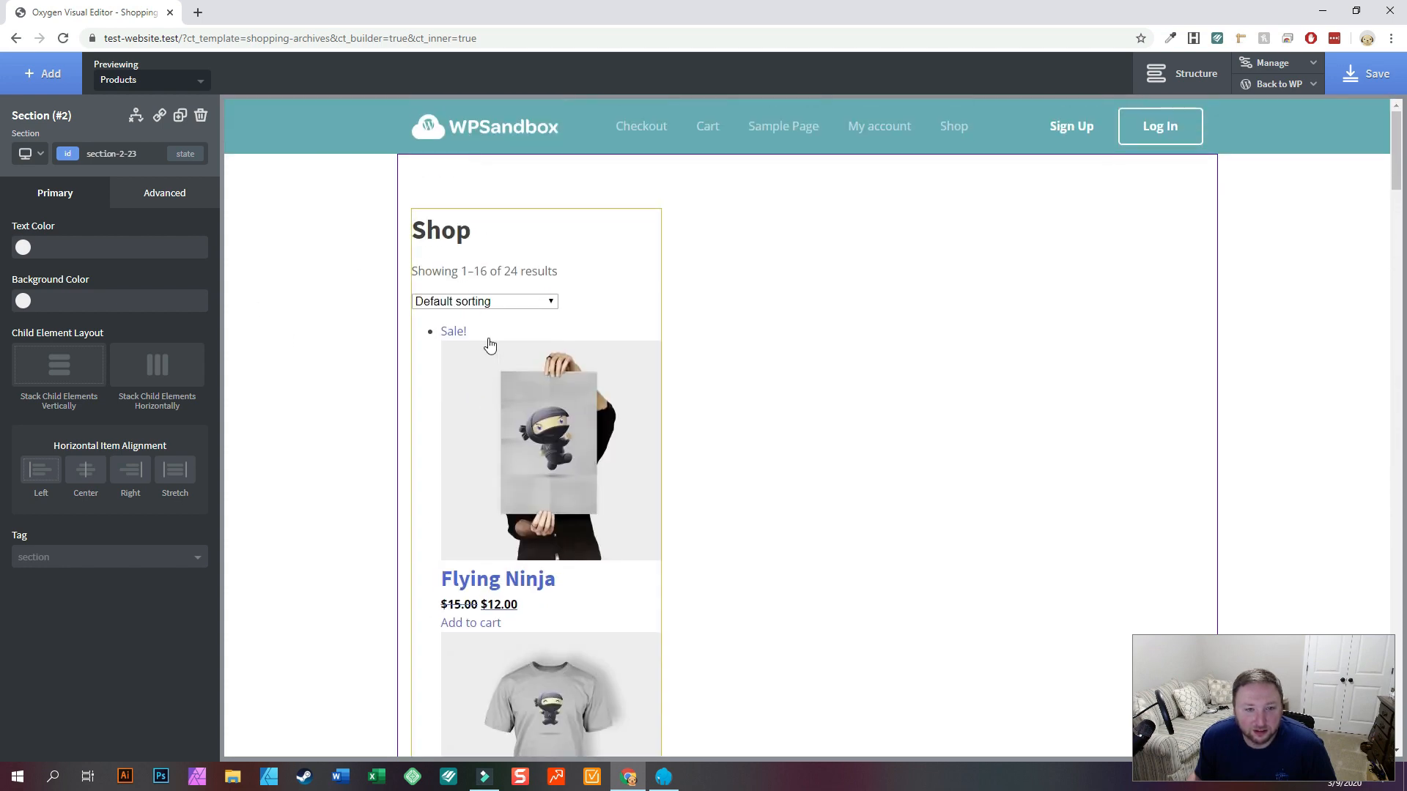
left_click(491, 372)
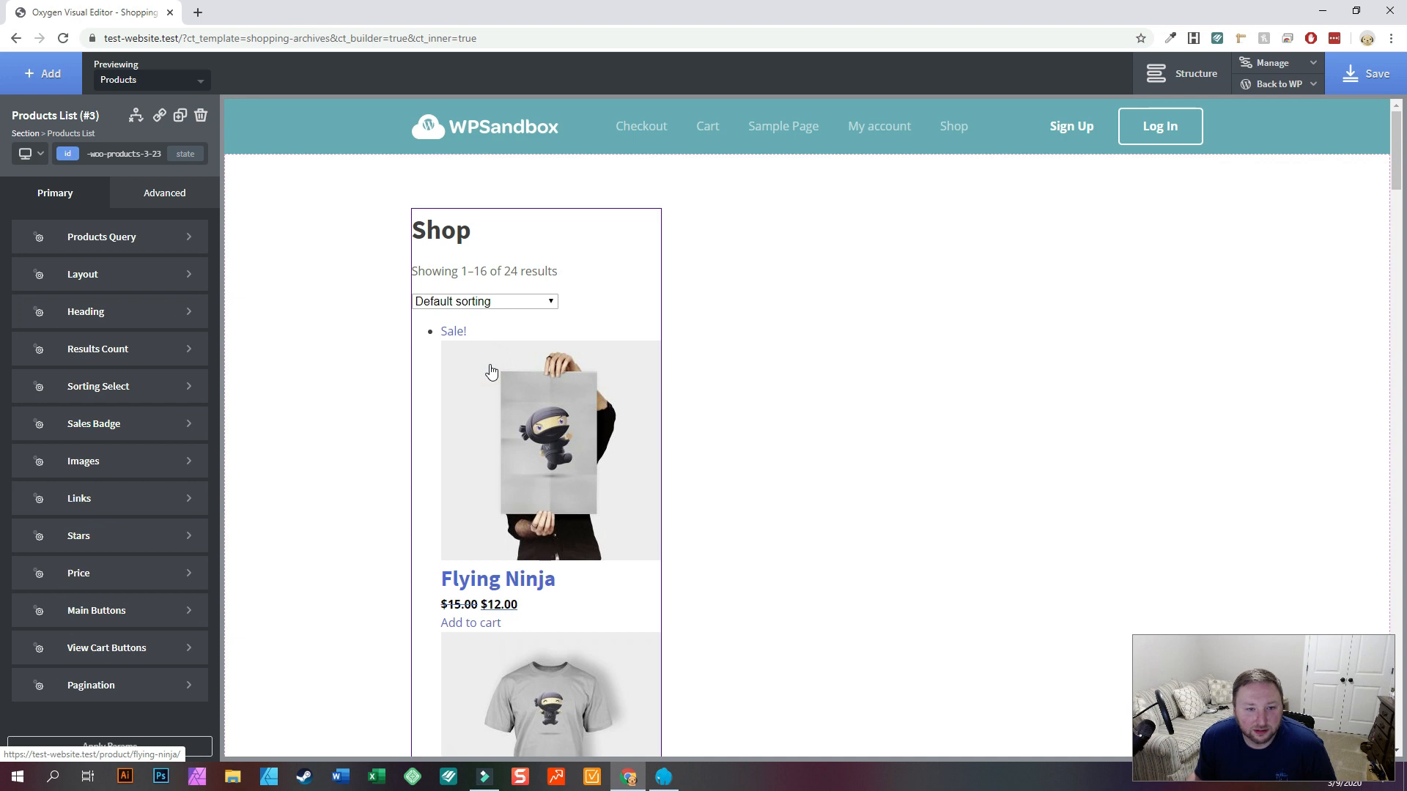
left_click(167, 195)
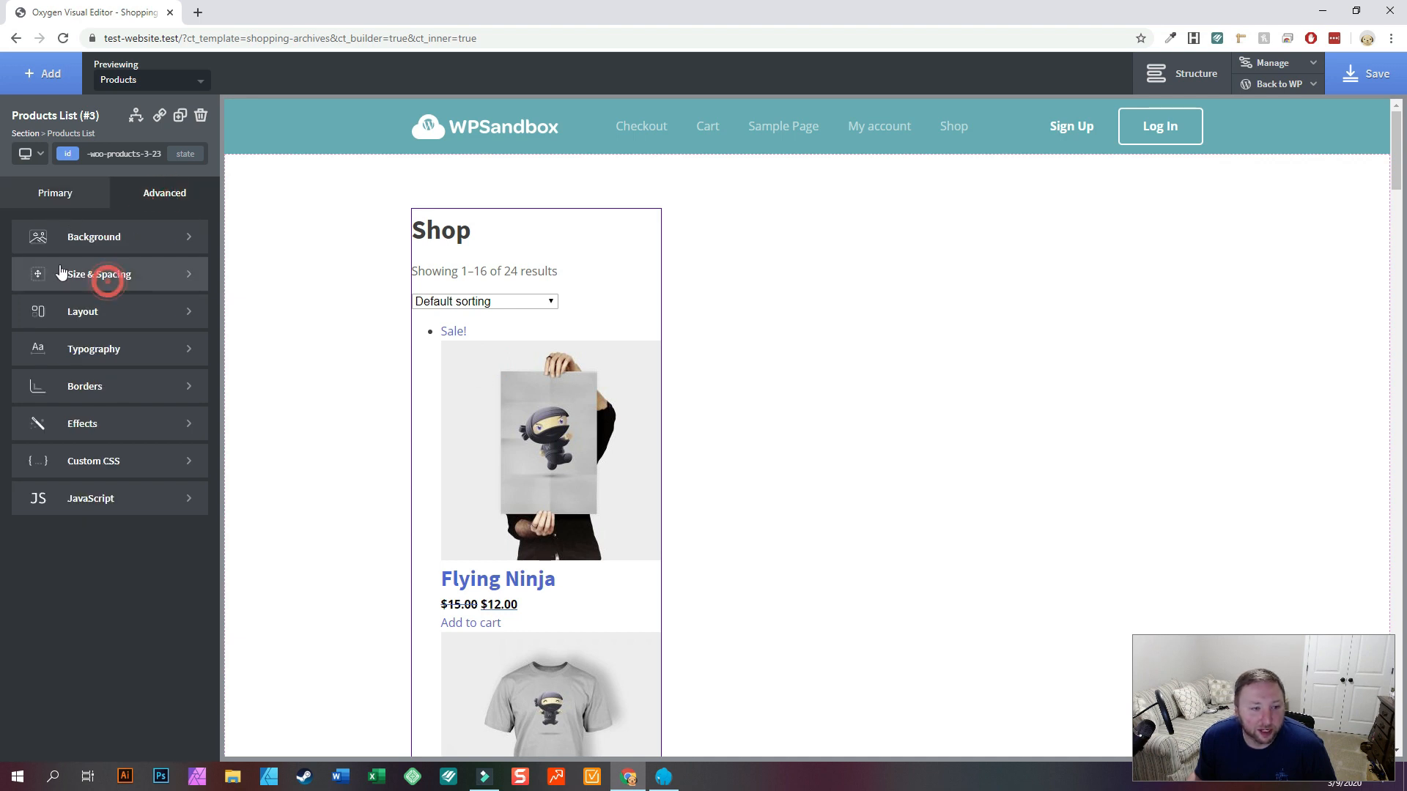
left_click(87, 276)
left_click(45, 188)
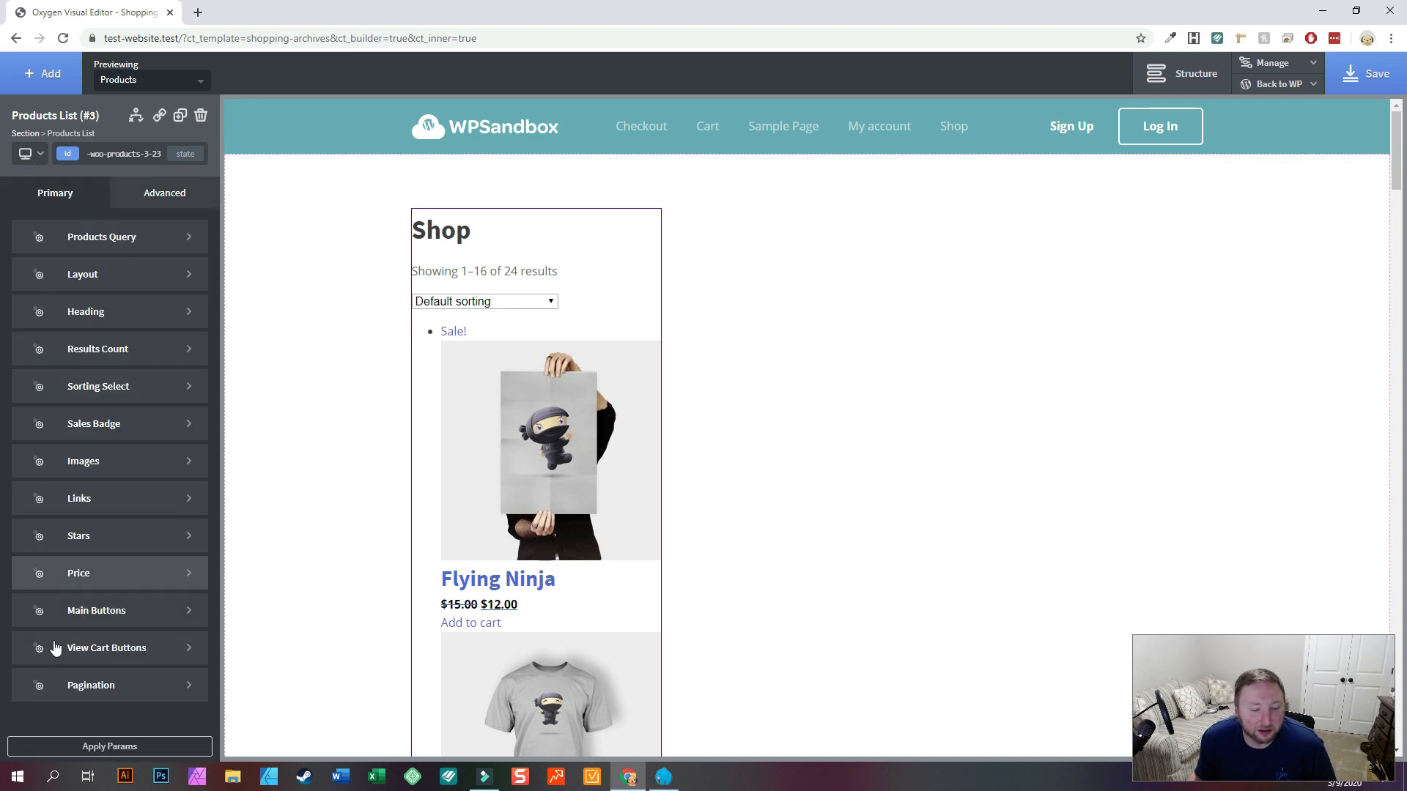
Preview the product list at the less than 768px and less than 480px breakpoints, and return to All devices
left_click(30, 154)
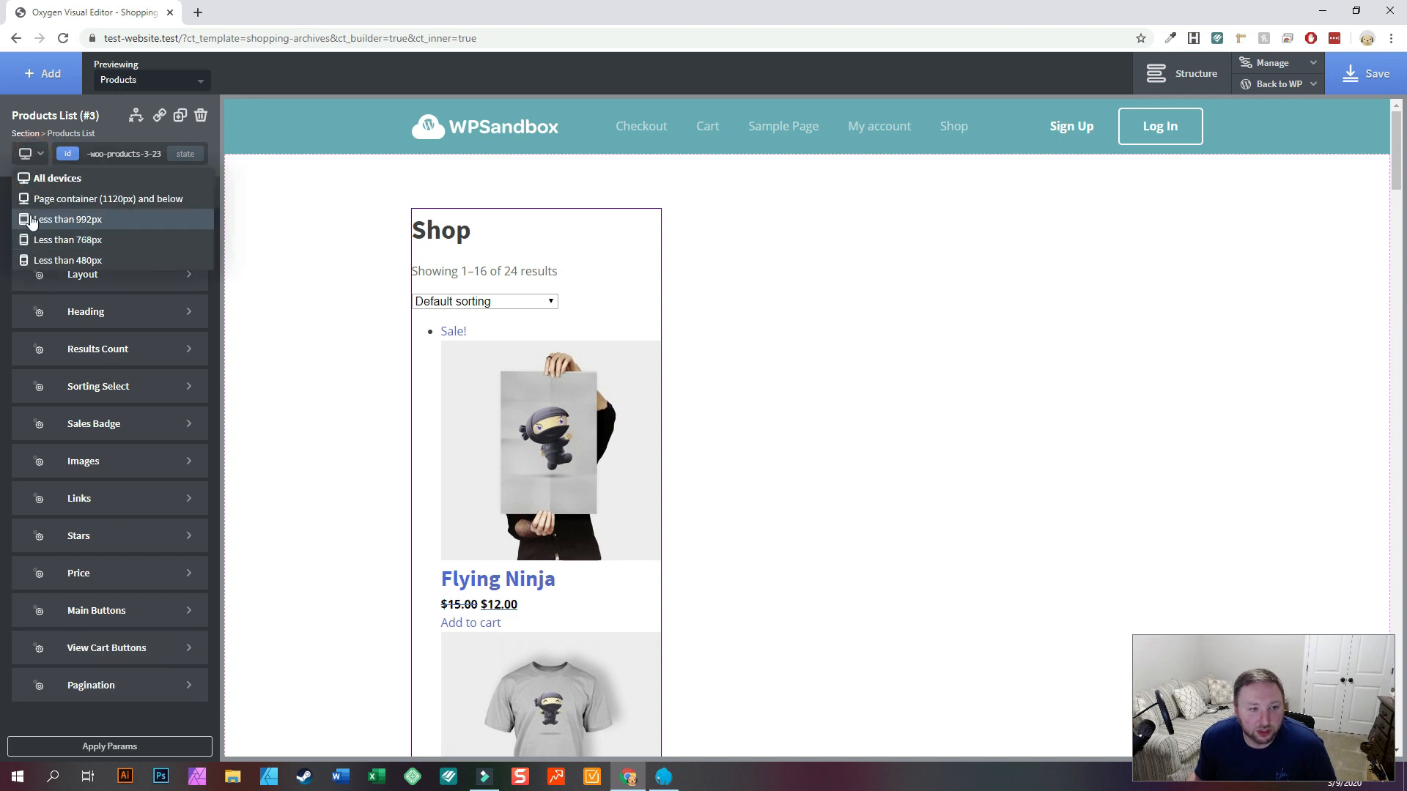
left_click(38, 259)
left_click(30, 153)
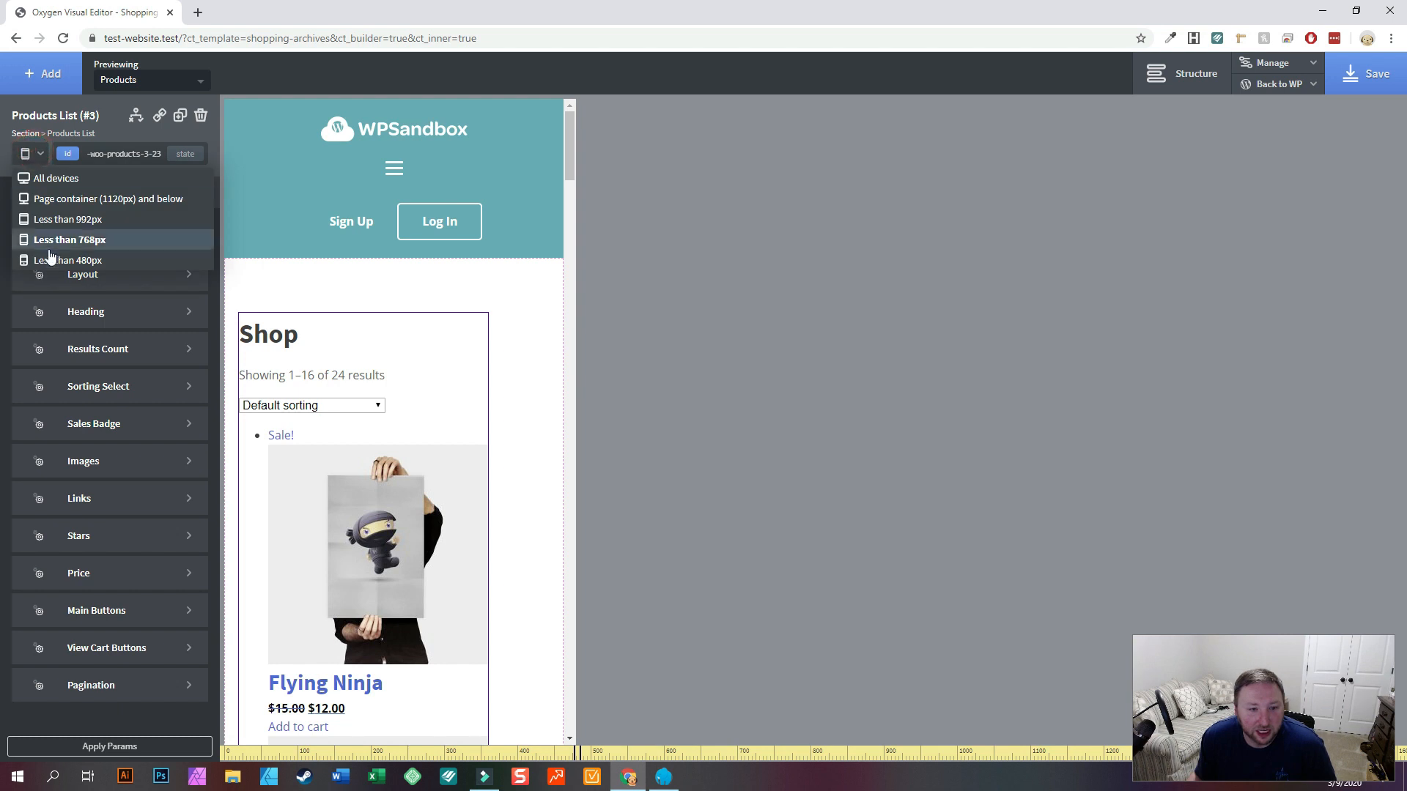
left_click(27, 155)
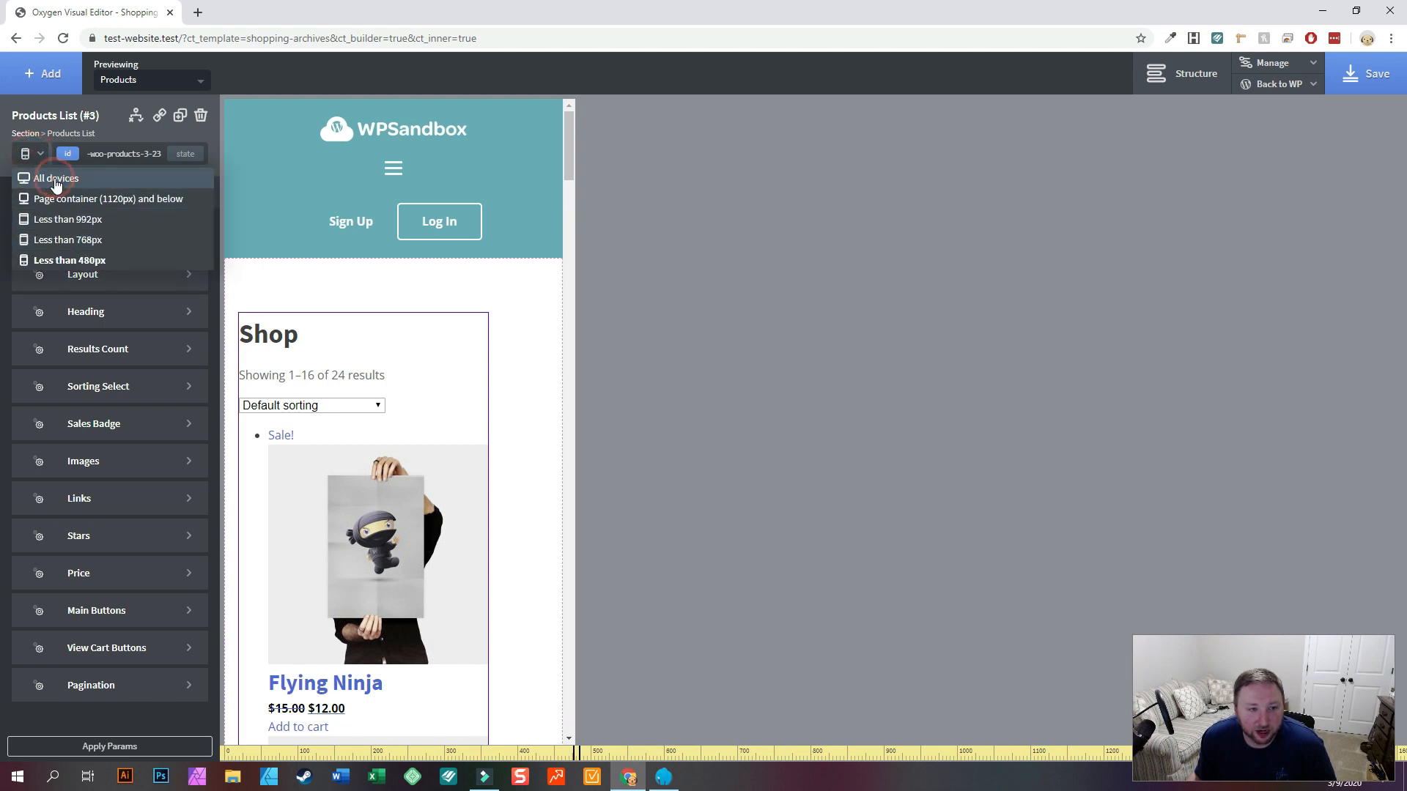
left_click(55, 178)
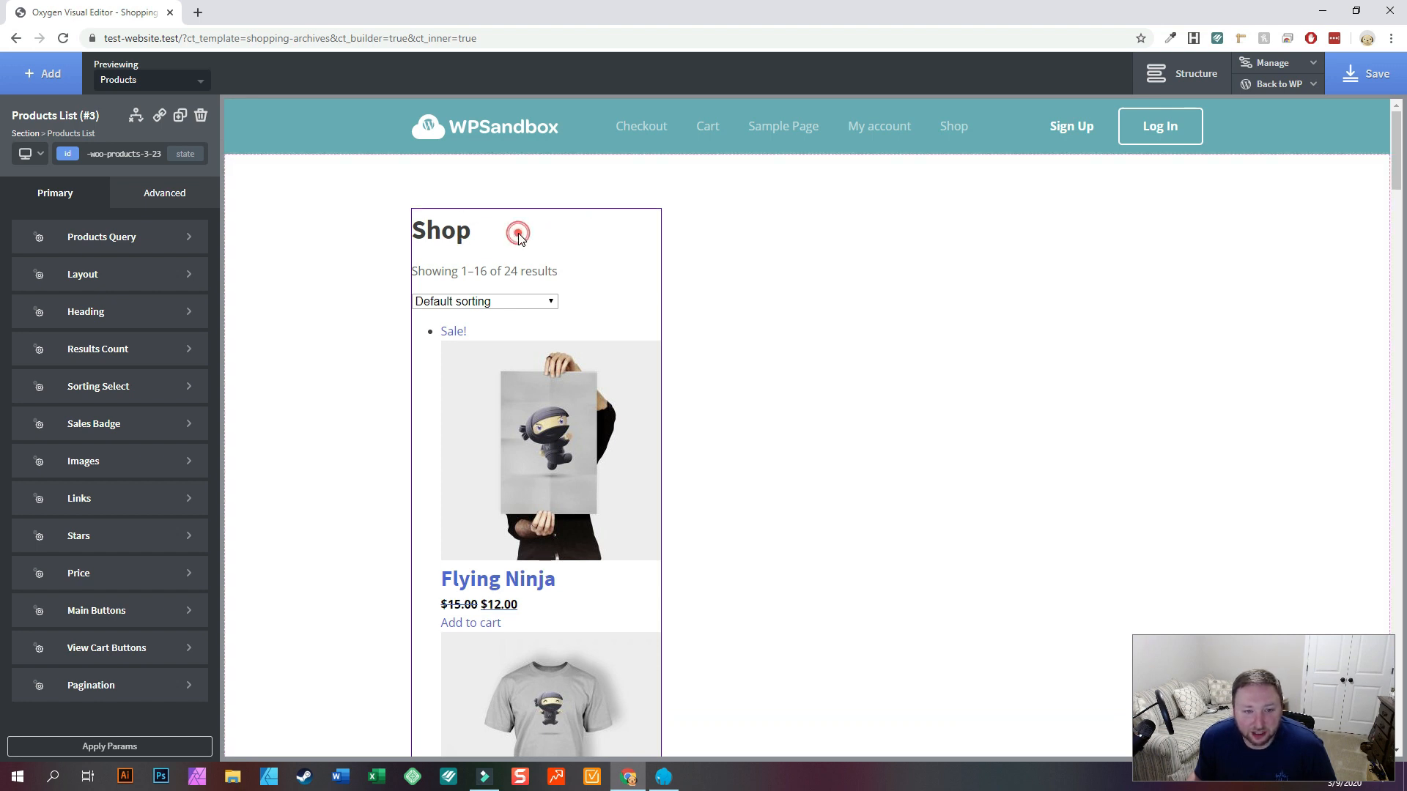
Select the section around the product list and examine the WooCommerce elements that can be added to it
left_click(1063, 282)
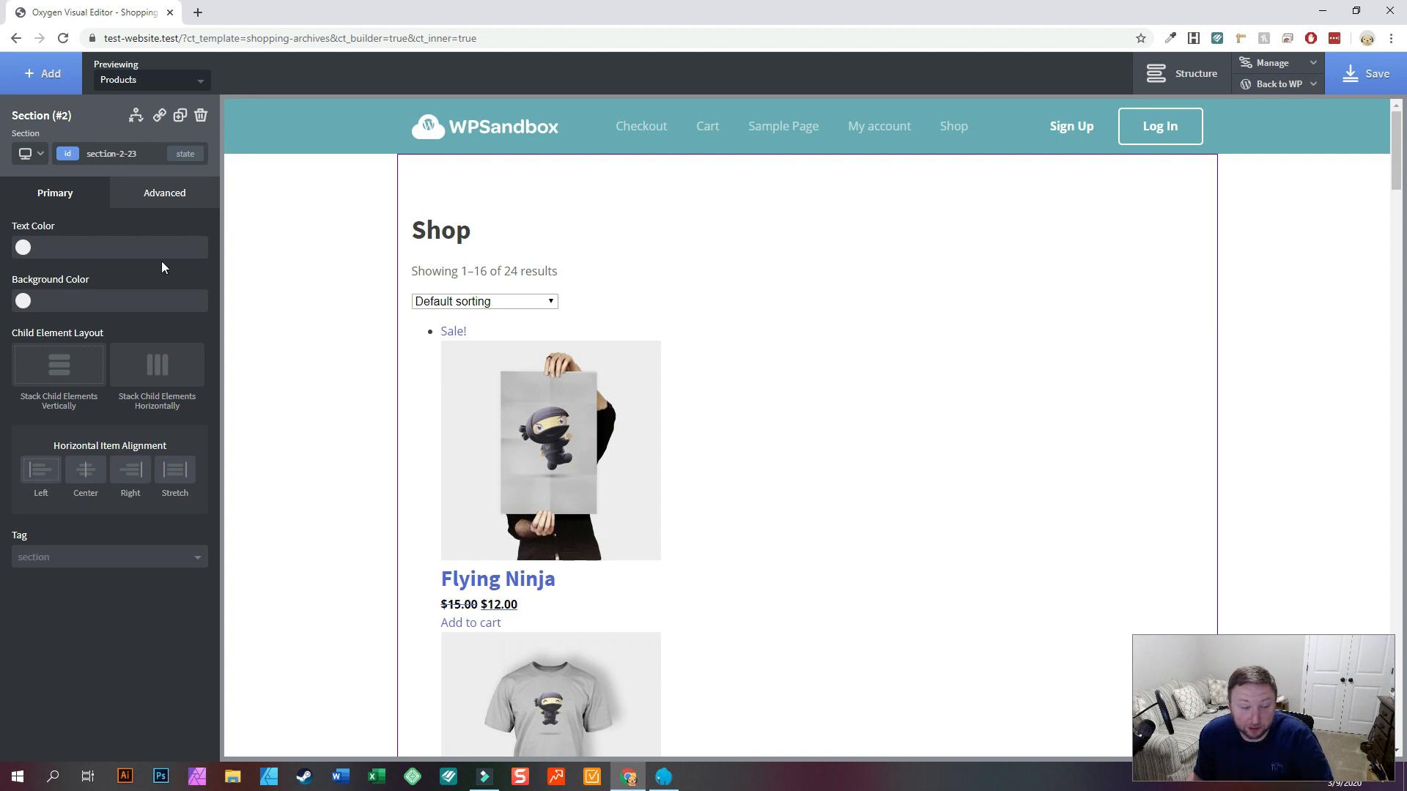
left_click(26, 86)
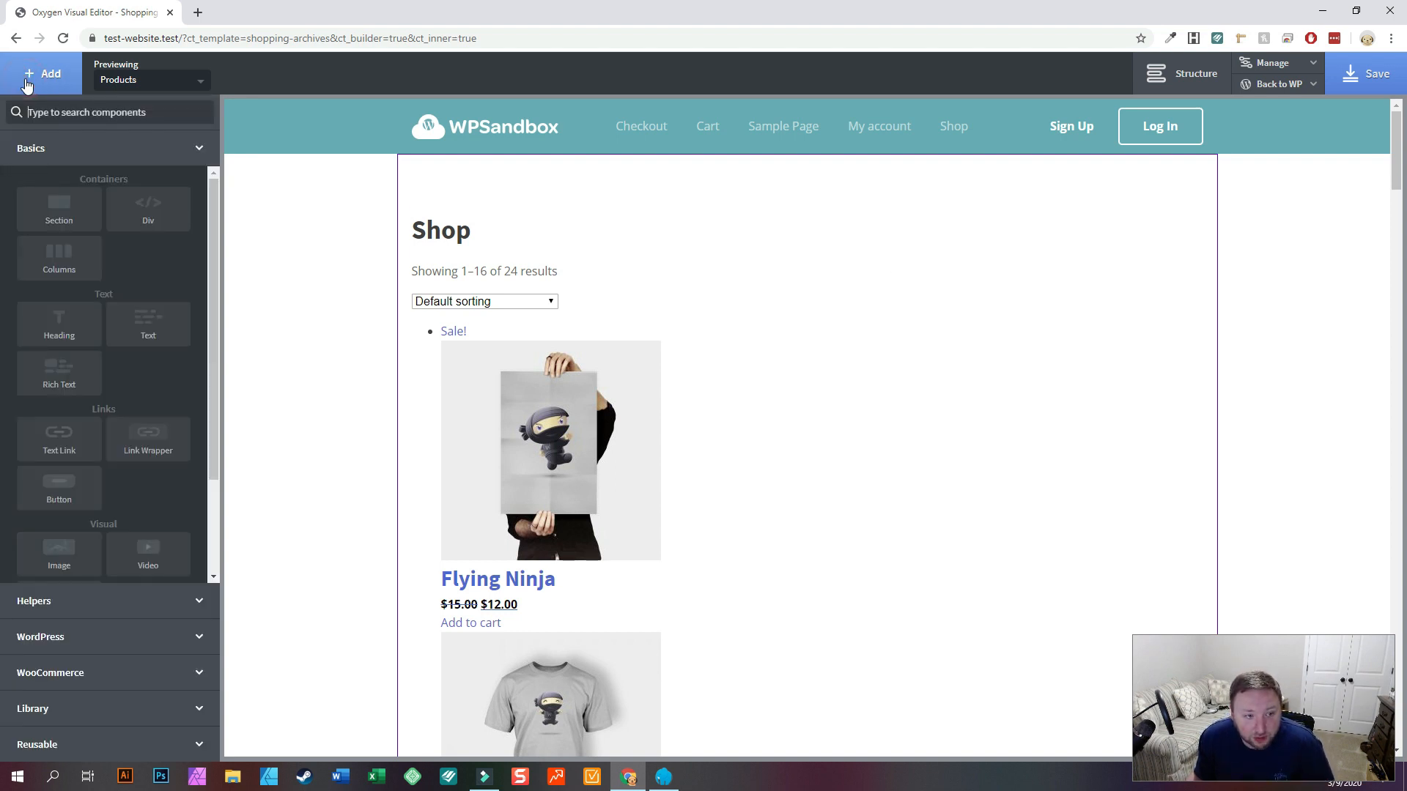
left_click(70, 663)
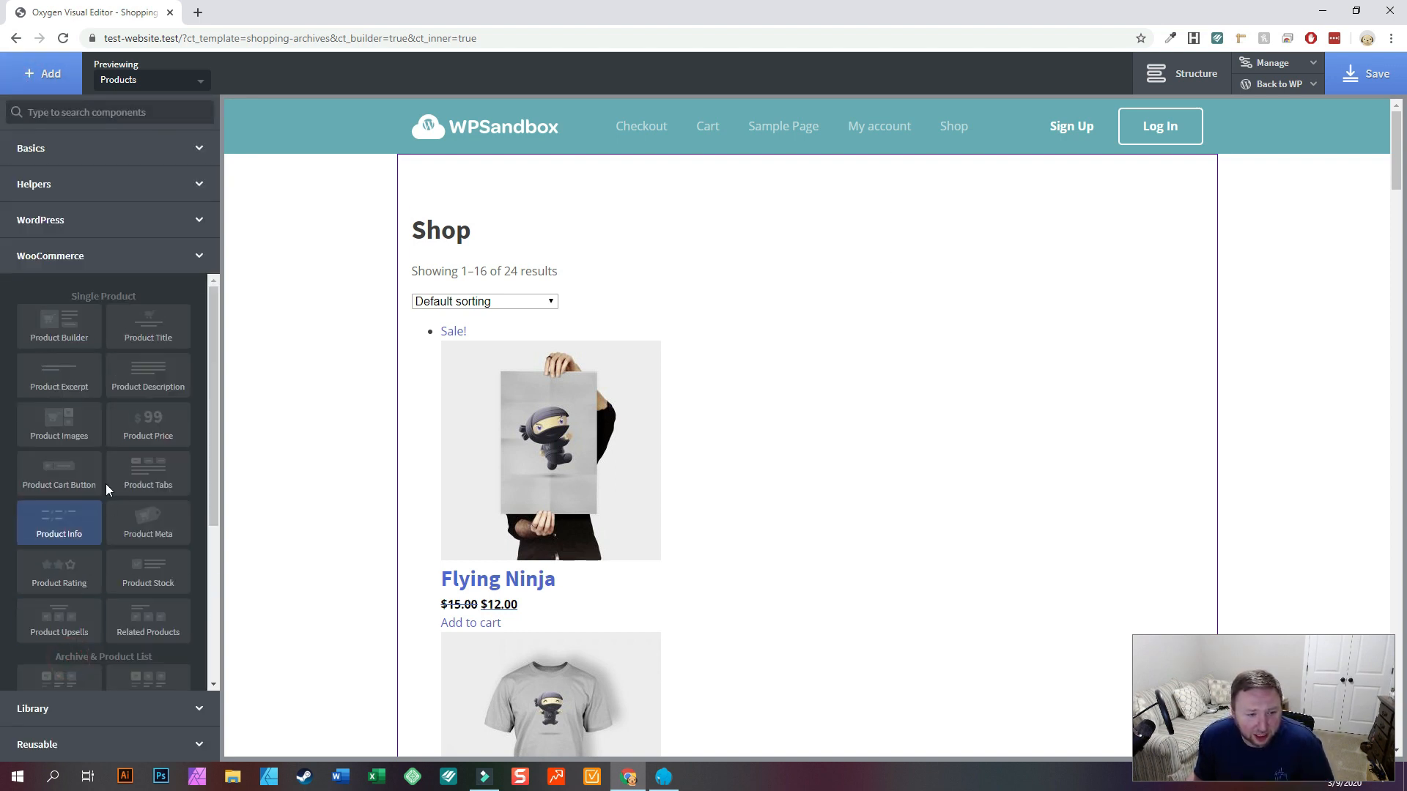
scroll(103, 498, "down", 3)
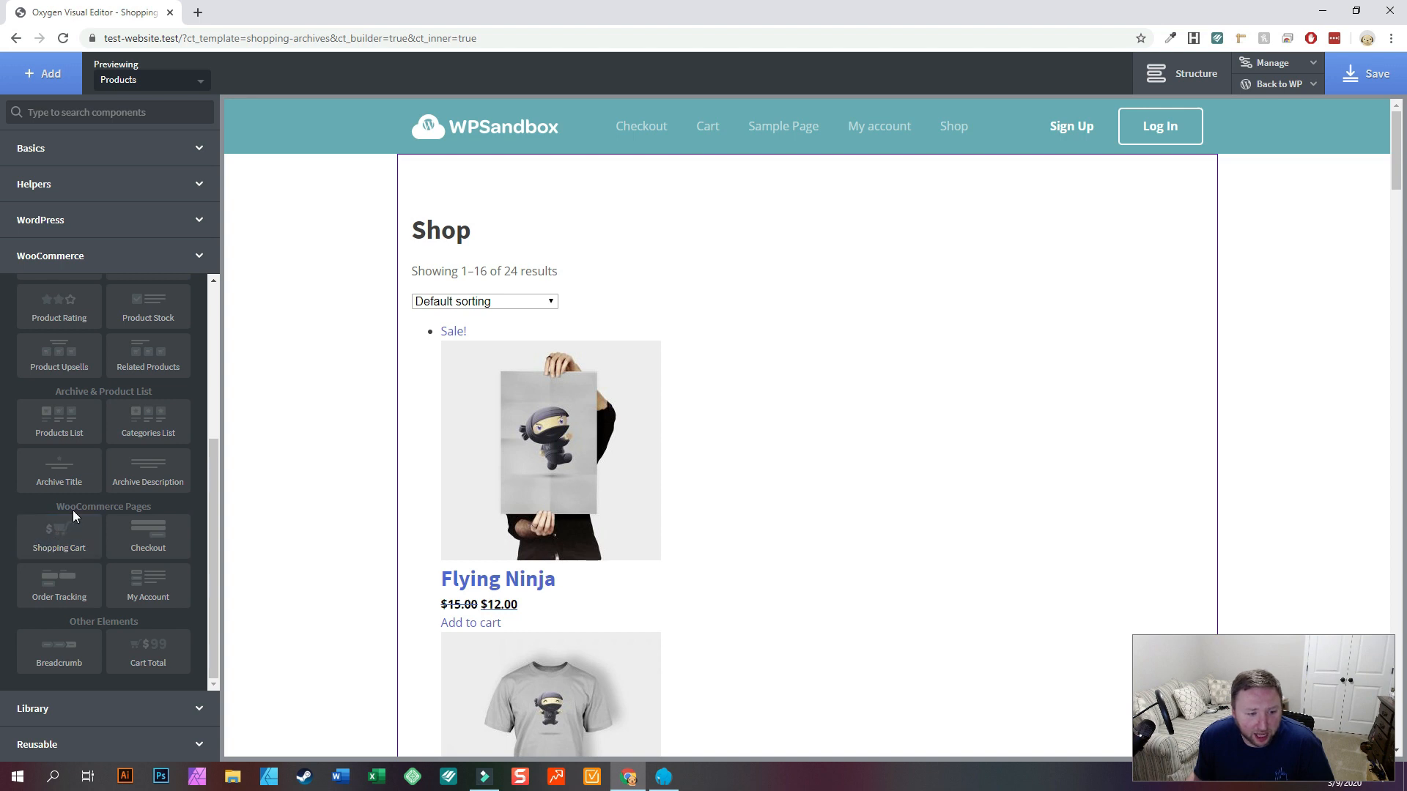
scroll(78, 523, "up", 1)
scroll(78, 523, "up", 2)
scroll(78, 524, "down", 2)
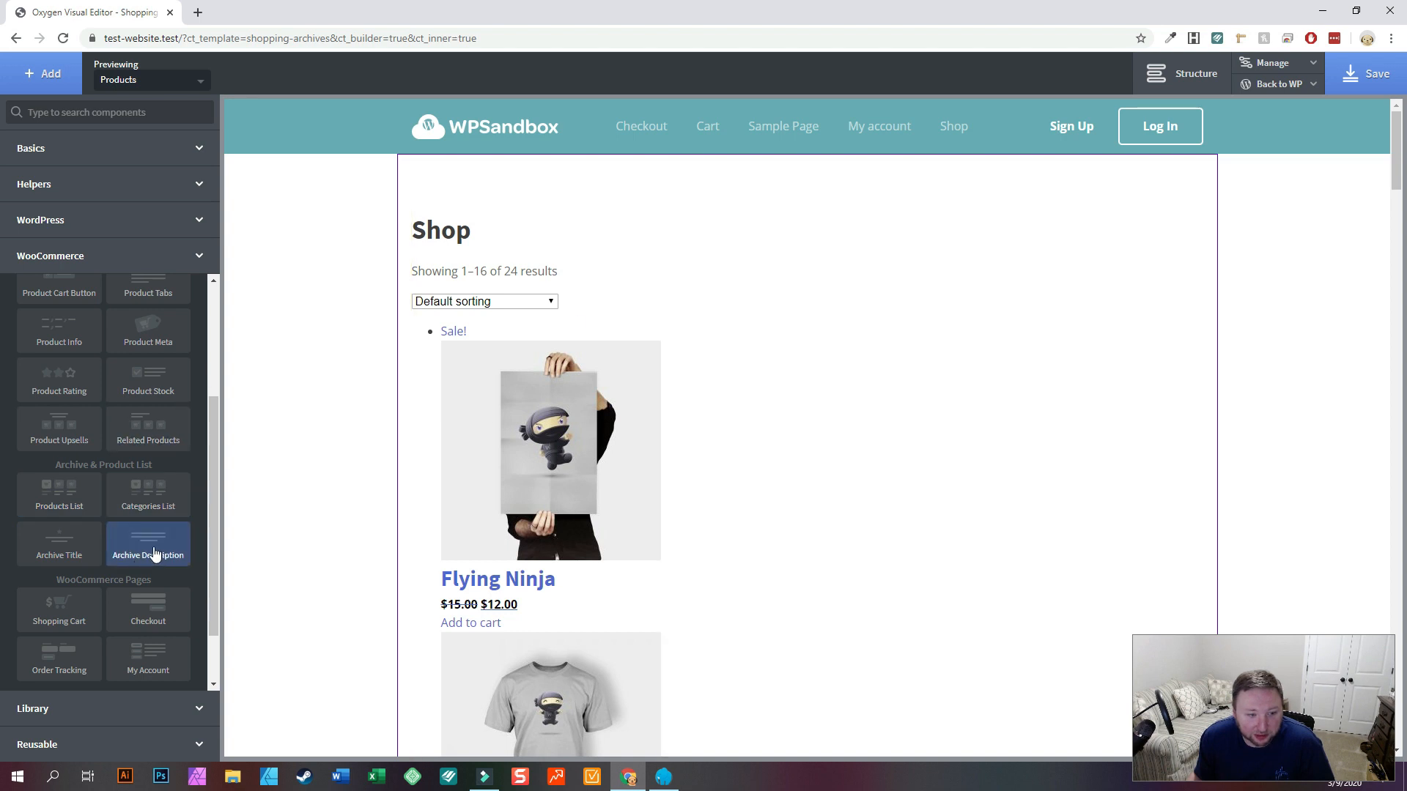
scroll(148, 553, "down", 1)
Try out an Archive Description element with a 25 px font size below the product list, and delete it
left_click(120, 477)
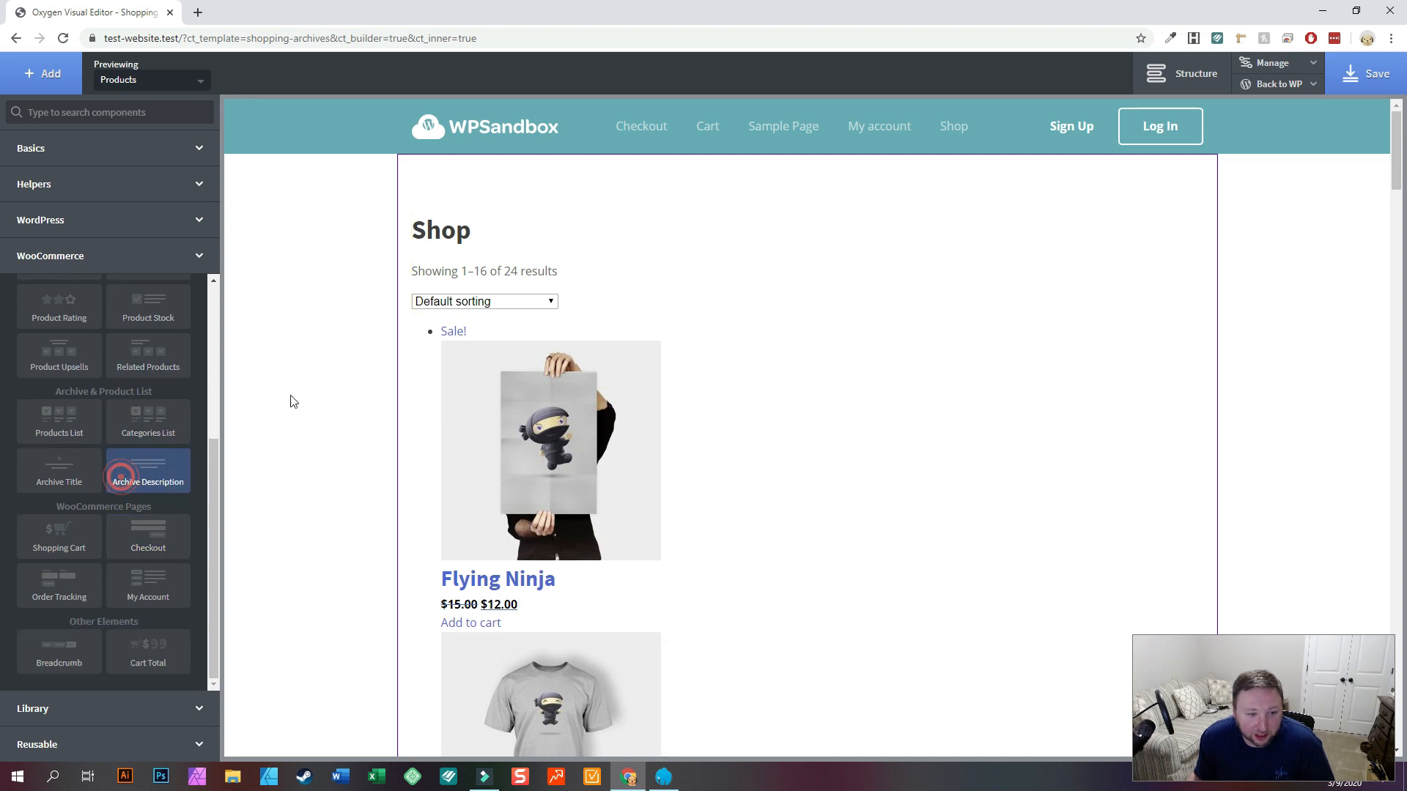
left_click(132, 473)
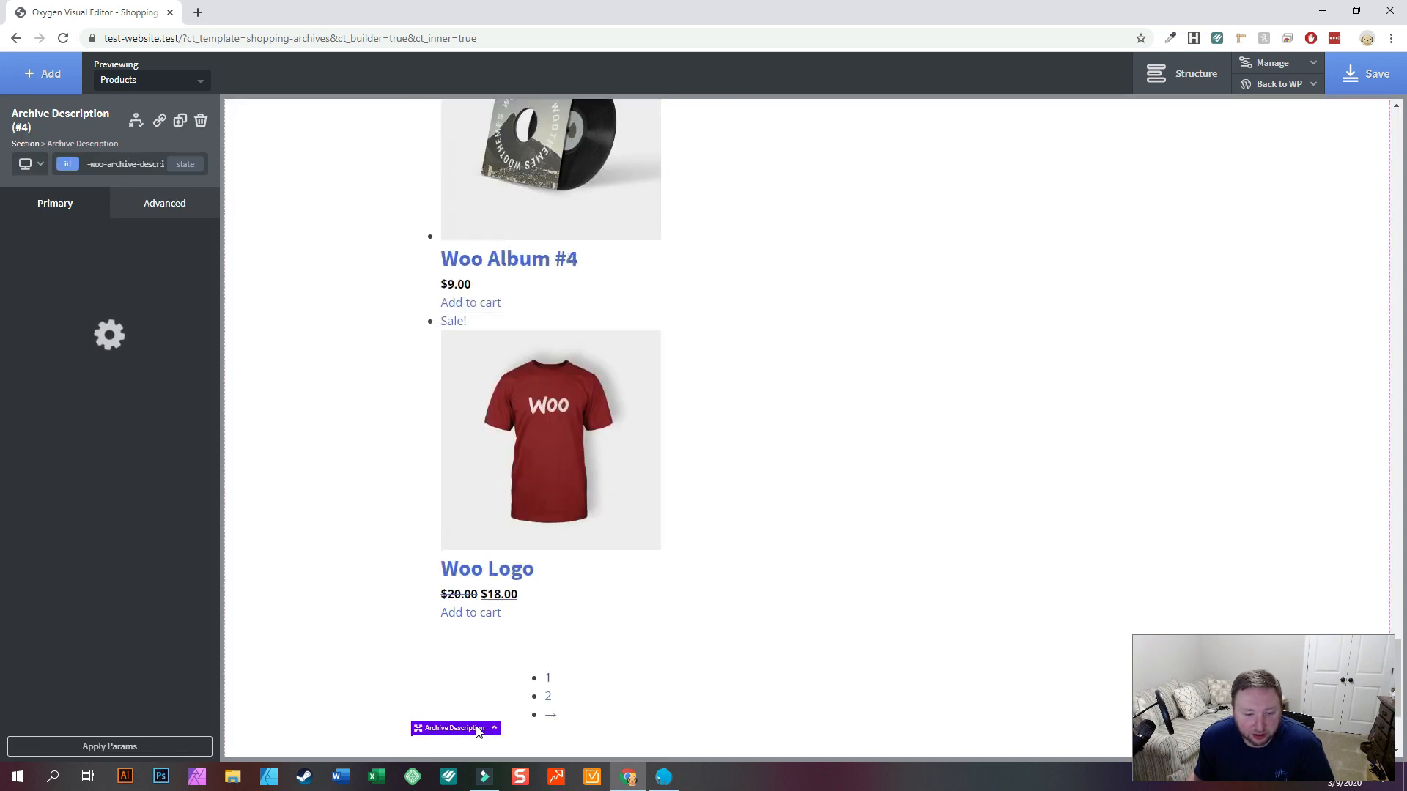
scroll(455, 645, "down", 3)
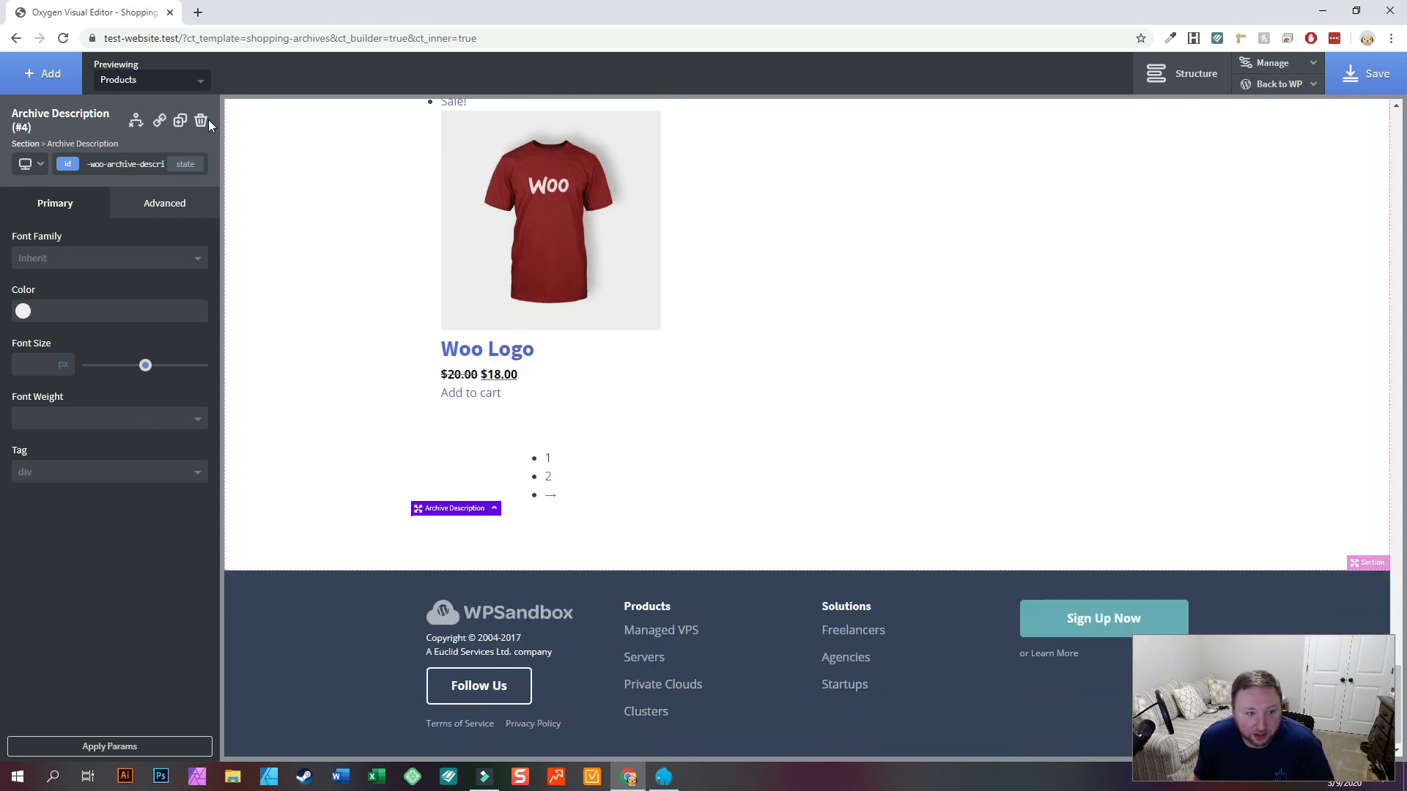
left_click(27, 359)
type("25")
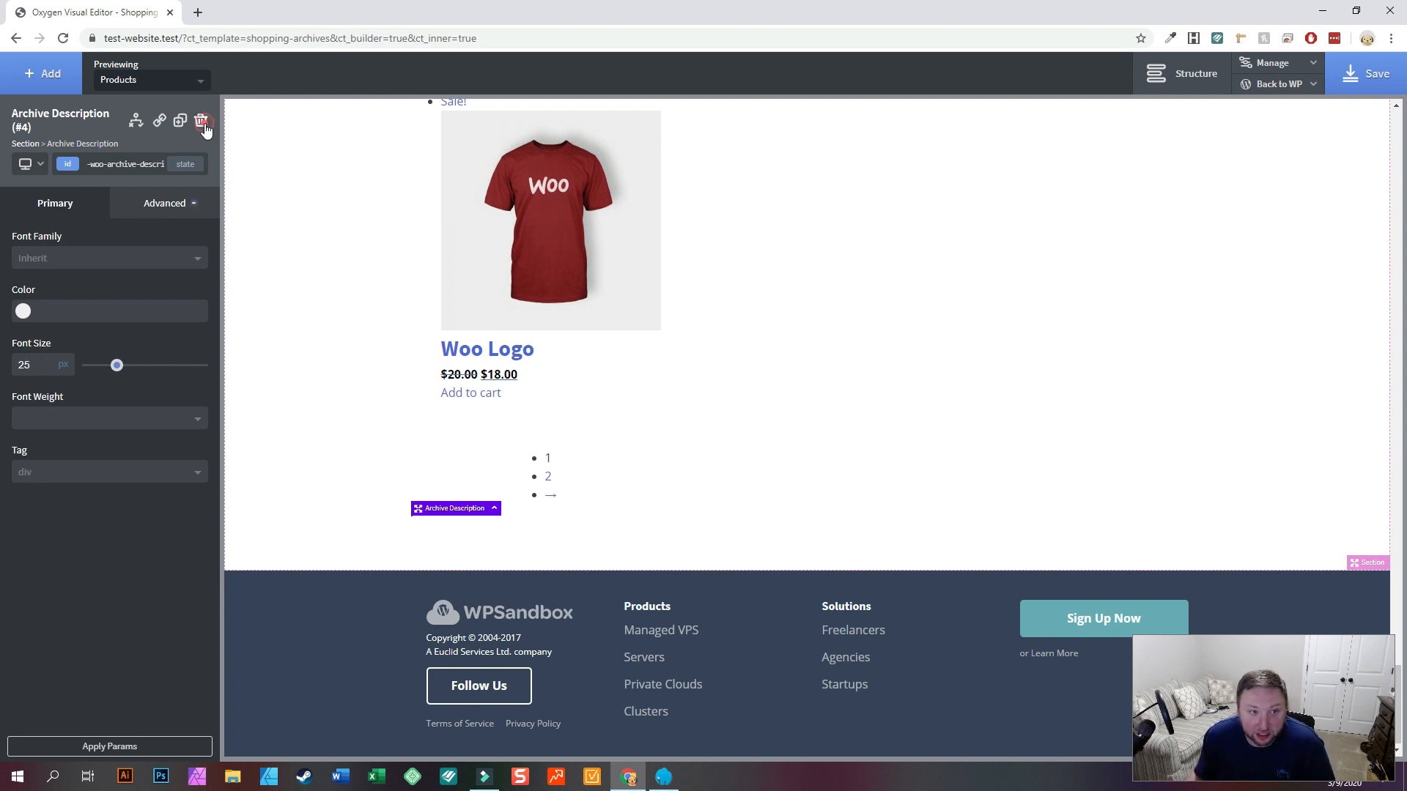
key("Delete")
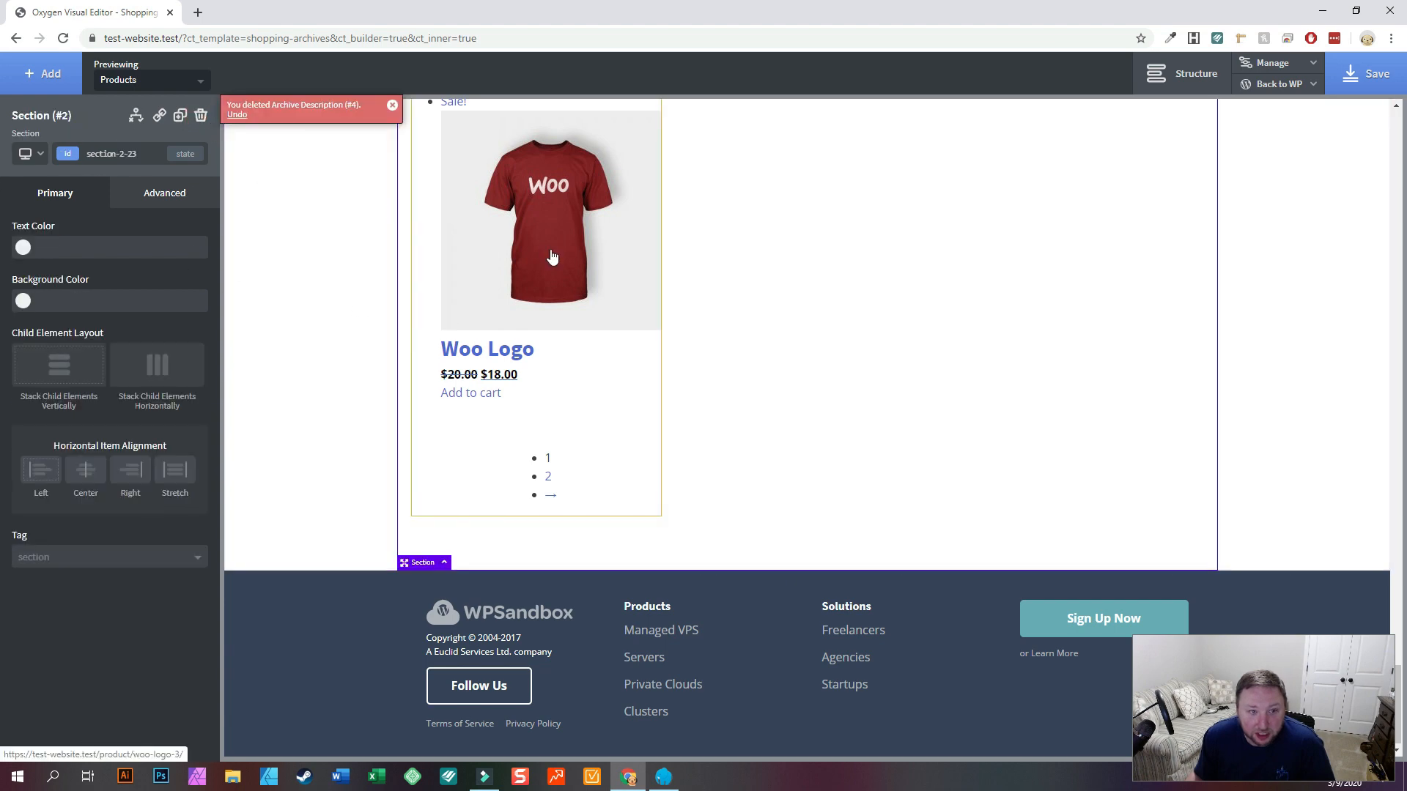
Save the Shopping Archives template and return to its edit page in the WordPress admin
scroll(552, 257, "up", 20)
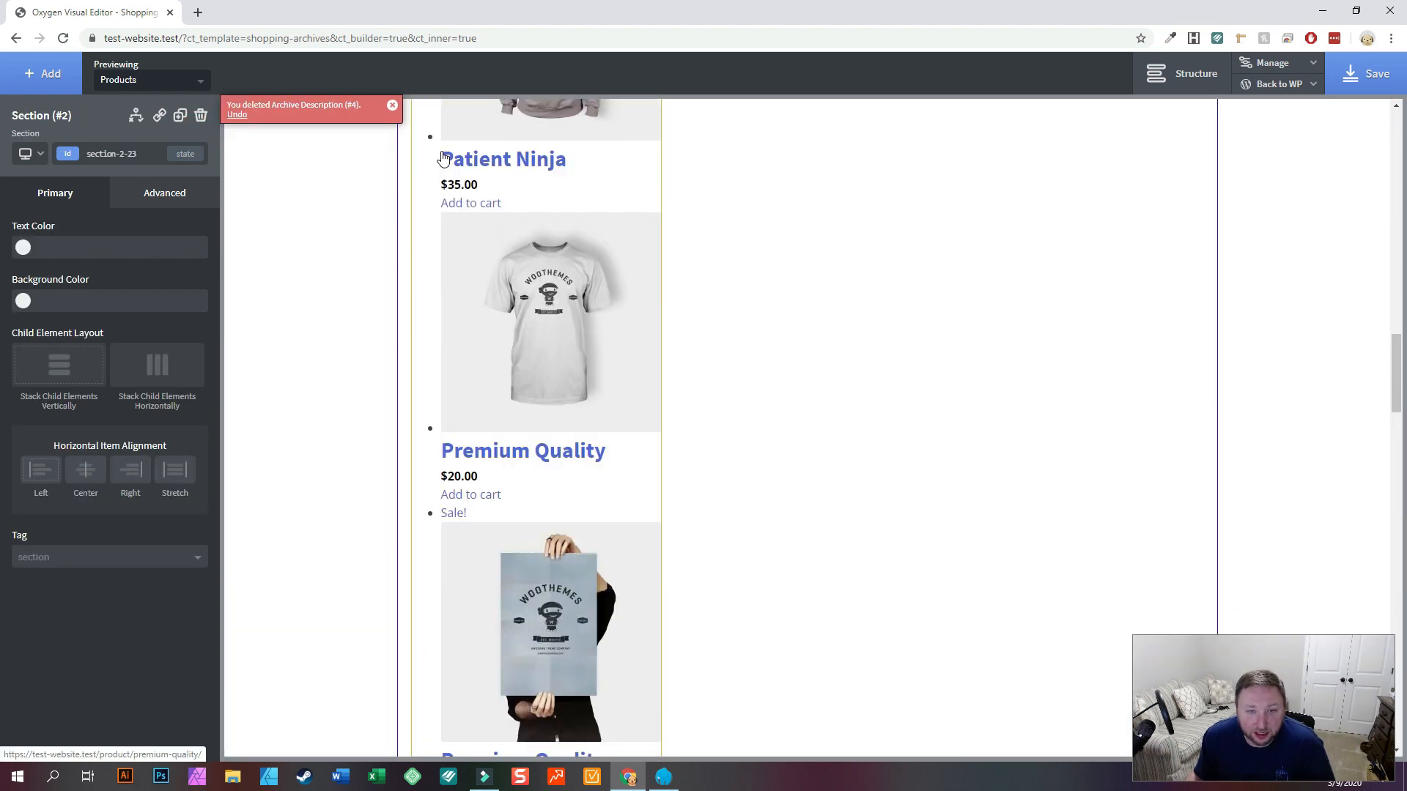
scroll(500, 233, "up", 2)
left_click(392, 105)
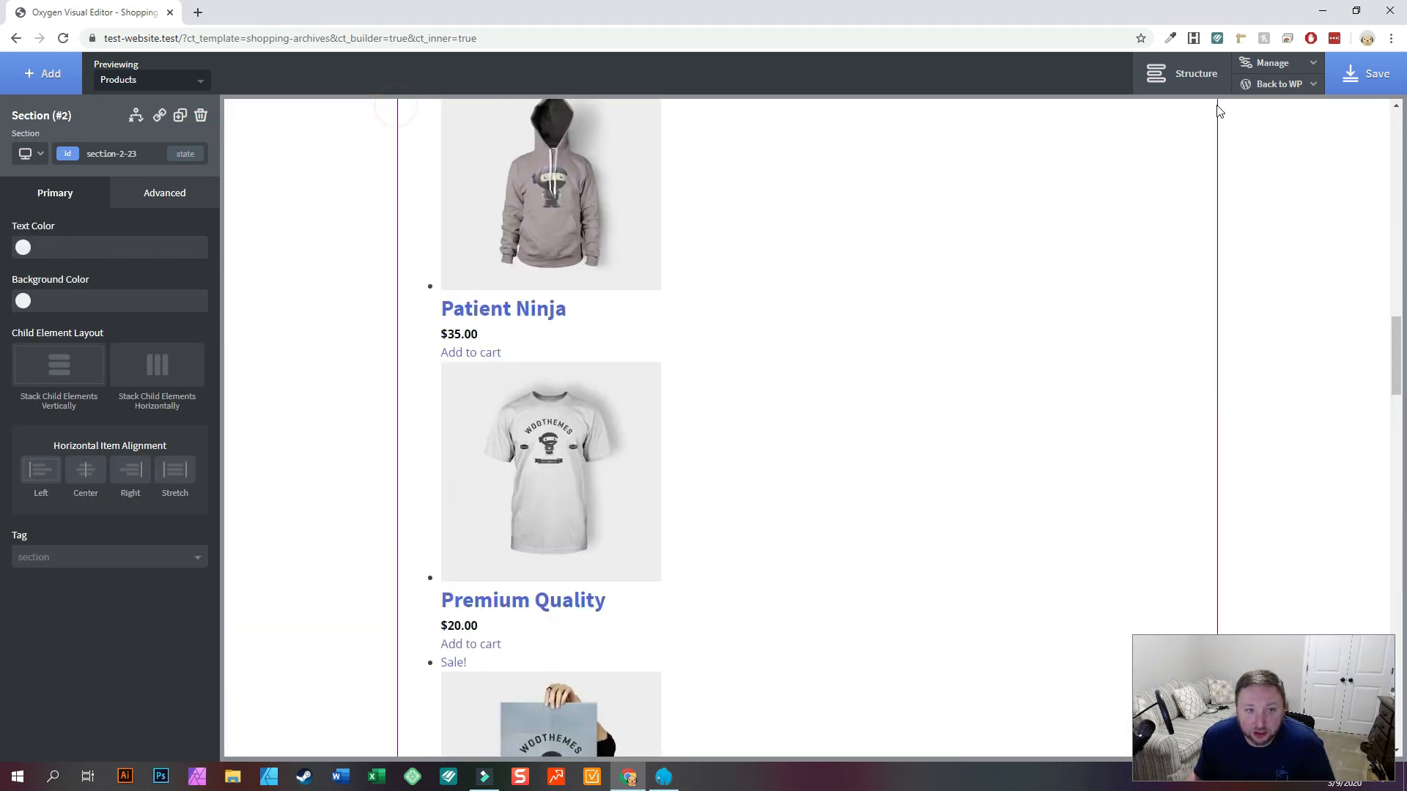
left_click(1372, 82)
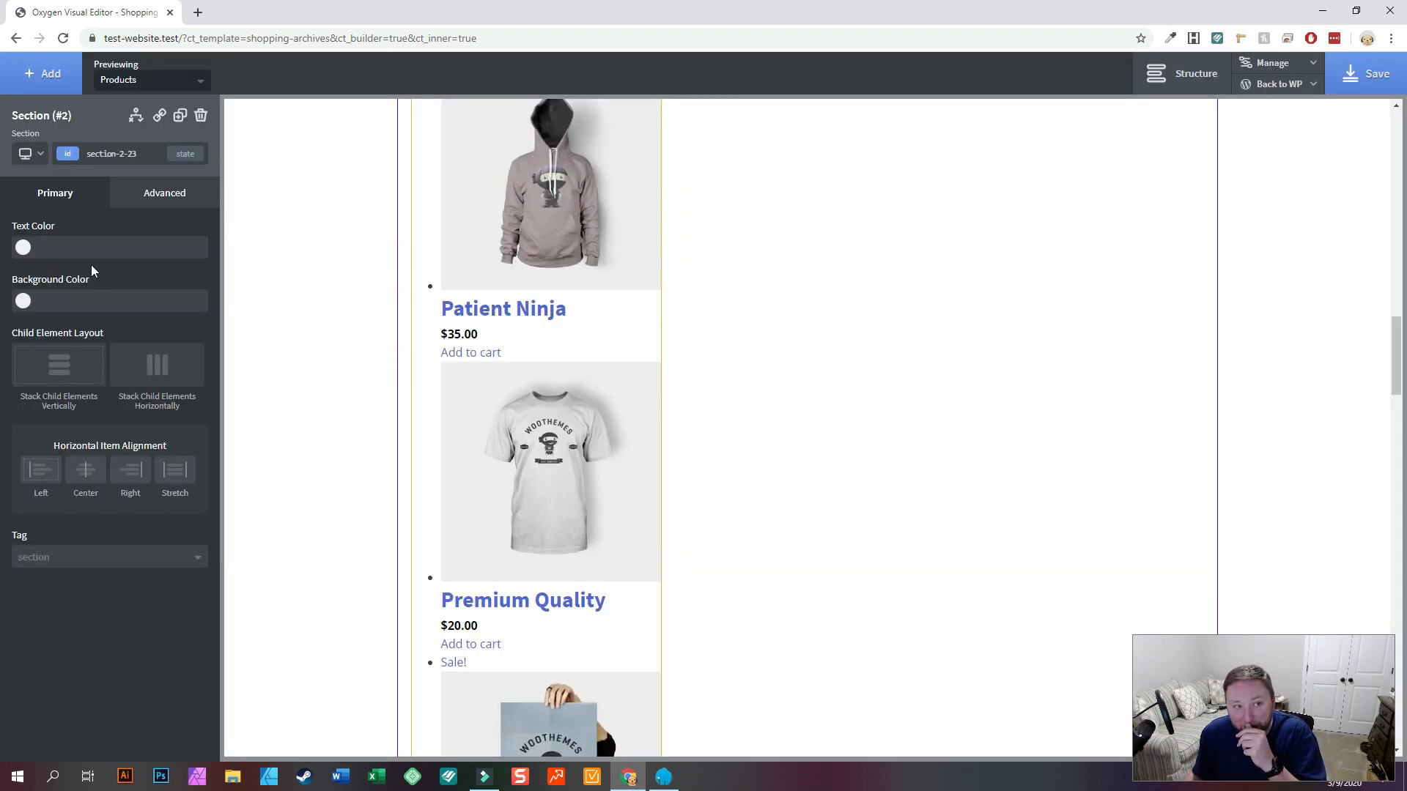
mouse_move(1289, 85)
left_click(1273, 110)
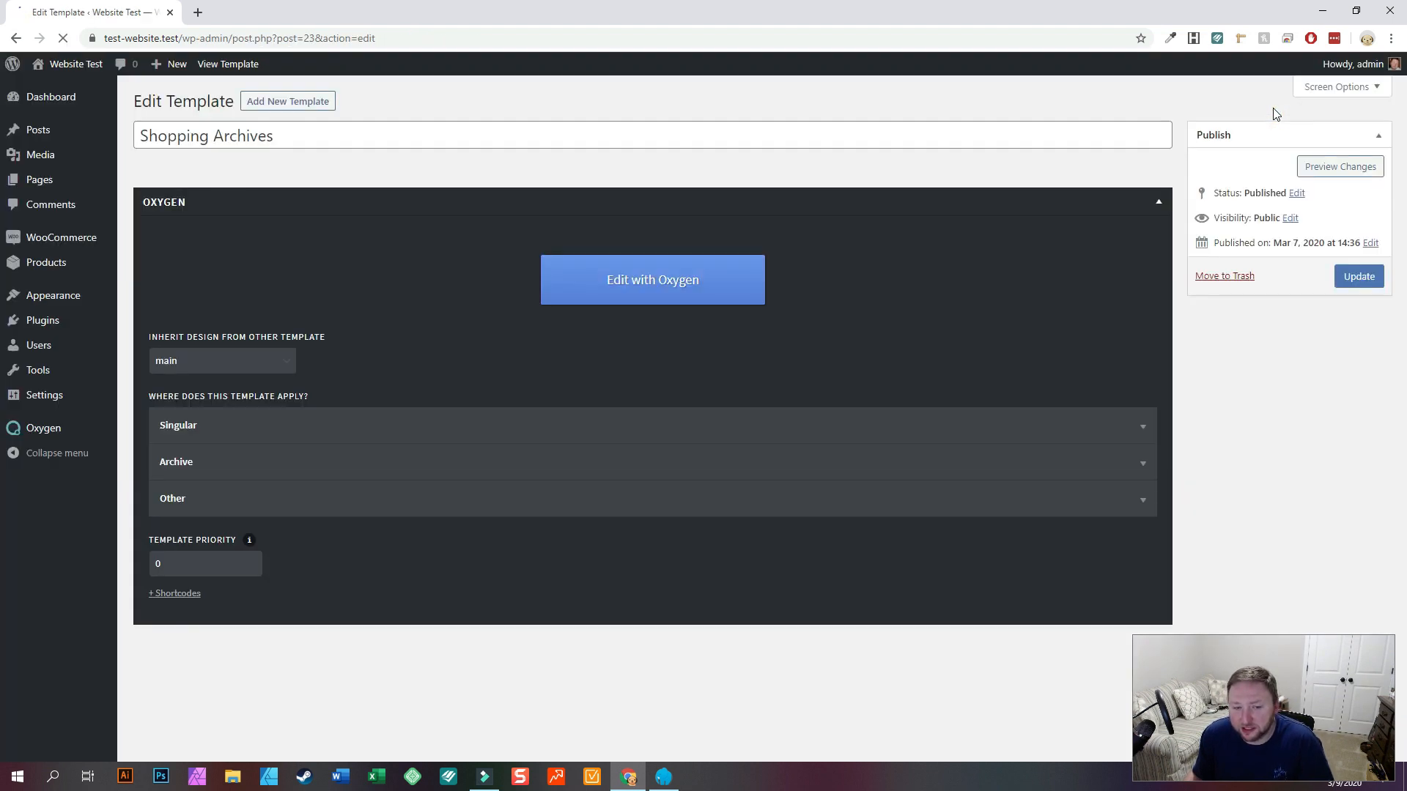
Review the Singular and Archive conditions that determine where the Shopping Archives template applies
left_click(256, 430)
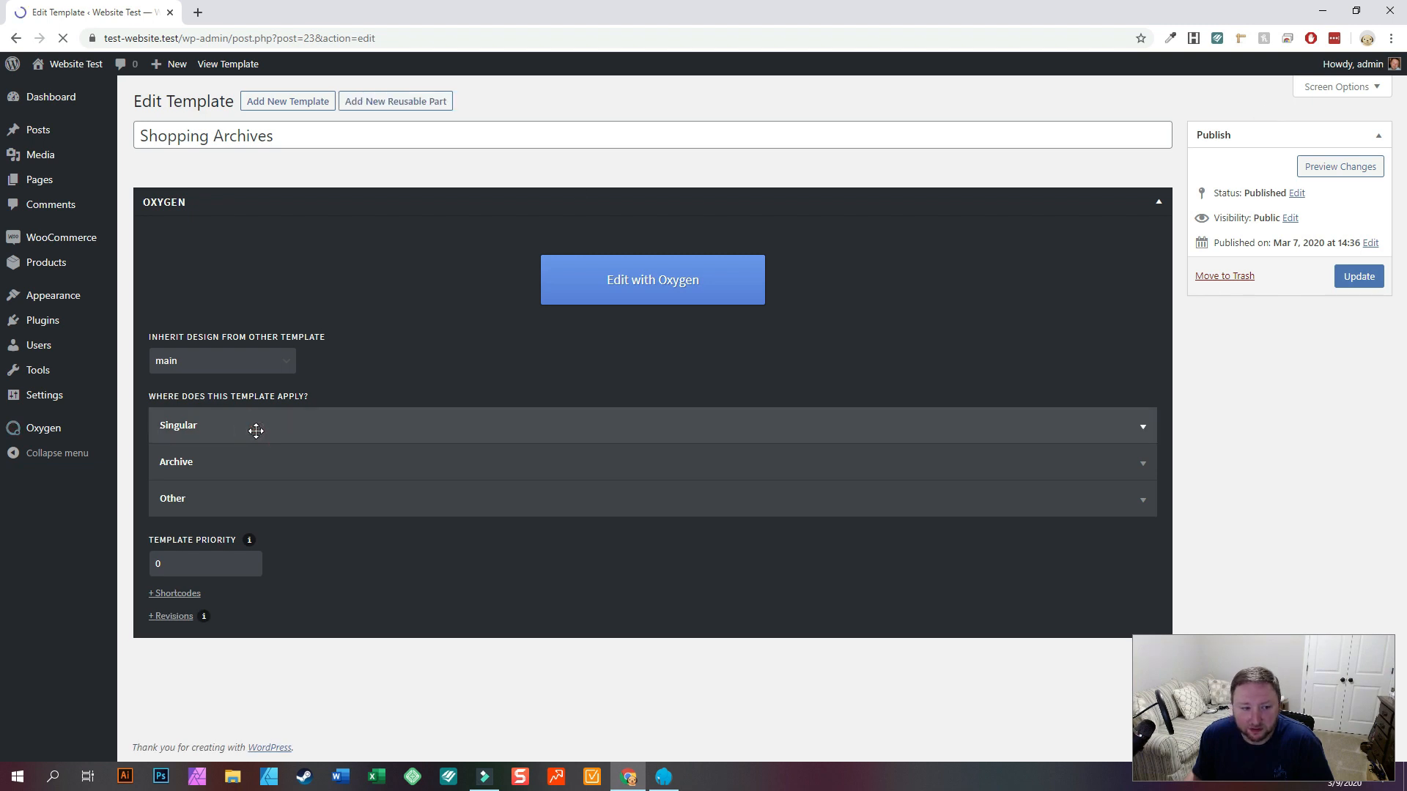
left_click(218, 428)
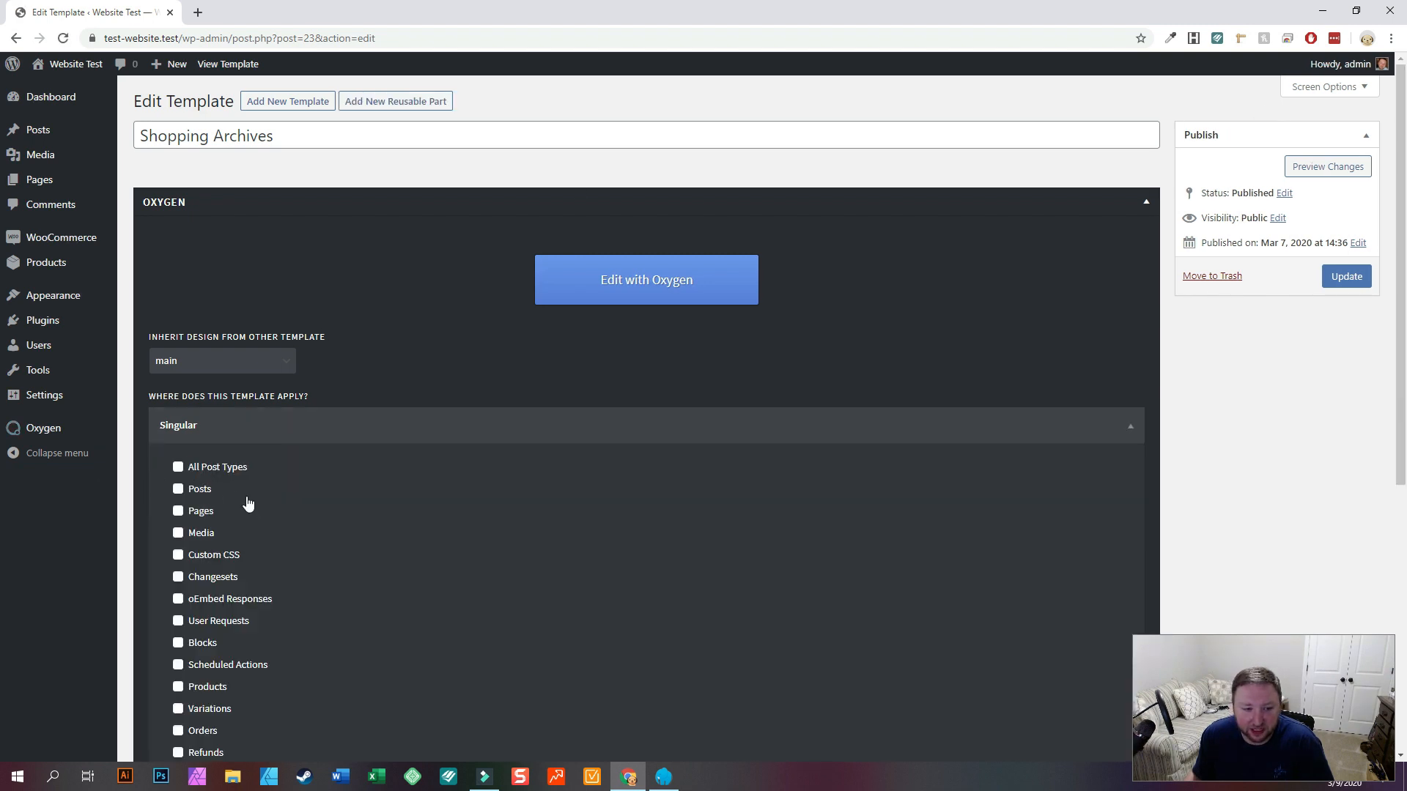
scroll(248, 508, "down", 6)
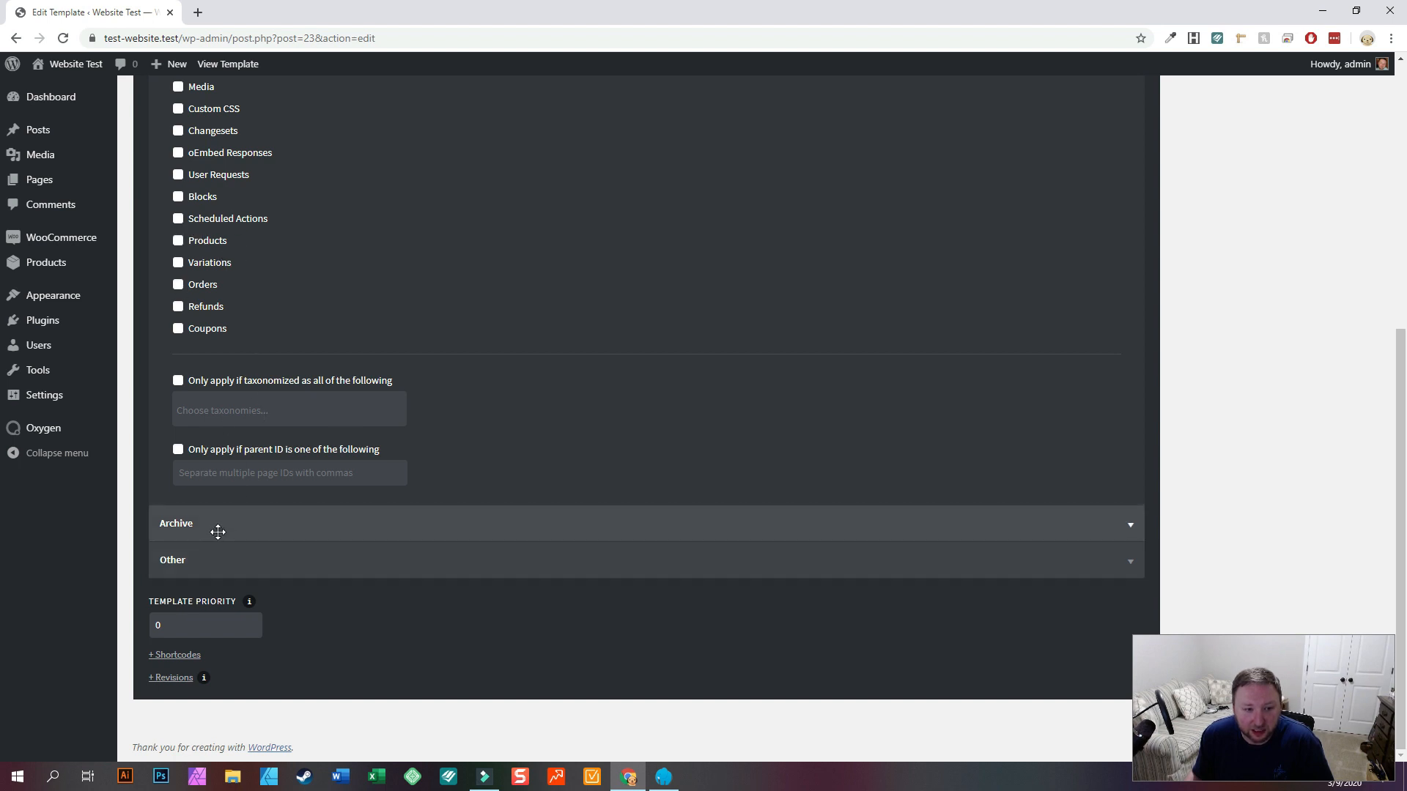
scroll(235, 301, "up", 6)
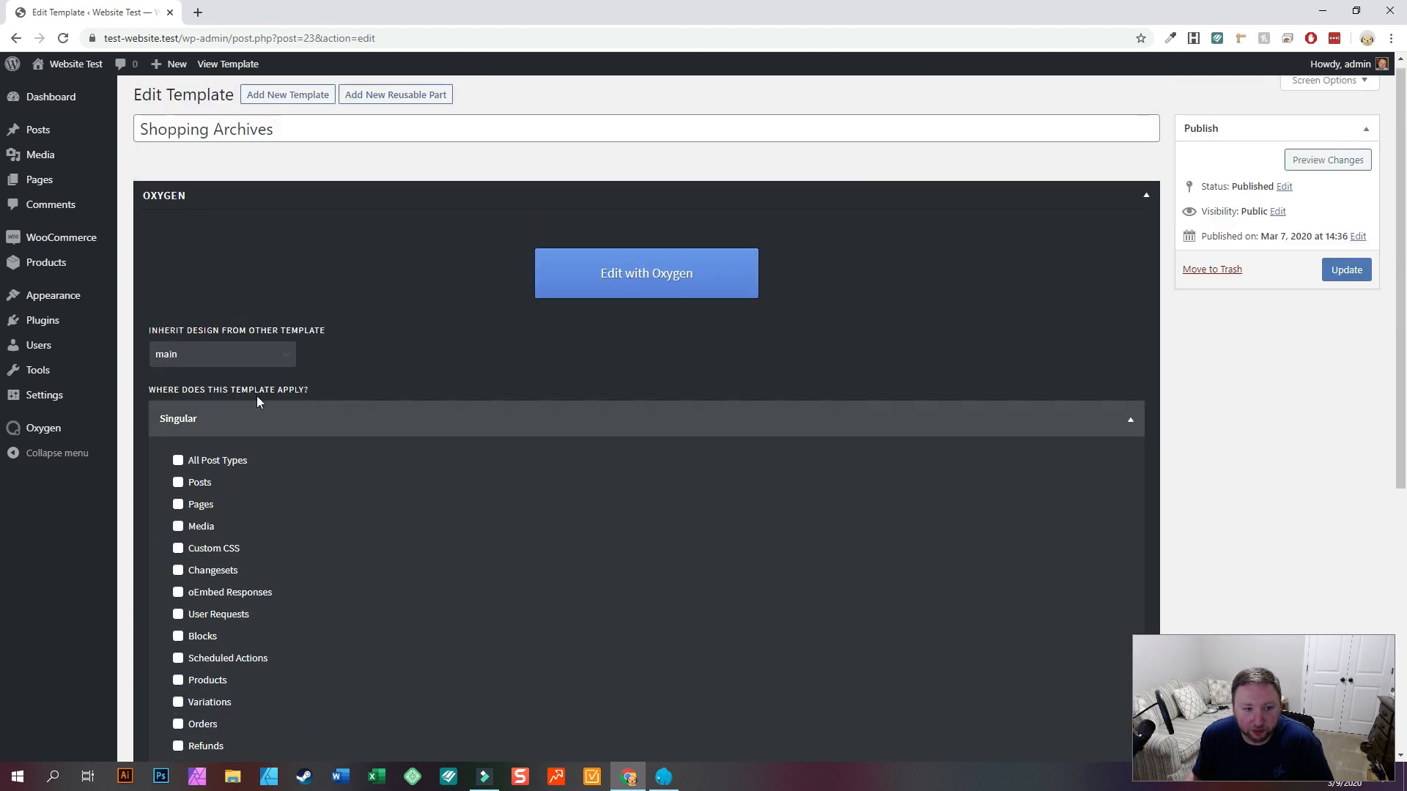
scroll(241, 403, "down", 5)
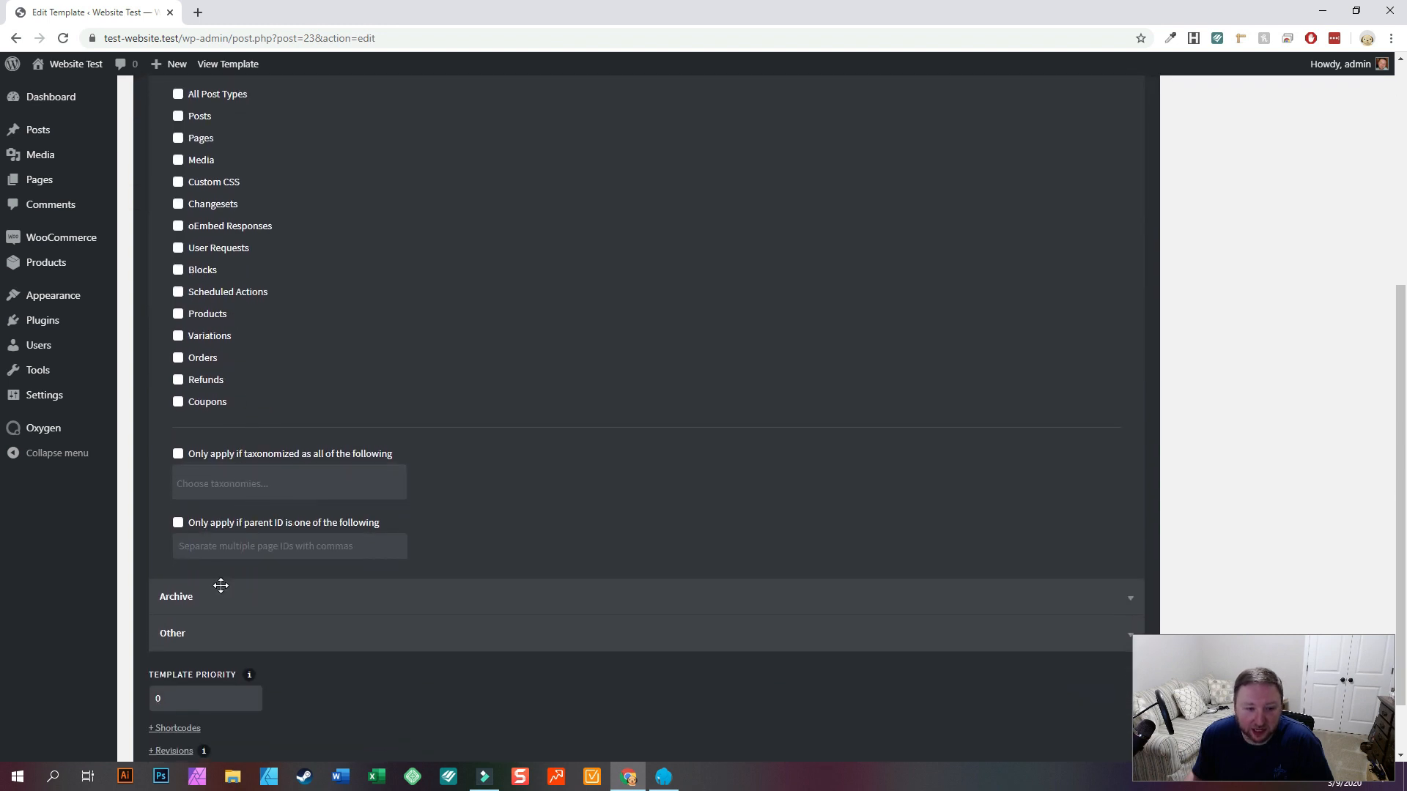
left_click(217, 579)
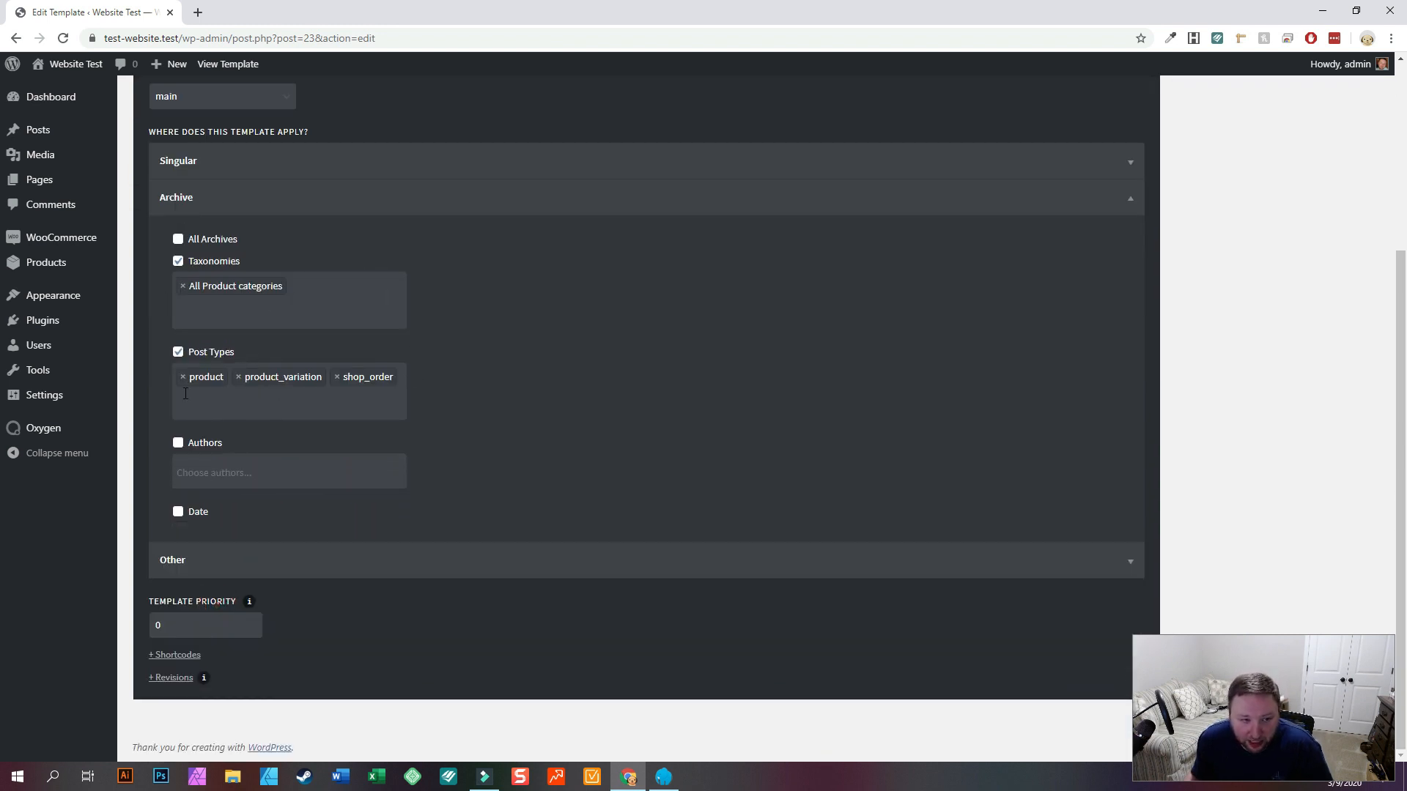
Set the Shopping Archives template priority to 50 and update the template
double_click(189, 625)
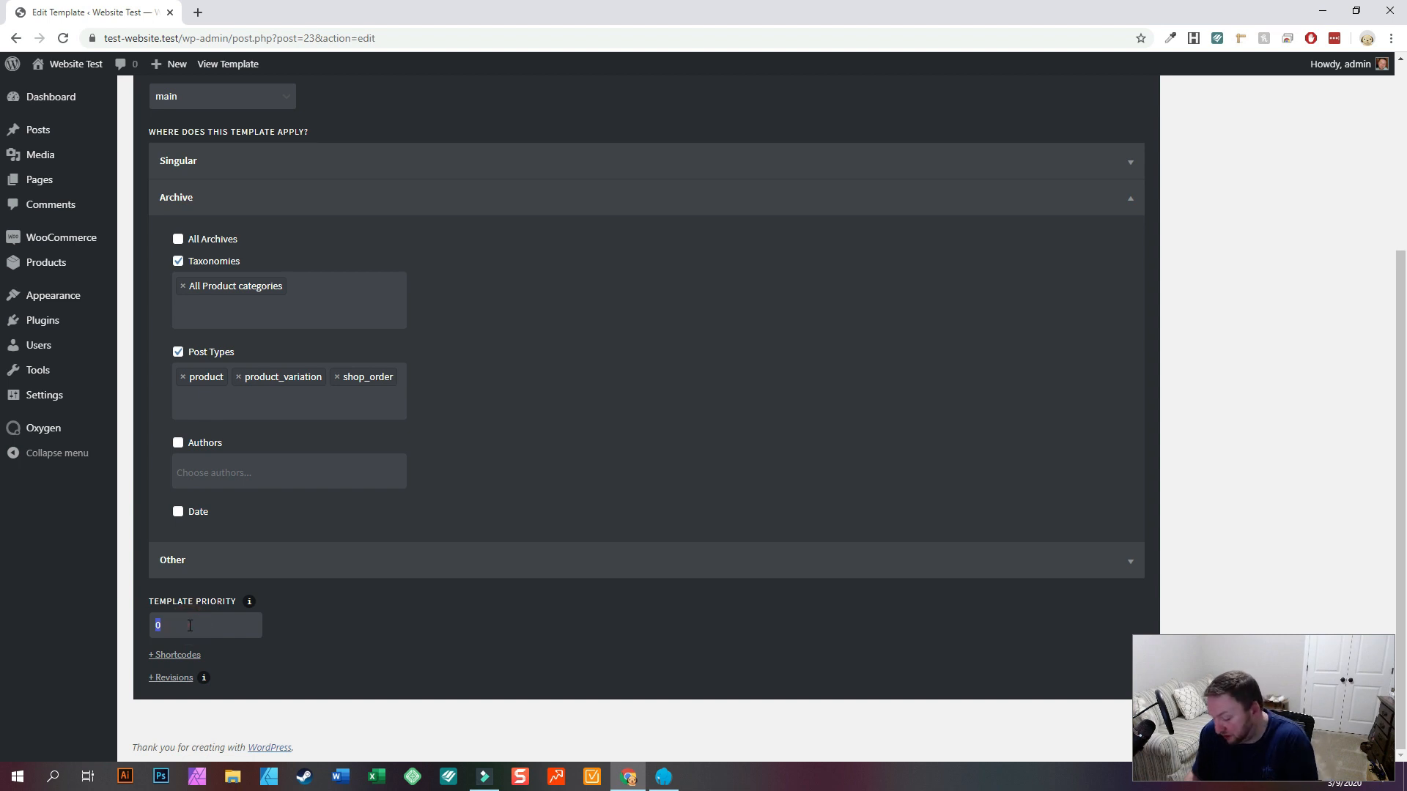
type("10")
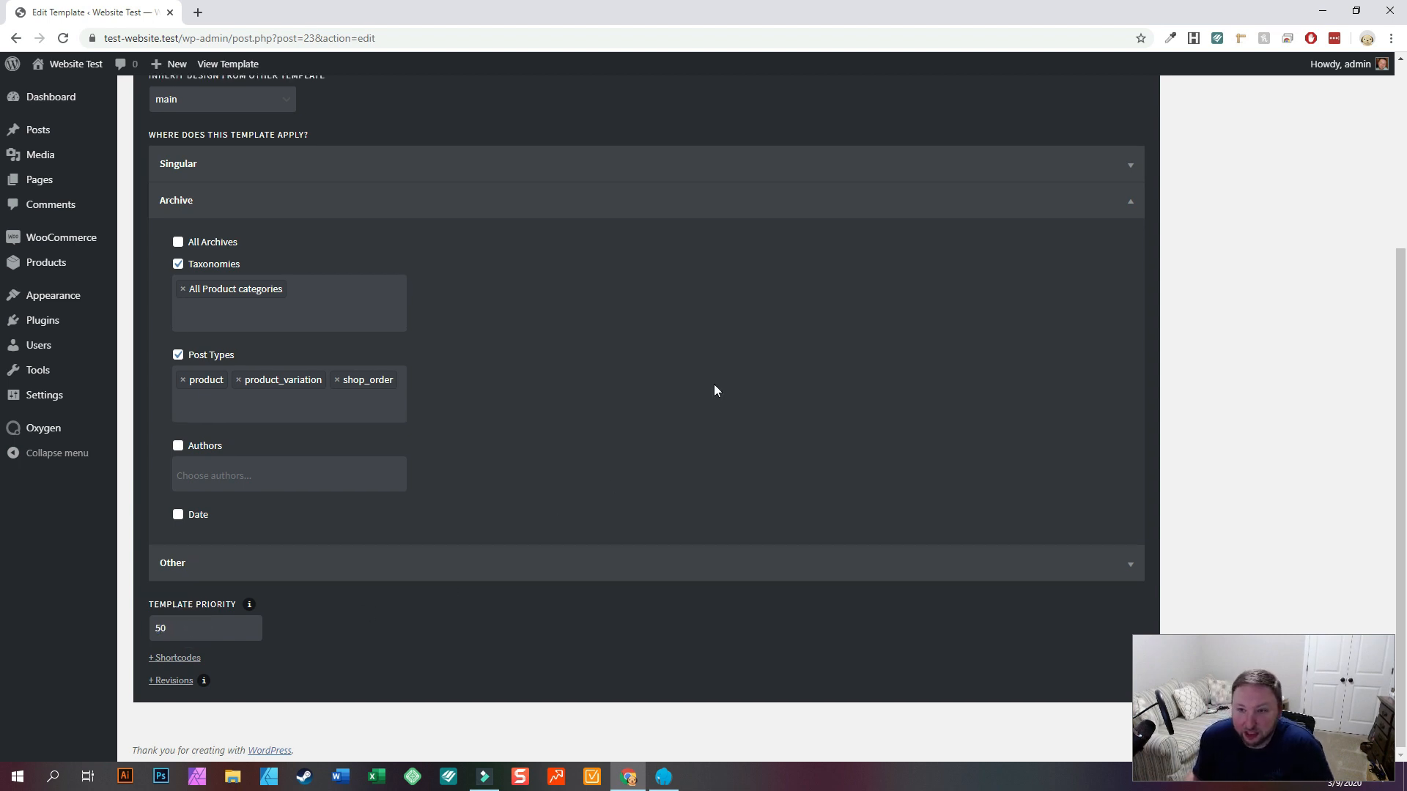
scroll(733, 389, "up", 4)
left_click(1346, 276)
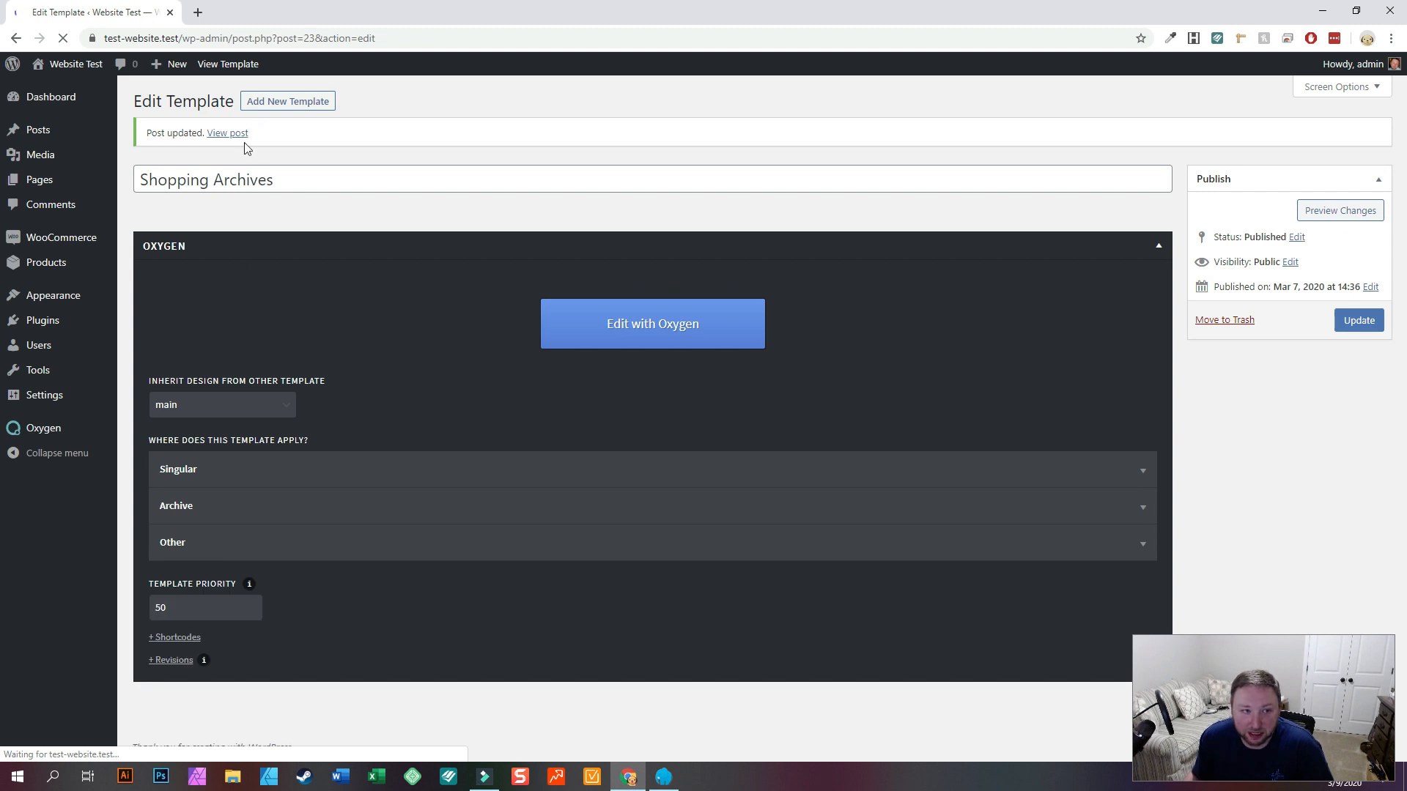
Start a new Oxygen template and title it Single Product
left_click(296, 107)
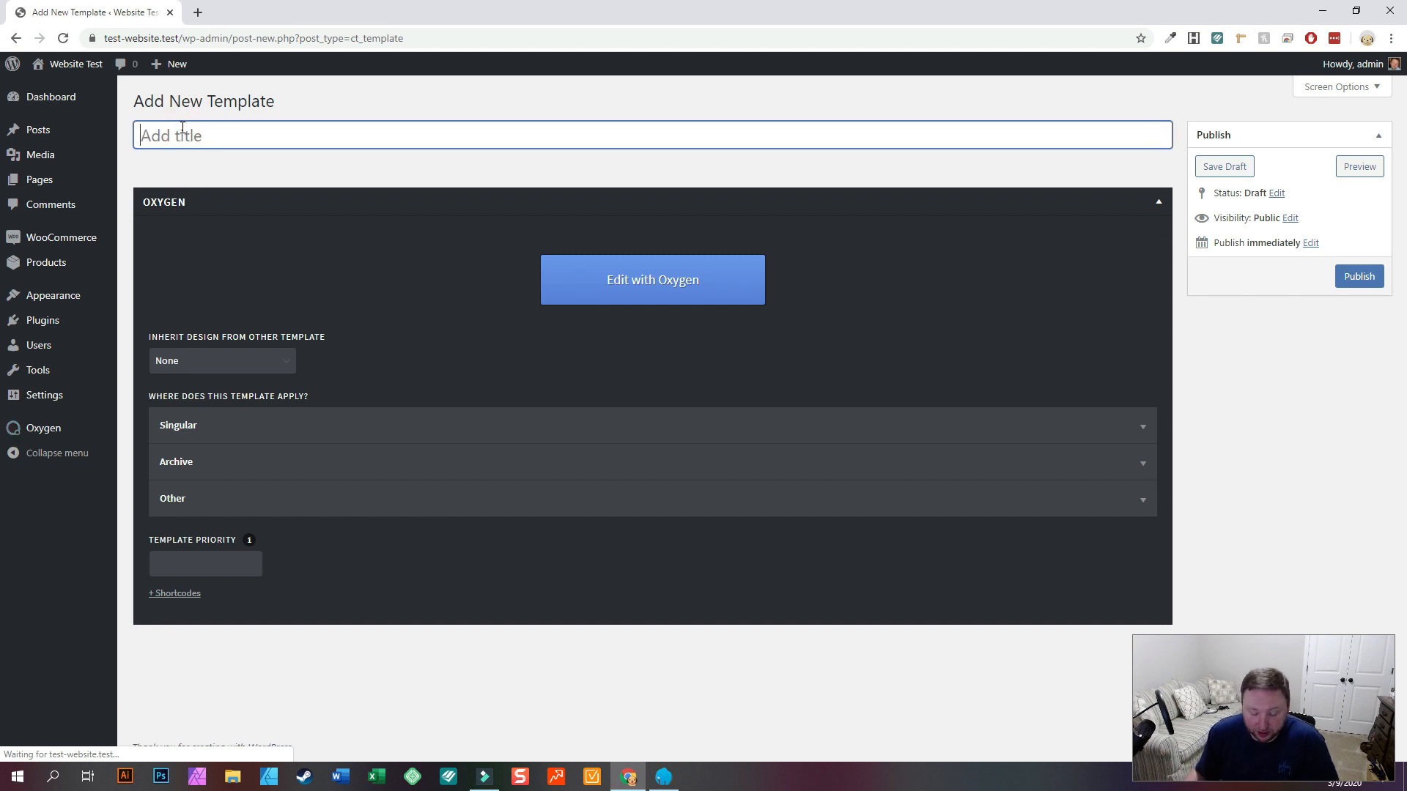
type("OPr")
key("BackSpace")
key("BackSpace")
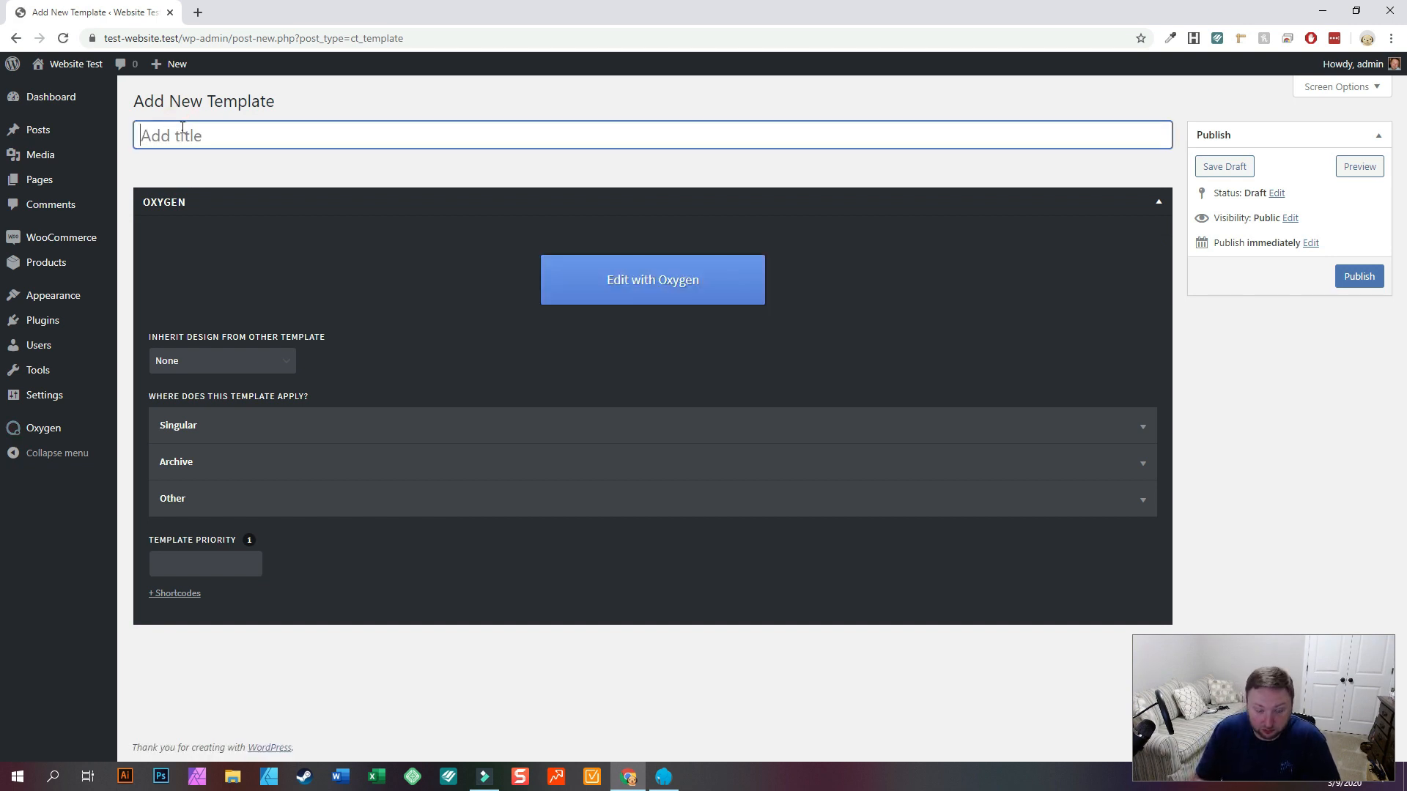
type("Product")
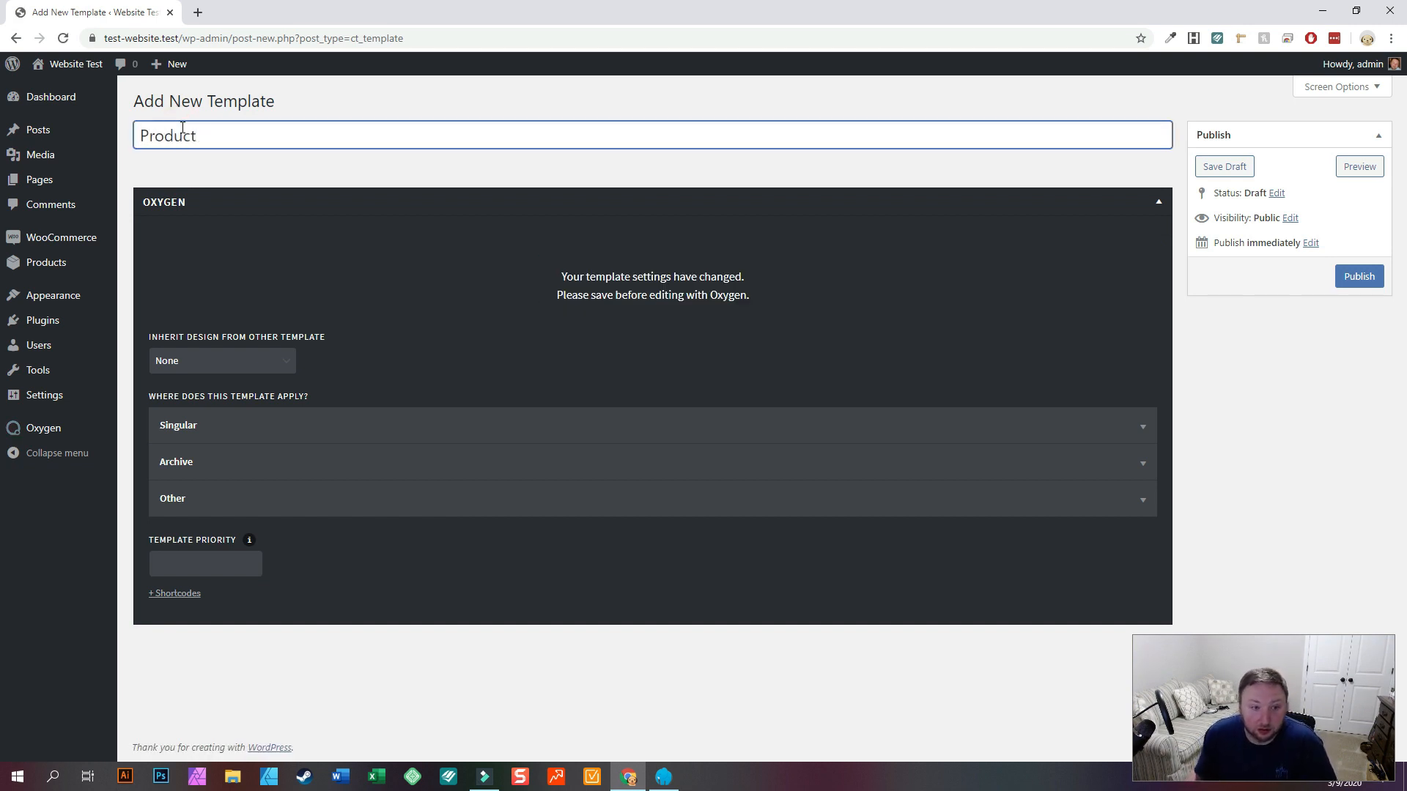
double_click(223, 141)
type("Single Product")
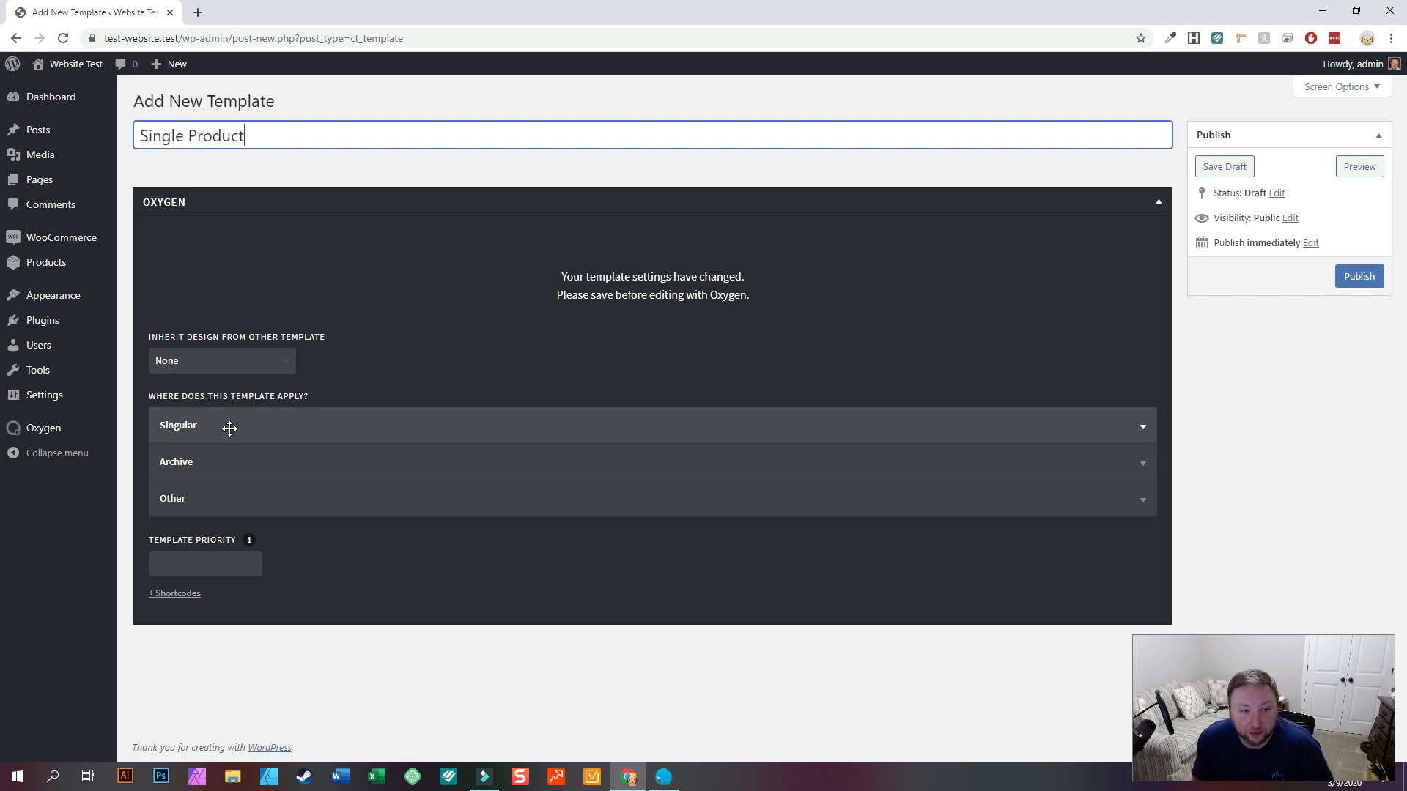
Apply the Single Product template to singular Products and publish it
left_click(230, 429)
scroll(277, 594, "down", 3)
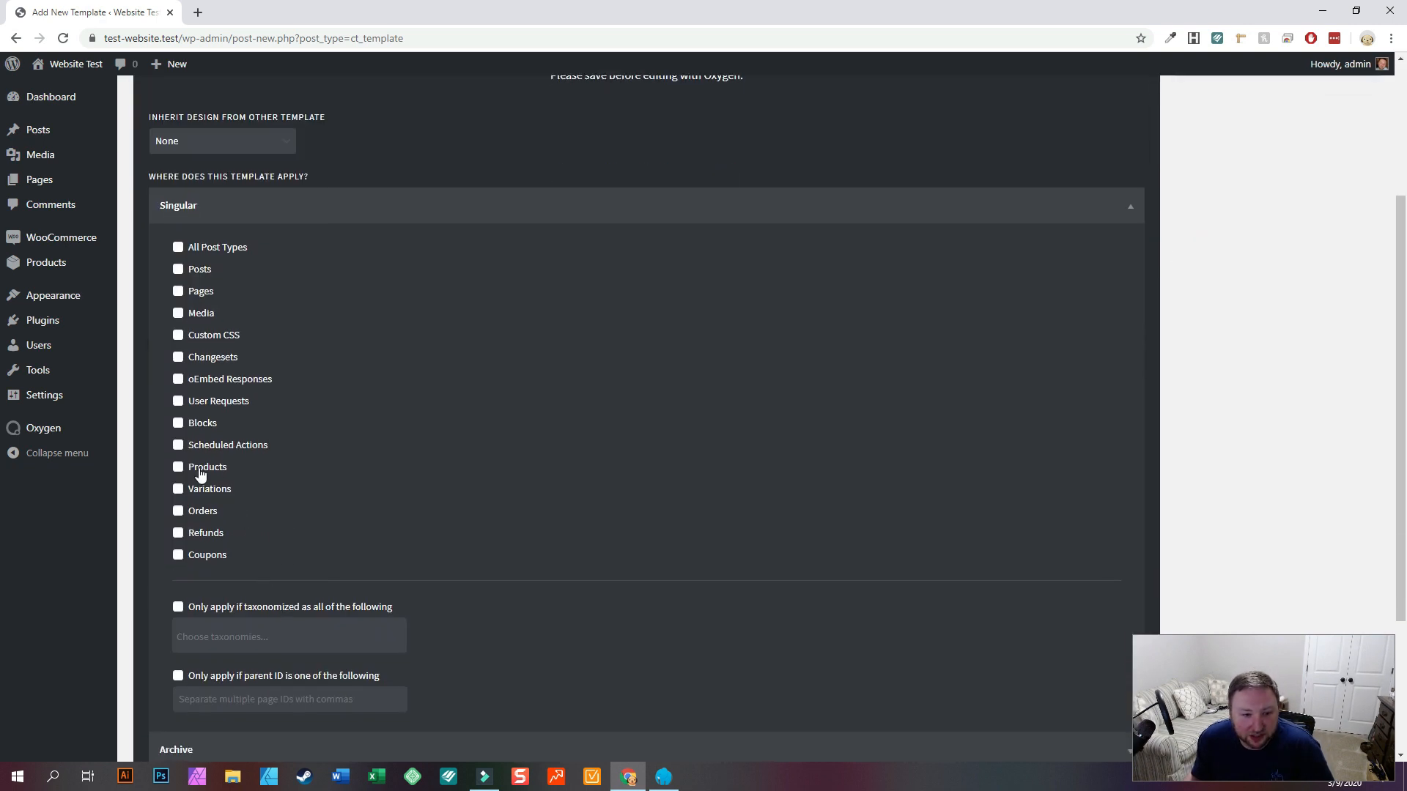
left_click(178, 468)
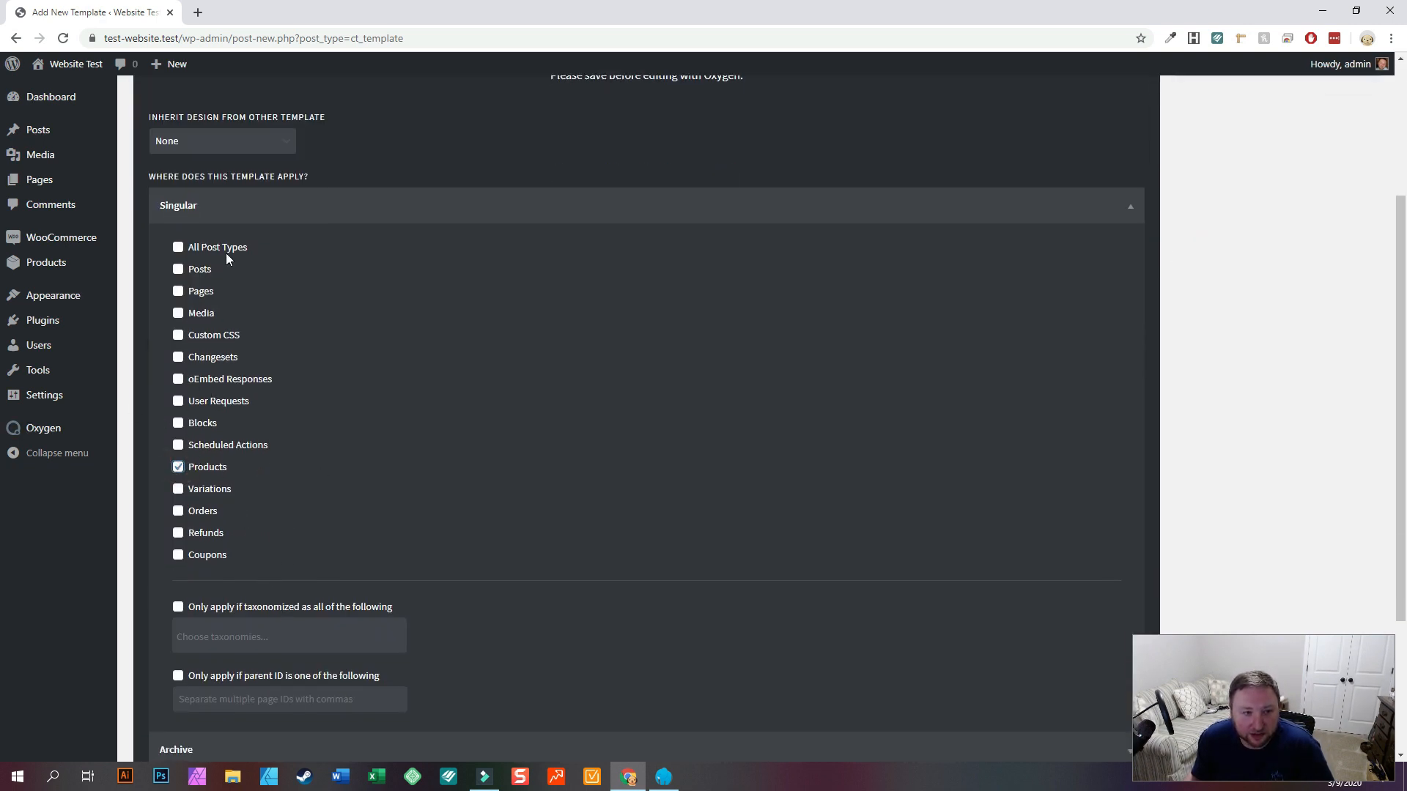
scroll(529, 503, "down", 3)
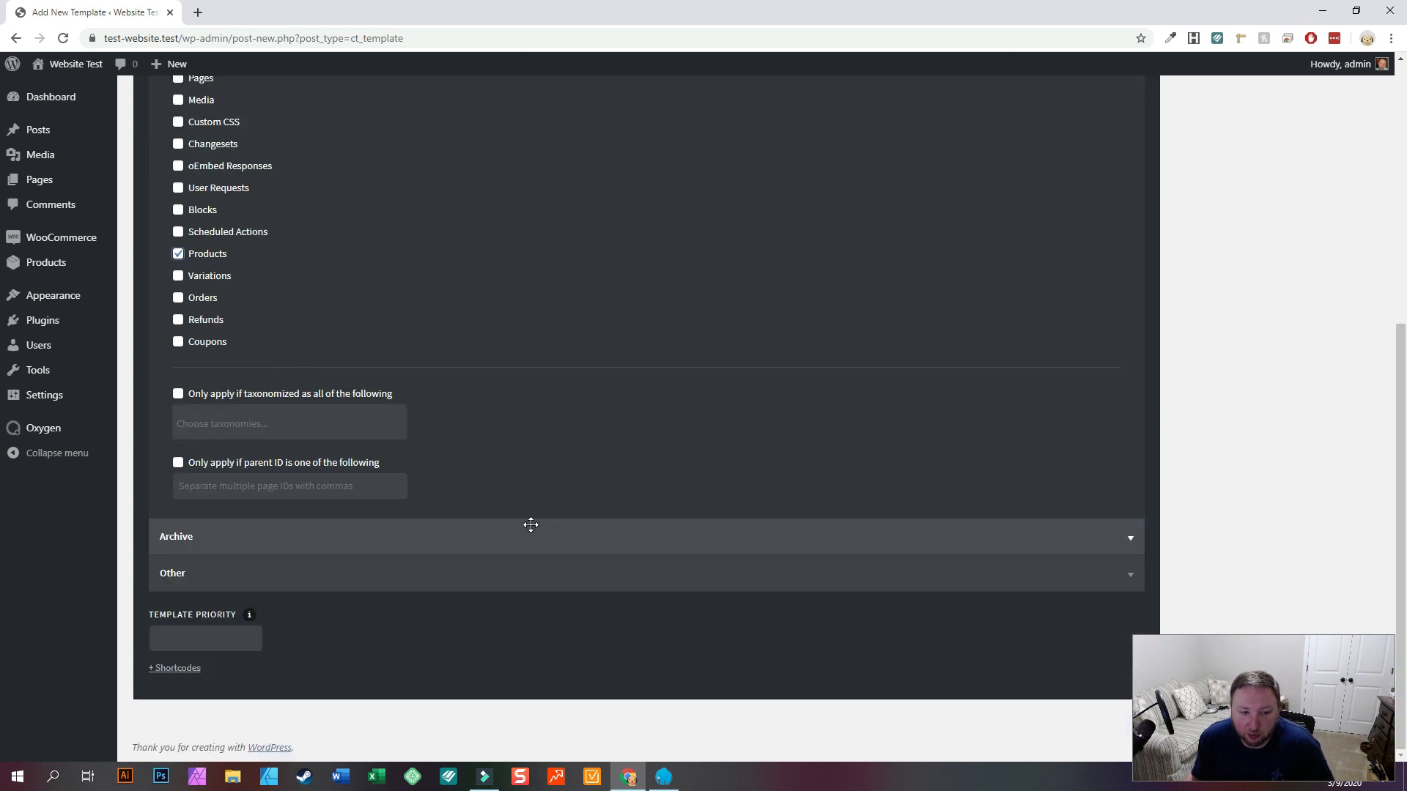
scroll(519, 518, "up", 6)
left_click(1358, 276)
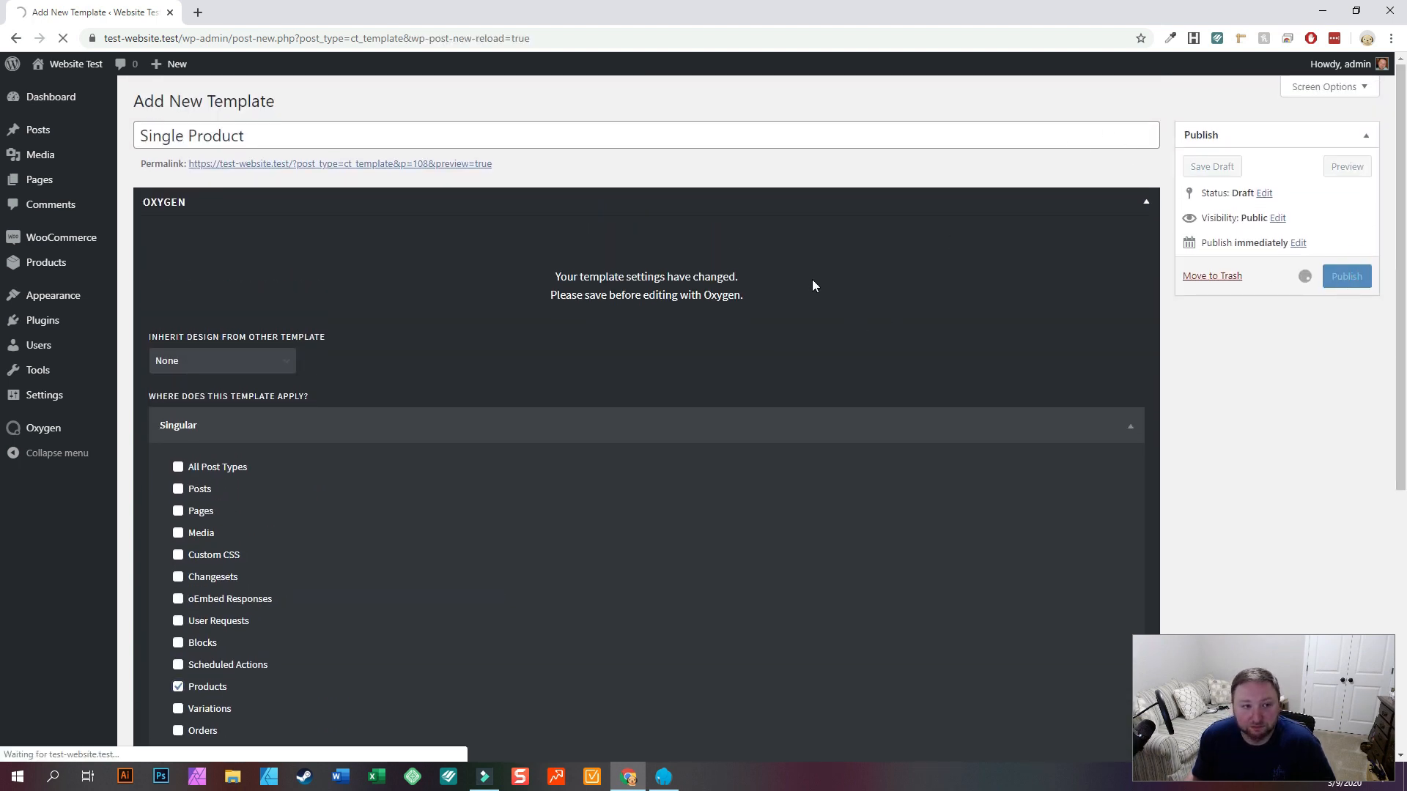
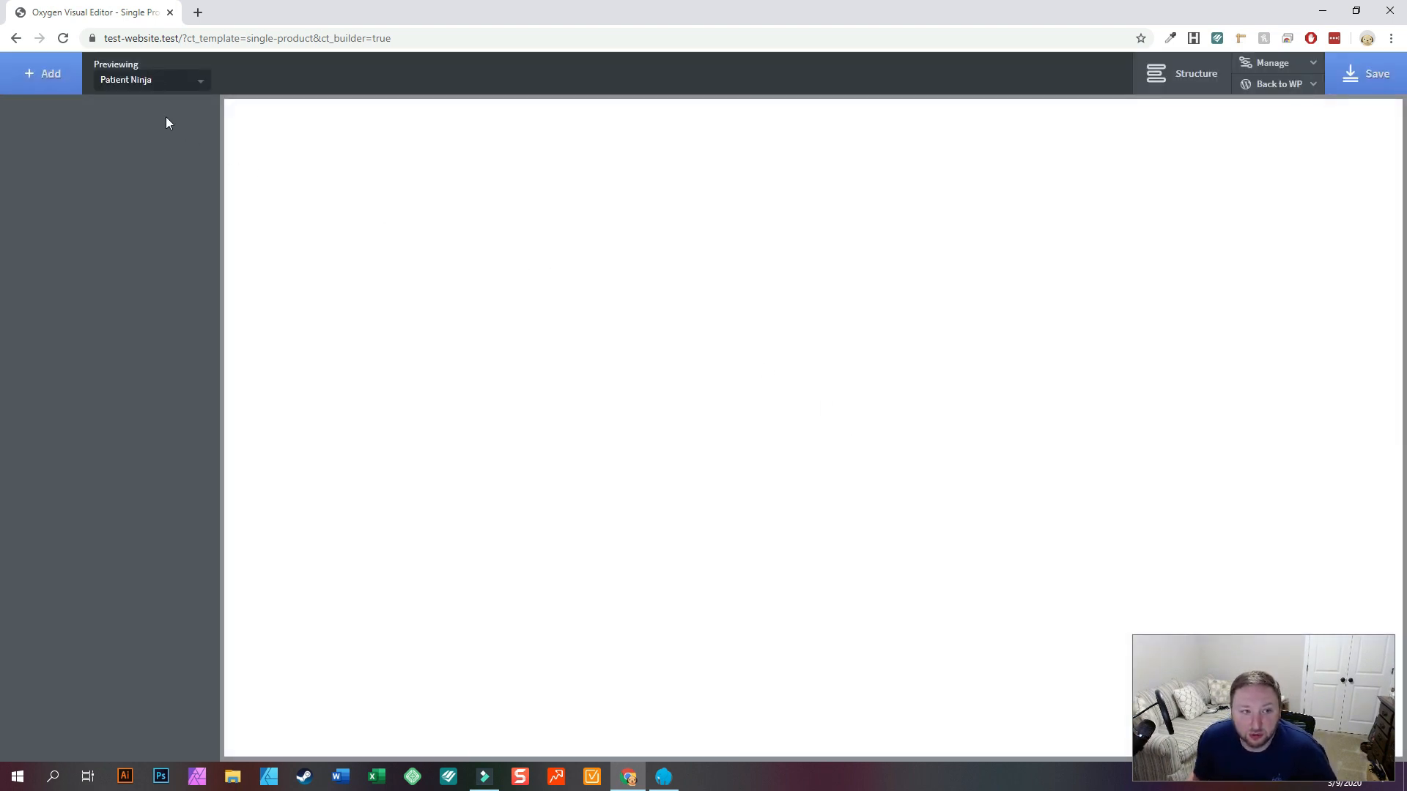
Return to the Single Product template's admin settings and update it to inherit its design from the main template
left_click(1272, 87)
left_click(1256, 108)
left_click(760, 130)
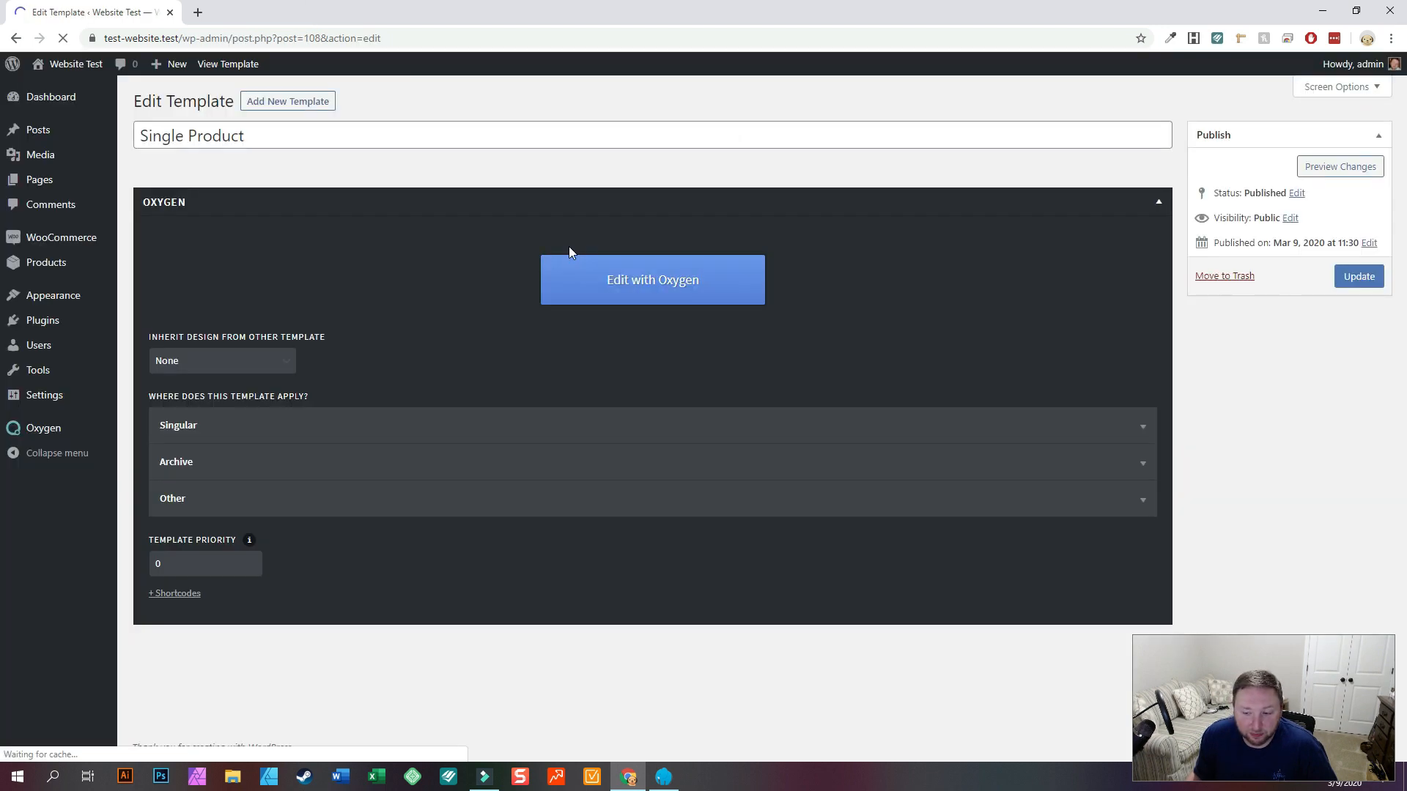
left_click(249, 361)
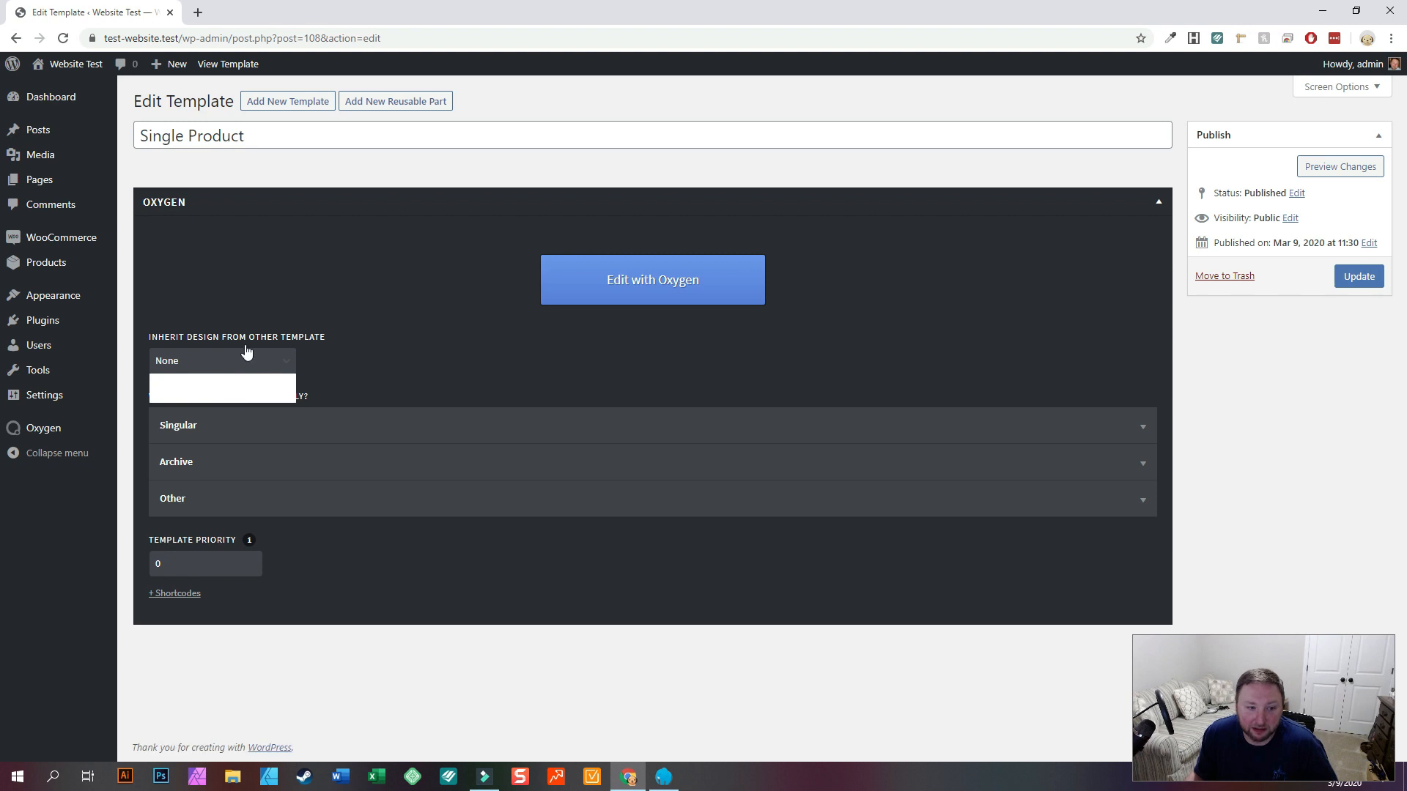
left_click(221, 390)
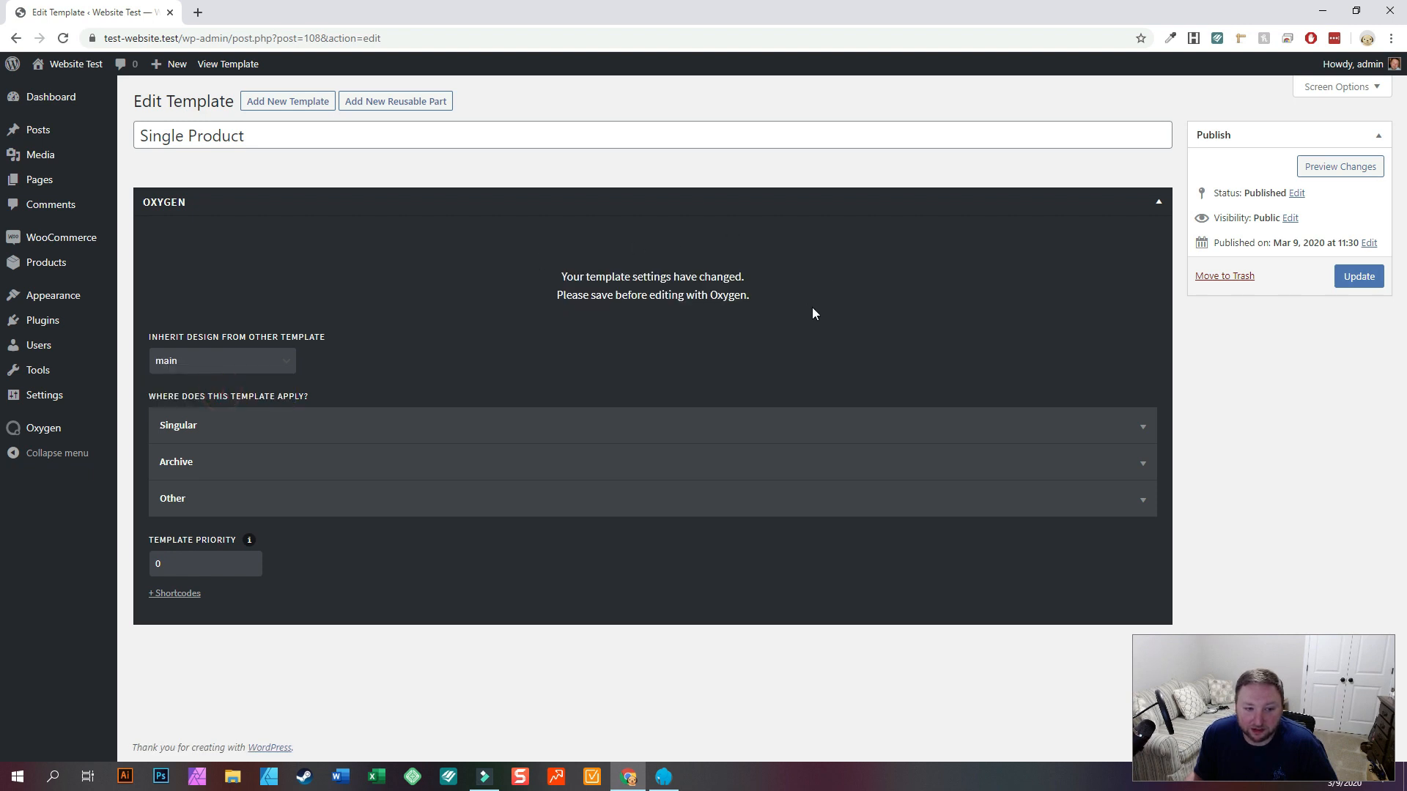
left_click(1353, 284)
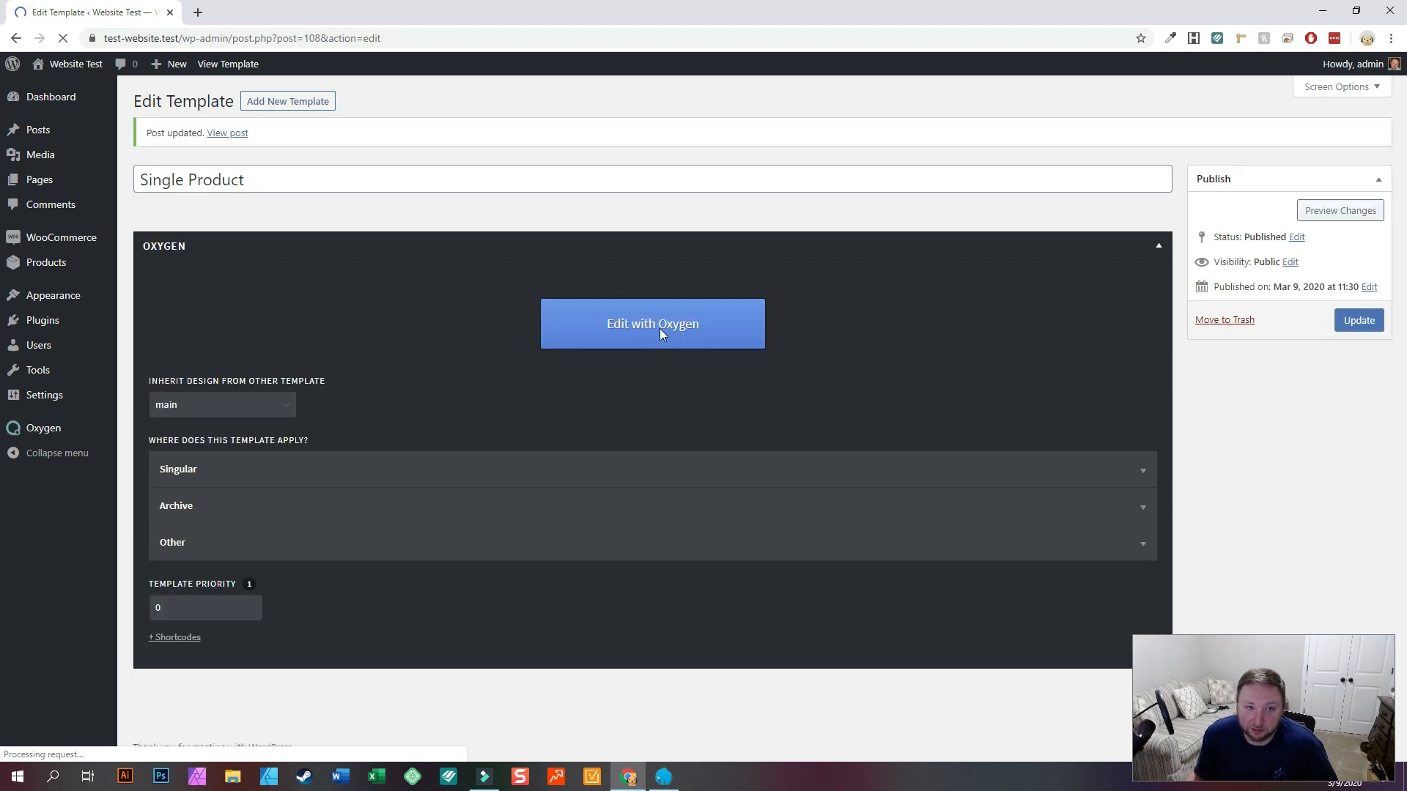
Open the Single Product template in the Oxygen editor and add a Section between the header and footer
left_click(645, 337)
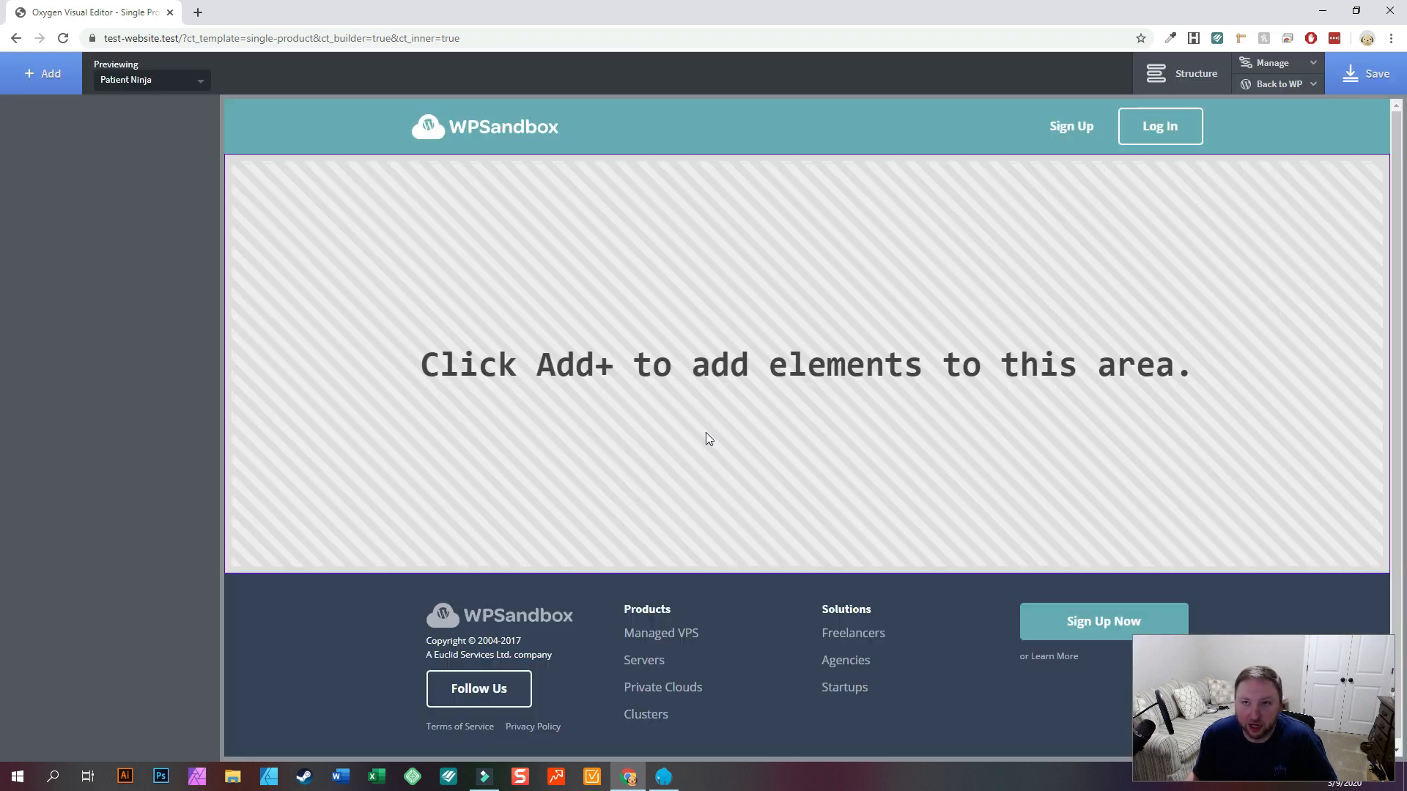
left_click(33, 81)
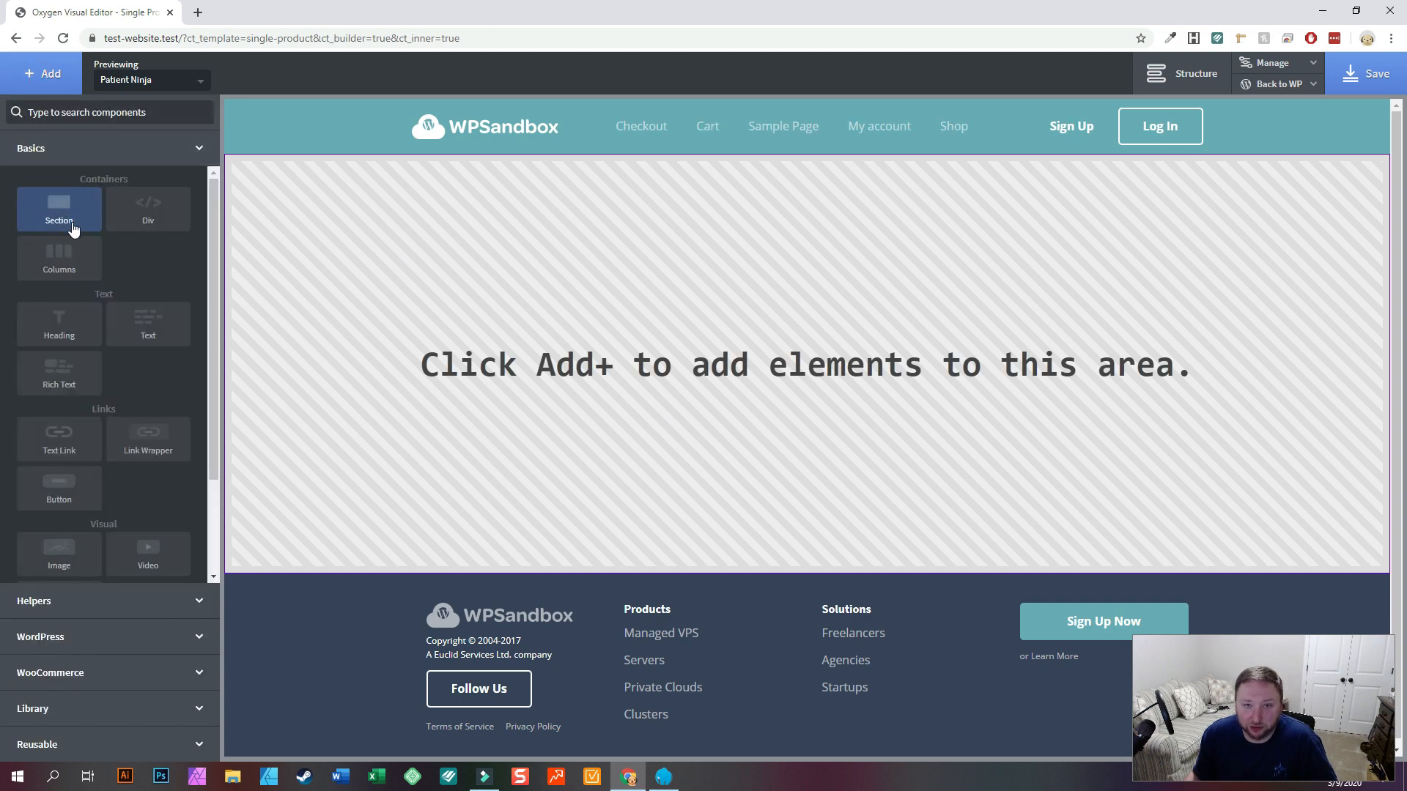
scroll(82, 409, "down", 3)
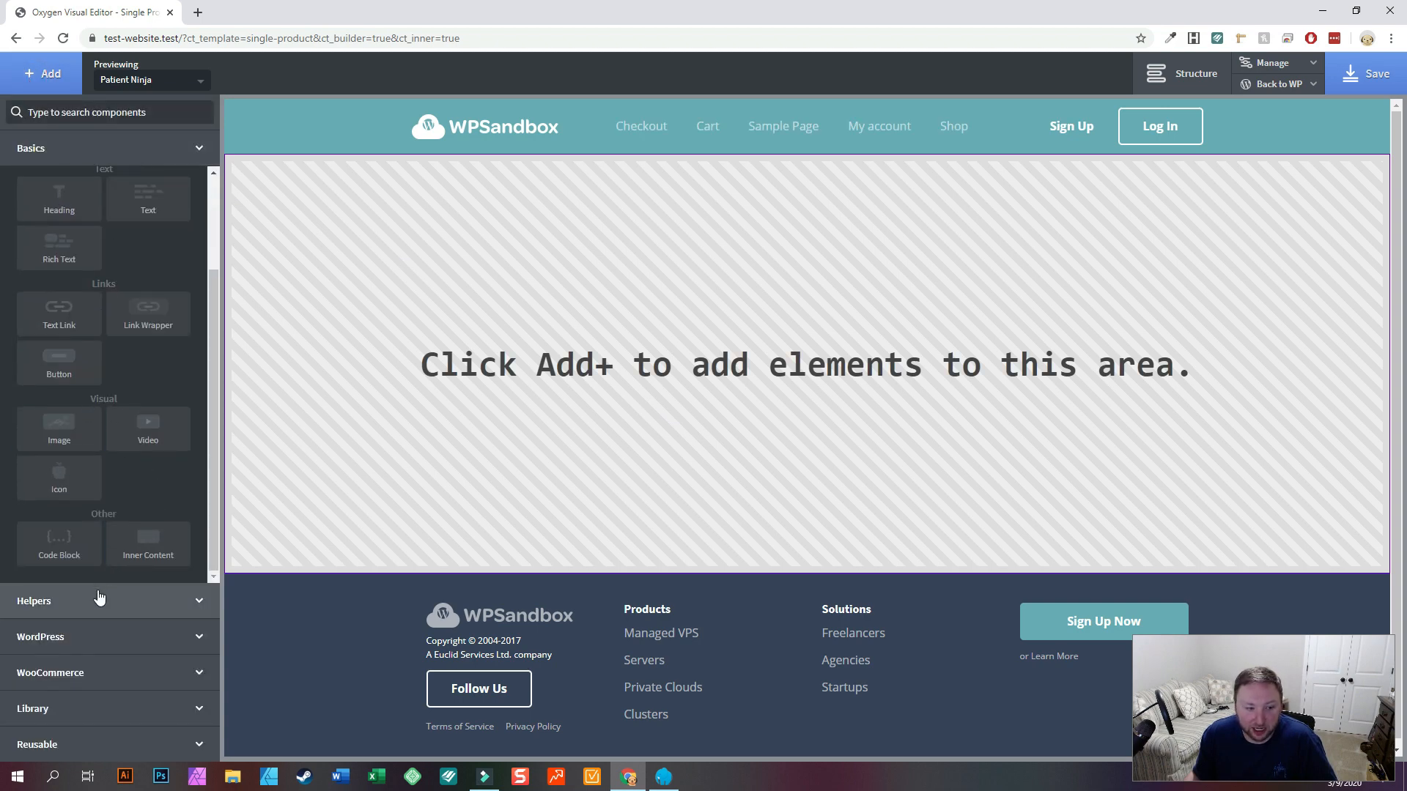
left_click(77, 672)
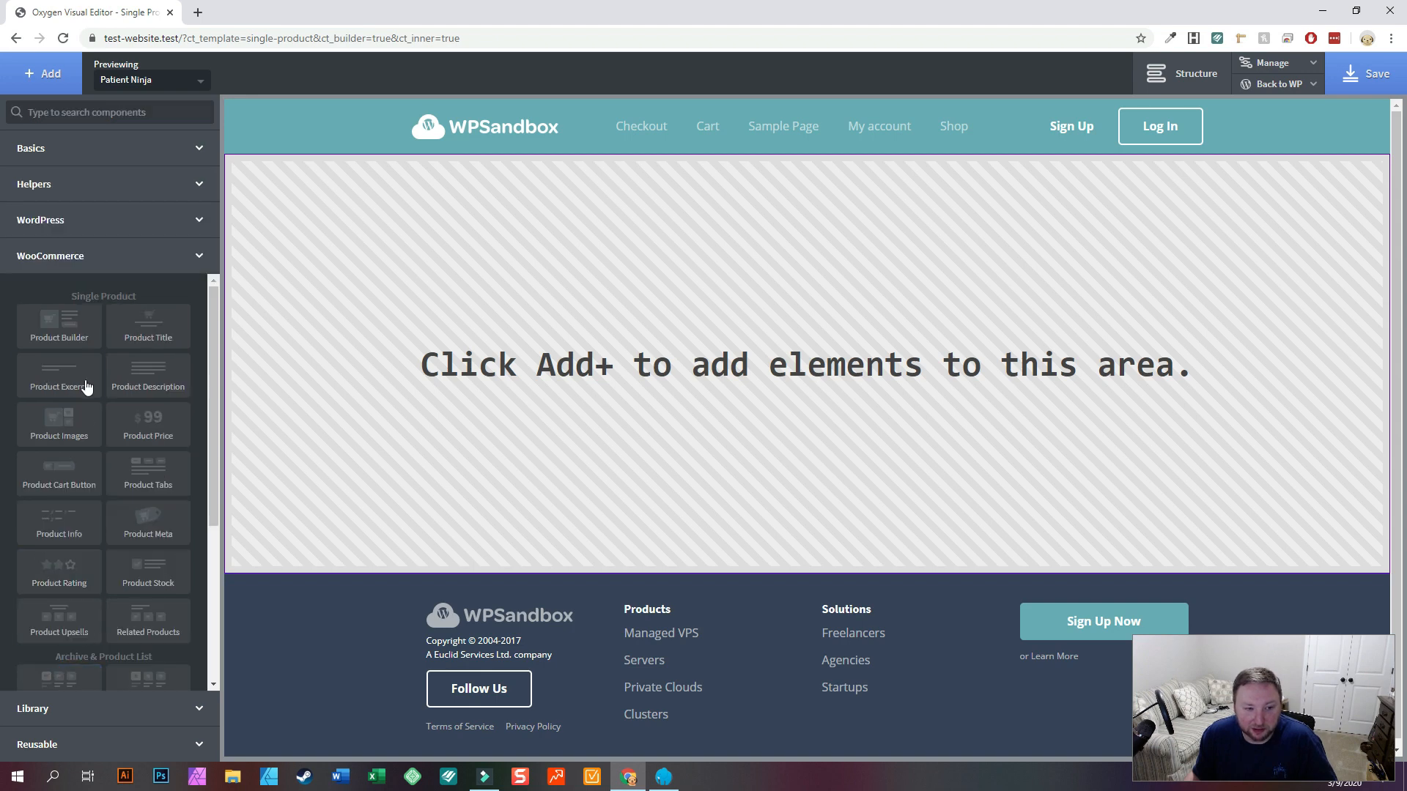
scroll(85, 421, "down", 3)
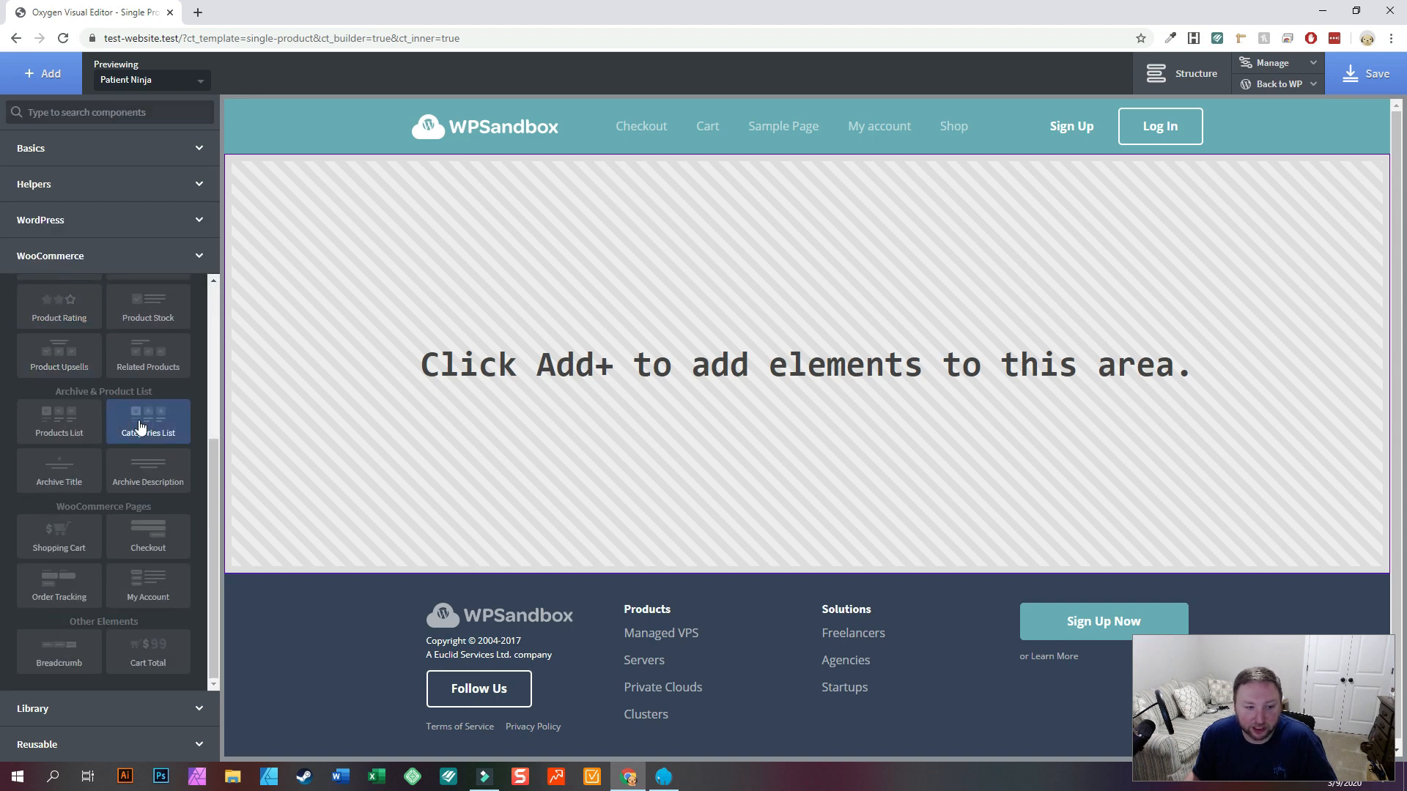
scroll(110, 439, "up", 3)
scroll(110, 438, "up", 1)
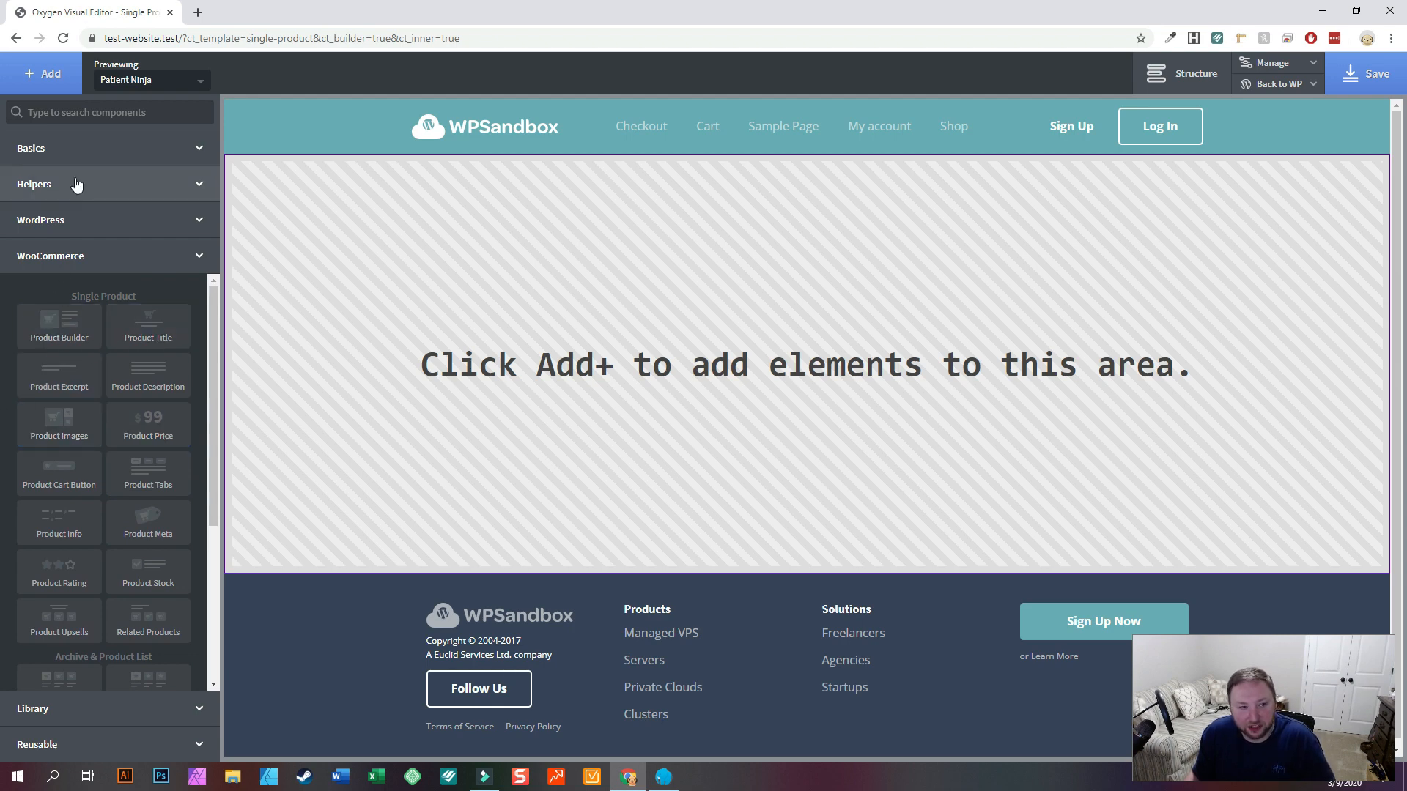
left_click(65, 142)
left_click(51, 216)
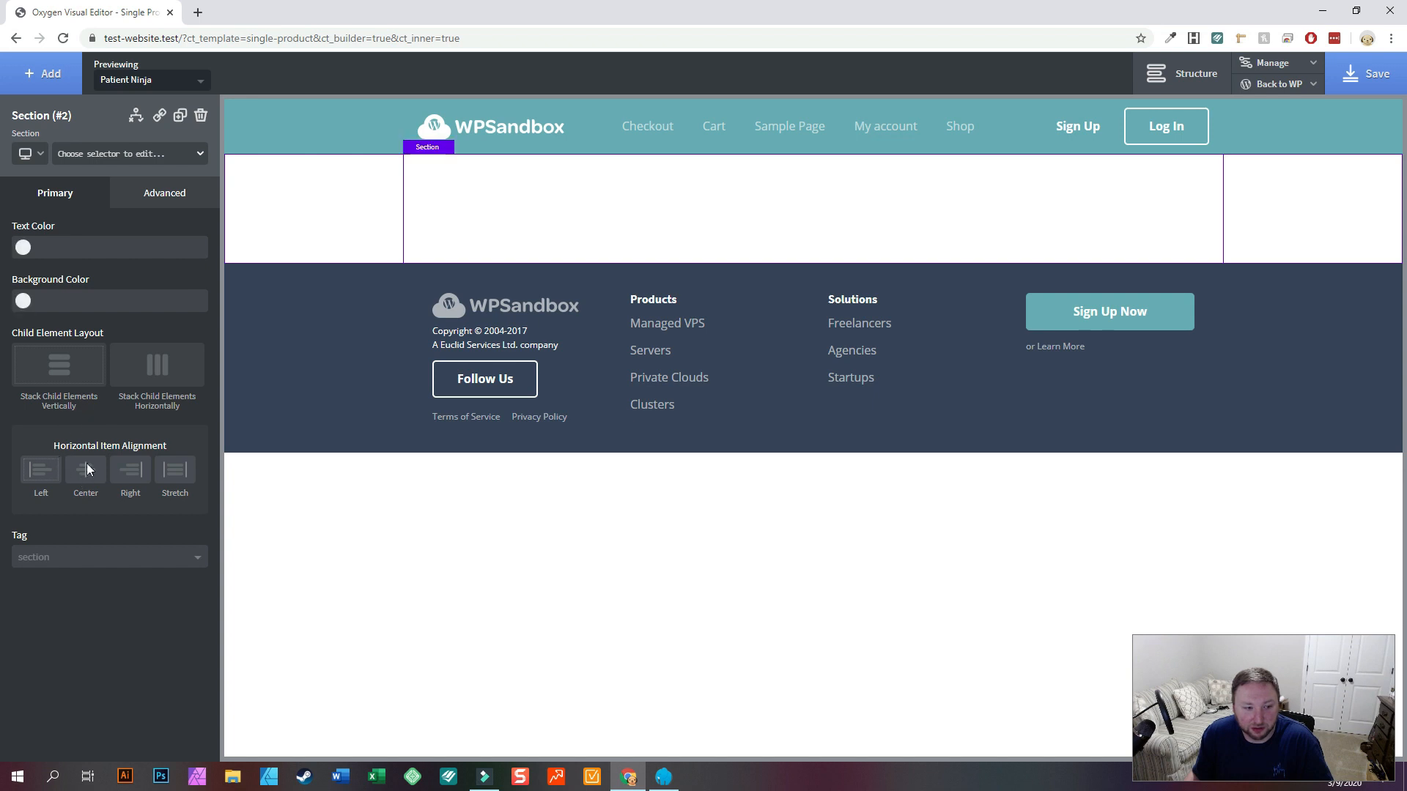
Insert a WooCommerce Product Builder element into the new section
left_click(42, 73)
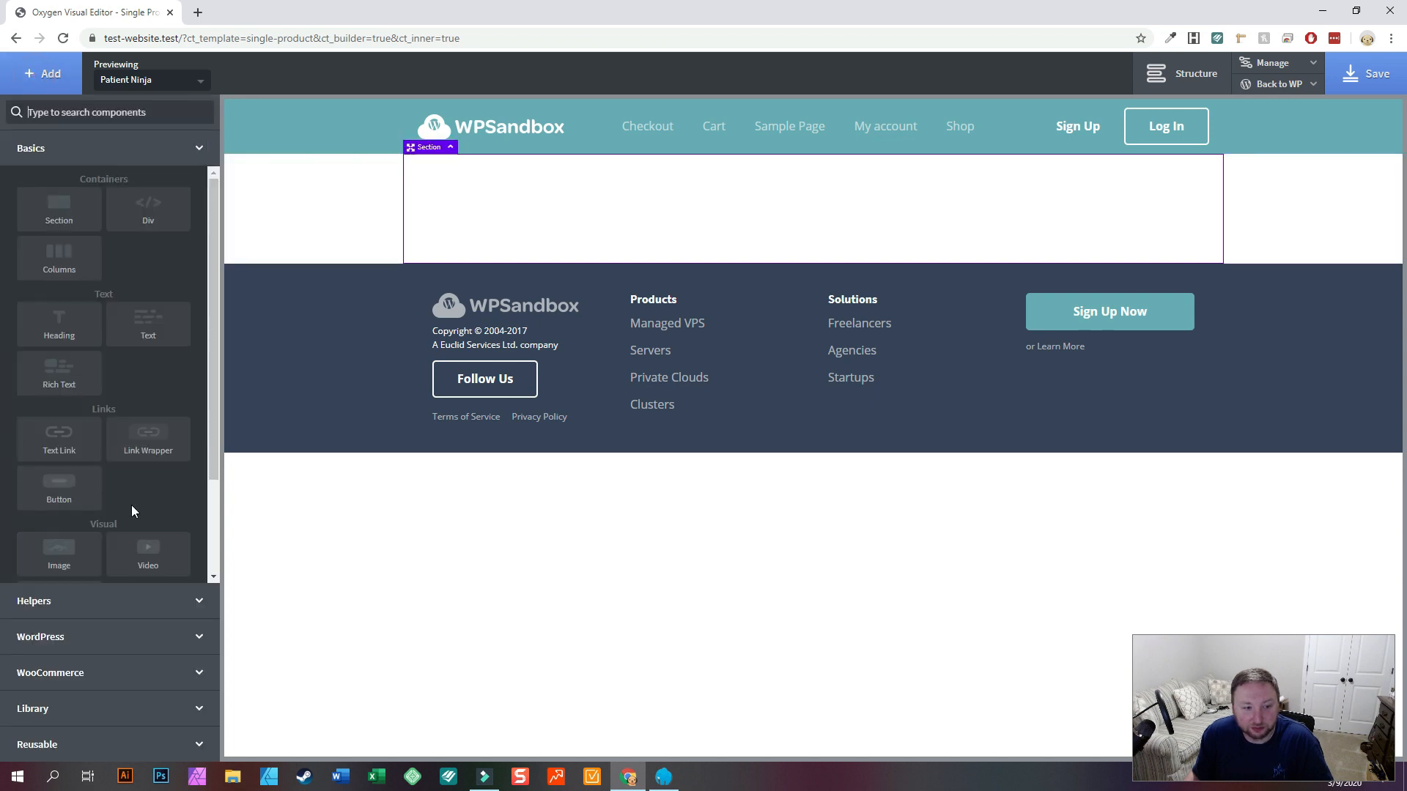
left_click(56, 674)
scroll(105, 403, "down", 1)
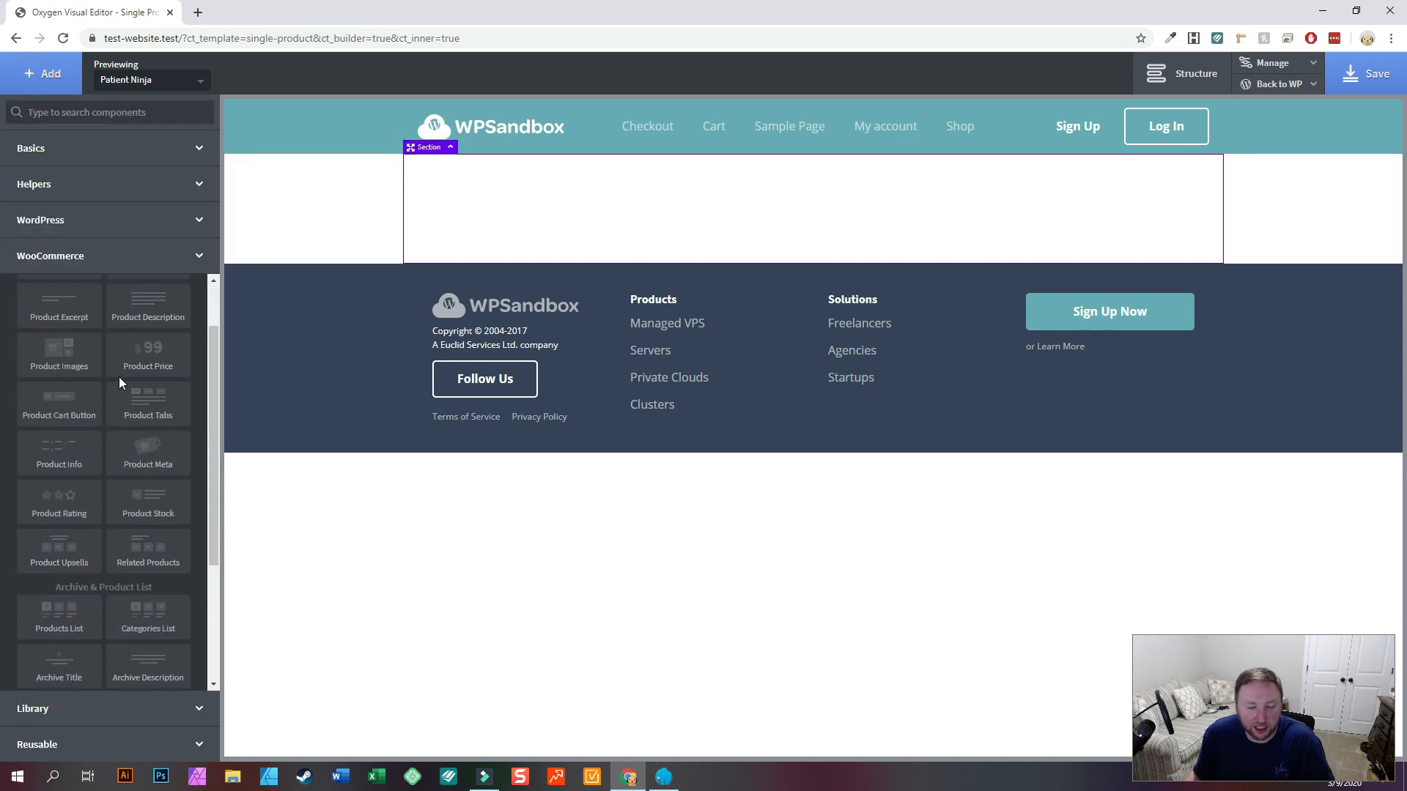
scroll(119, 377, "up", 1)
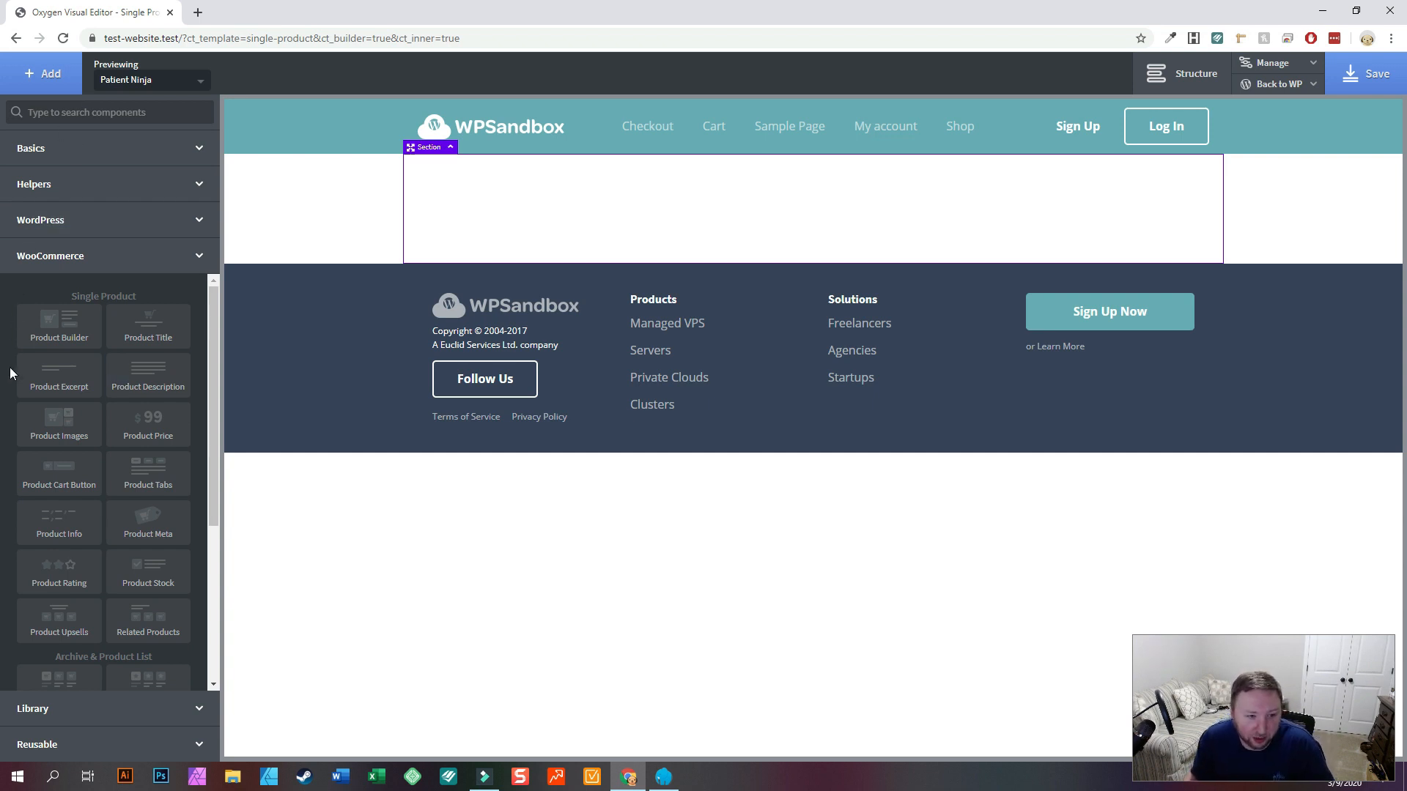
left_click(61, 351)
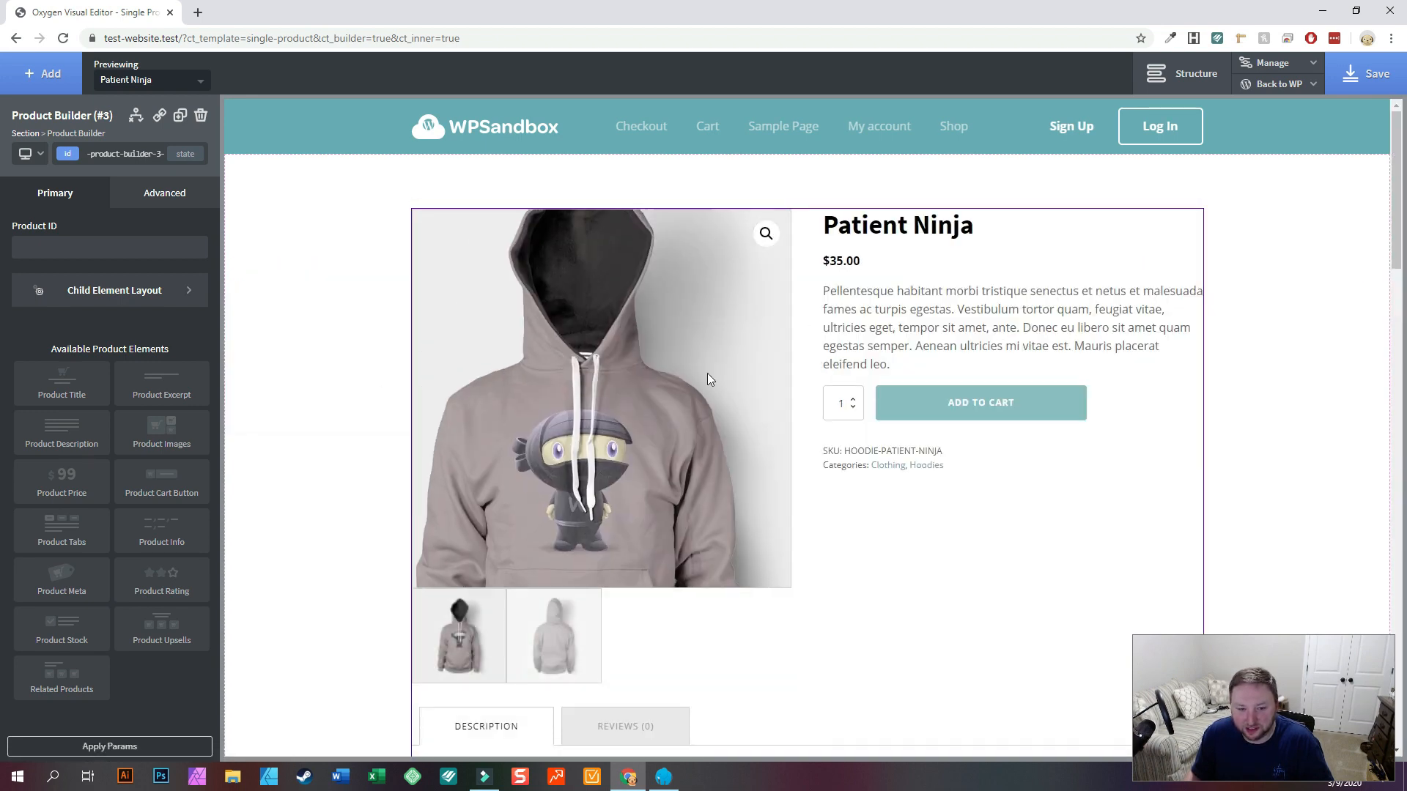
scroll(634, 477, "down", 8)
scroll(694, 503, "down", 2)
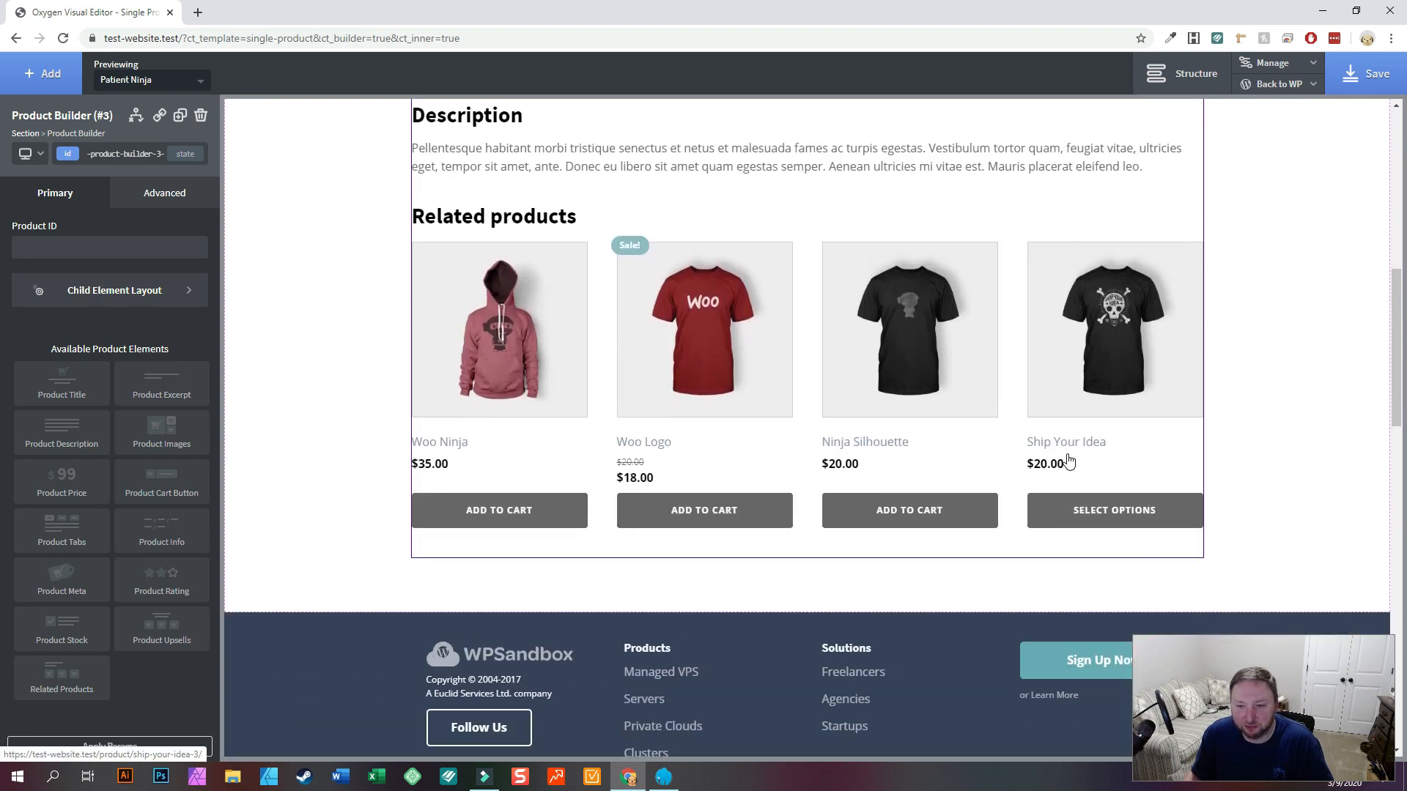
scroll(569, 301, "up", 5)
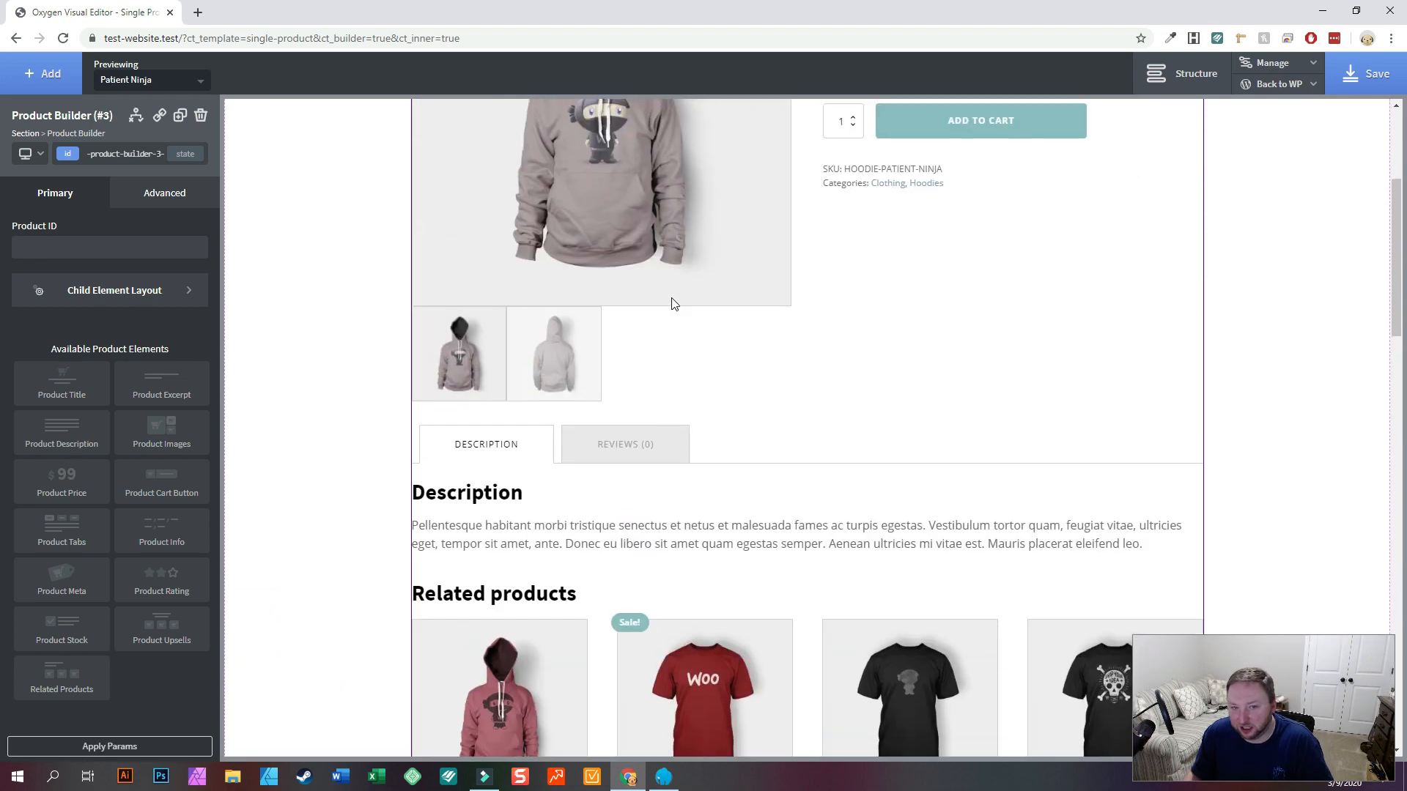
scroll(671, 307, "up", 4)
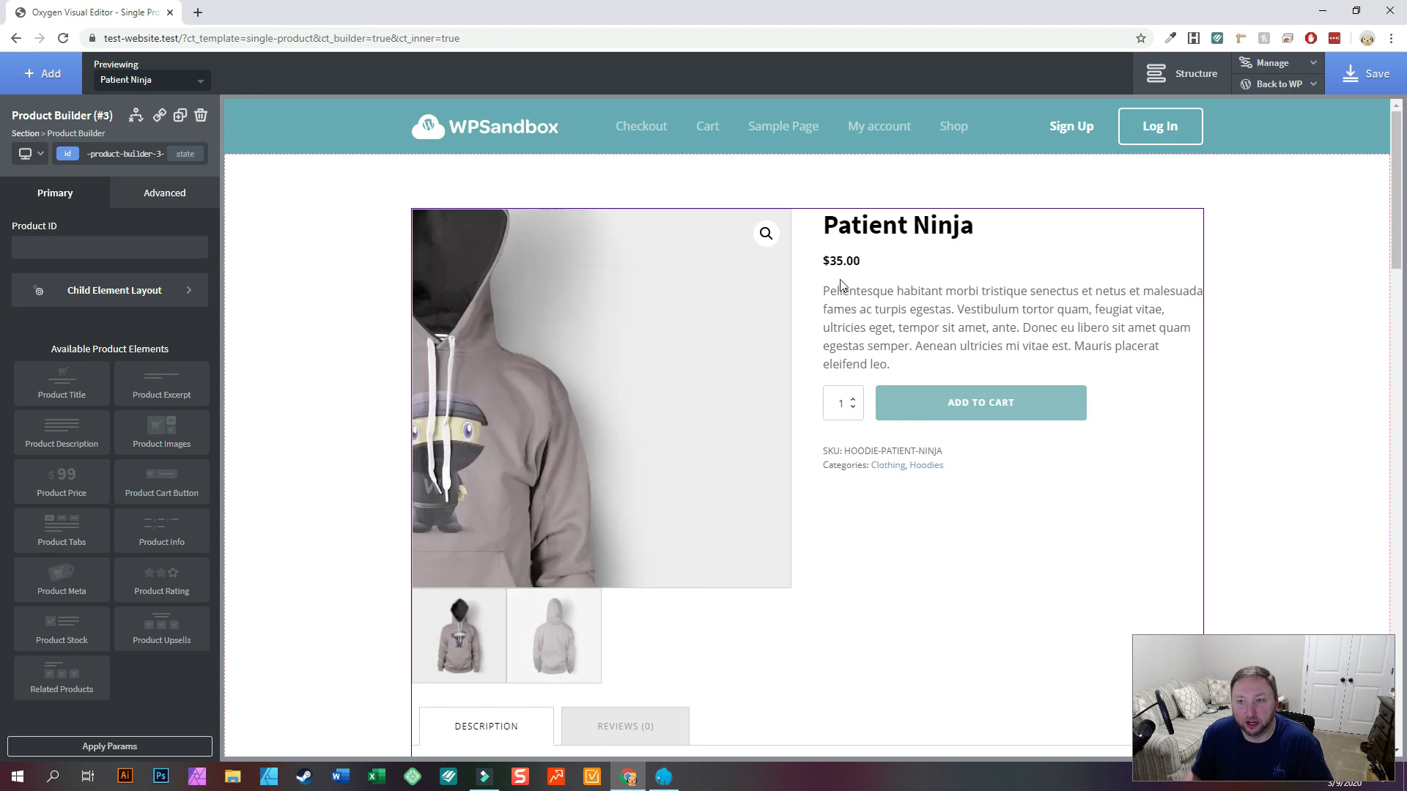
Open oxygenbuilder.com in a new browser tab and go to its WooCommerce product tour page
left_click(198, 13)
type("oxgyew")
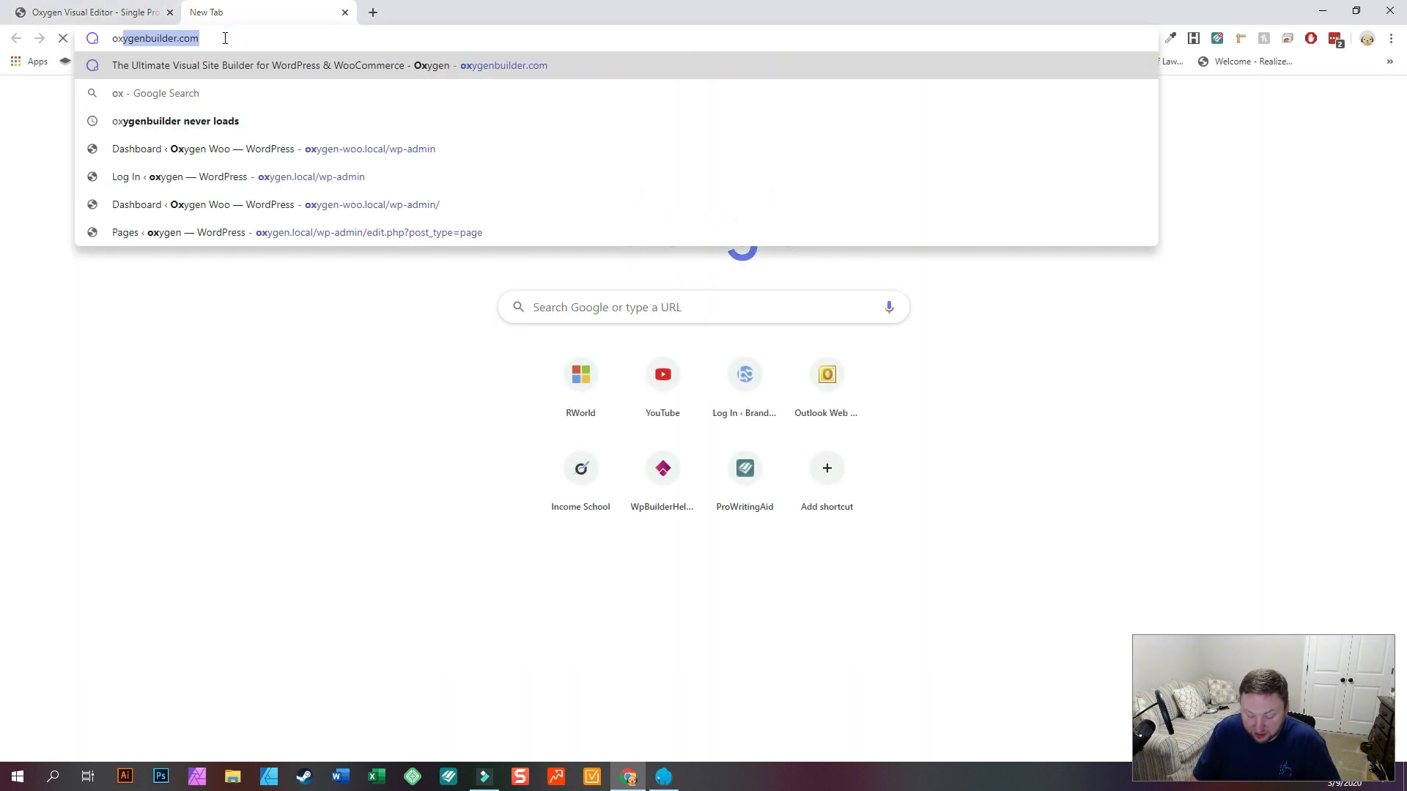
key("BackSpace")
key("BackSpace")
key("BackSpace")
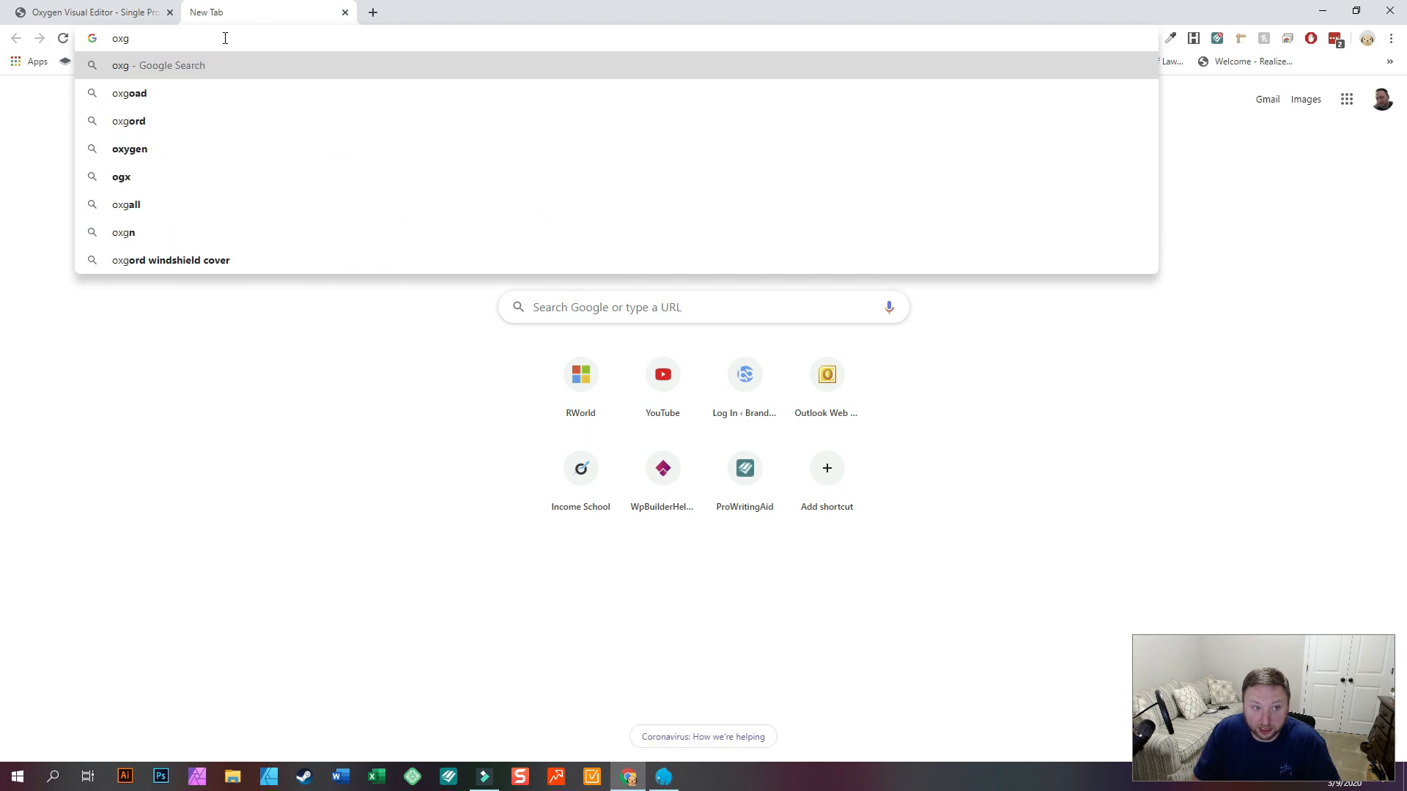
key("BackSpace")
type("ygenbuilder.com")
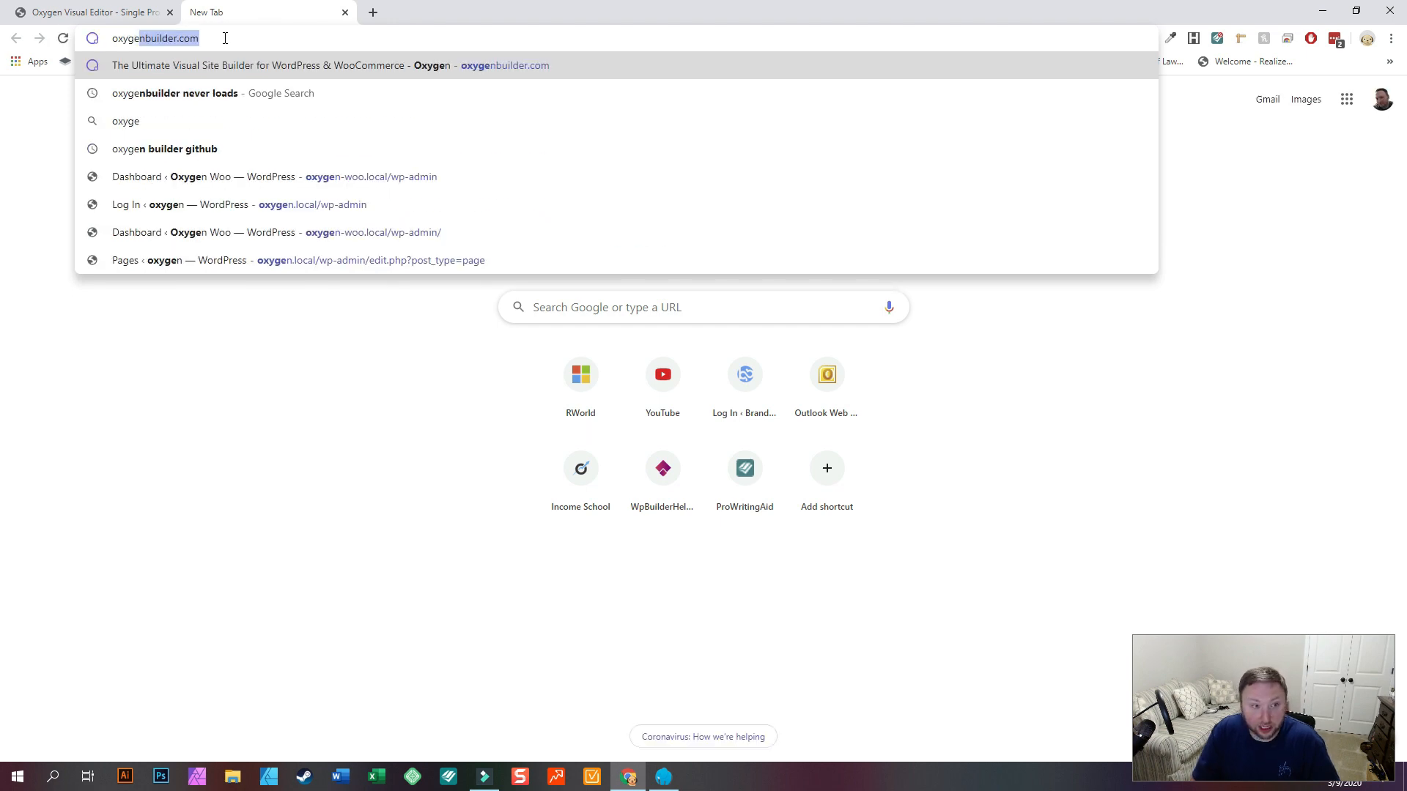
key("Return")
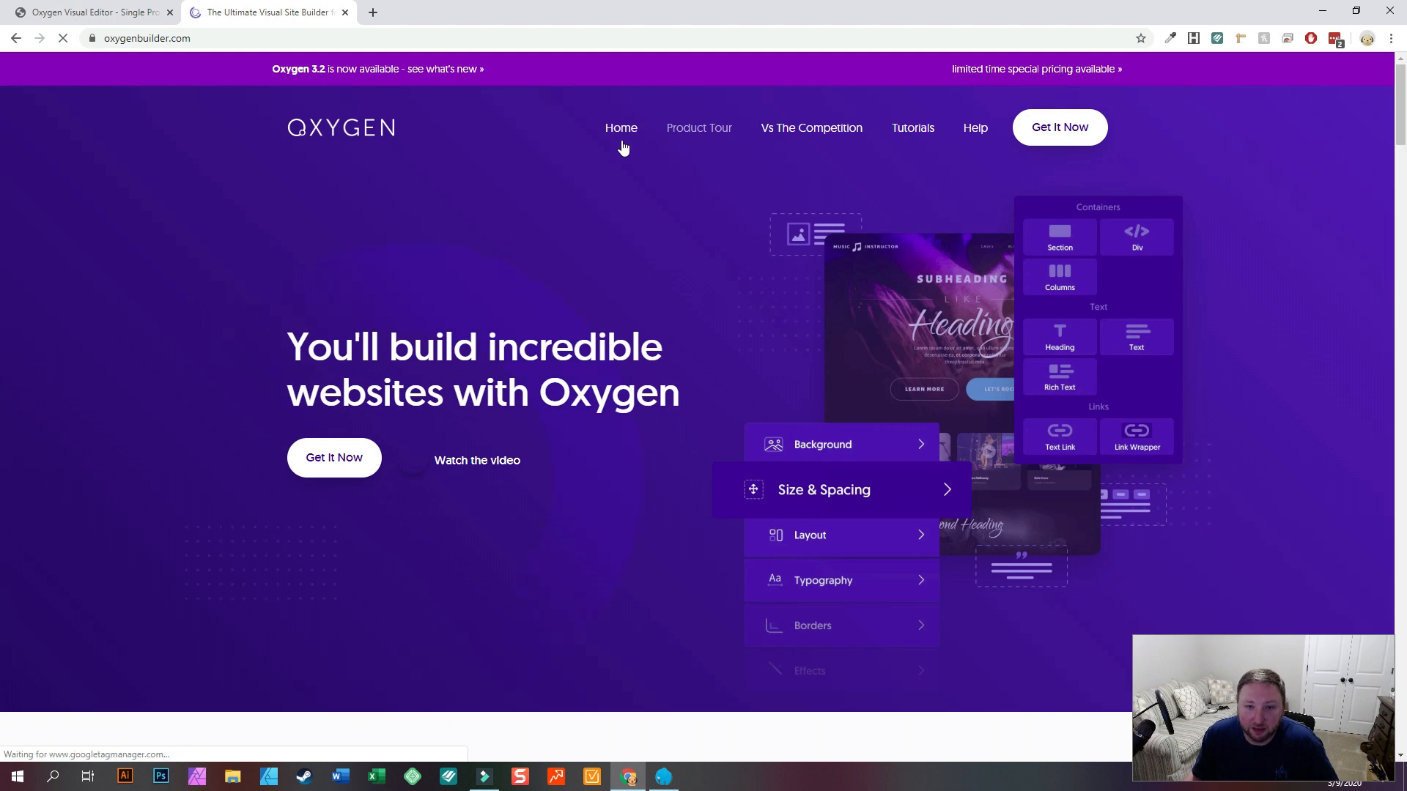
mouse_move(707, 144)
left_click(662, 187)
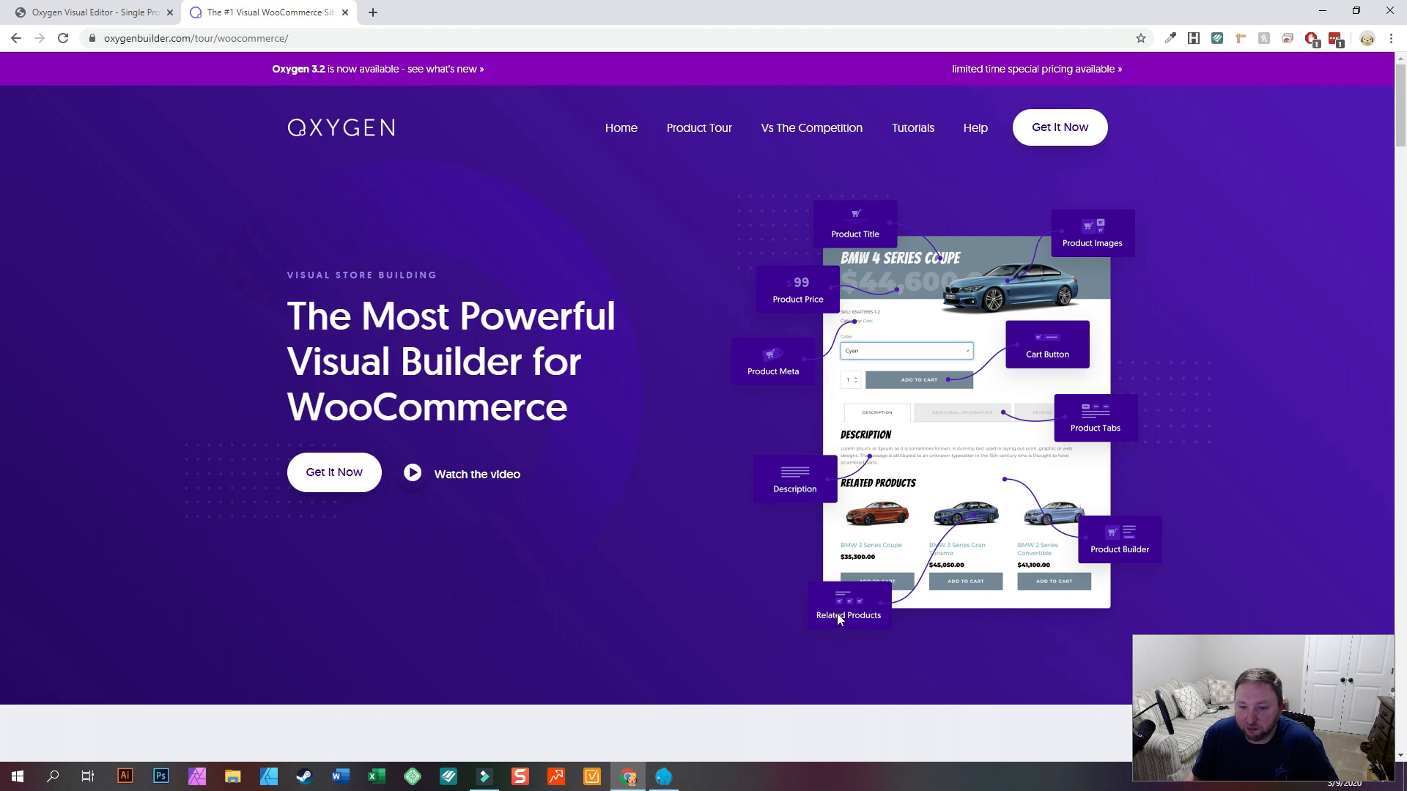
Compare the Product Builder layout in the editor with the annotated product page example on the Oxygen WooCommerce tour page
left_click(125, 11)
scroll(612, 398, "down", 5)
scroll(634, 449, "down", 4)
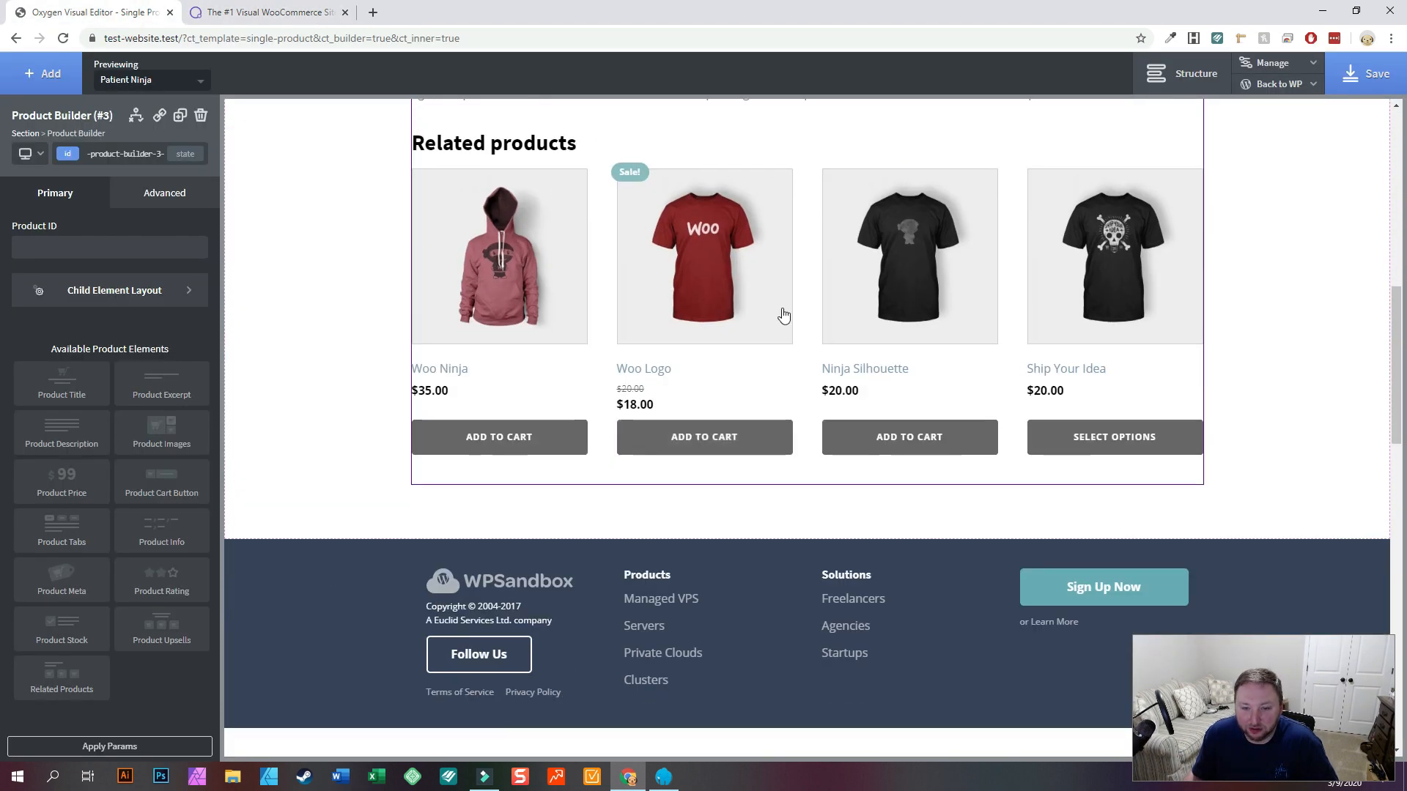
scroll(693, 330, "up", 3)
scroll(498, 388, "up", 1)
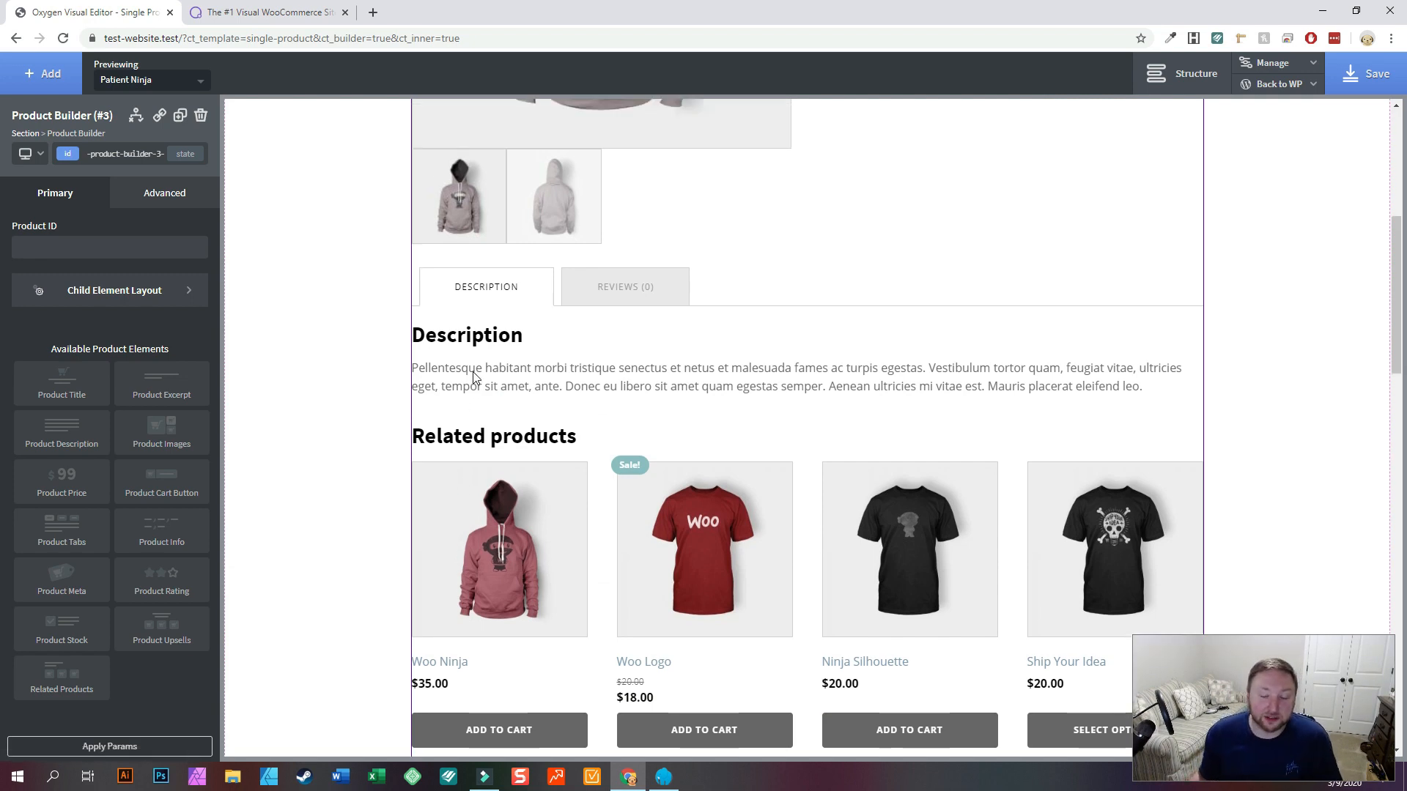
left_click(230, 12)
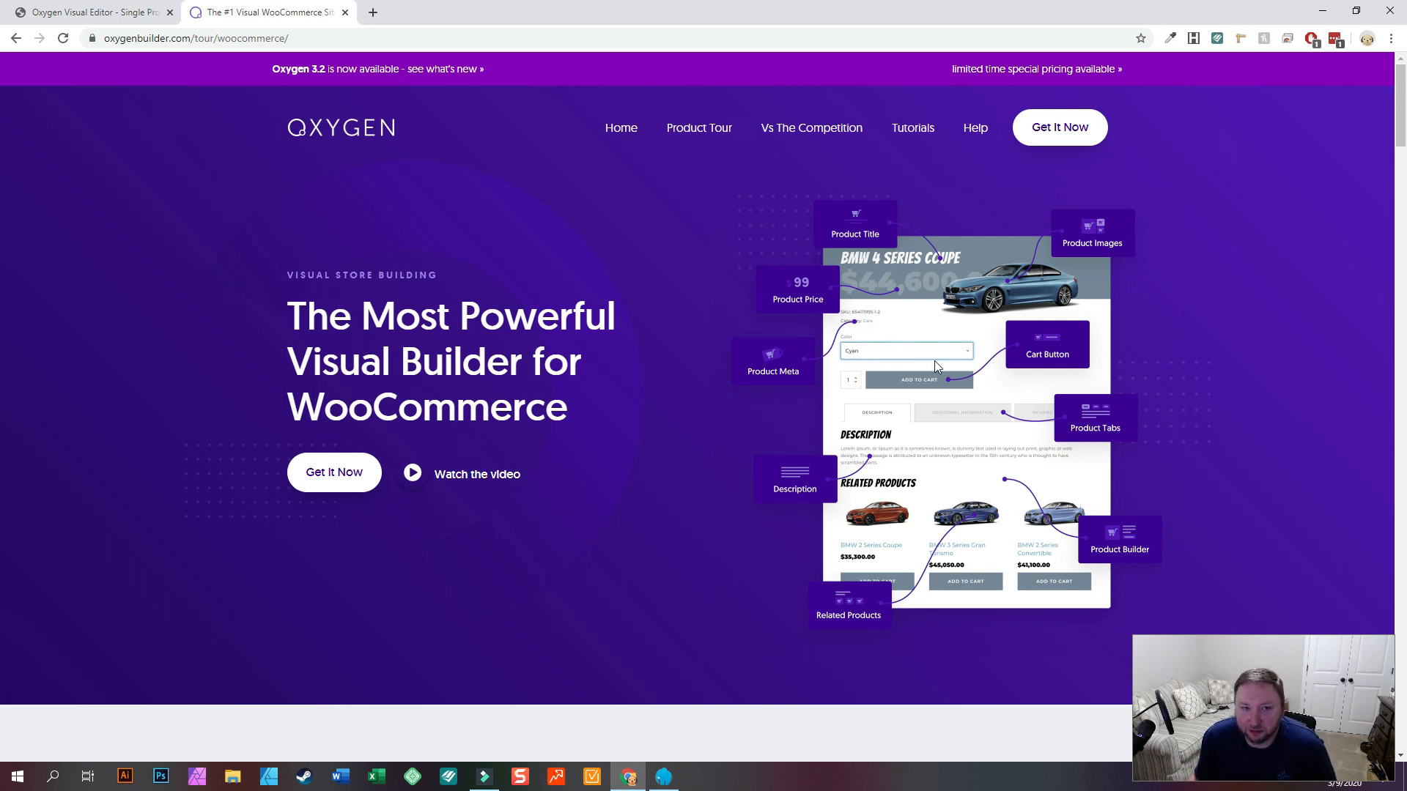
left_click(99, 12)
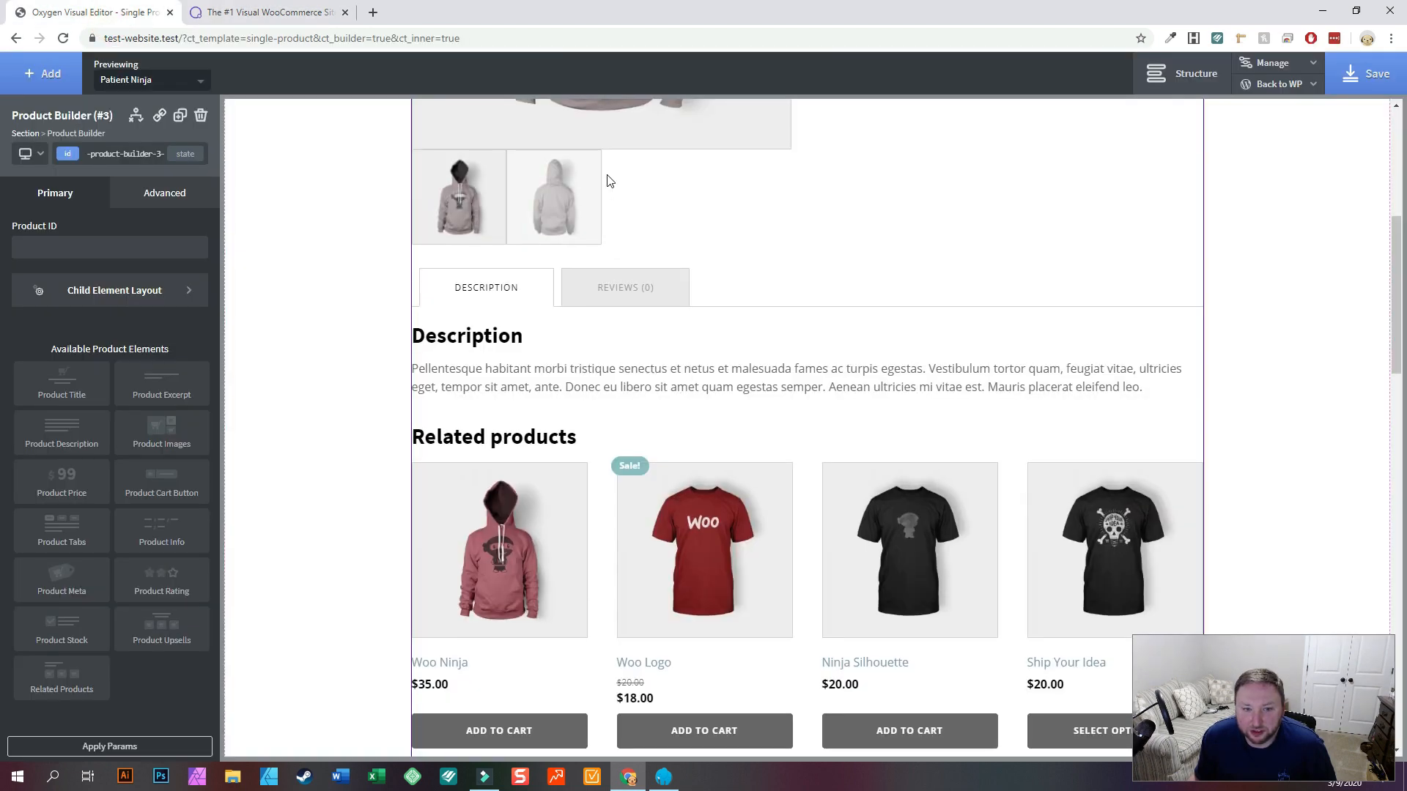
scroll(608, 188, "up", 6)
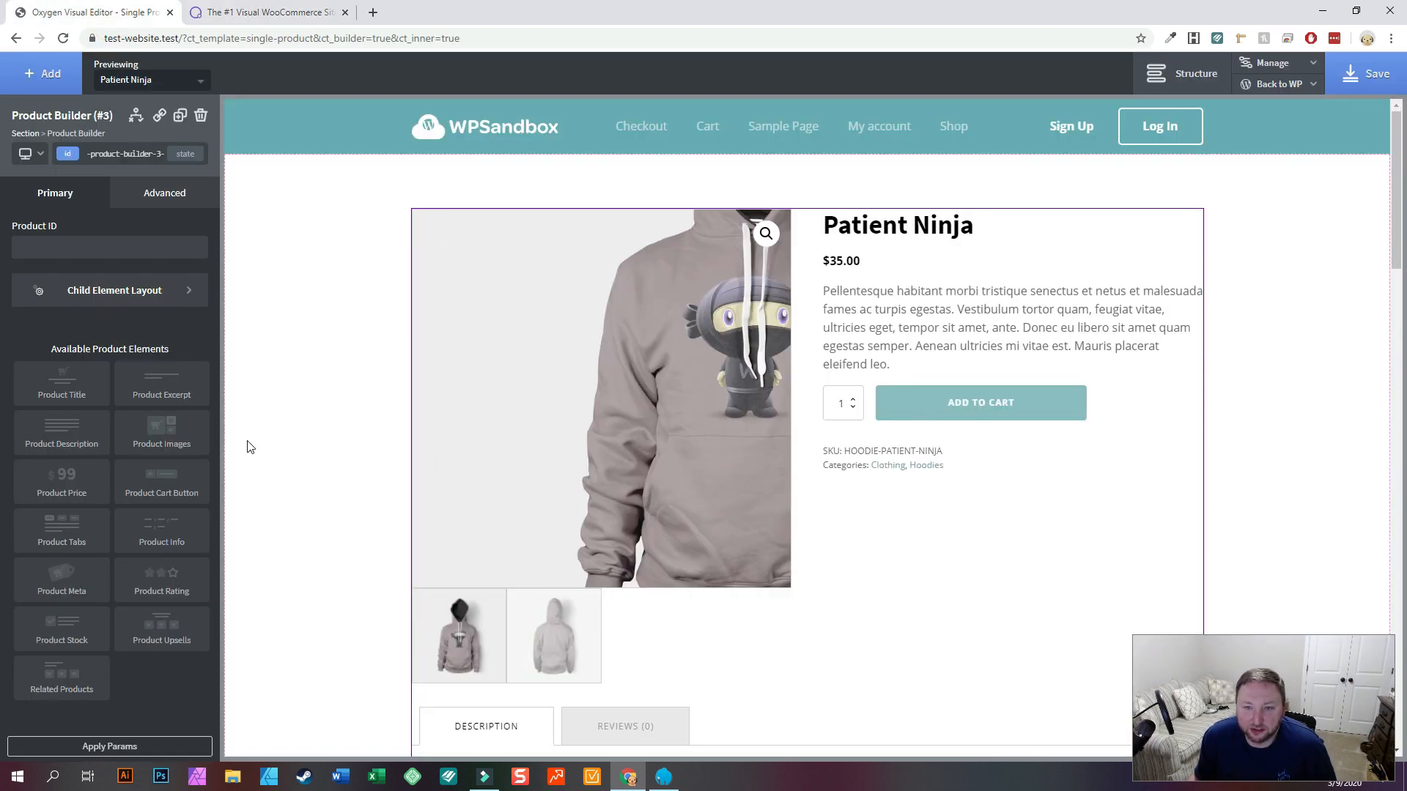
Save the Single Product template and view the previewed Patient Ninja product page on the front end
left_click(1365, 79)
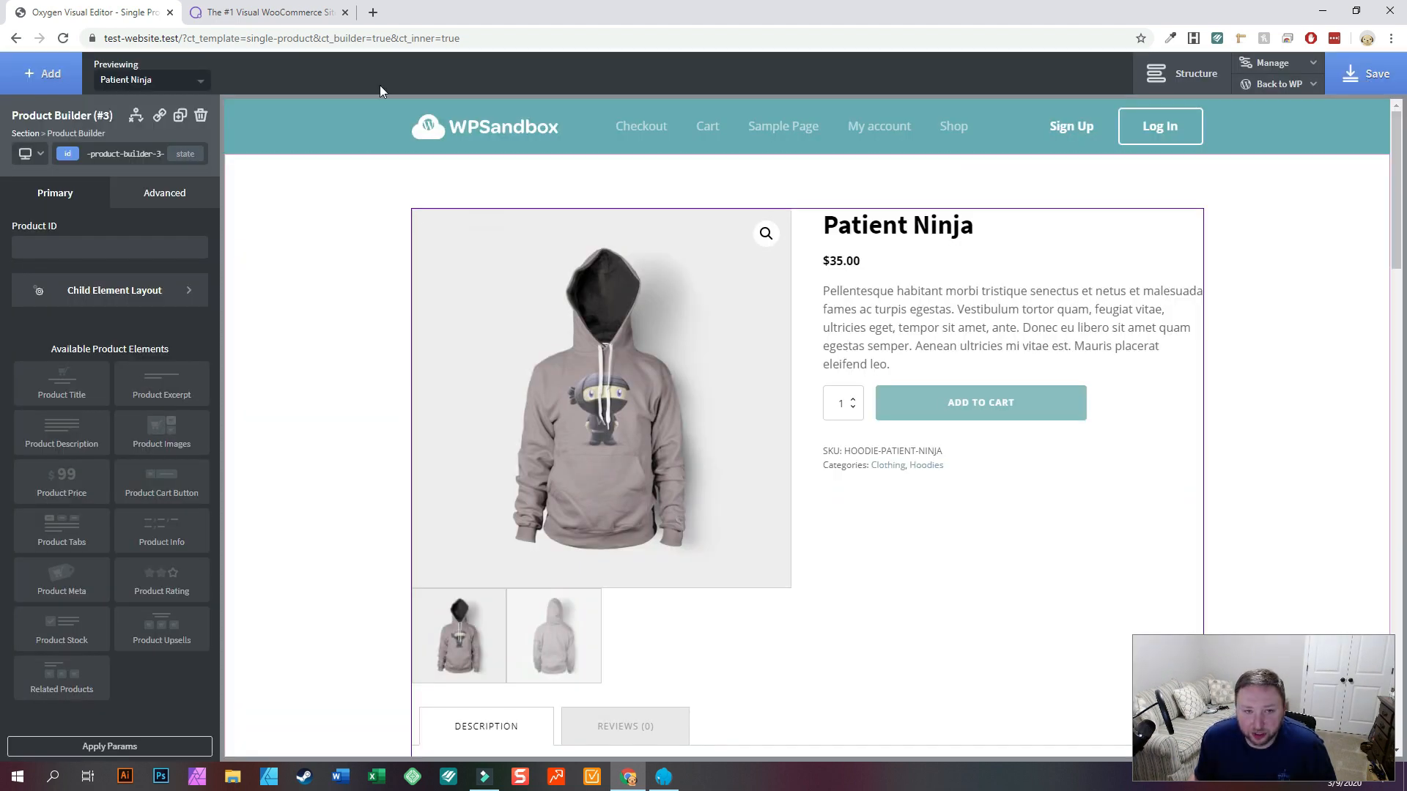
mouse_move(1301, 82)
left_click(1272, 131)
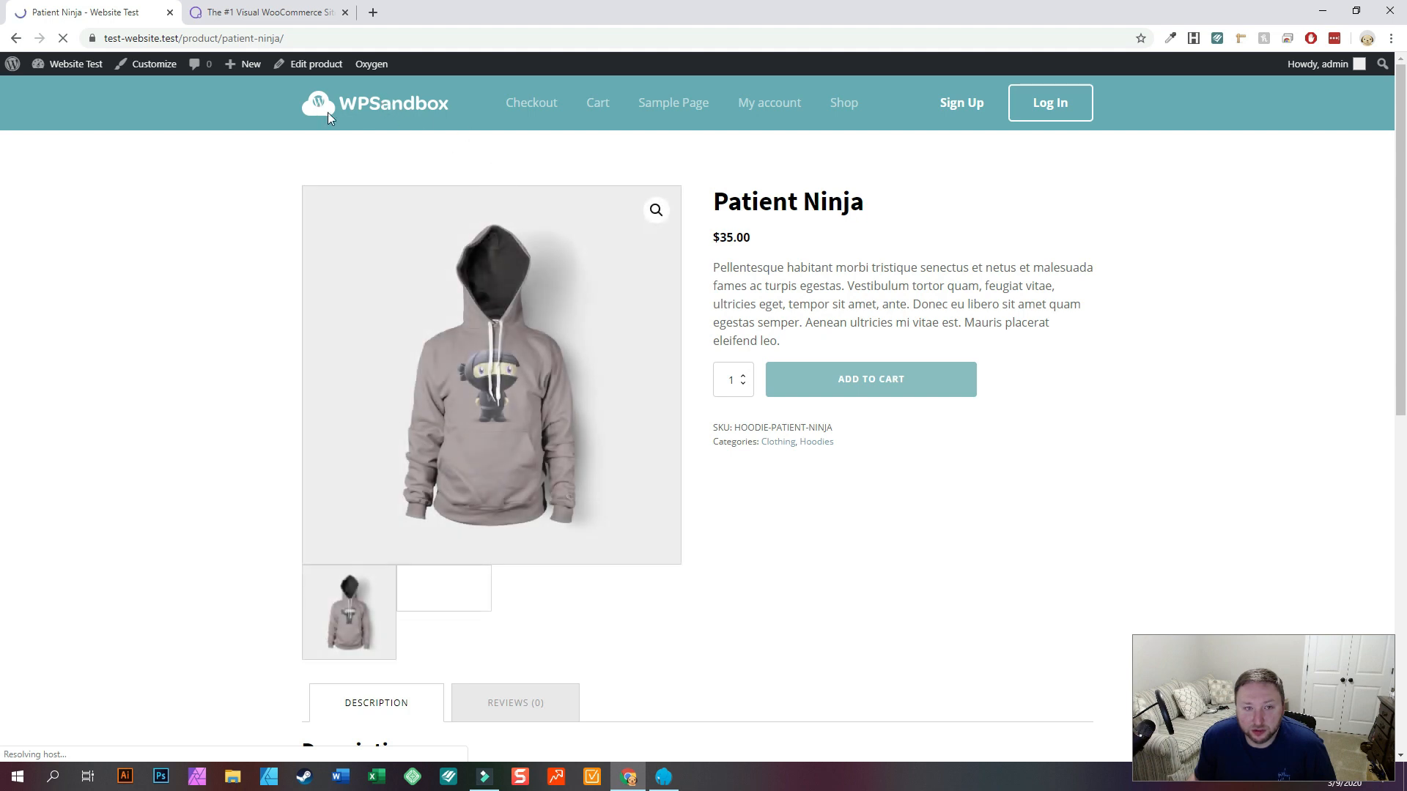
Open the Ship Your Idea poster from the store's home page and review its product page down to the related products
left_click(368, 111)
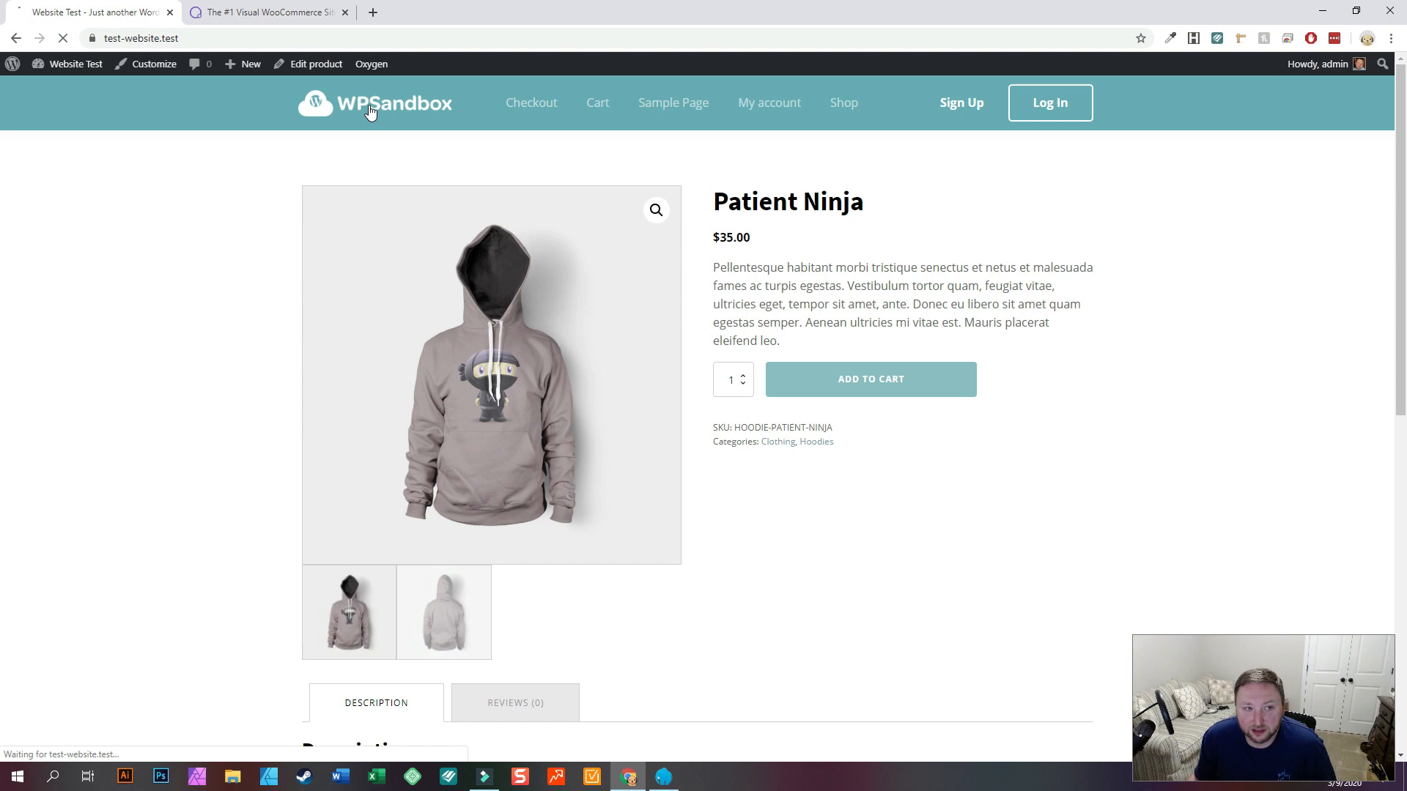
scroll(540, 440, "down", 8)
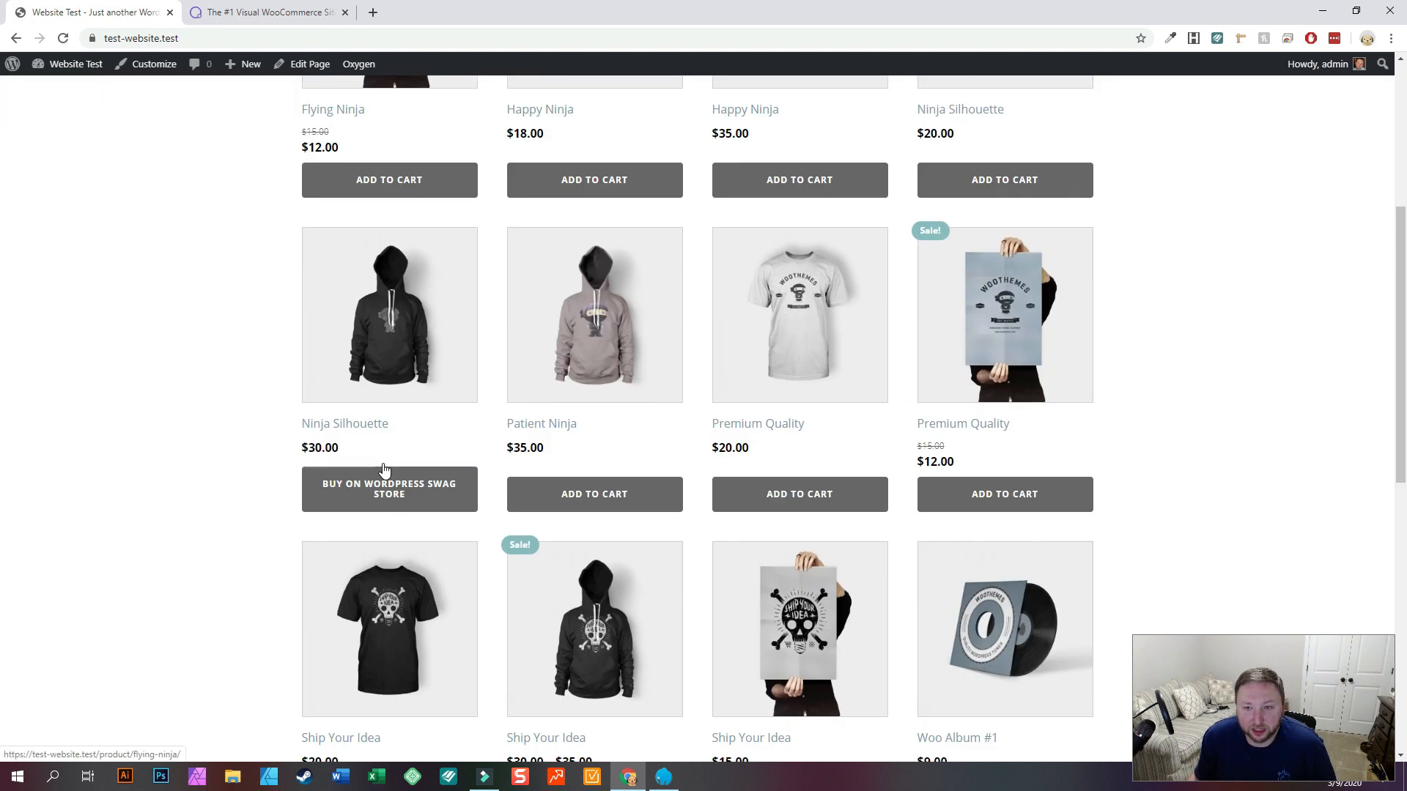
scroll(705, 455, "up", 3)
scroll(705, 455, "down", 3)
left_click(814, 407)
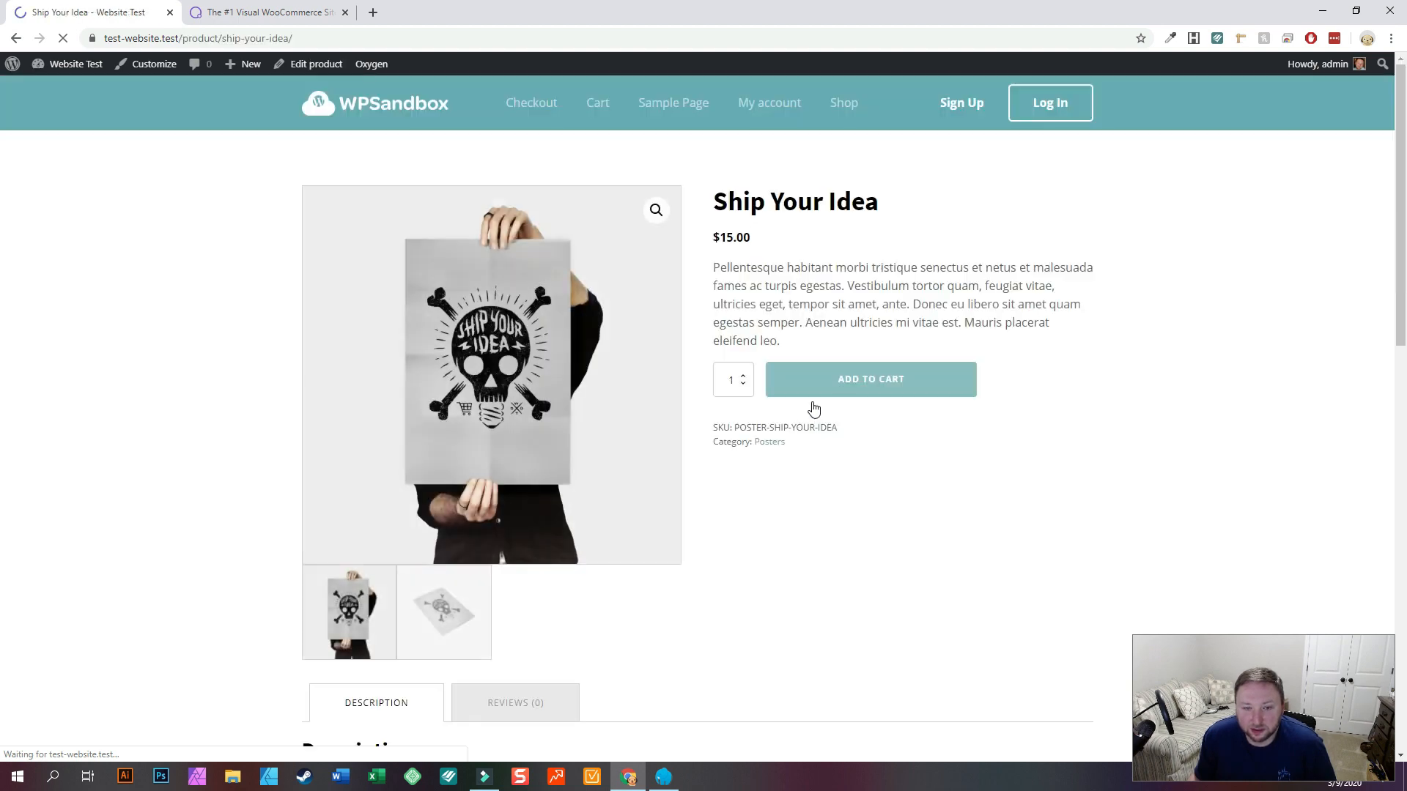
scroll(480, 309, "down", 3)
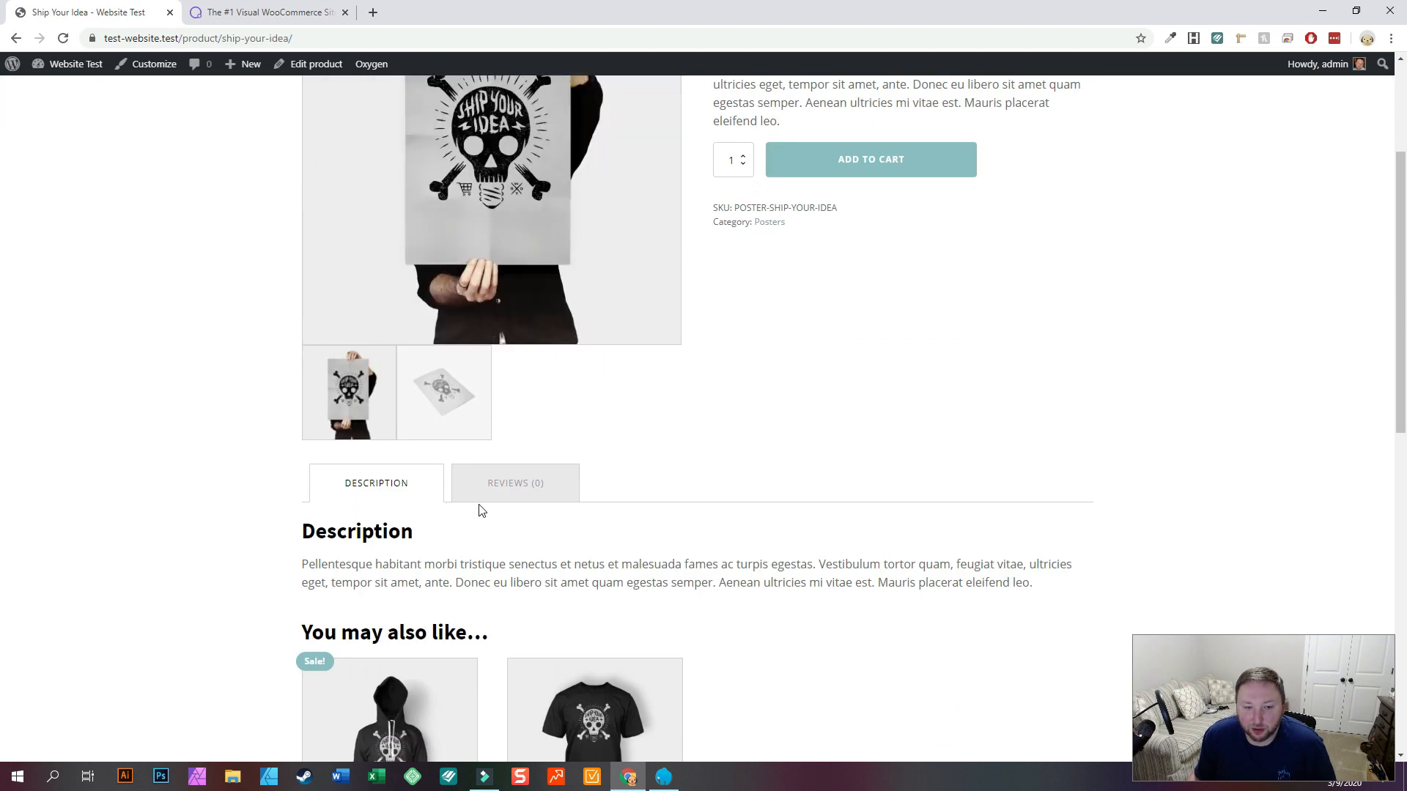
scroll(476, 506, "down", 5)
scroll(359, 433, "down", 4)
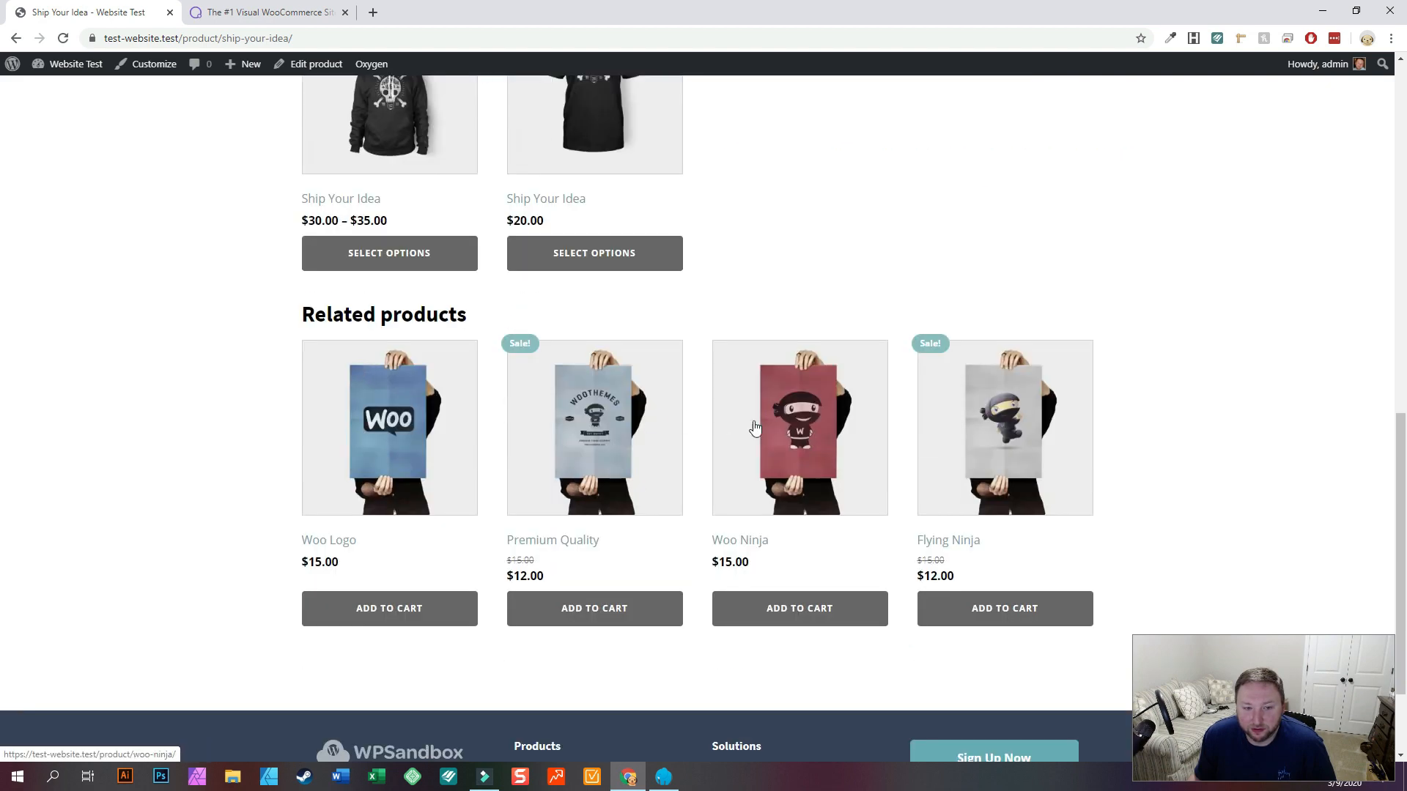
scroll(879, 419, "up", 12)
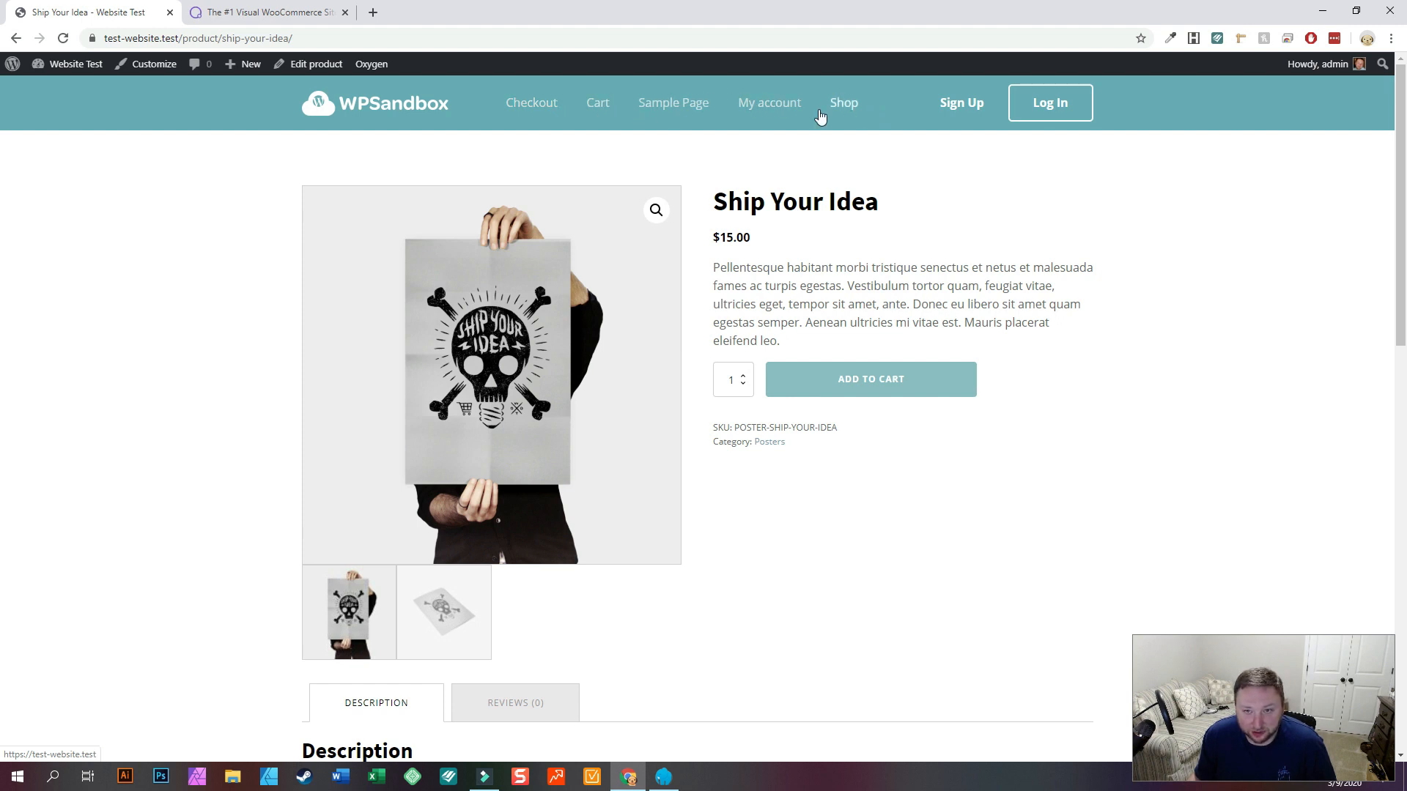
Check how the Cart and Checkout pages look with an empty cart
left_click(602, 115)
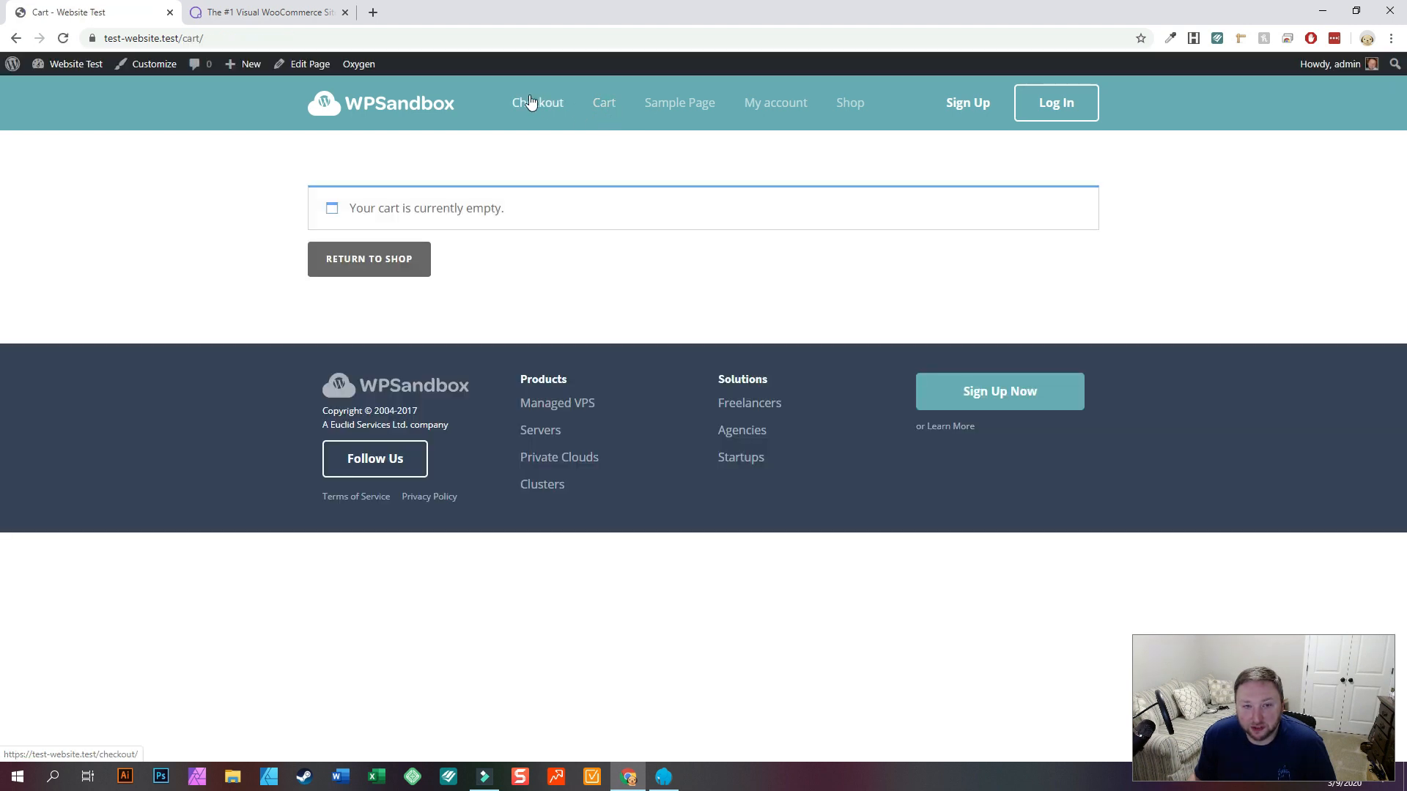
left_click(531, 102)
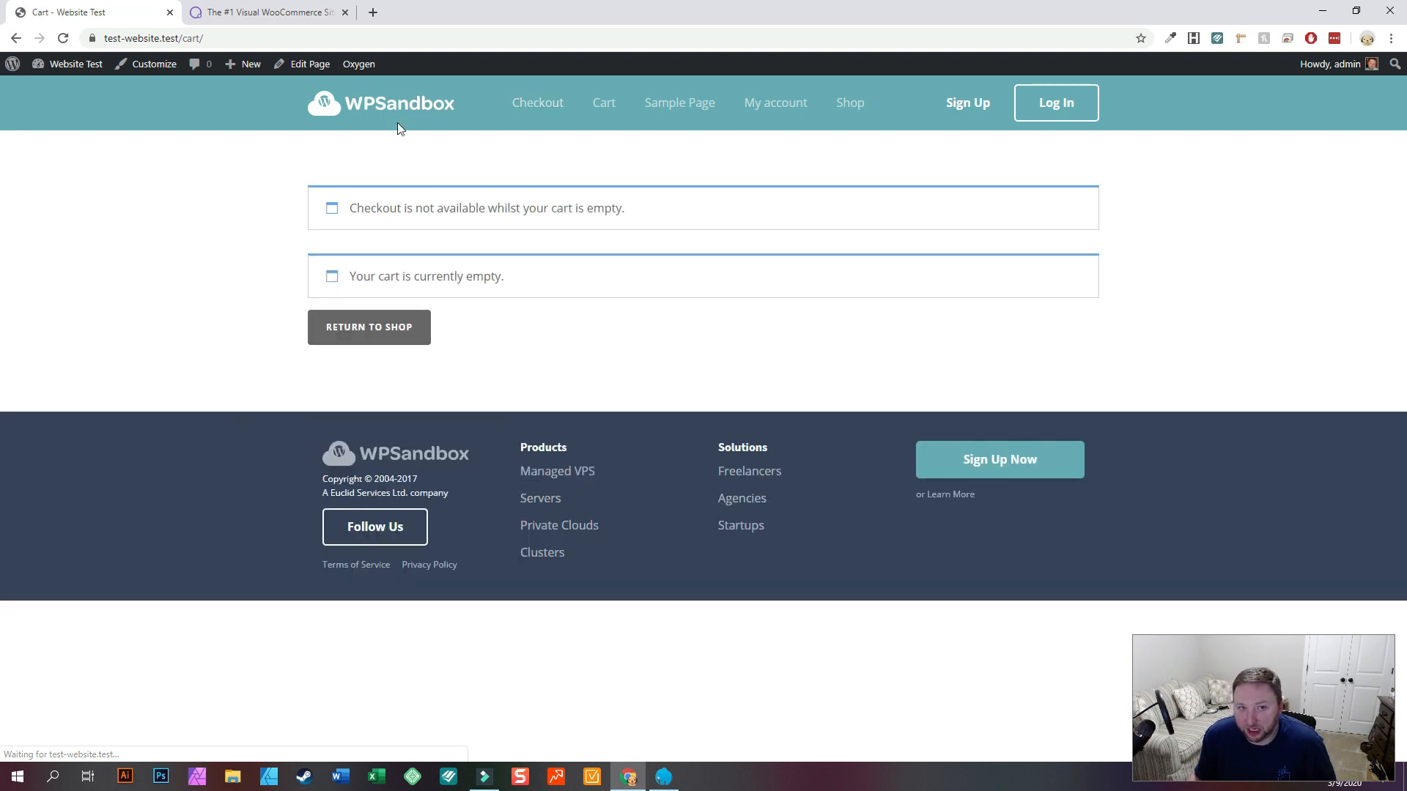
Add one Happy Ninja T-shirt to the cart from its product page and view the cart
left_click(352, 107)
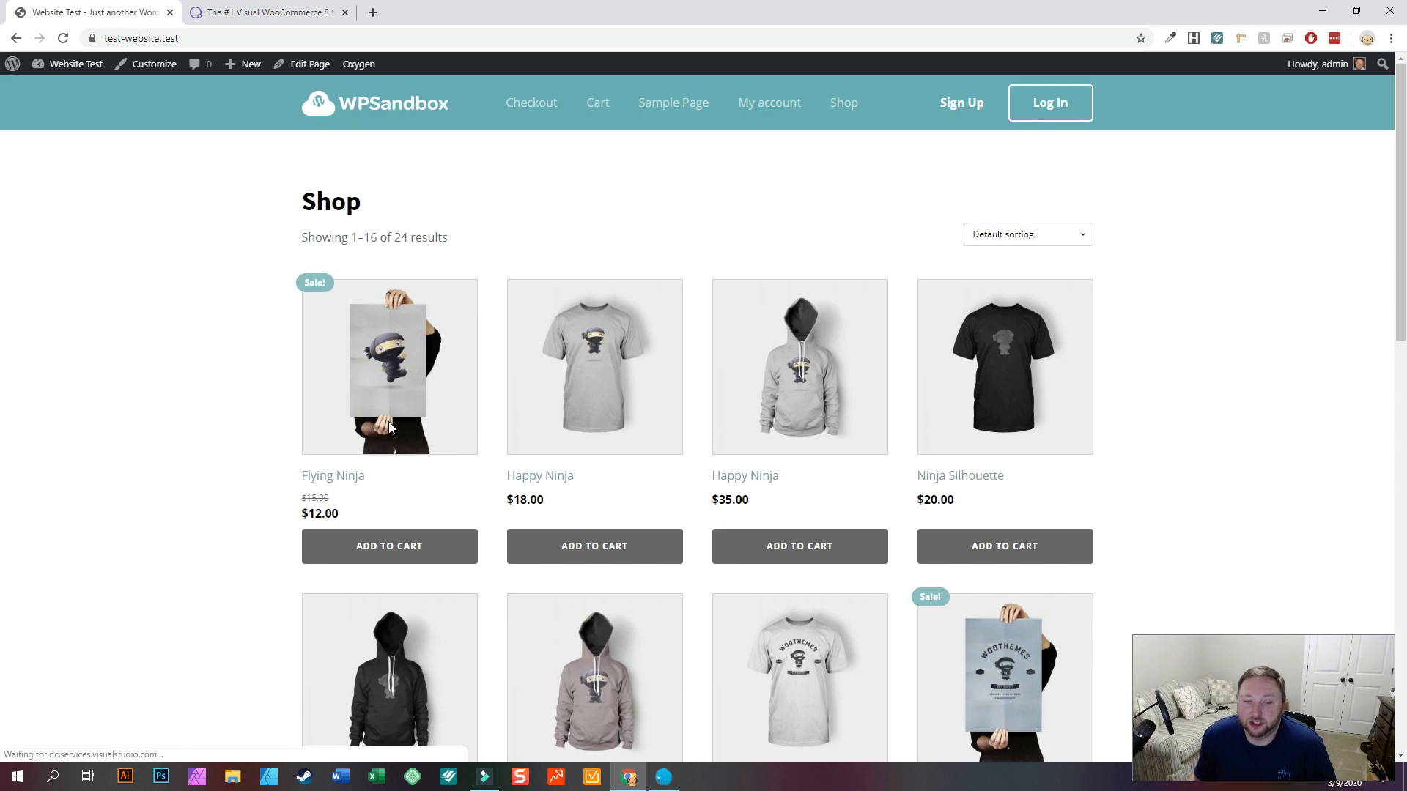
left_click(612, 368)
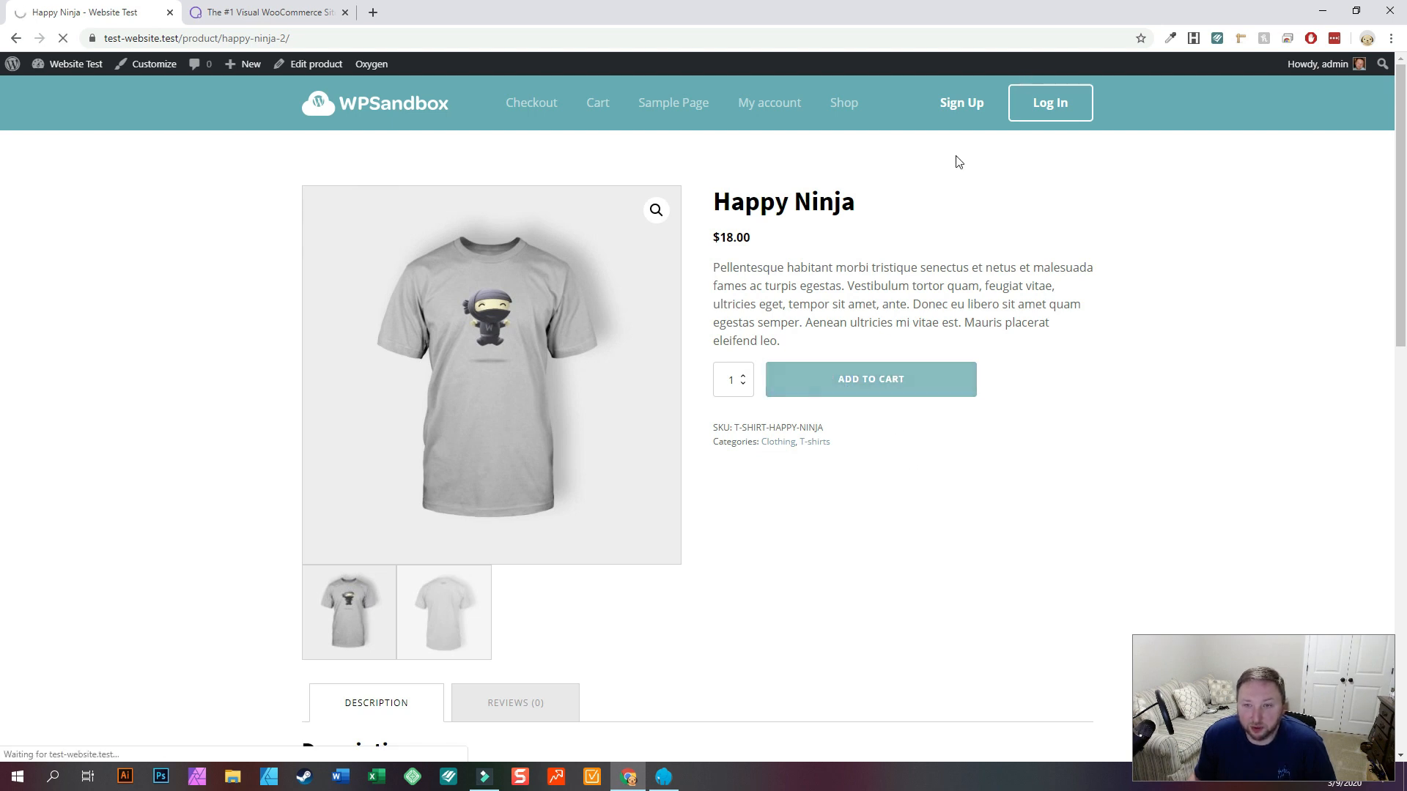
left_click(864, 381)
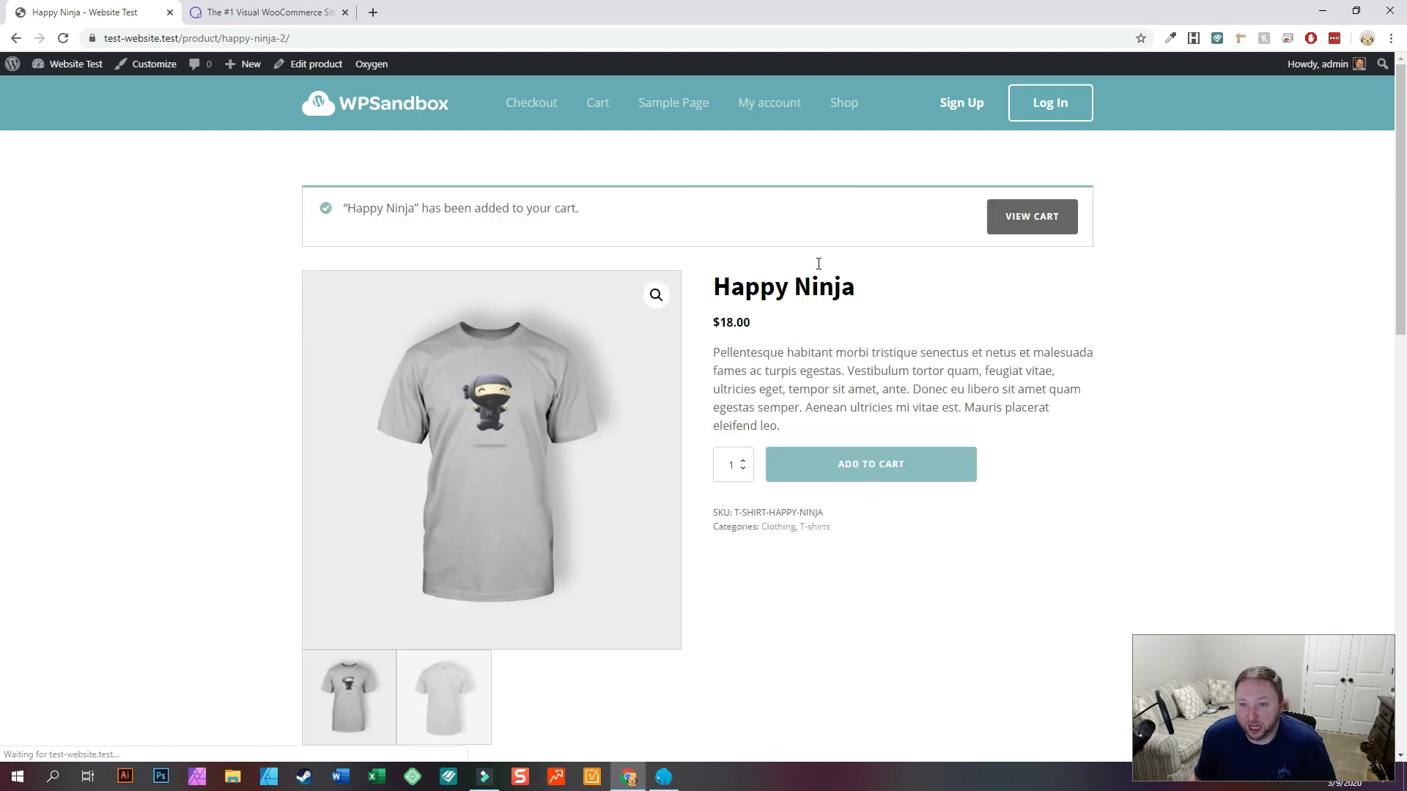
left_click(1041, 219)
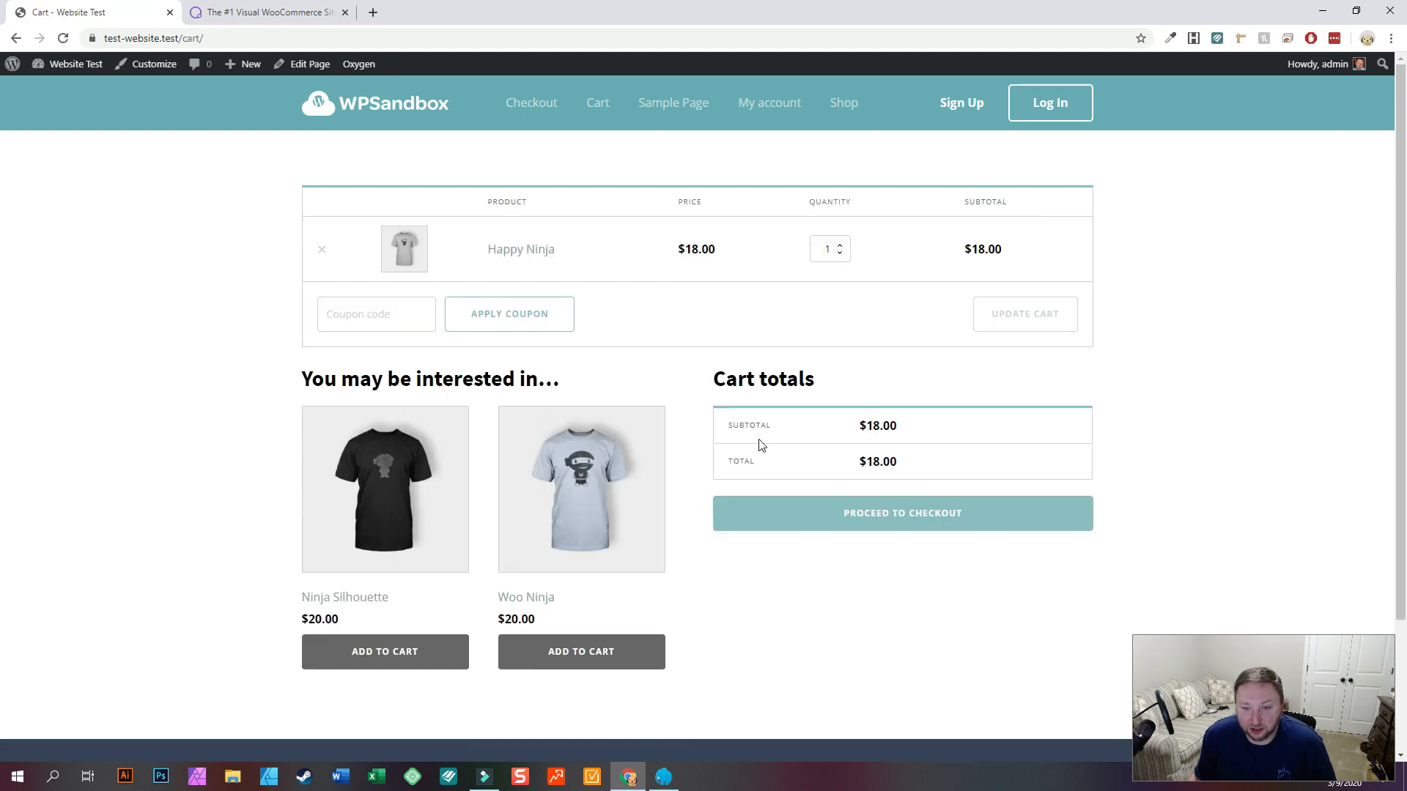
Proceed to checkout and review the page from the billing details to the order summary
left_click(870, 528)
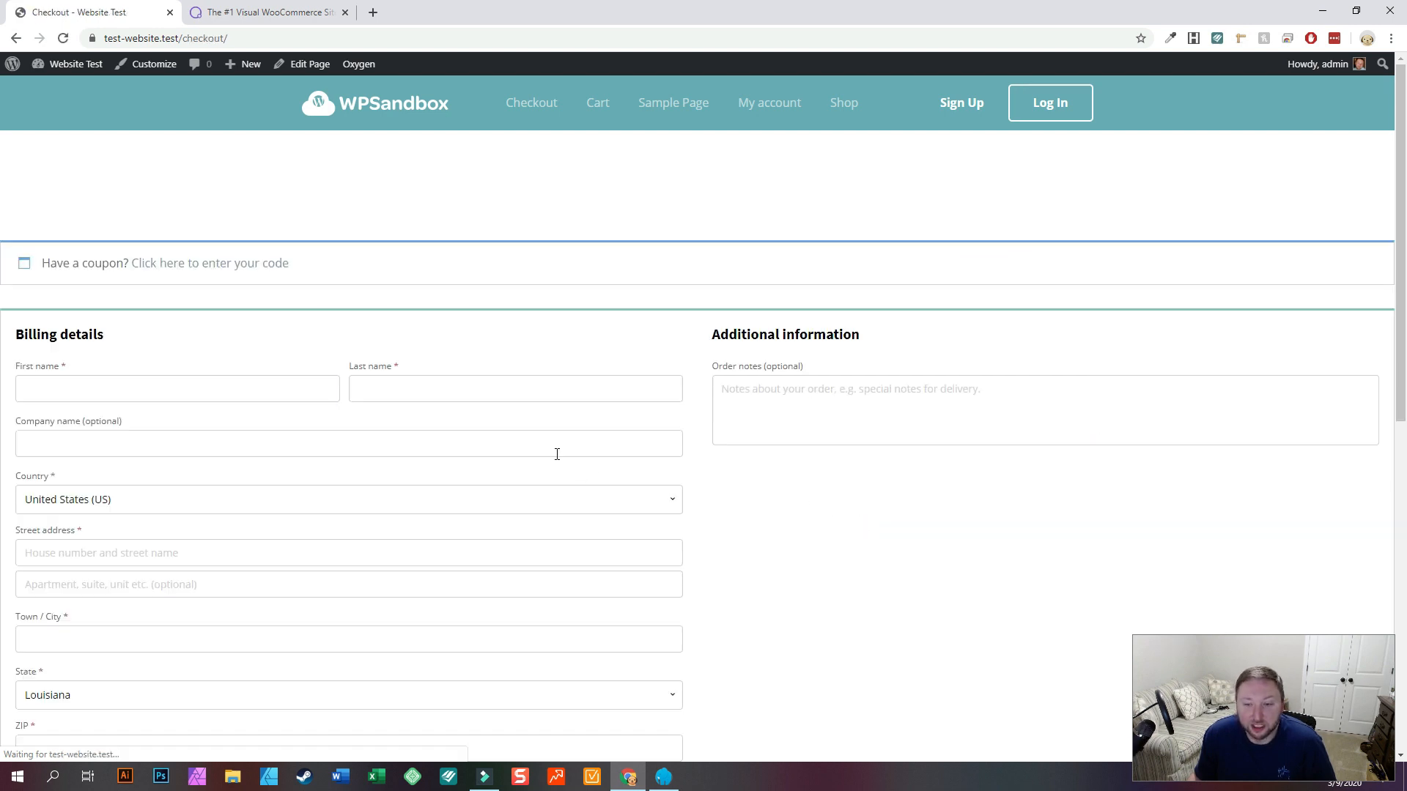
scroll(556, 452, "down", 5)
scroll(358, 462, "down", 4)
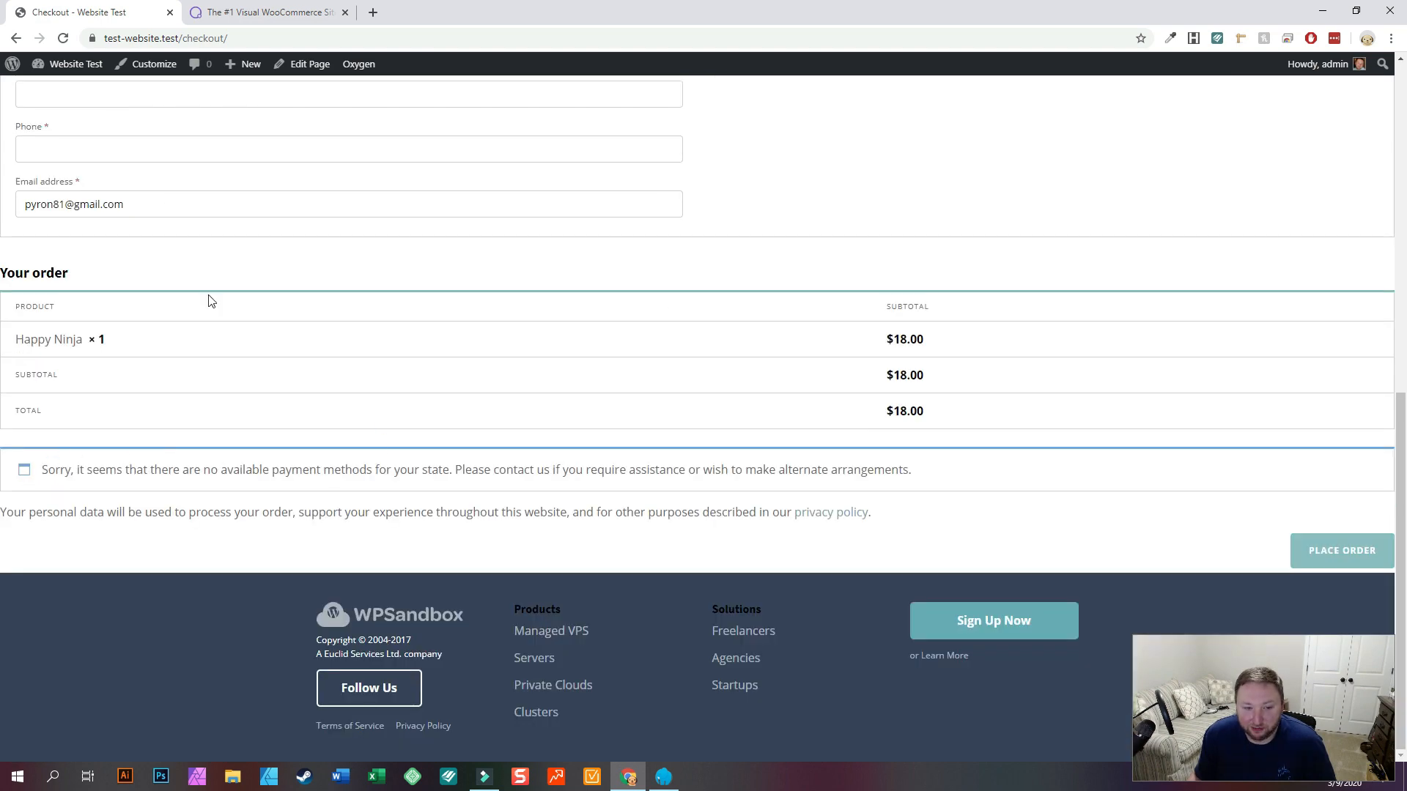
scroll(315, 352, "up", 9)
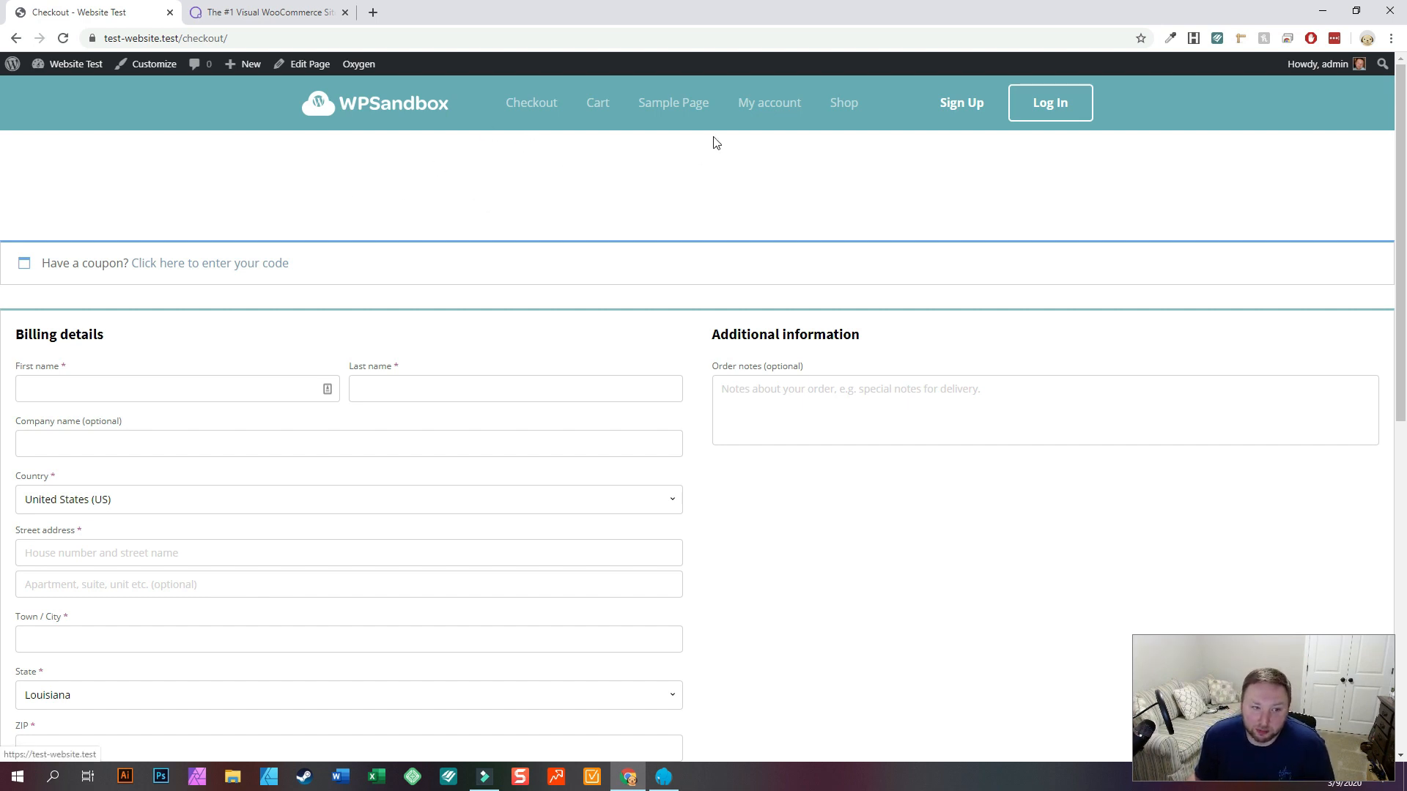
Visit the My account page and look through its Orders, Downloads and Addresses sections
left_click(766, 105)
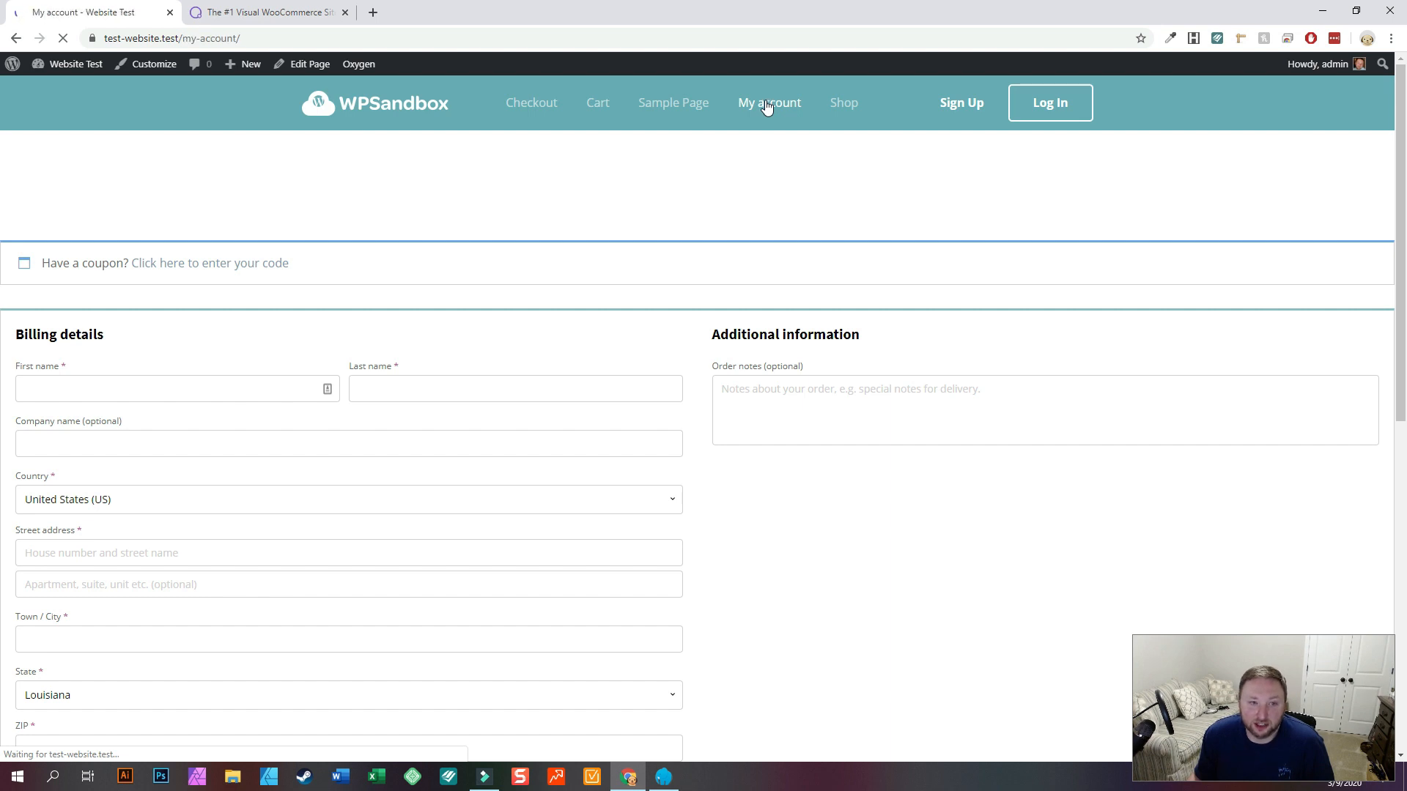
left_click(346, 234)
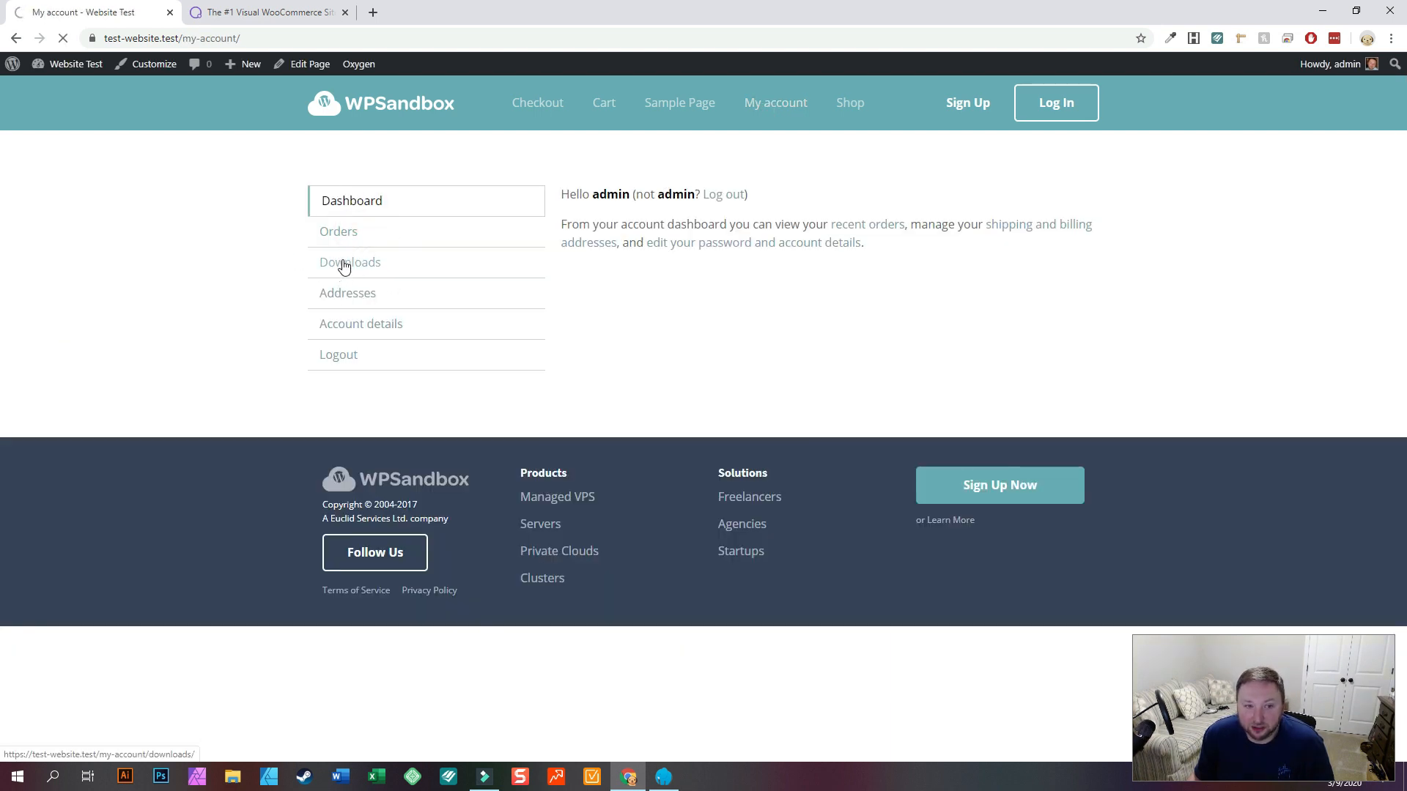
left_click(339, 263)
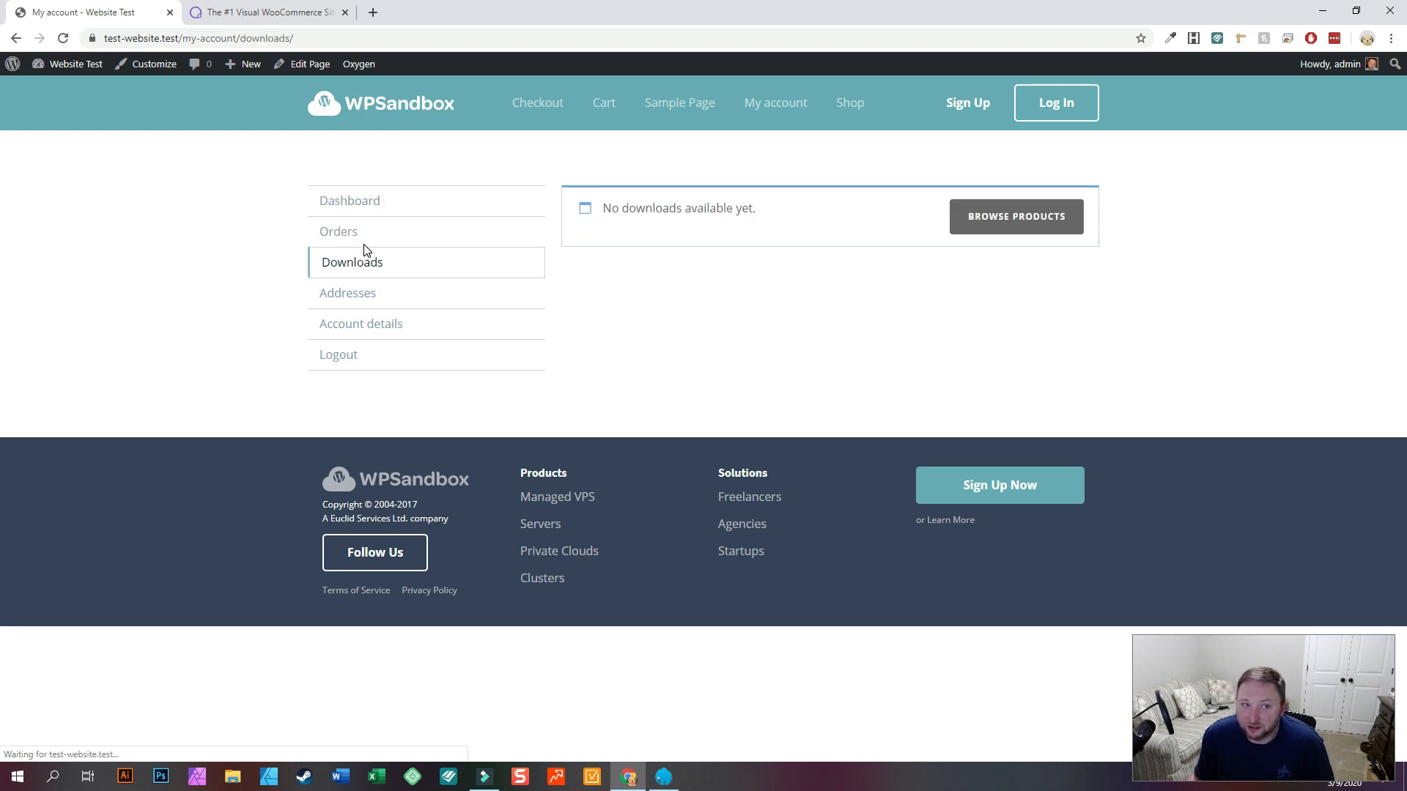
left_click(346, 293)
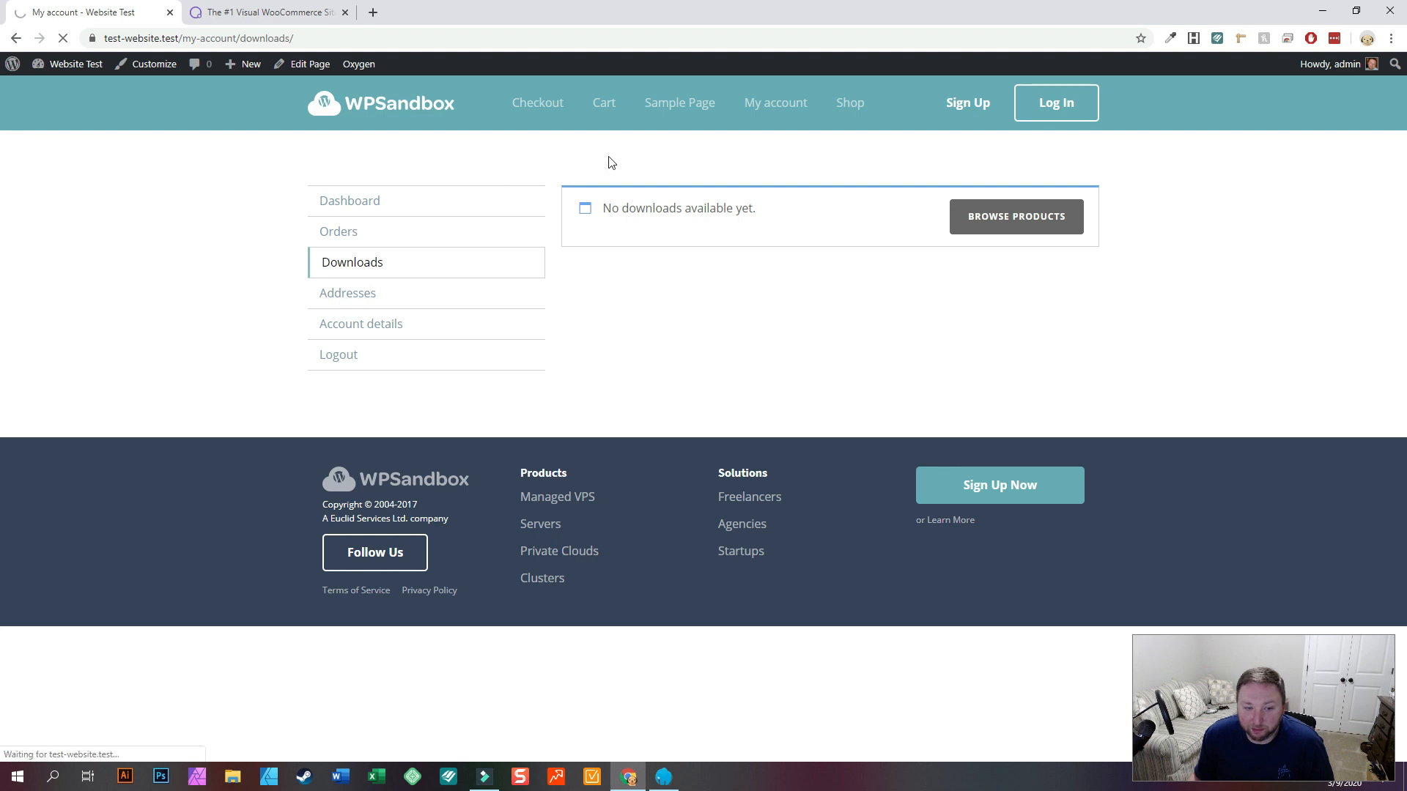